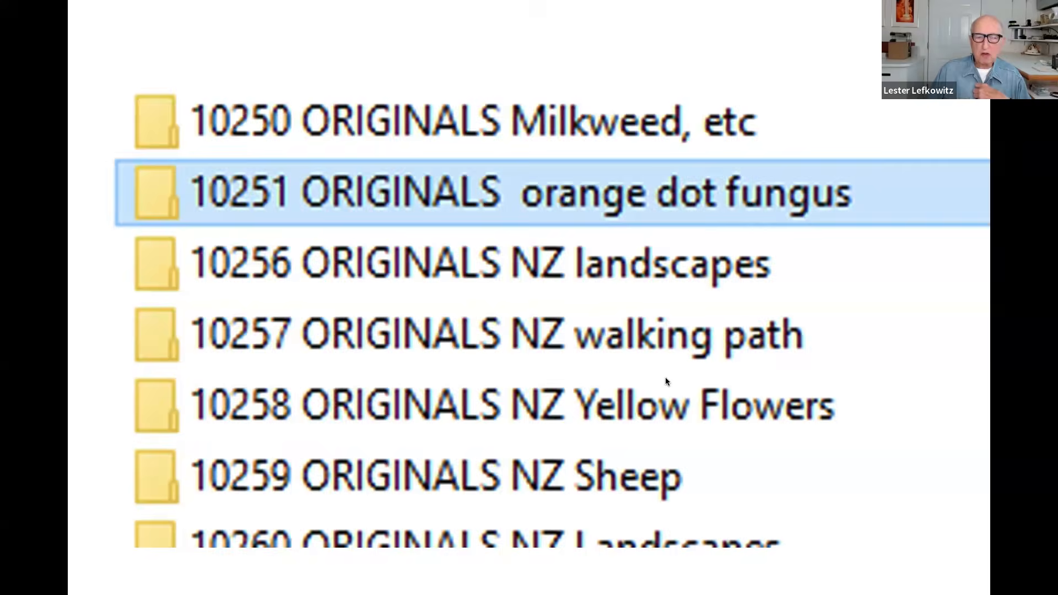
# End the slide show at the cataloging demonstration slide and switch to Lightroom Classic
pyautogui.press('Right')
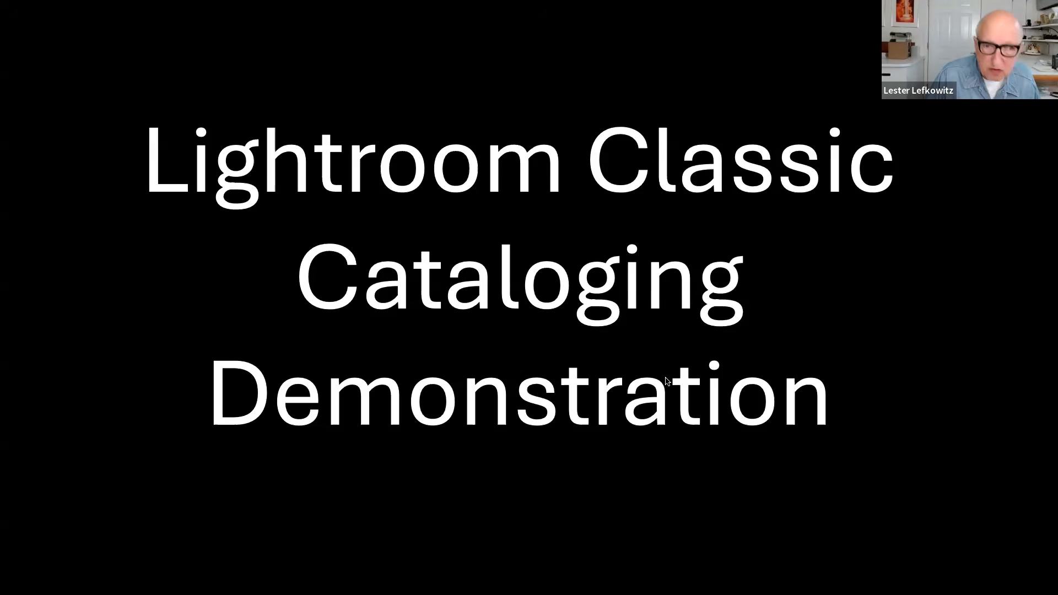
pyautogui.press('Escape')
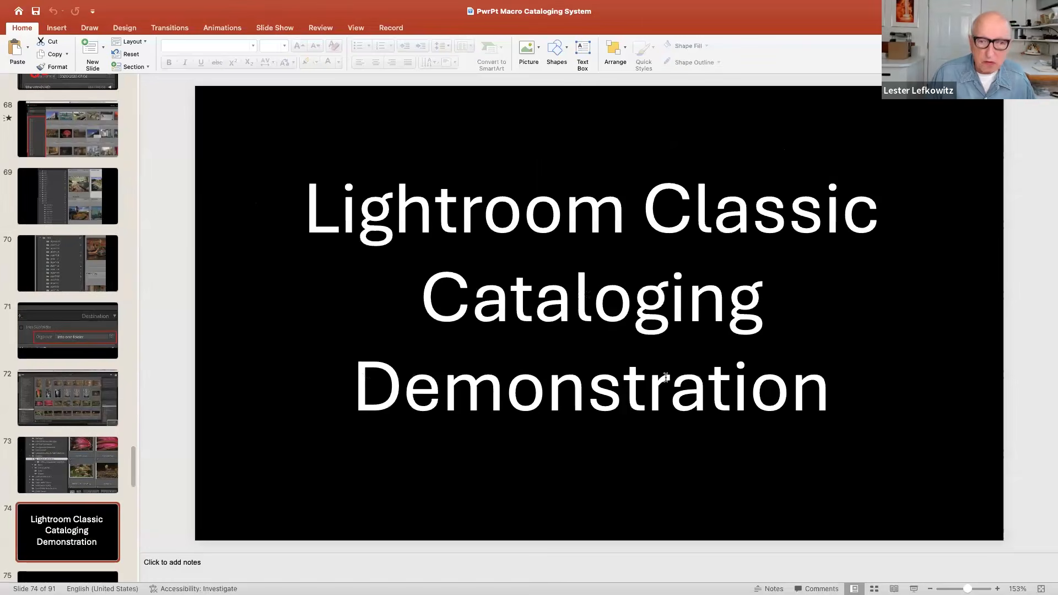
pyautogui.moveTo(787, 589)
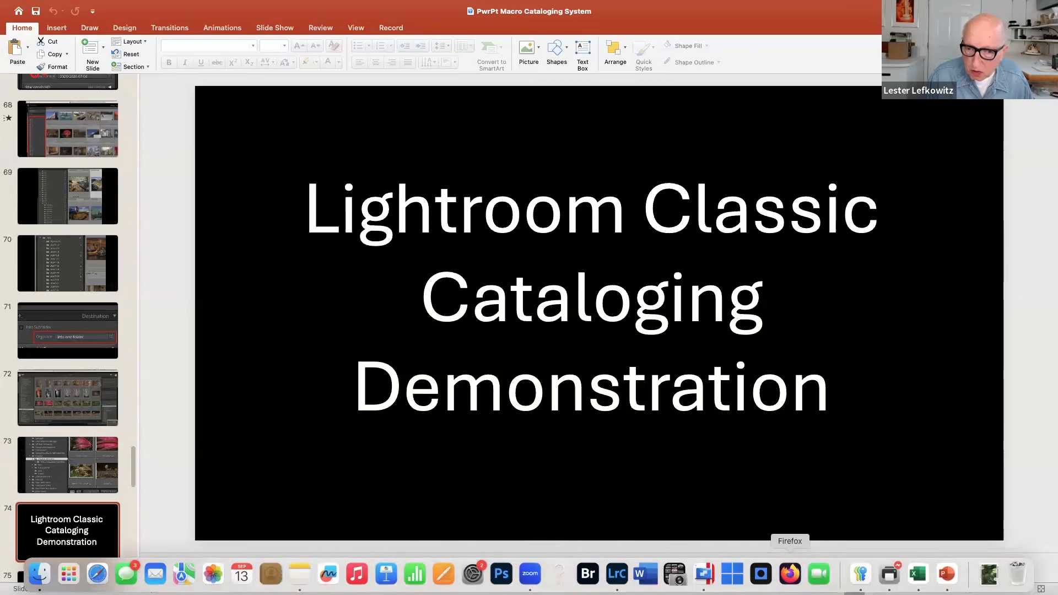
pyautogui.click(617, 576)
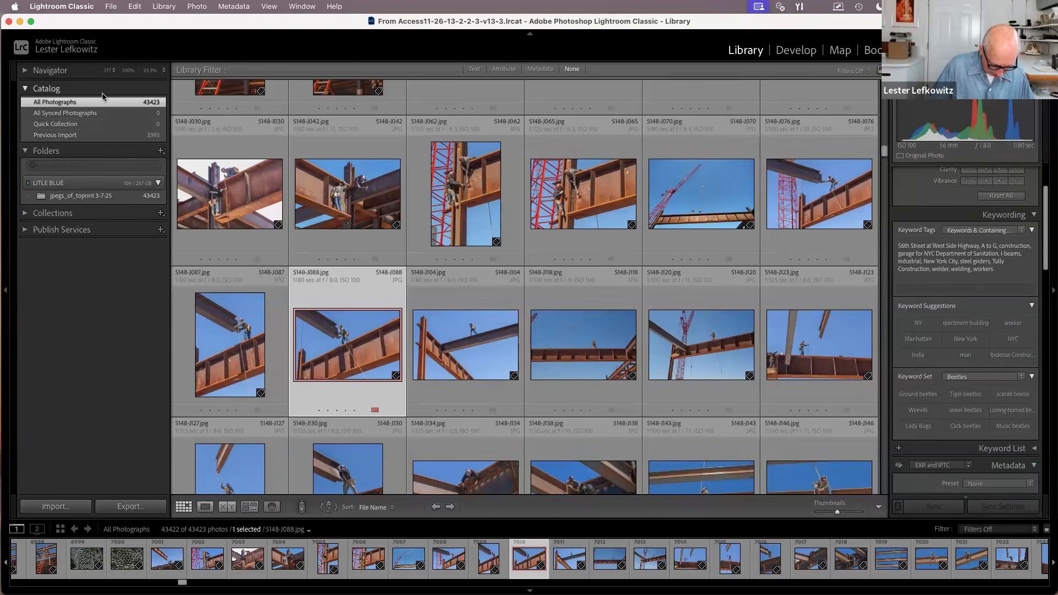
# Expand Collections to show the full list of collections in the catalog
pyautogui.press('alt+super+8')
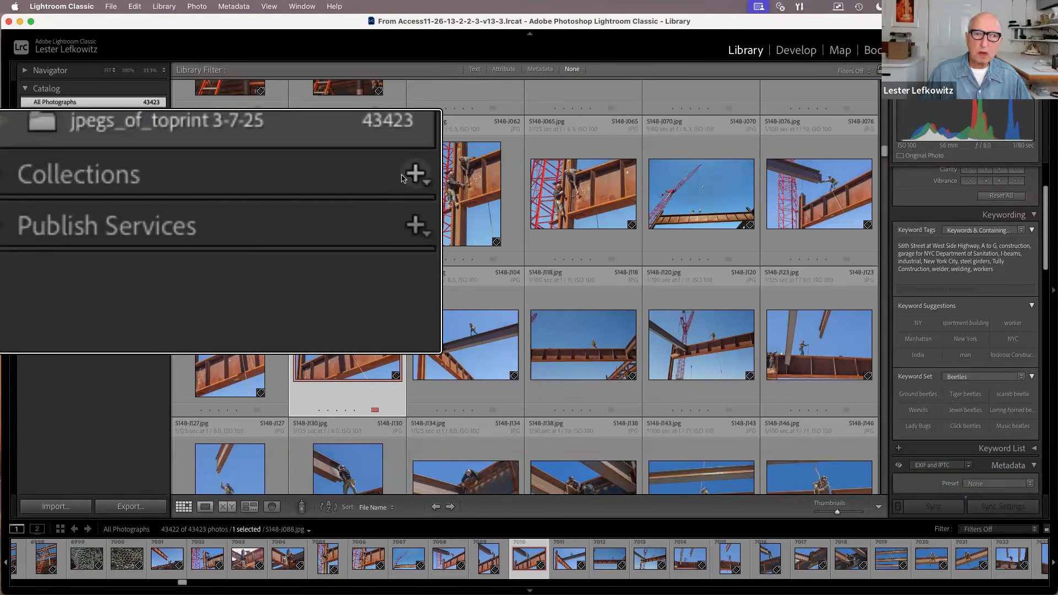
pyautogui.click(414, 173)
pyautogui.click(384, 179)
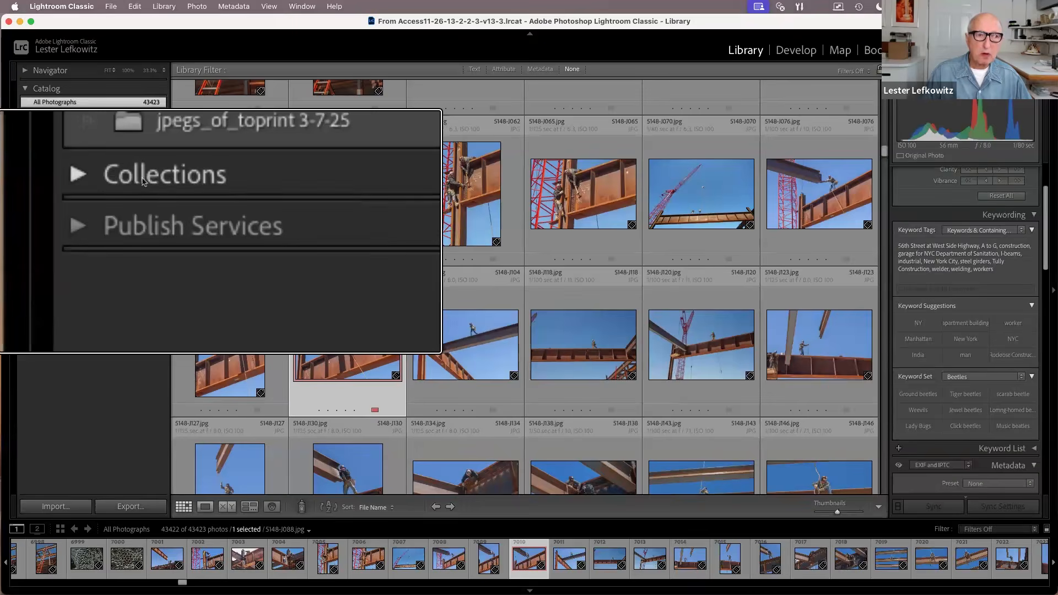
pyautogui.click(76, 175)
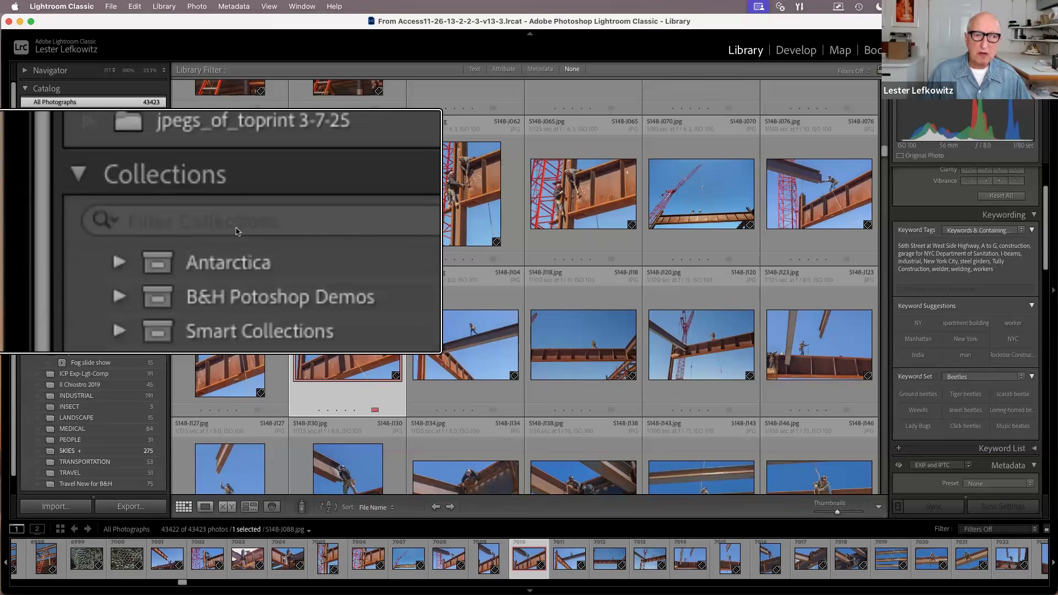
pyautogui.scroll(-2, 274, 230)
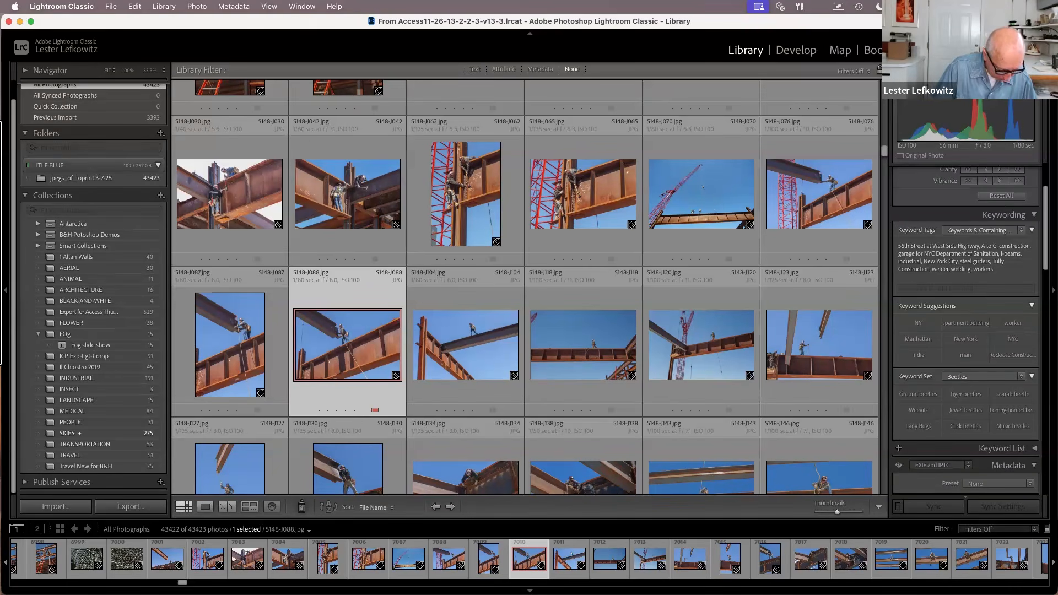
pyautogui.press('alt')
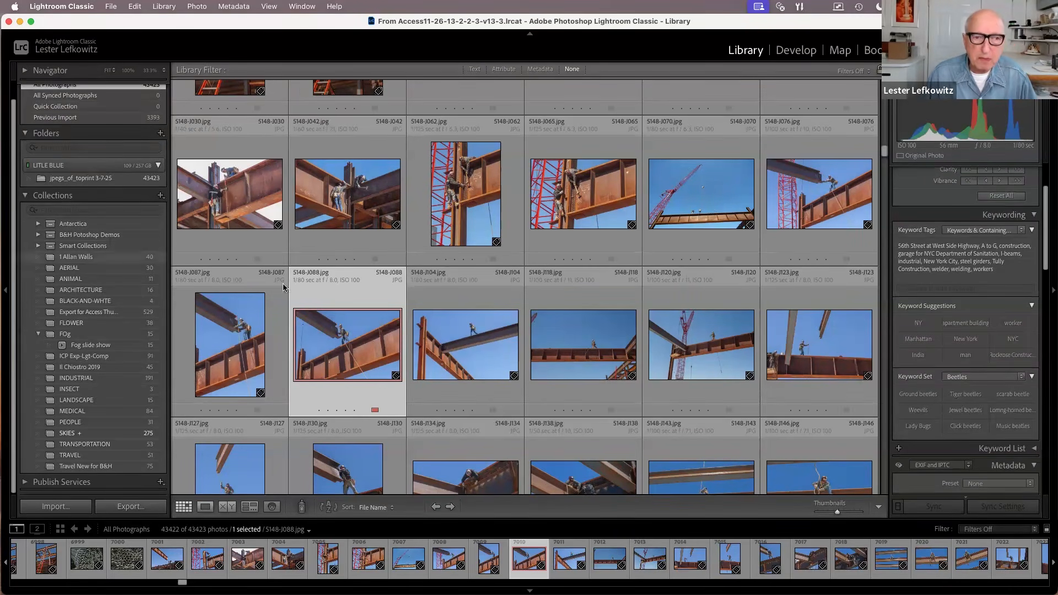
# Open photo 5148-J088.jpg enlarged, examine its file, EXIF and IPTC metadata, and return to the grid
pyautogui.doubleClick(345, 301)
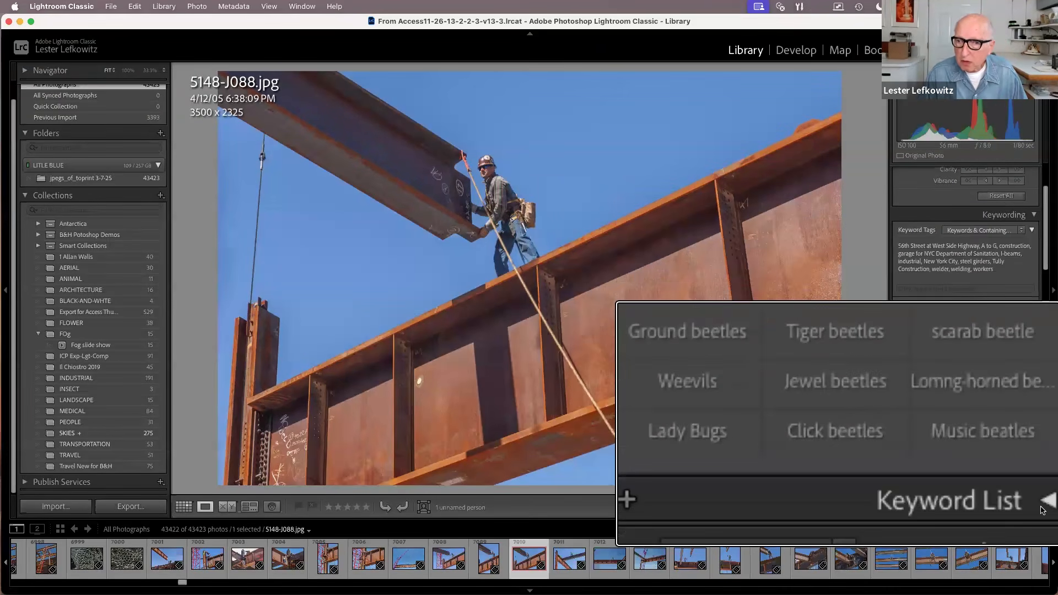
pyautogui.scroll(-5, 1035, 386)
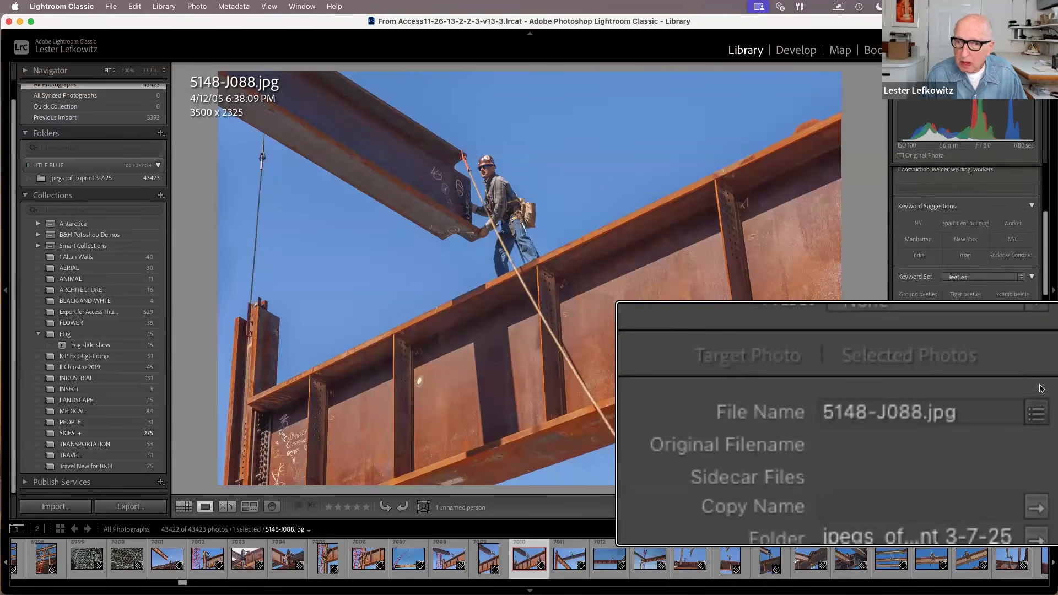
pyautogui.scroll(-10, 1036, 385)
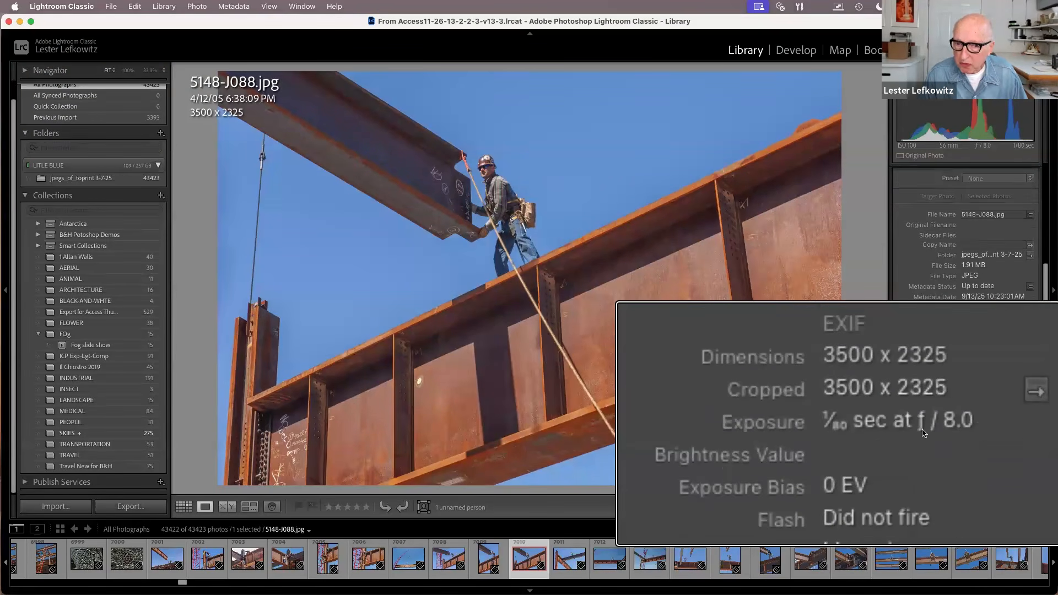
pyautogui.scroll(-1, 992, 408)
pyautogui.scroll(-5, 944, 422)
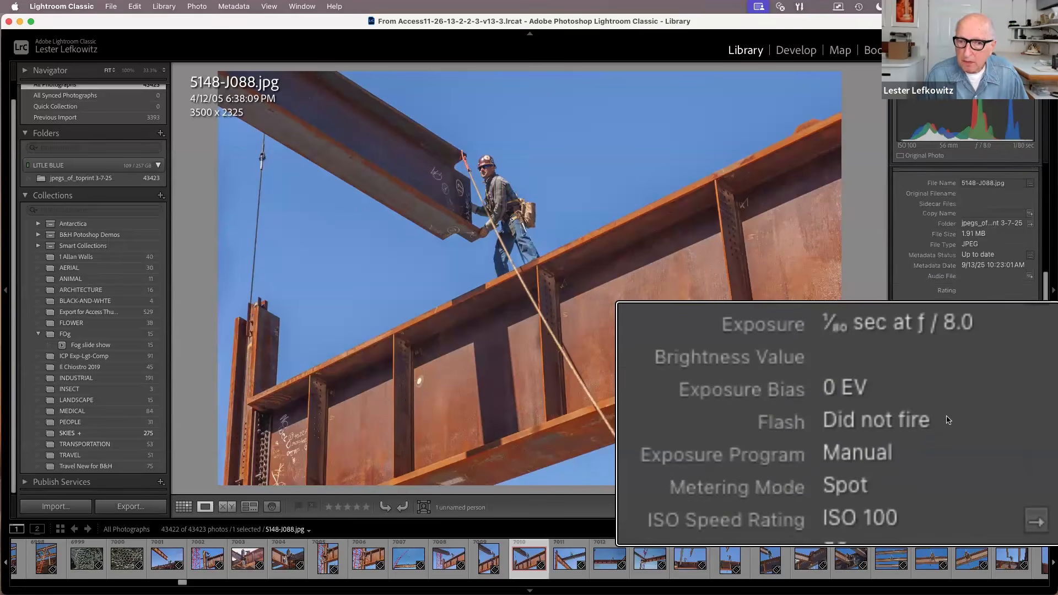
pyautogui.scroll(-3, 948, 421)
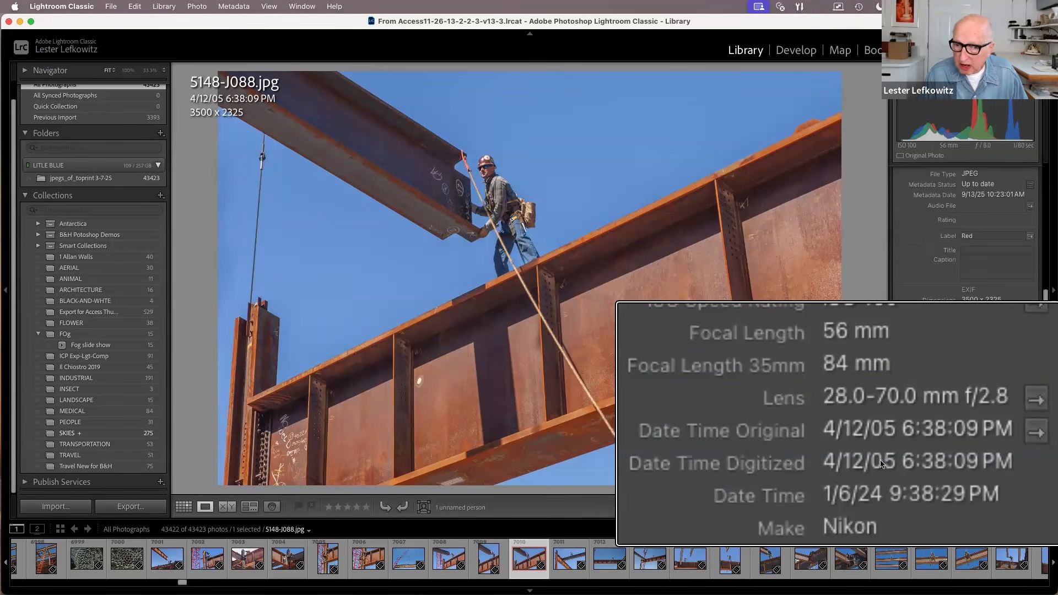
pyautogui.scroll(-1, 911, 455)
pyautogui.scroll(-3, 910, 456)
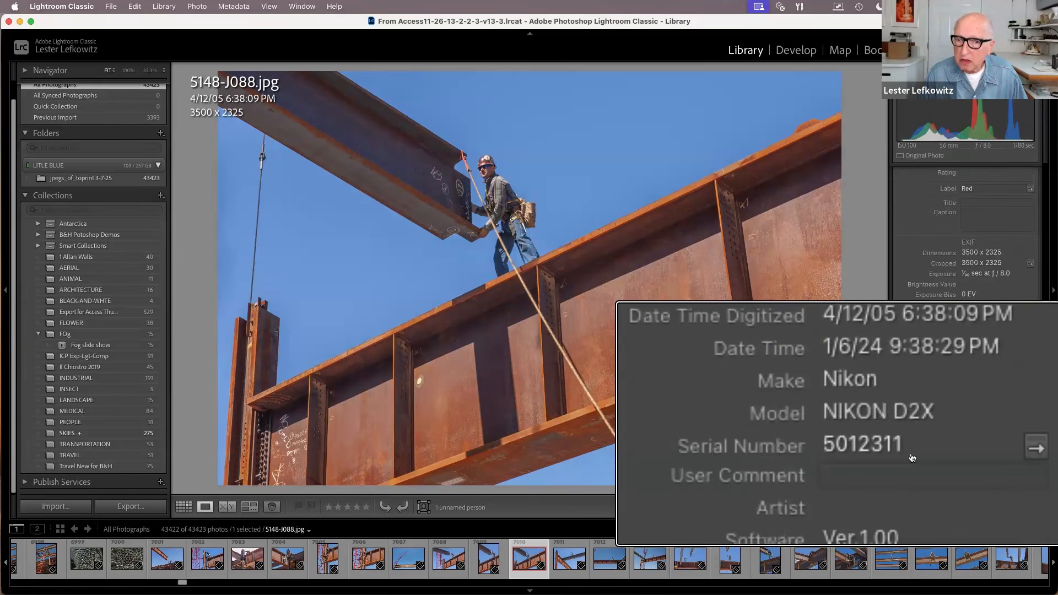
pyautogui.scroll(-6, 913, 450)
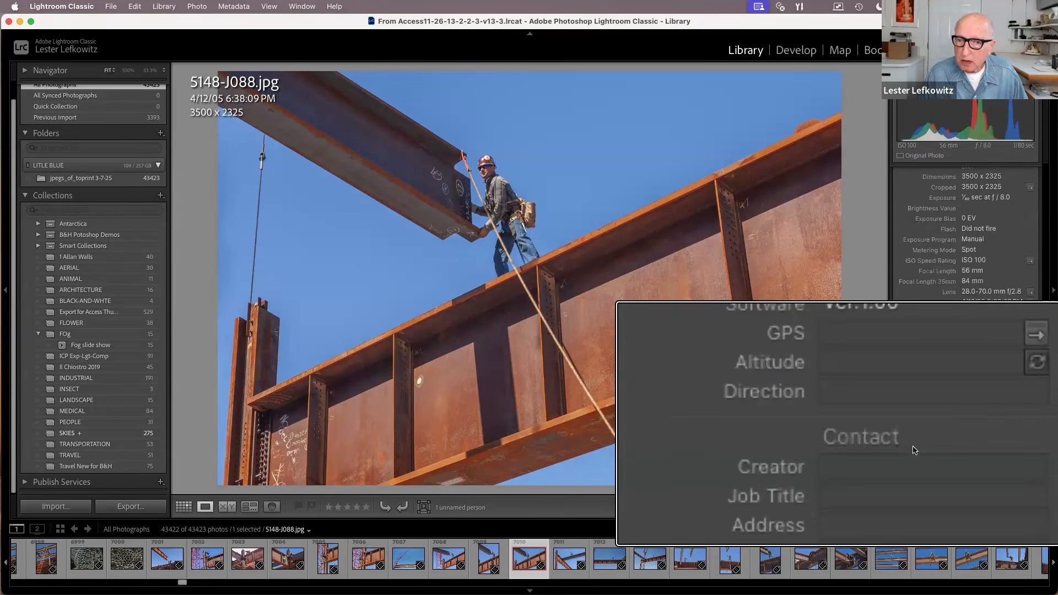
pyautogui.scroll(-3, 916, 446)
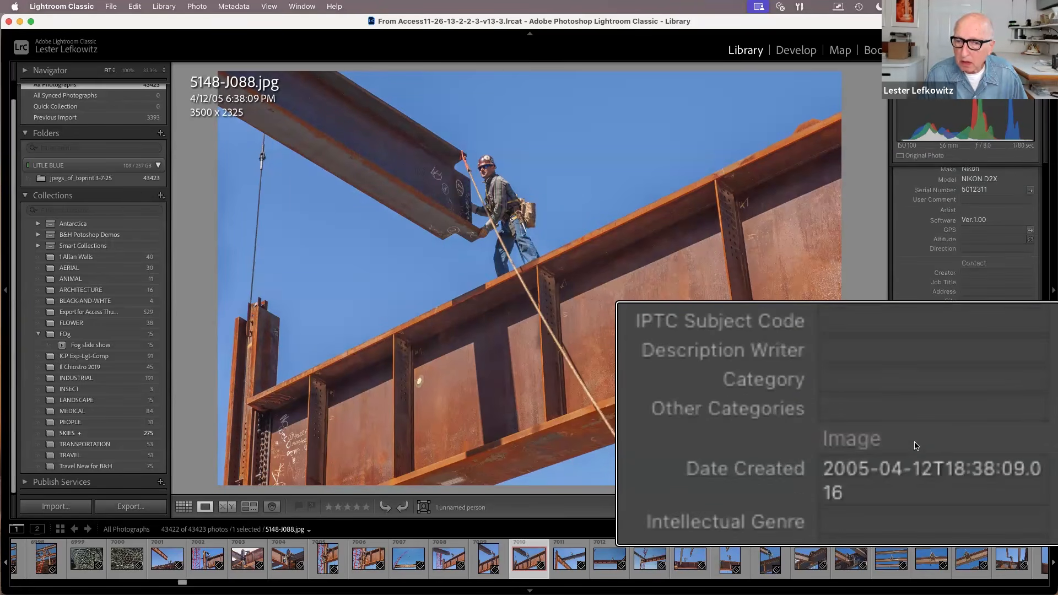
pyautogui.scroll(-1, 916, 444)
pyautogui.scroll(3, 917, 441)
pyautogui.scroll(5, 917, 440)
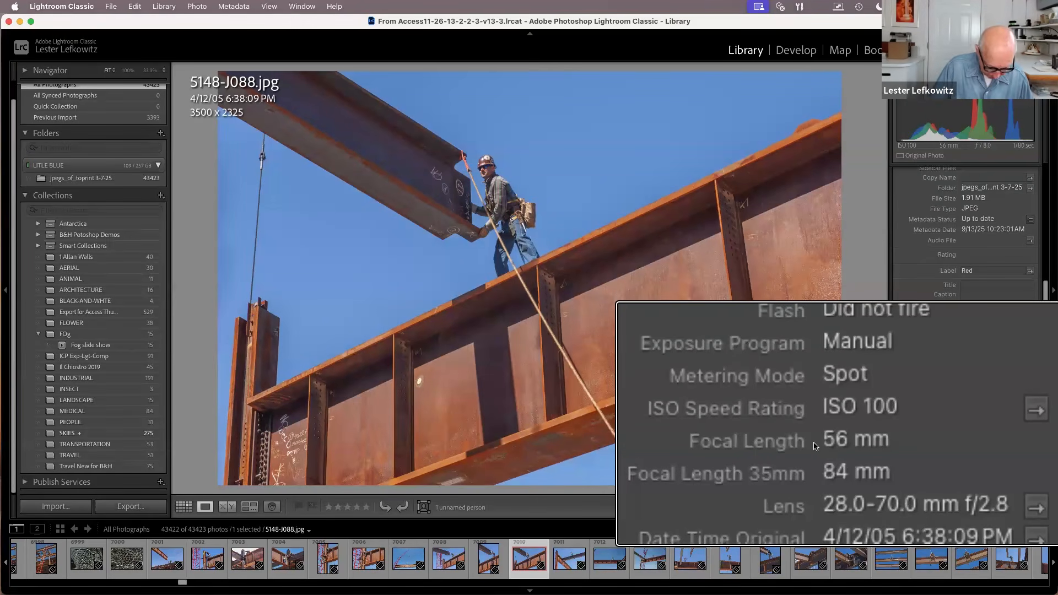
pyautogui.press('alt')
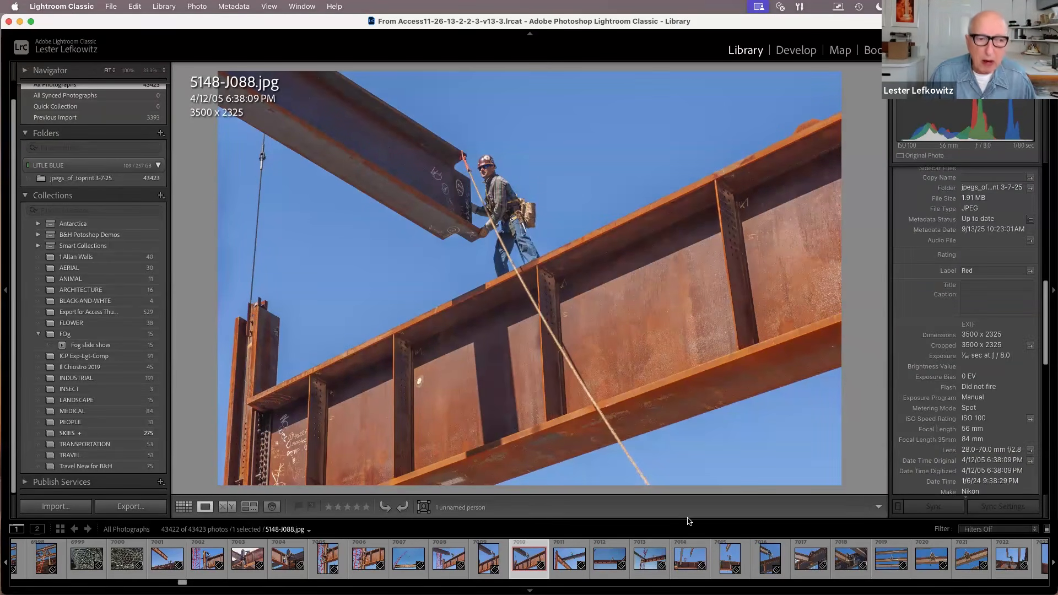
pyautogui.click(183, 507)
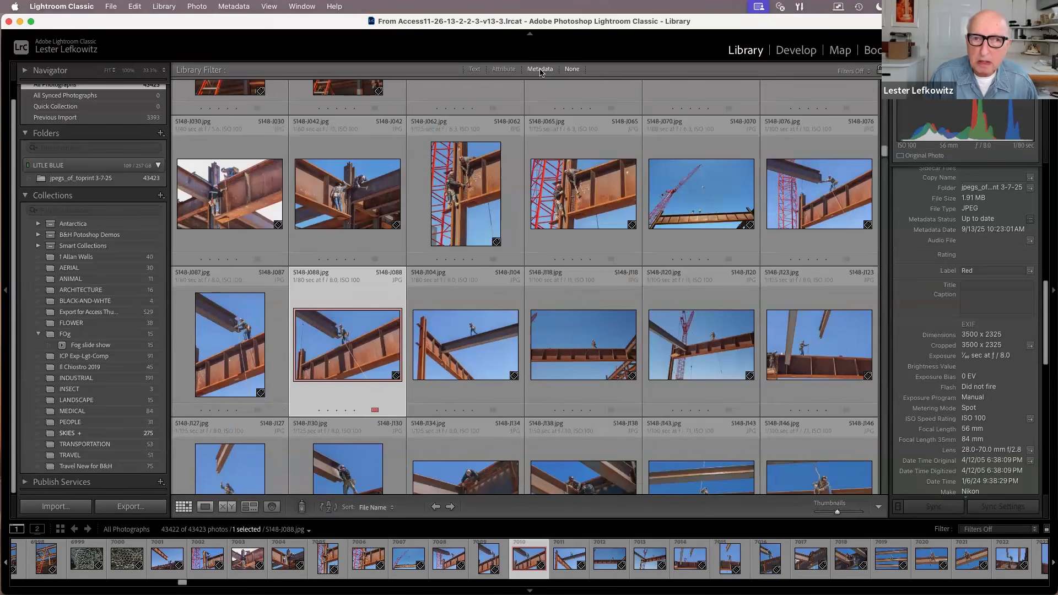
# Show the library's metadata filter columns and collapse the year 2018 in the Date column
pyautogui.click(539, 71)
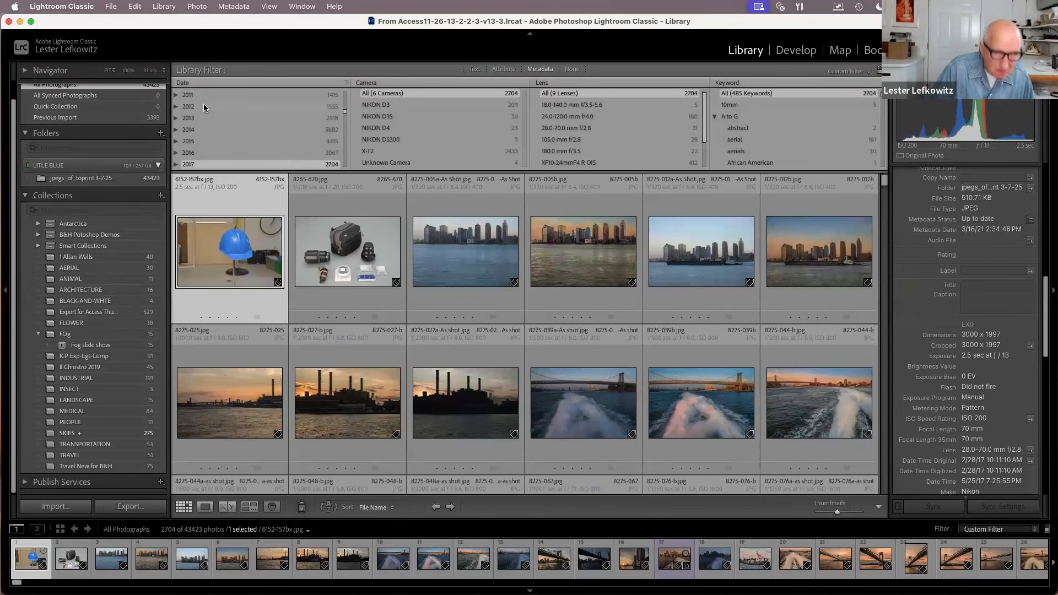
pyautogui.press('alt+super+8')
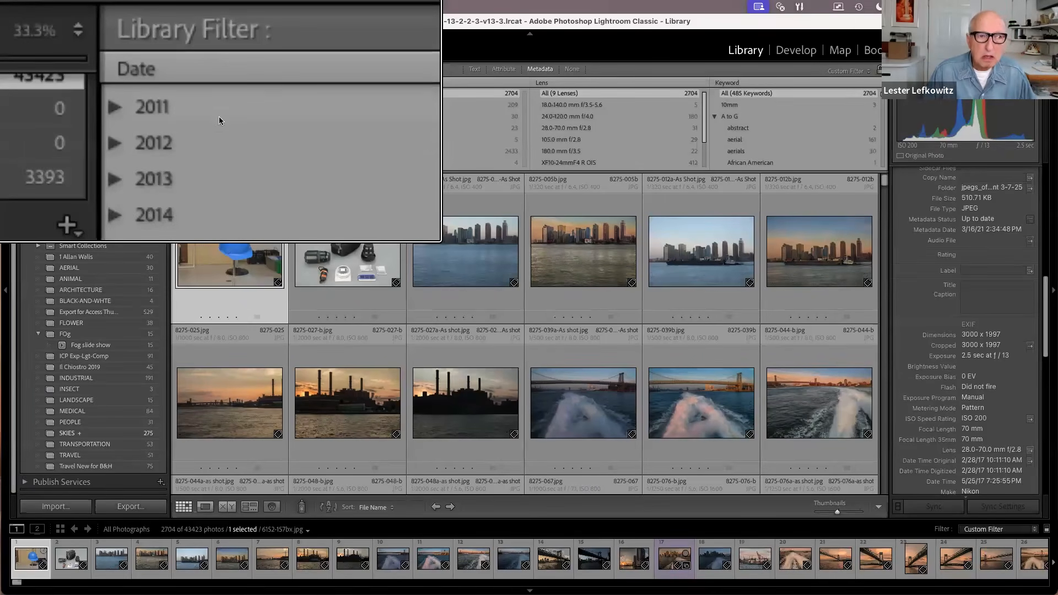
pyautogui.scroll(-1, 242, 141)
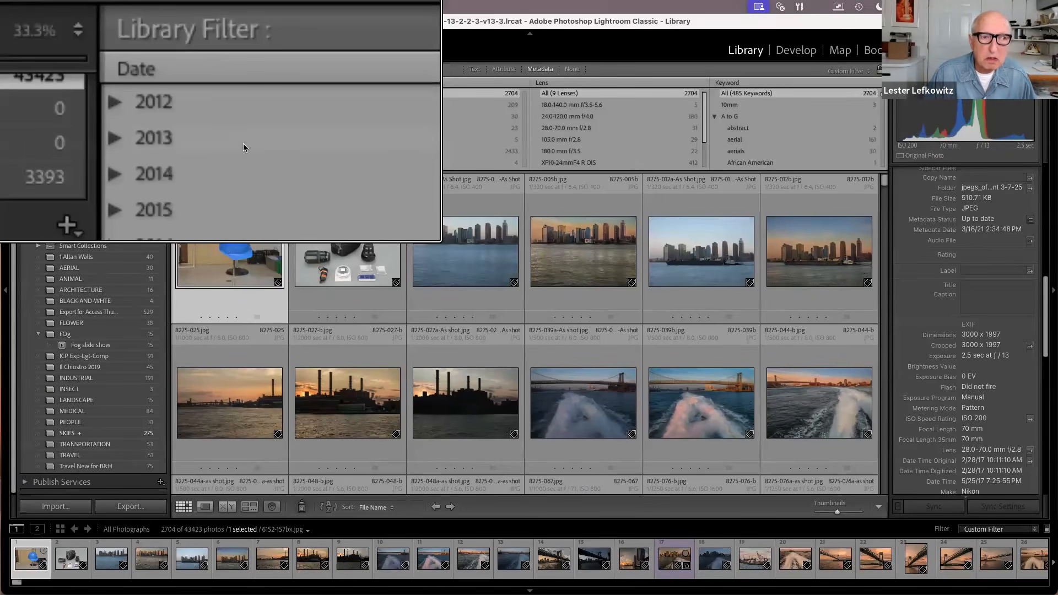
pyautogui.scroll(-5, 243, 147)
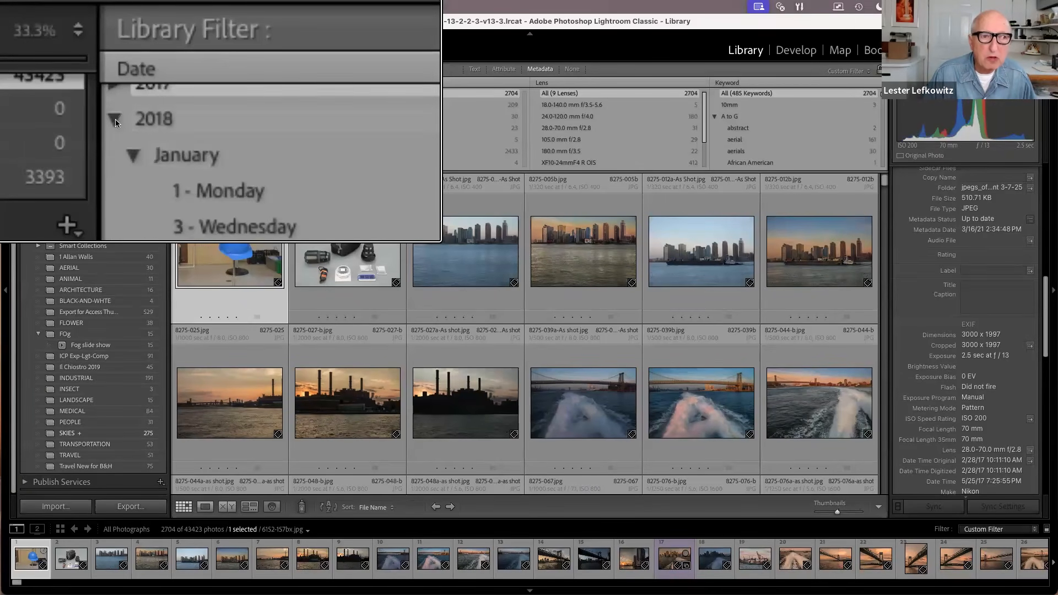
pyautogui.click(115, 120)
pyautogui.scroll(10, 173, 128)
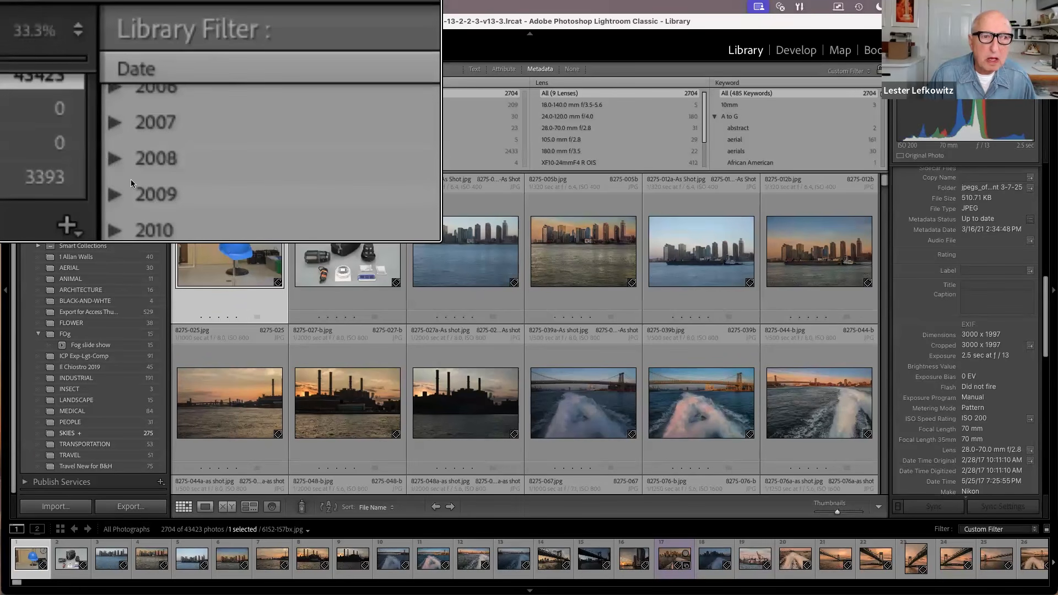
pyautogui.scroll(-10, 121, 168)
# Filter the photos by date to Friday, September 27, 2019
pyautogui.click(116, 143)
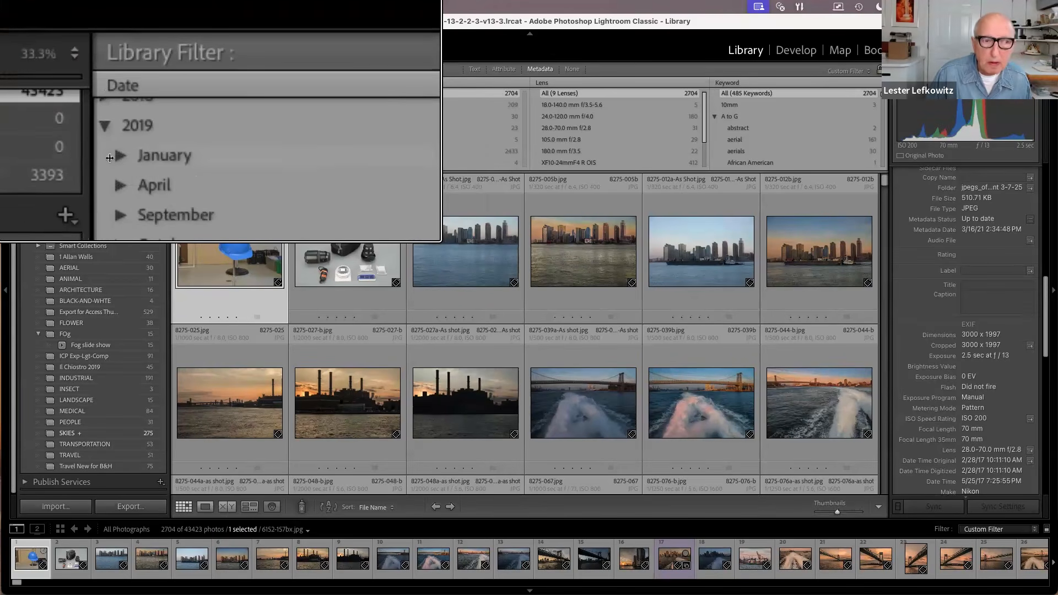
pyautogui.press('alt')
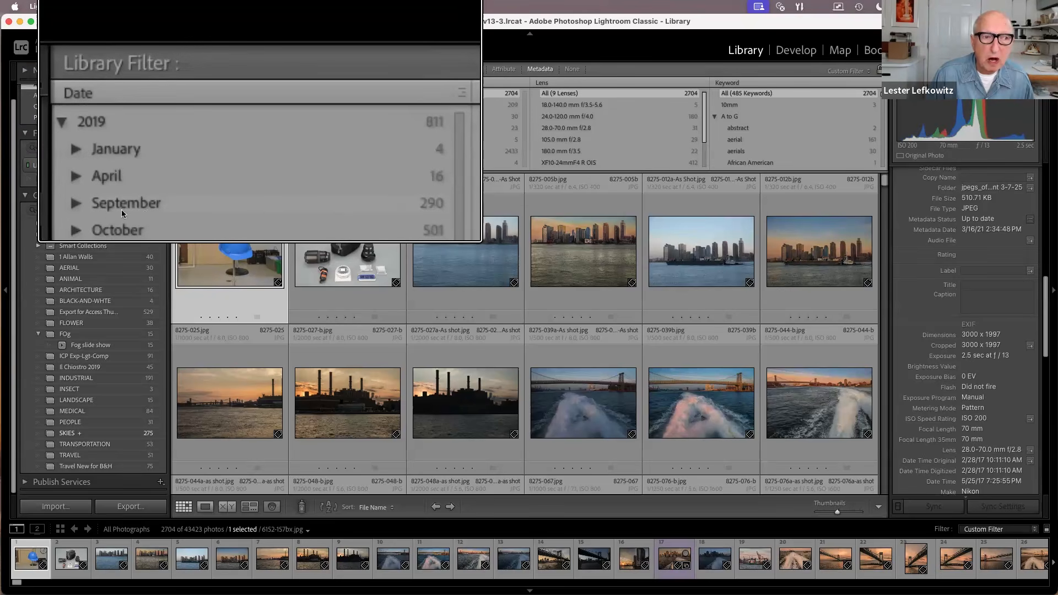
pyautogui.click(81, 203)
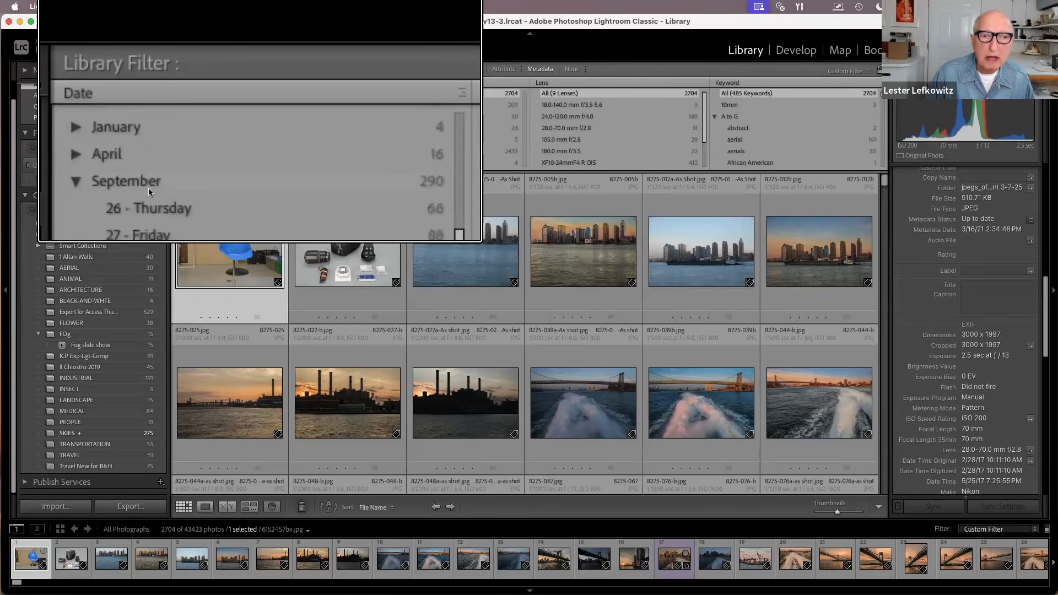
pyautogui.scroll(-1, 148, 191)
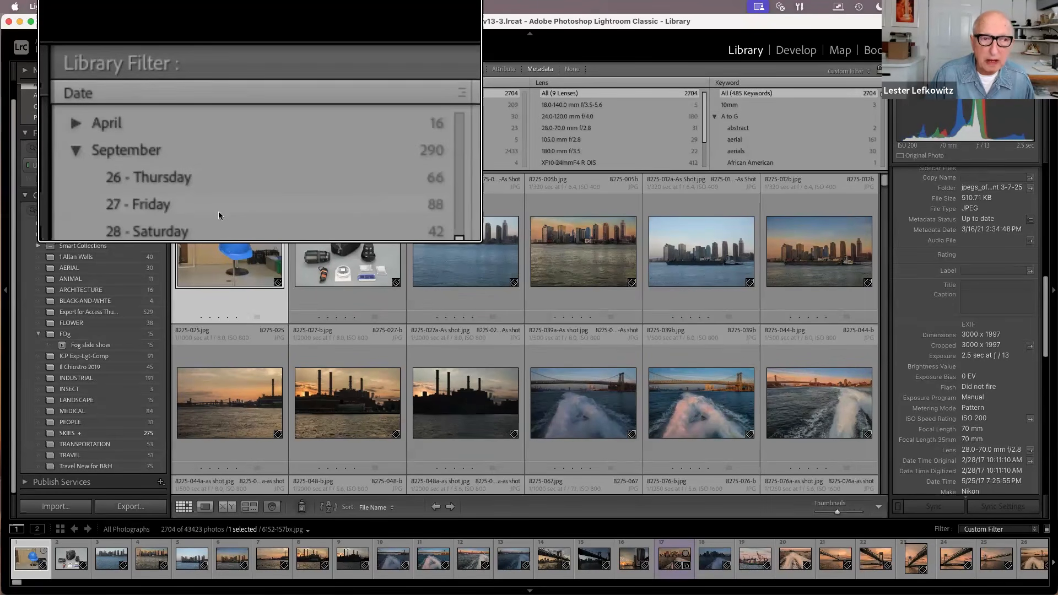
pyautogui.click(151, 204)
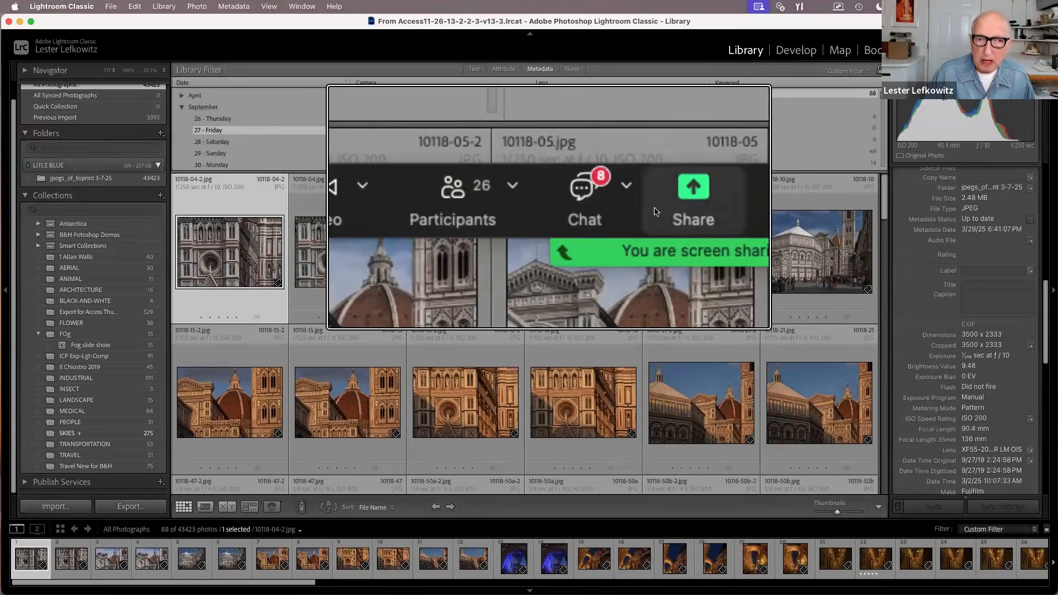
pyautogui.press('alt')
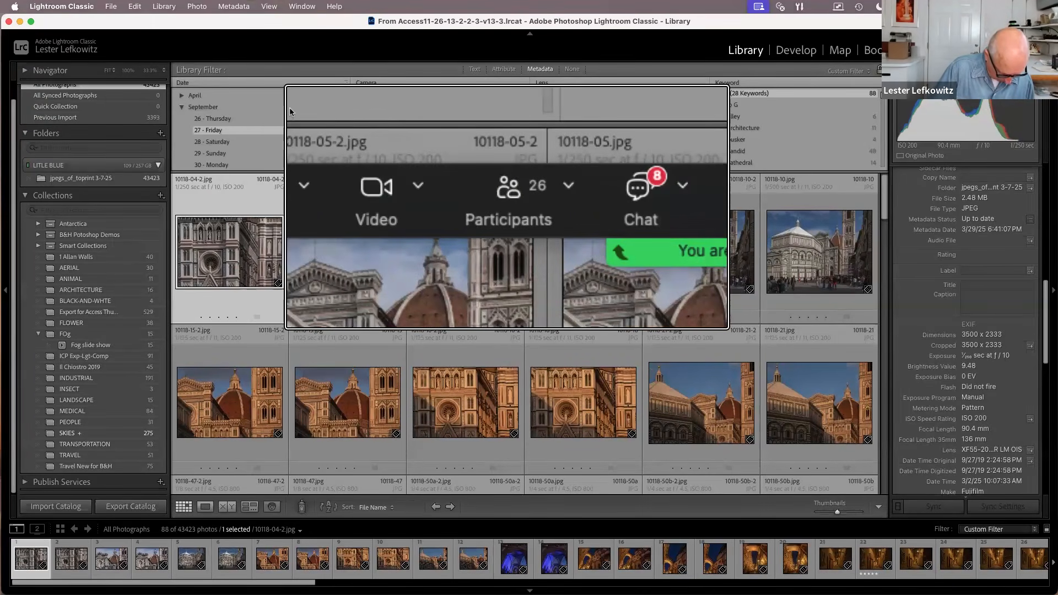
pyautogui.press('alt+super+8')
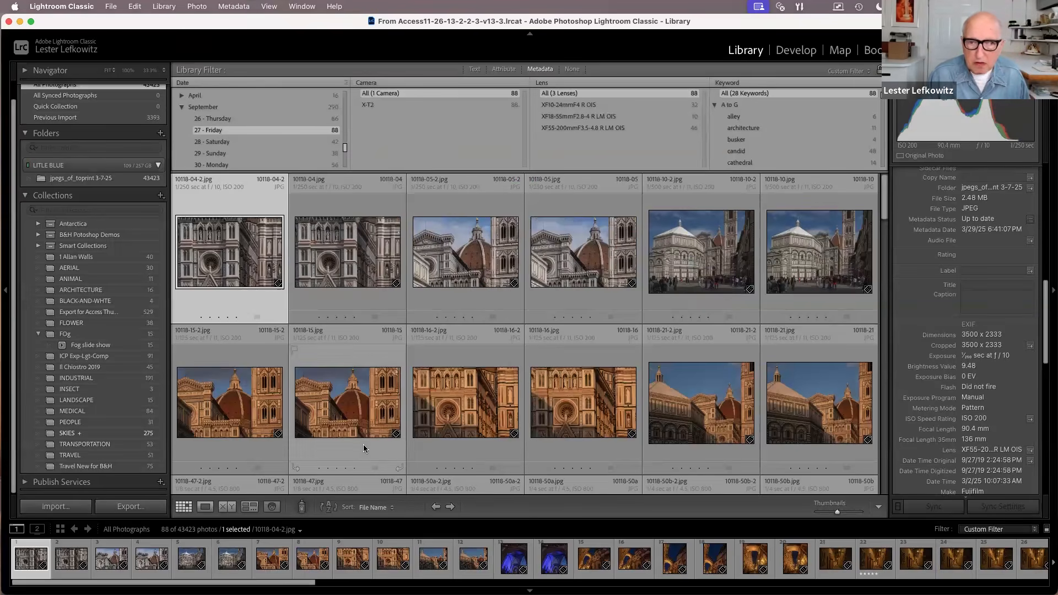
# View photo 10118-15.jpg of the cathedral dome enlarged, and return to the grid
pyautogui.scroll(-1, 492, 420)
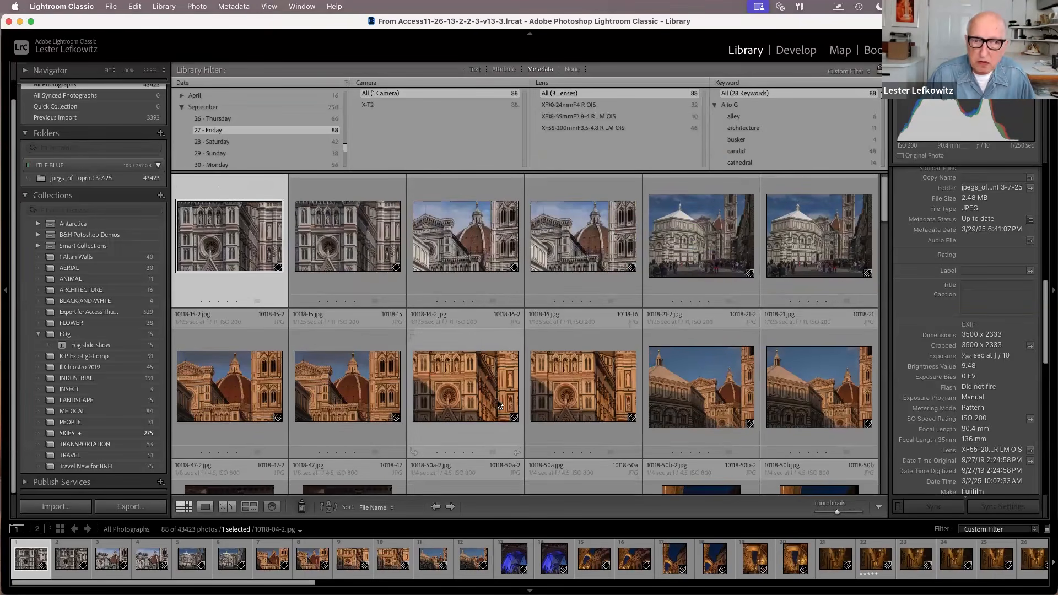
pyautogui.doubleClick(353, 408)
pyautogui.doubleClick(332, 407)
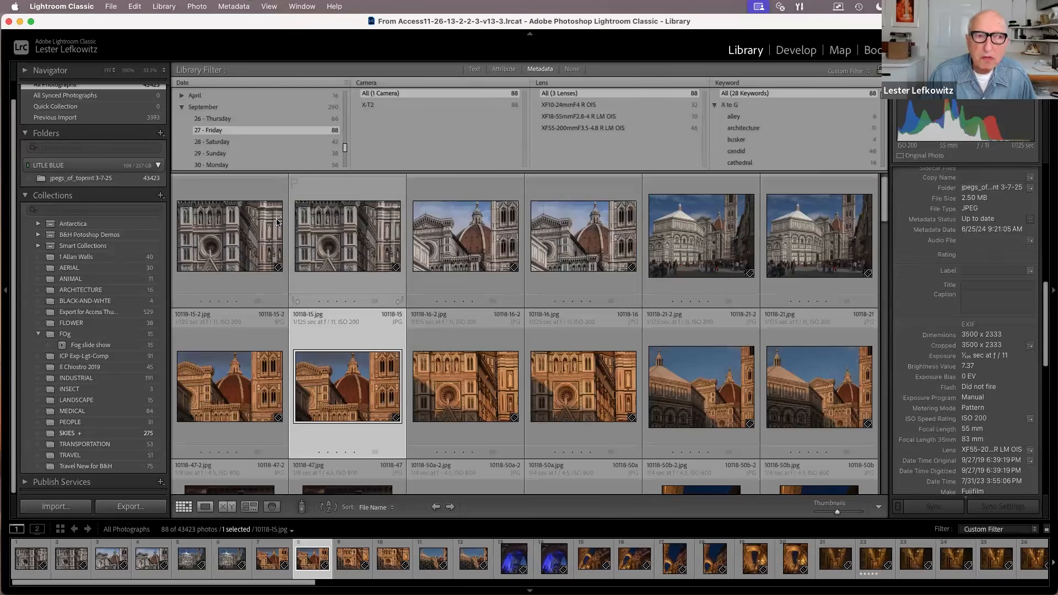
# Collapse the September 2019 days in the Date filter column
pyautogui.click(182, 108)
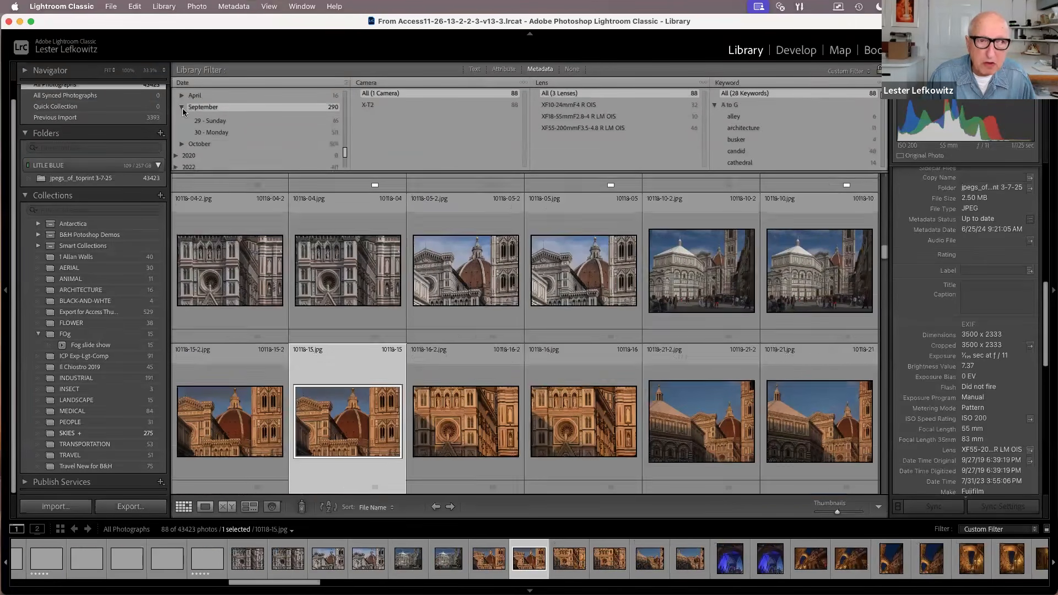
# Collapse the year 2019 in the Date filter column
pyautogui.scroll(2, 243, 133)
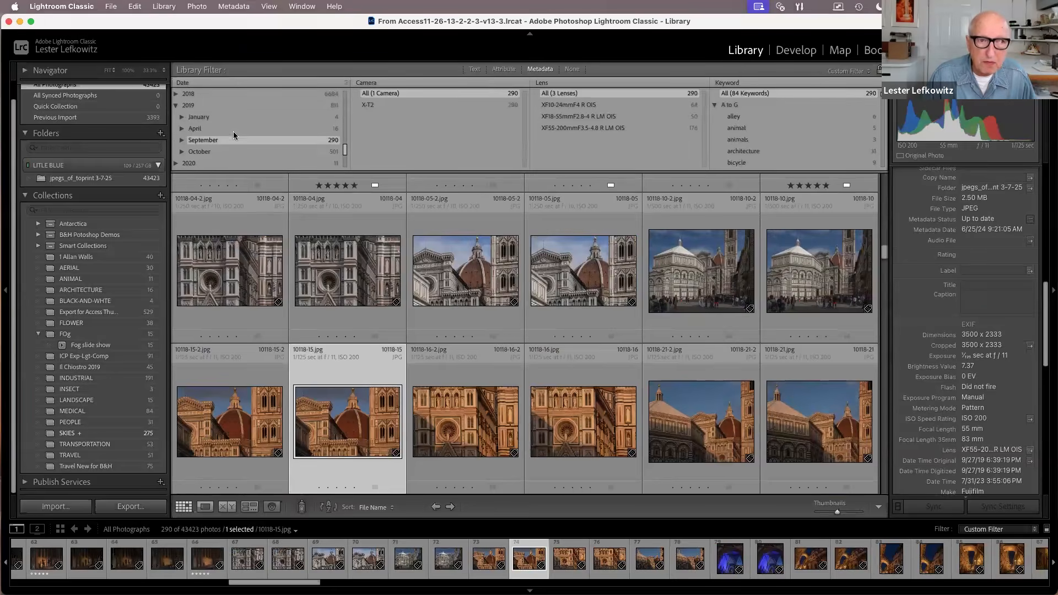
pyautogui.click(177, 106)
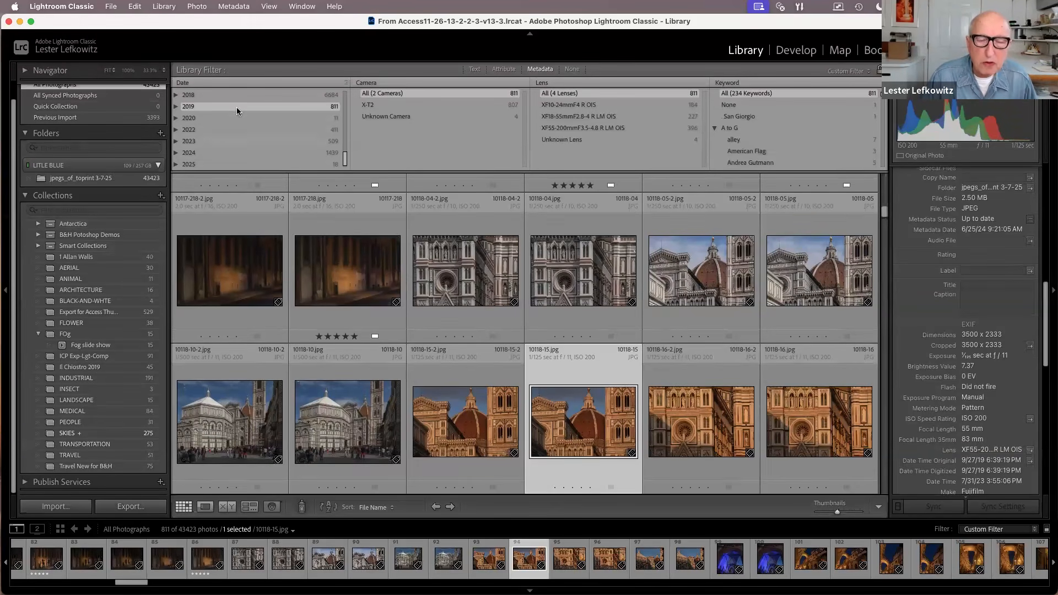
# Expand the year 2016 in the Date filter column, browse its months, and collapse it to filter the photos by the whole year
pyautogui.scroll(5, 226, 132)
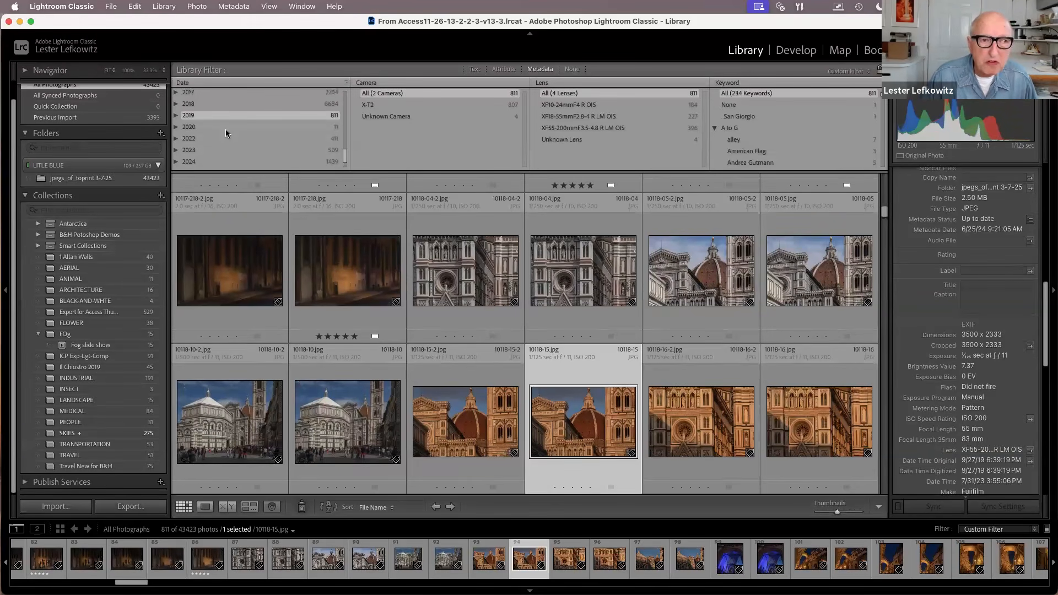
pyautogui.scroll(-1, 226, 133)
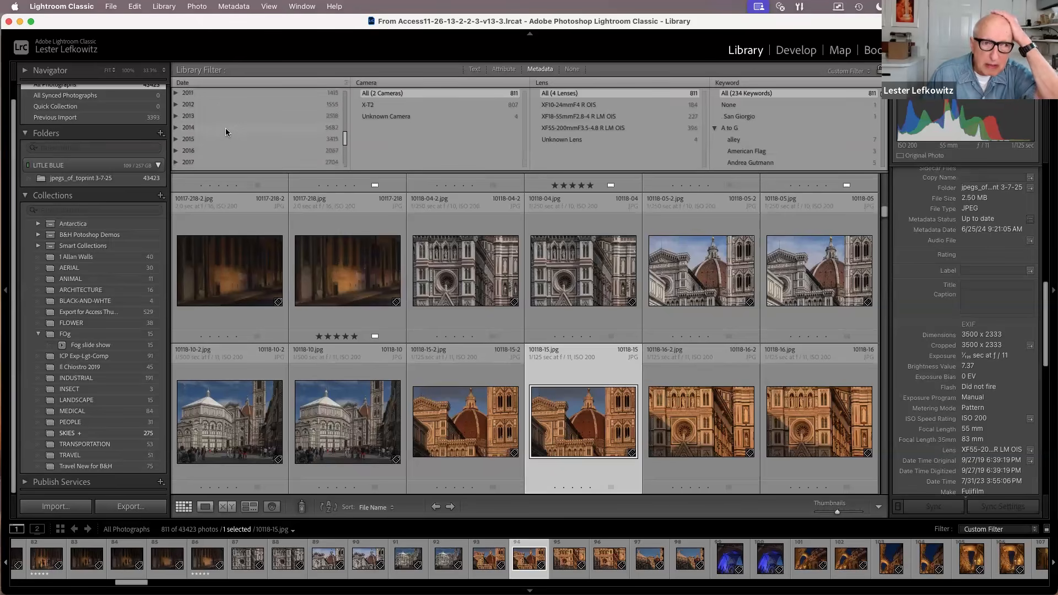
pyautogui.click(175, 141)
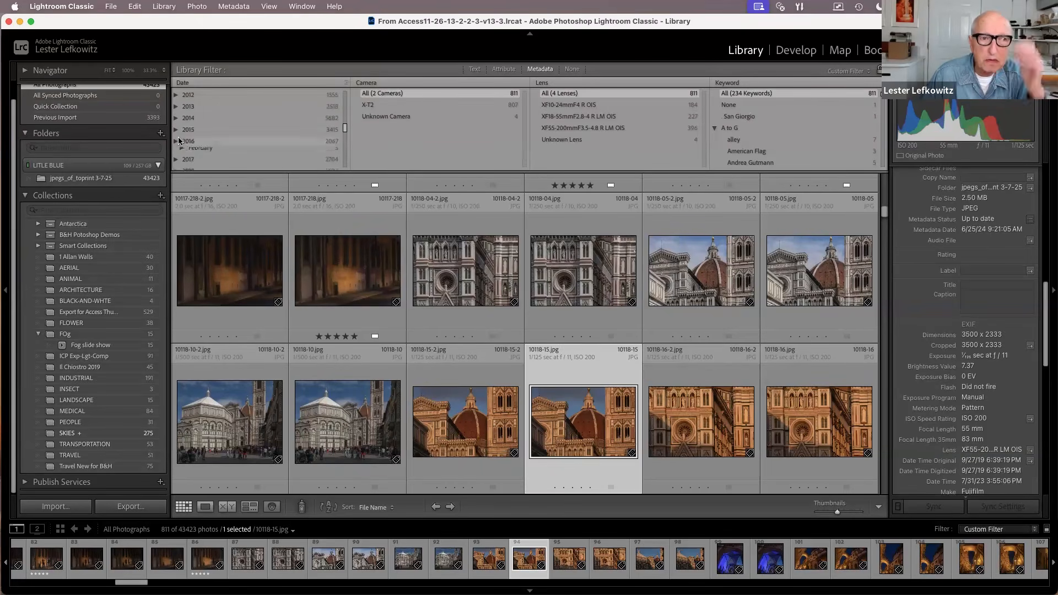
pyautogui.scroll(-2, 229, 124)
pyautogui.scroll(-1, 228, 132)
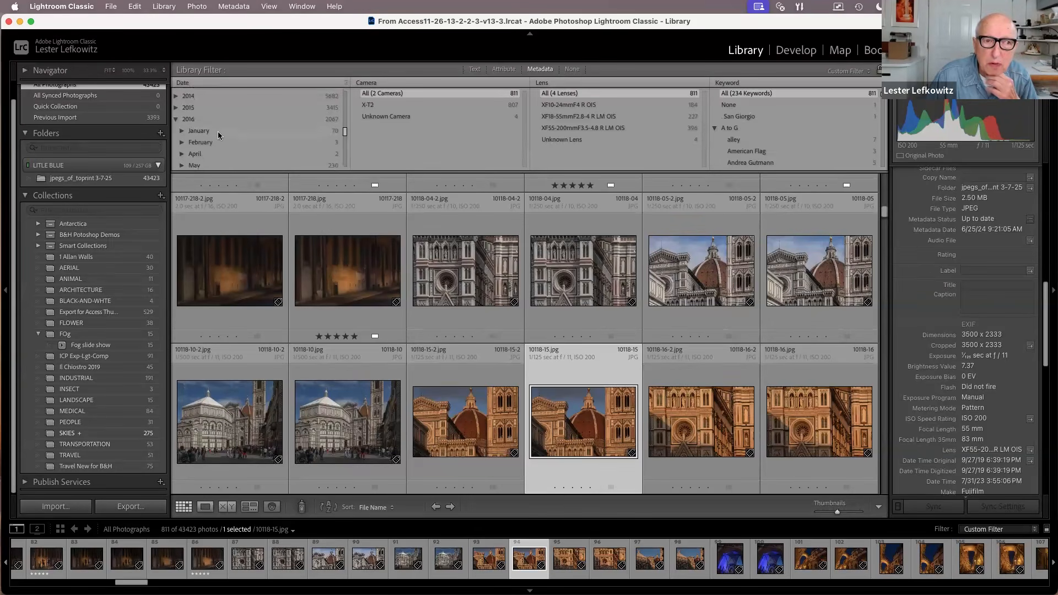
pyautogui.scroll(-1, 193, 157)
pyautogui.click(193, 156)
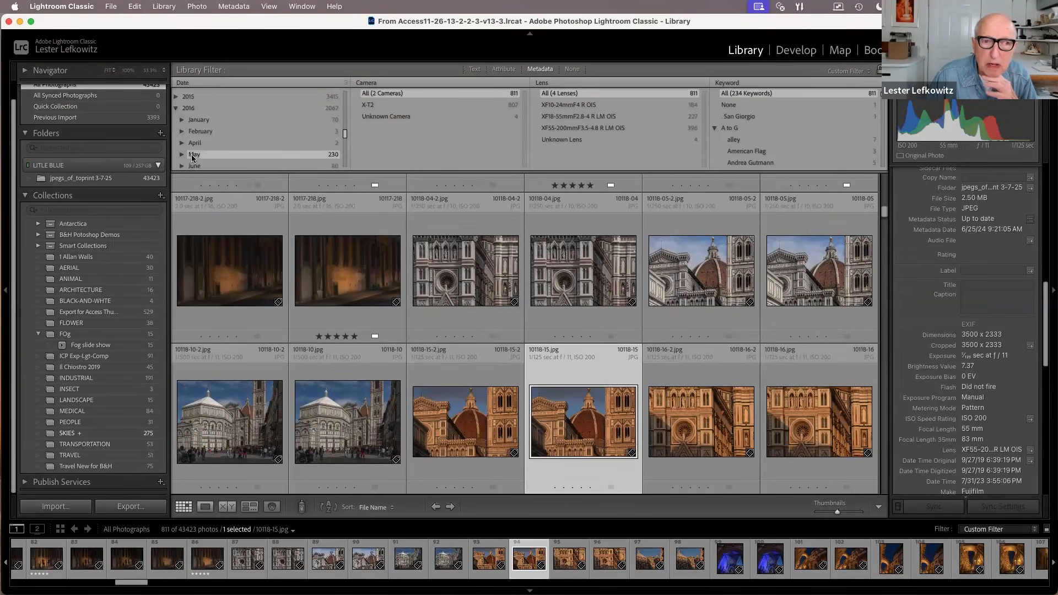
pyautogui.click(177, 107)
pyautogui.click(176, 109)
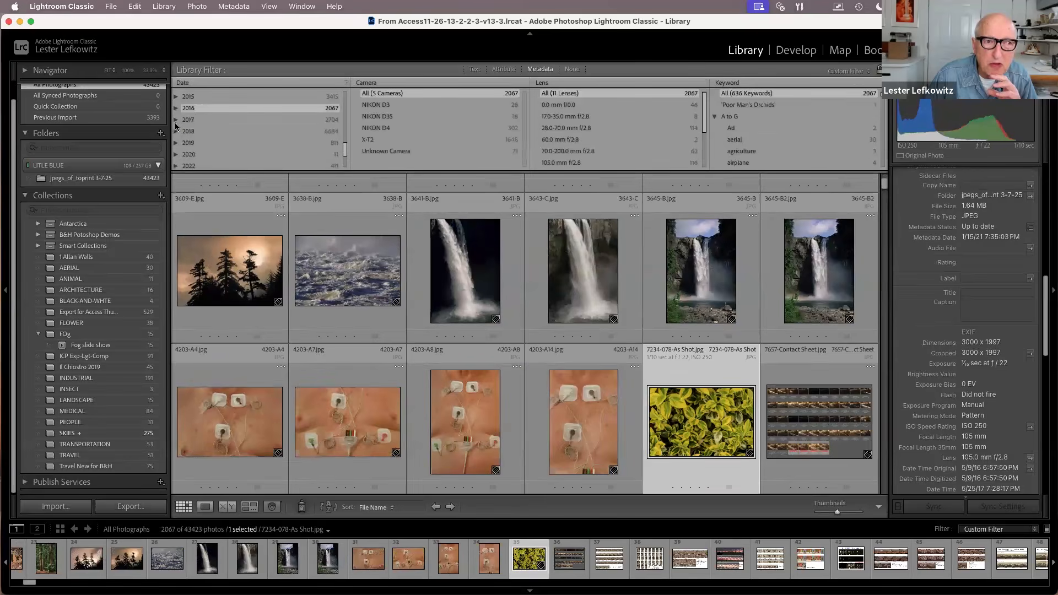
# Filter the photos by date to Wednesday, August 9, 2017, and look through the thumbnails
pyautogui.click(176, 120)
pyautogui.scroll(-5, 211, 127)
pyautogui.scroll(3, 210, 126)
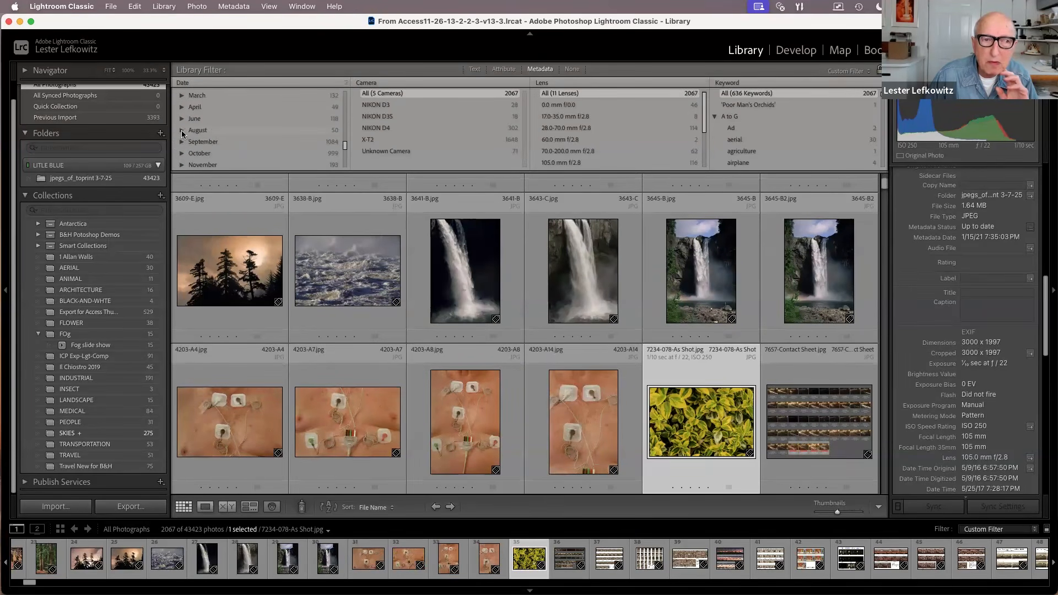
pyautogui.click(182, 131)
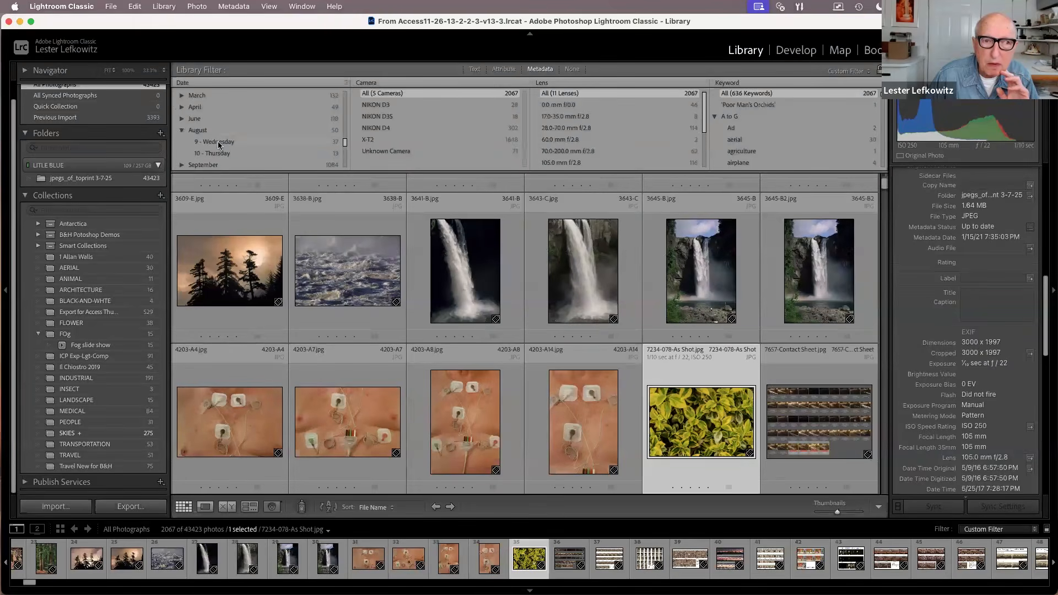
pyautogui.click(217, 141)
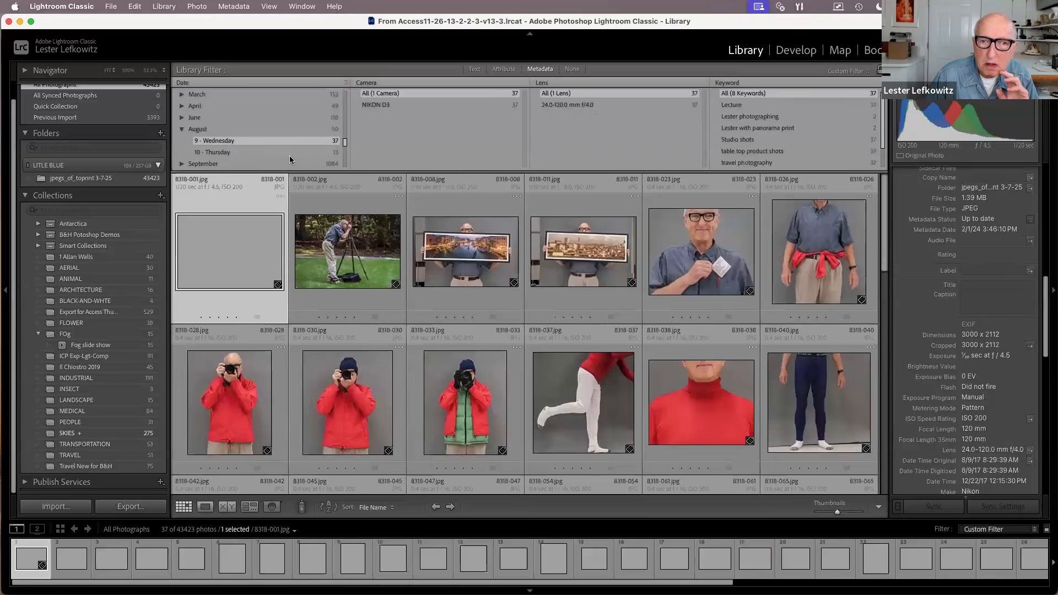
pyautogui.scroll(-2, 289, 155)
pyautogui.scroll(-2, 393, 240)
pyautogui.scroll(2, 393, 241)
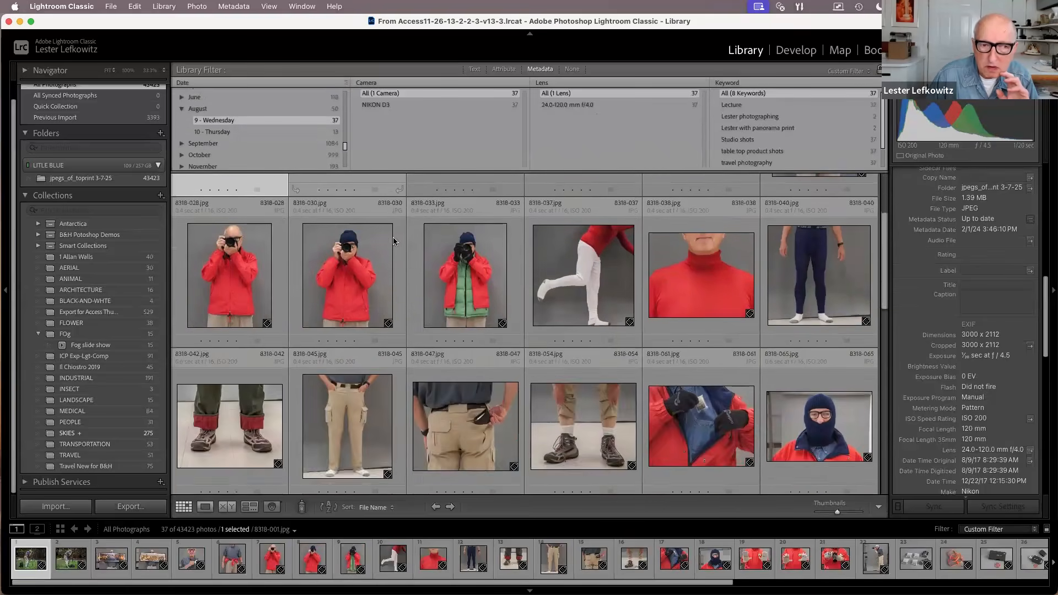
# Collapse August and the year 2017 in the Date filter column
pyautogui.click(182, 109)
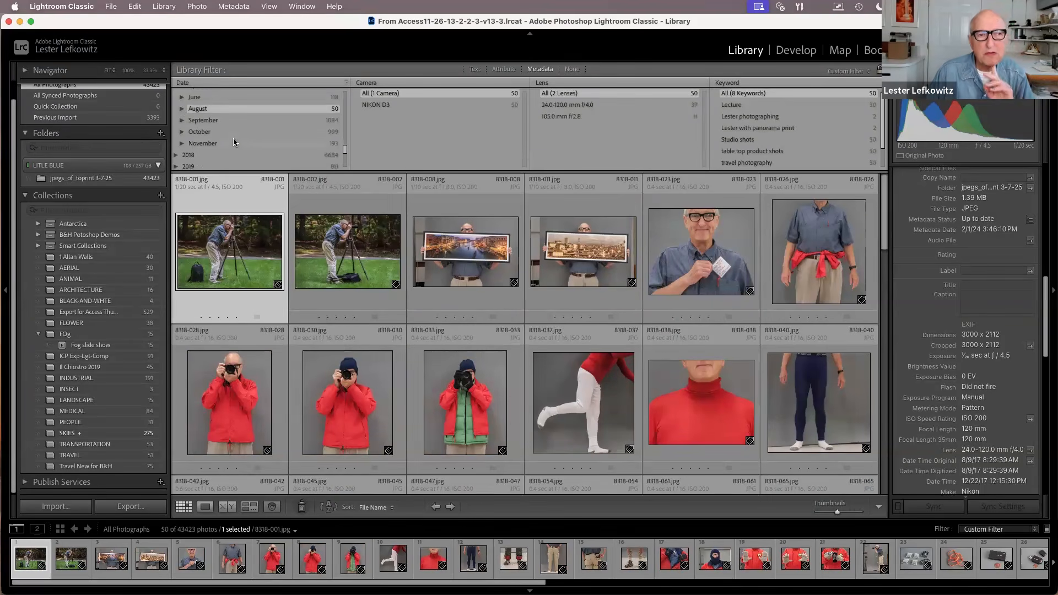
pyautogui.scroll(5, 245, 140)
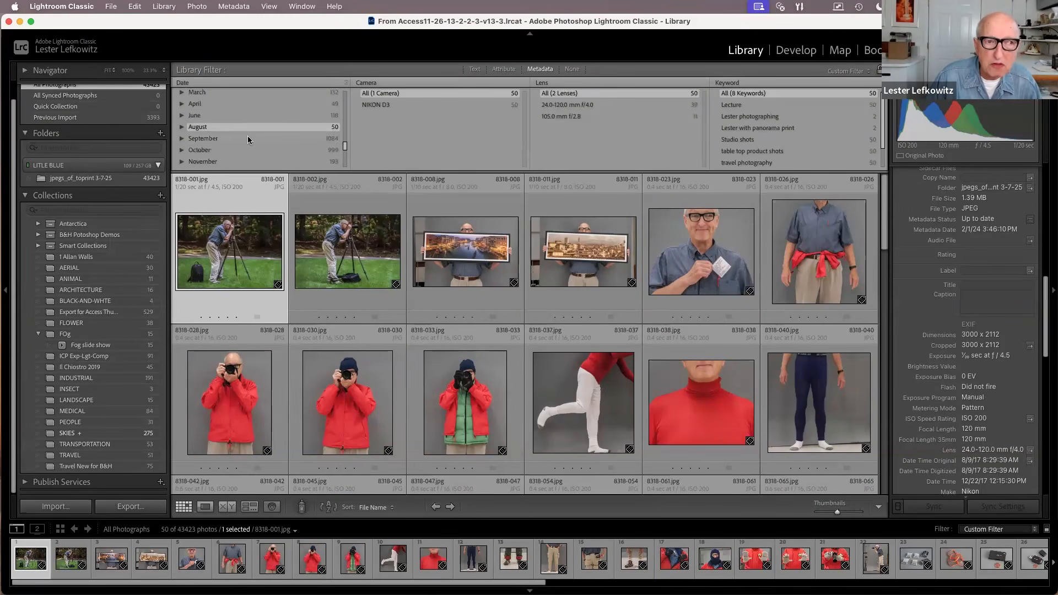
pyautogui.scroll(-2, 248, 140)
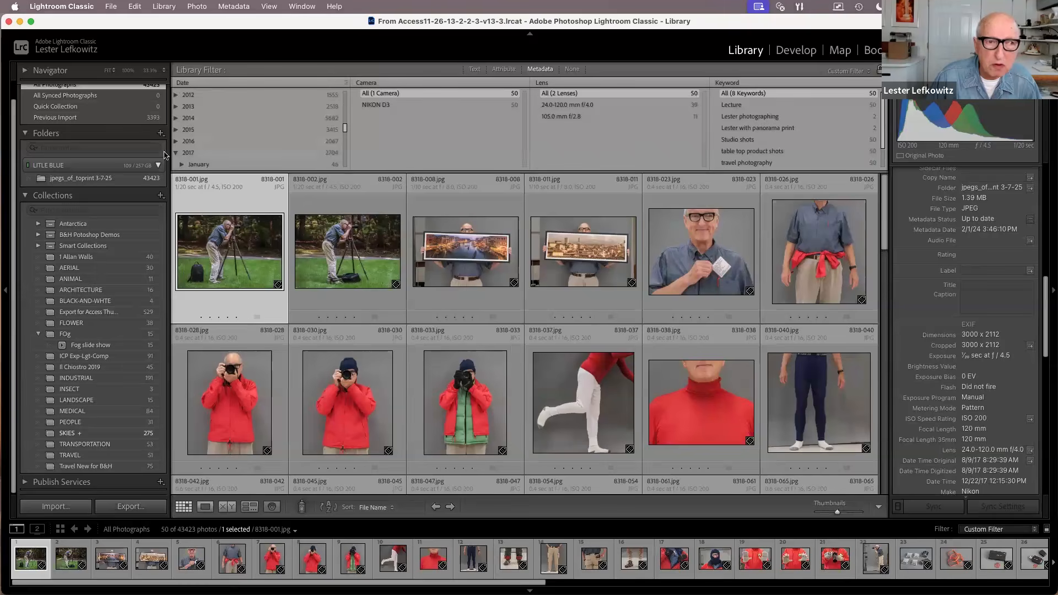
pyautogui.click(175, 154)
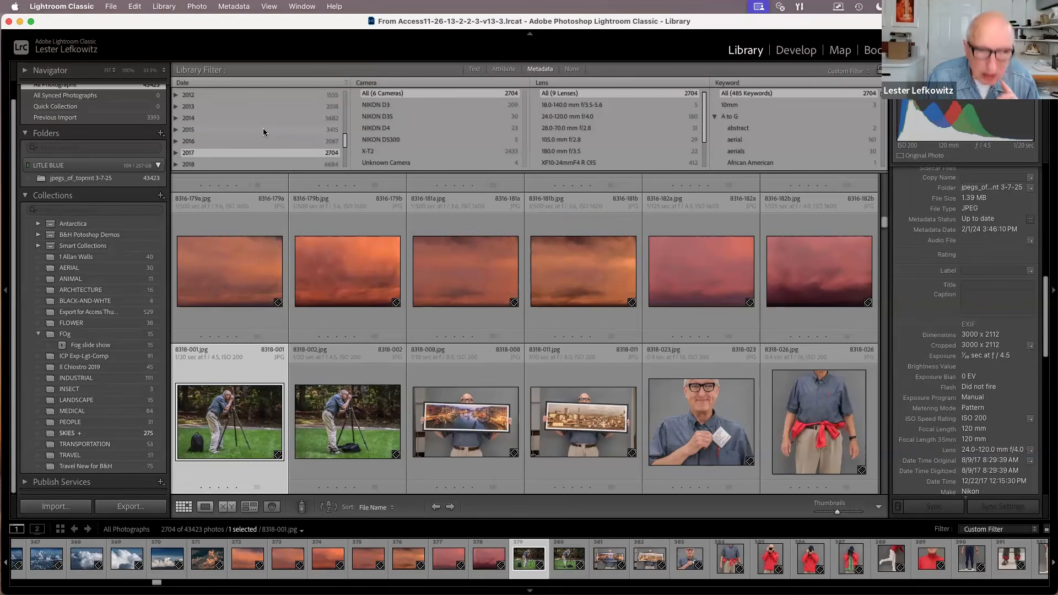
# Filter the photos by the year 2016 and switch the date filter to 2017, leaving its months collapsed
pyautogui.scroll(-3, 217, 127)
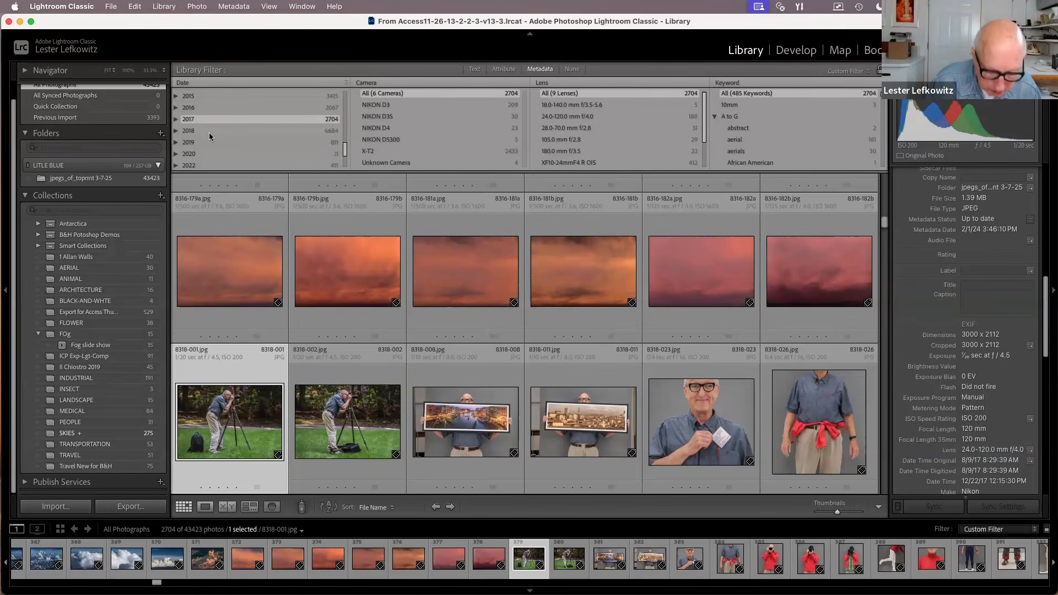
pyautogui.click(188, 109)
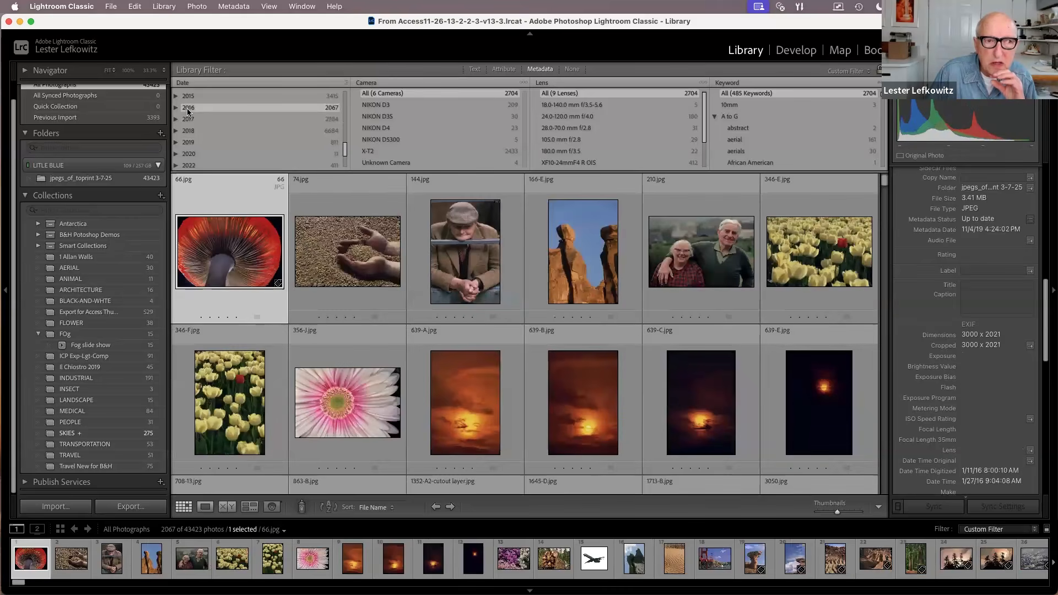
pyautogui.click(186, 120)
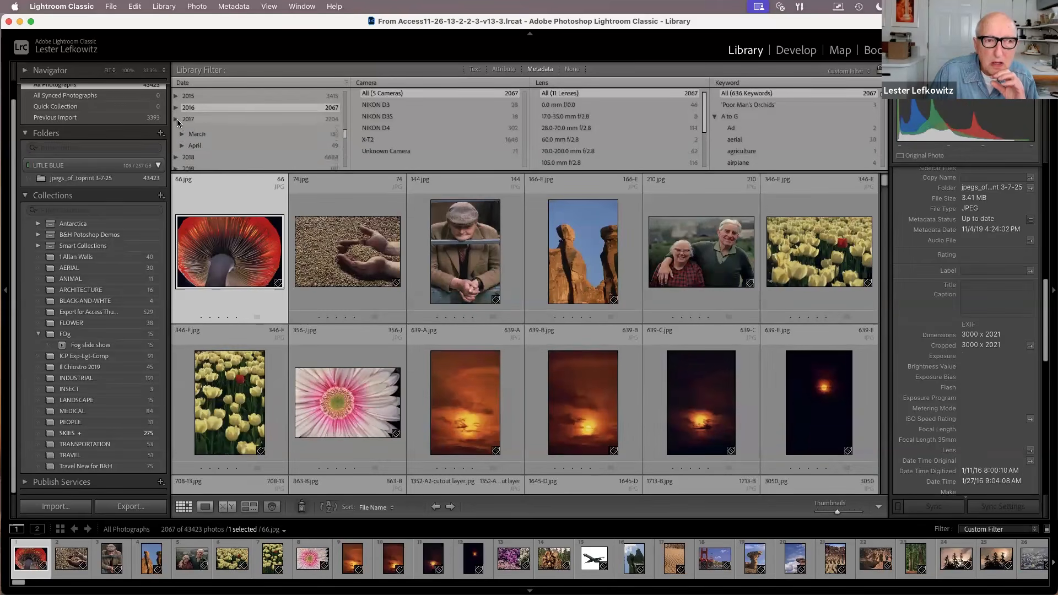
pyautogui.click(186, 119)
pyautogui.click(176, 119)
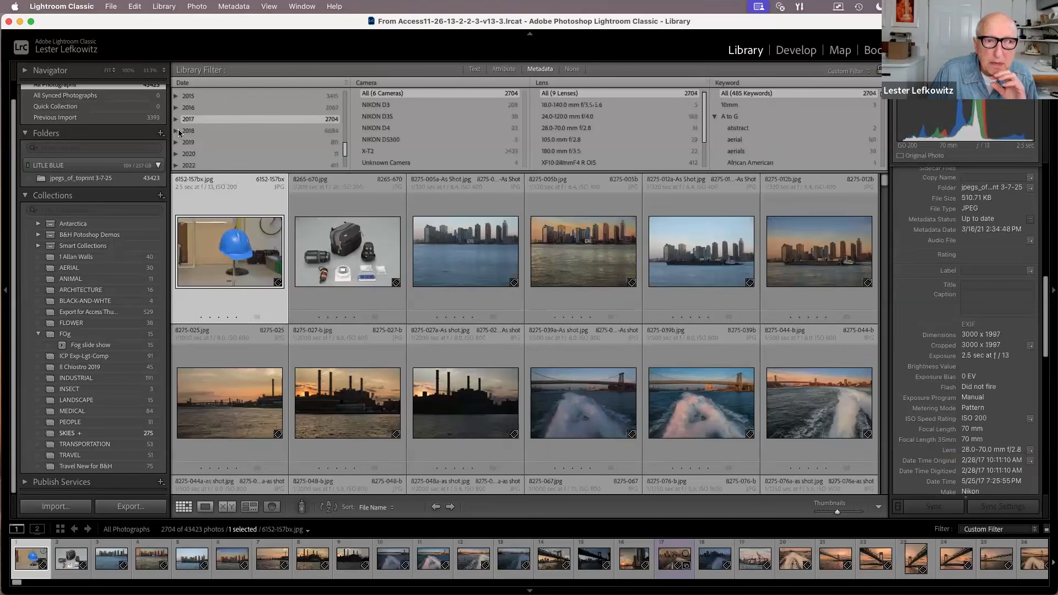
# Filter the photos to January 2018 and view street photo 8660-082.jpg enlarged before returning to the grid
pyautogui.click(176, 131)
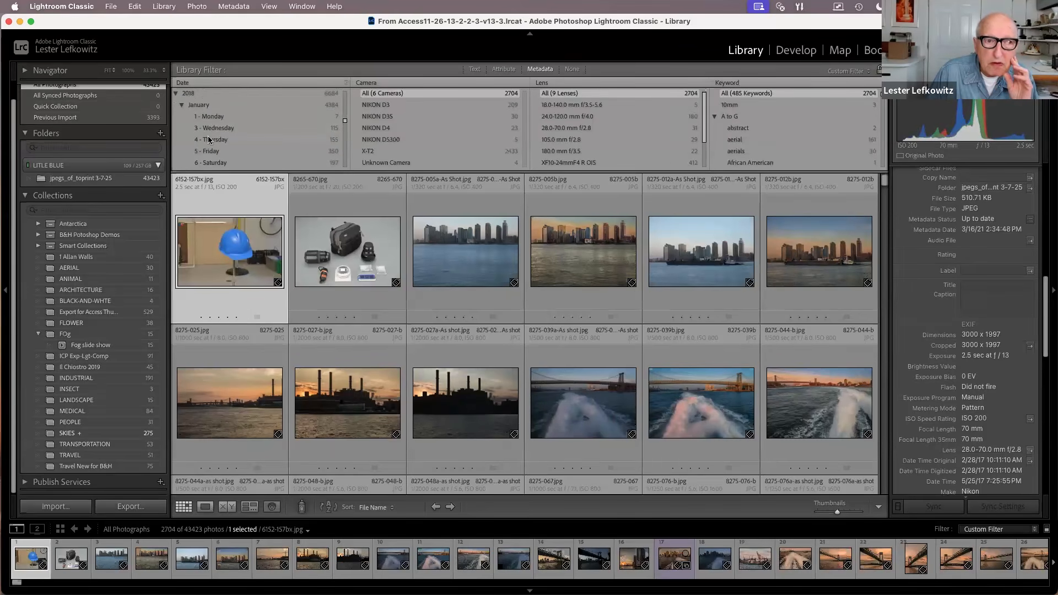
pyautogui.click(313, 105)
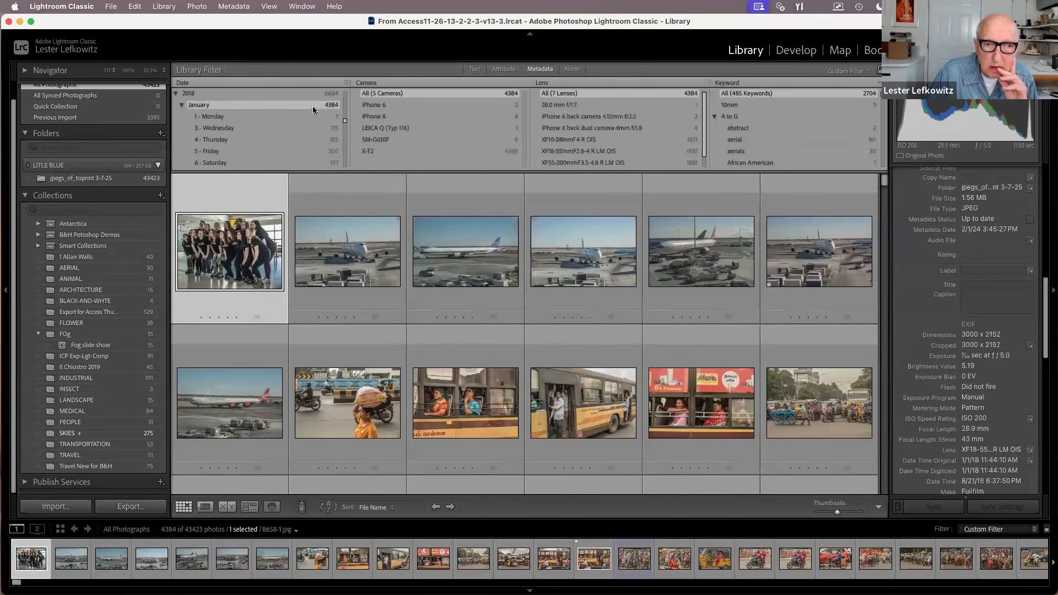
pyautogui.scroll(-3, 516, 363)
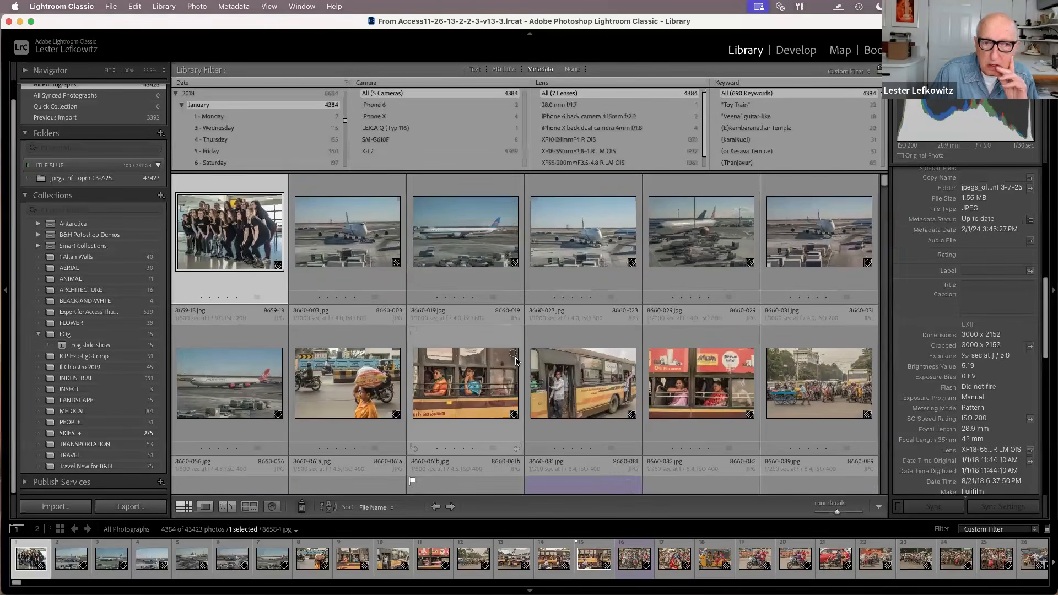
pyautogui.doubleClick(657, 418)
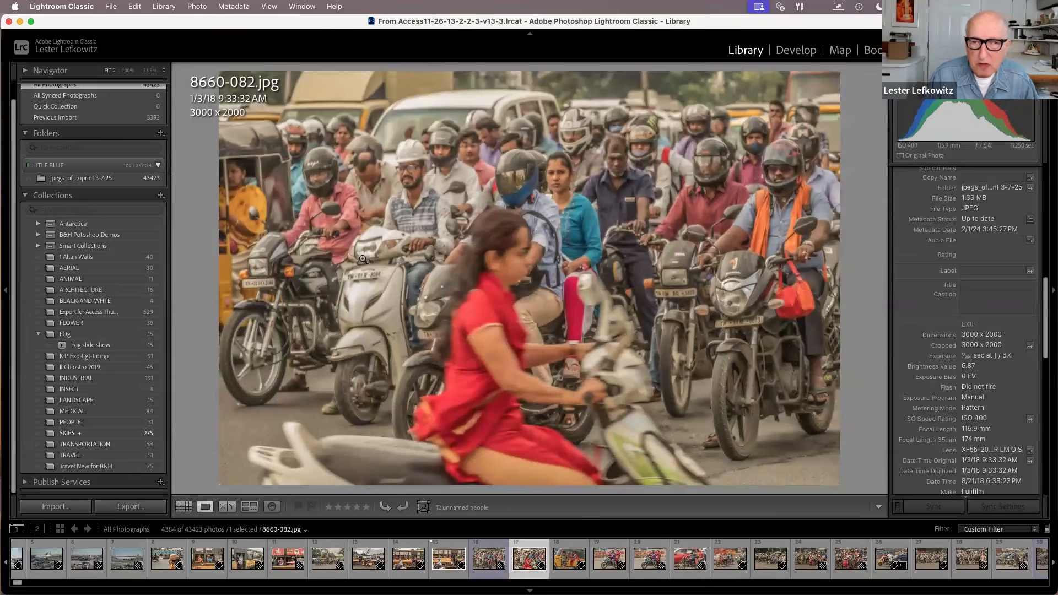
pyautogui.press('g')
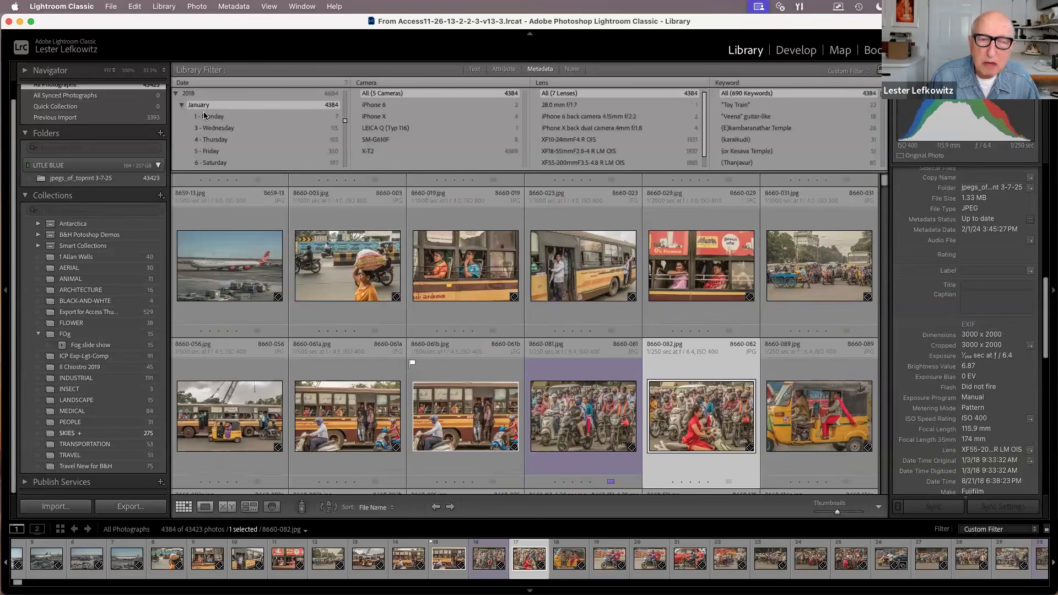
# Collapse January 2018 in the Date filter column and filter the photos to March 2018
pyautogui.scroll(-1, 237, 120)
pyautogui.click(181, 102)
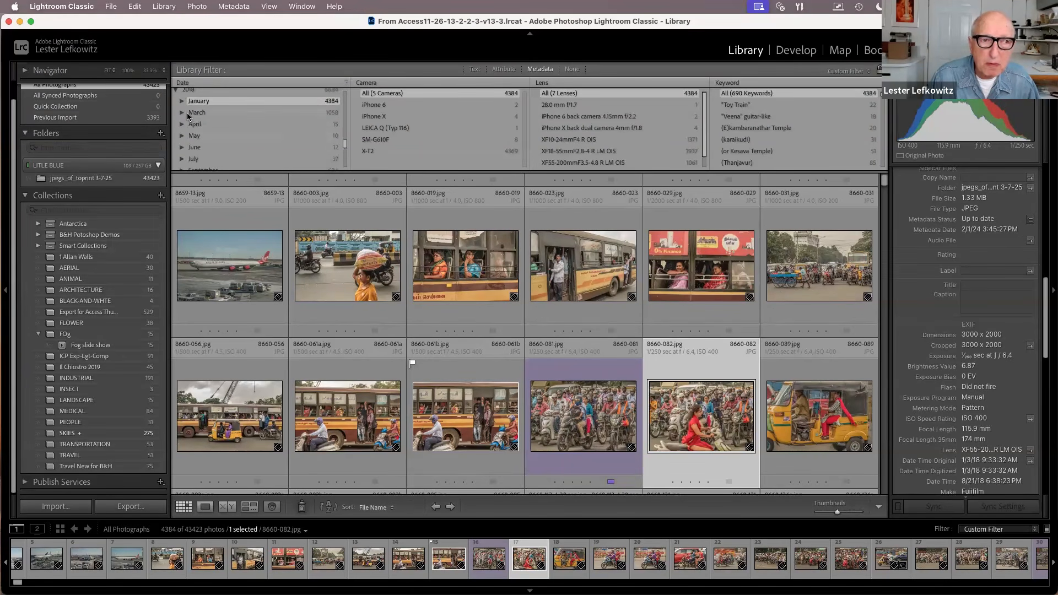
pyautogui.click(182, 113)
pyautogui.click(198, 113)
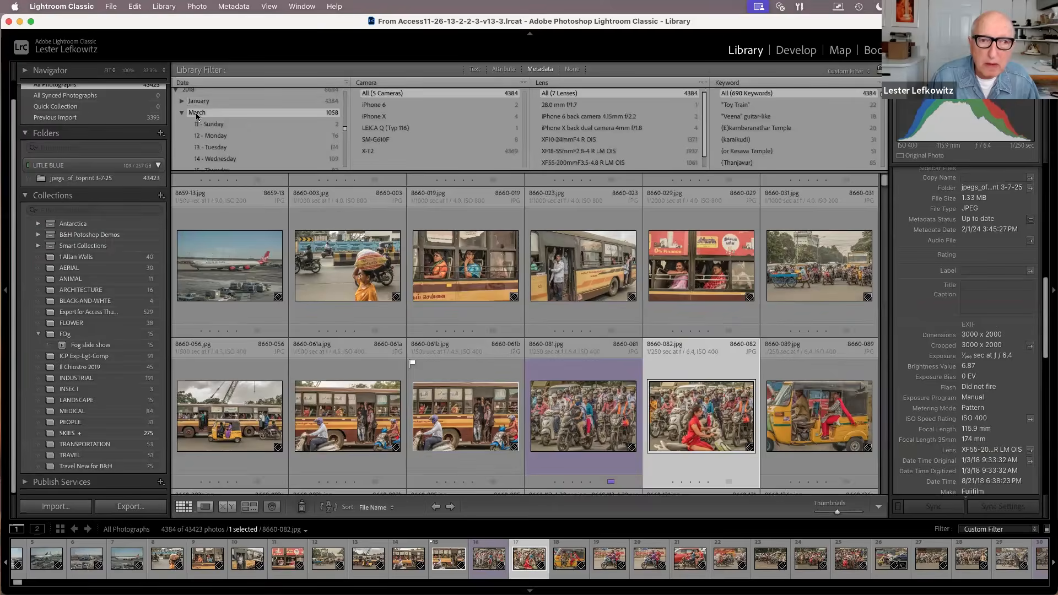
# View the bookstore photo 8930-97 to 124 Panorama auto.jpg enlarged, flag it as a pick, and return to the grid
pyautogui.scroll(-2, 489, 286)
pyautogui.scroll(-1, 446, 374)
pyautogui.doubleClick(571, 351)
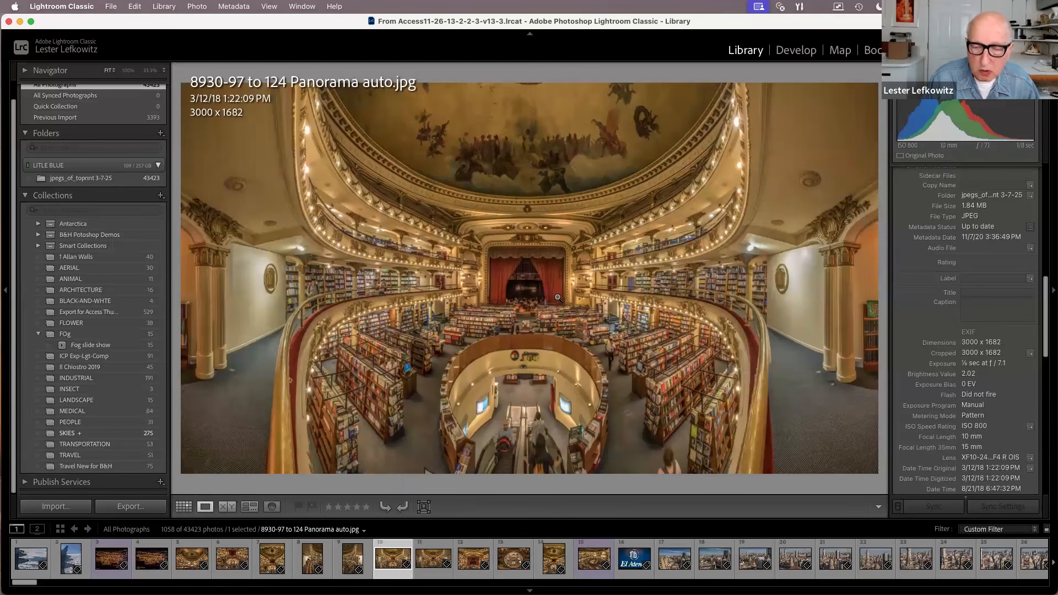
pyautogui.press('p')
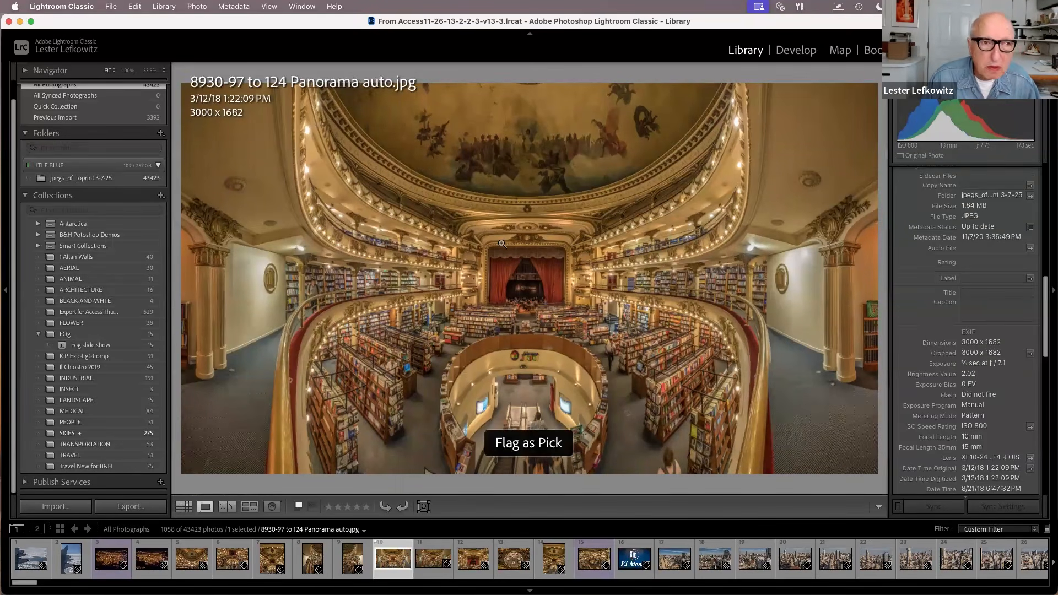
pyautogui.click(186, 507)
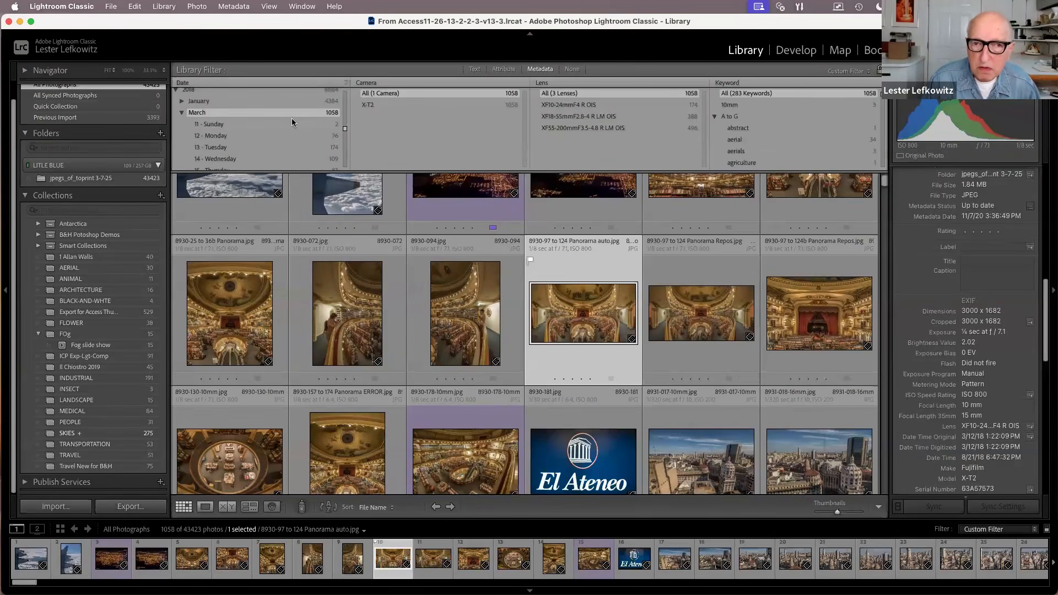
# Collapse March and the year 2018 in the Date filter column, and turn off all library filters
pyautogui.click(182, 112)
pyautogui.click(177, 93)
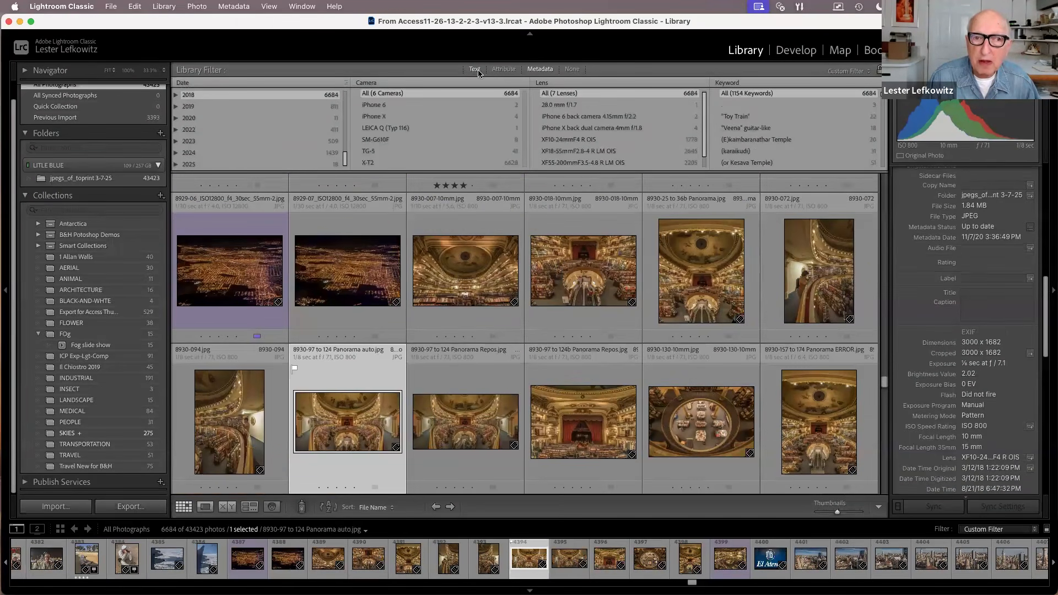
pyautogui.press('super+f')
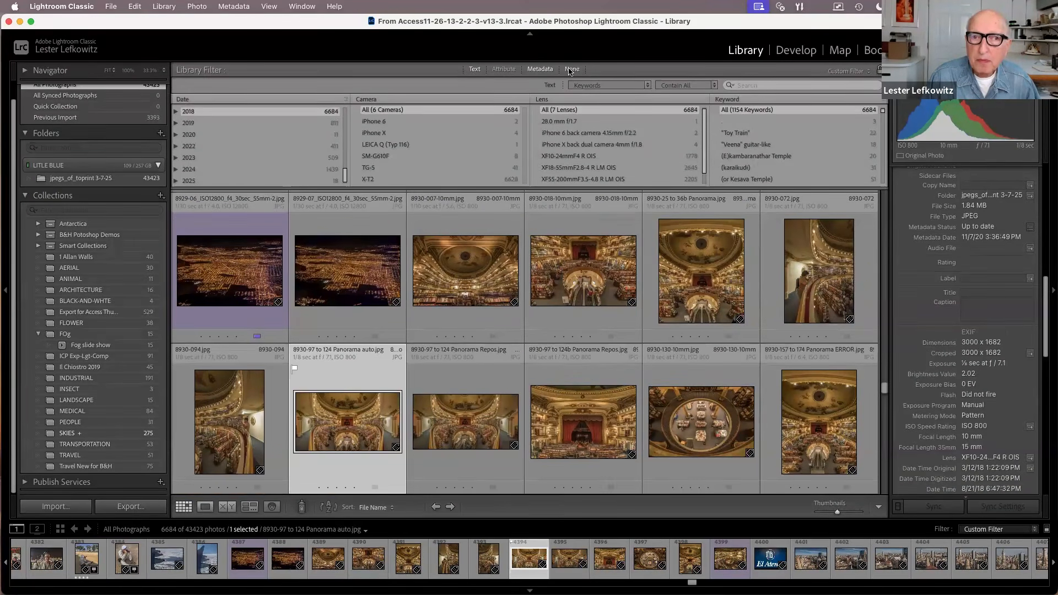
pyautogui.click(572, 68)
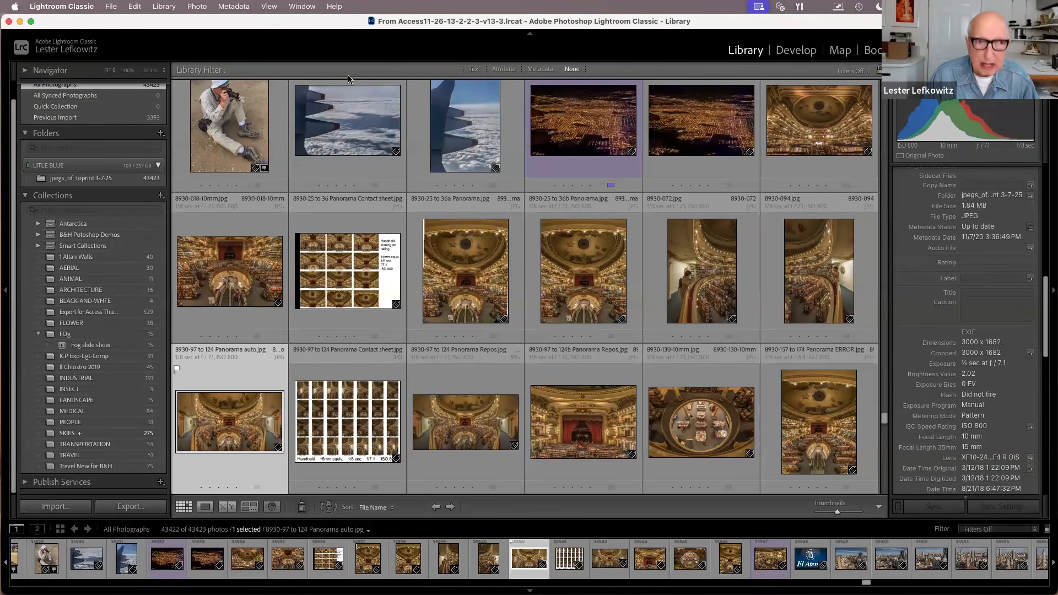
# Hide and show the library filter bar several times
pyautogui.press('\\')
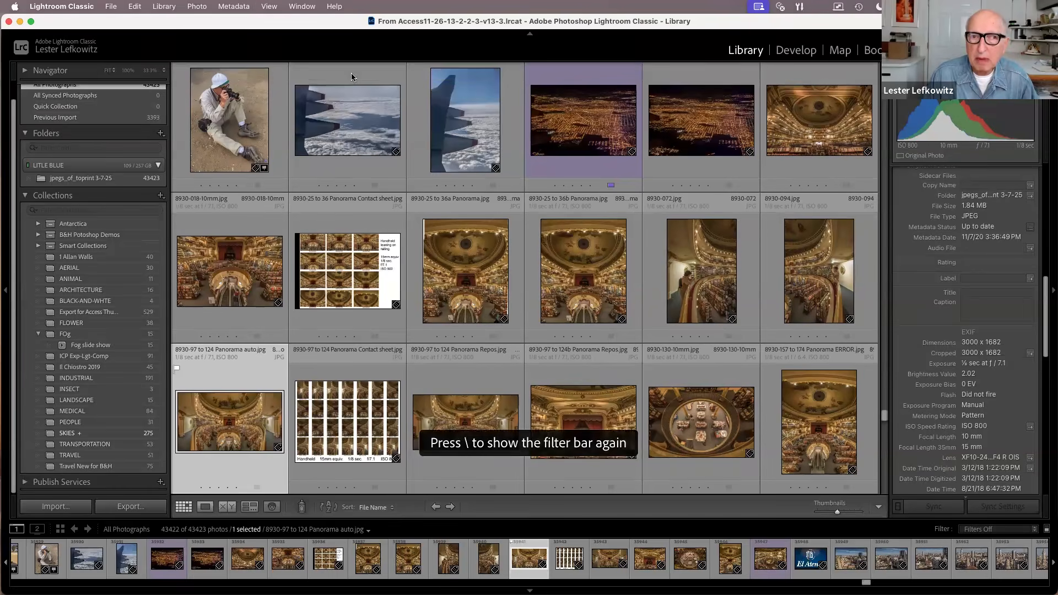
pyautogui.press('\\')
pyautogui.press('\\')
pyautogui.press('\\')
pyautogui.press('\\')
pyautogui.press('\\')
# Show the text search options of the library filter
pyautogui.click(474, 70)
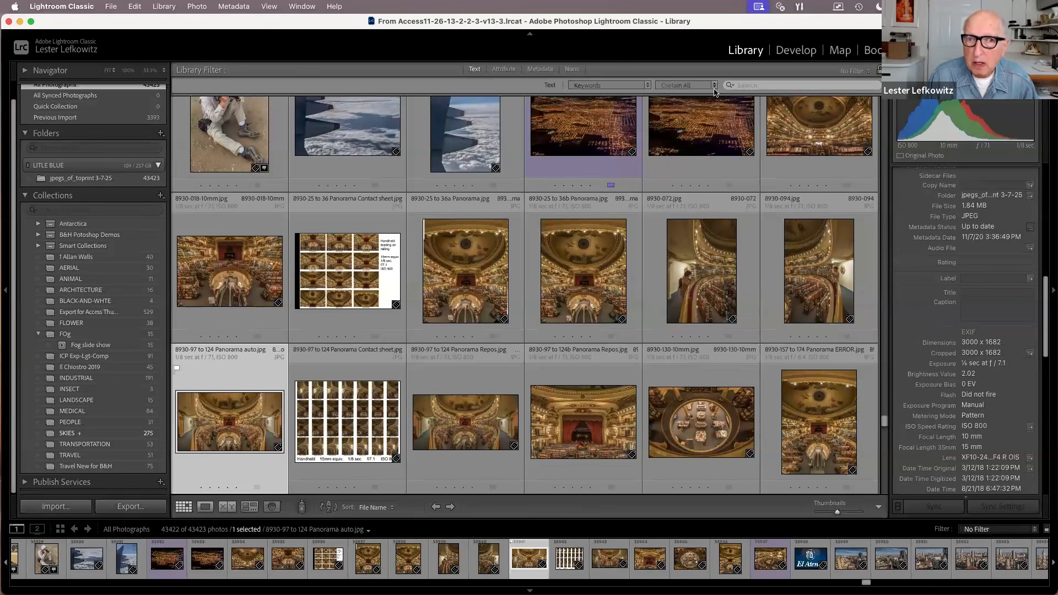
# Filter the library by the keyword "argentina" and go to the start of the matching photos
pyautogui.click(752, 84)
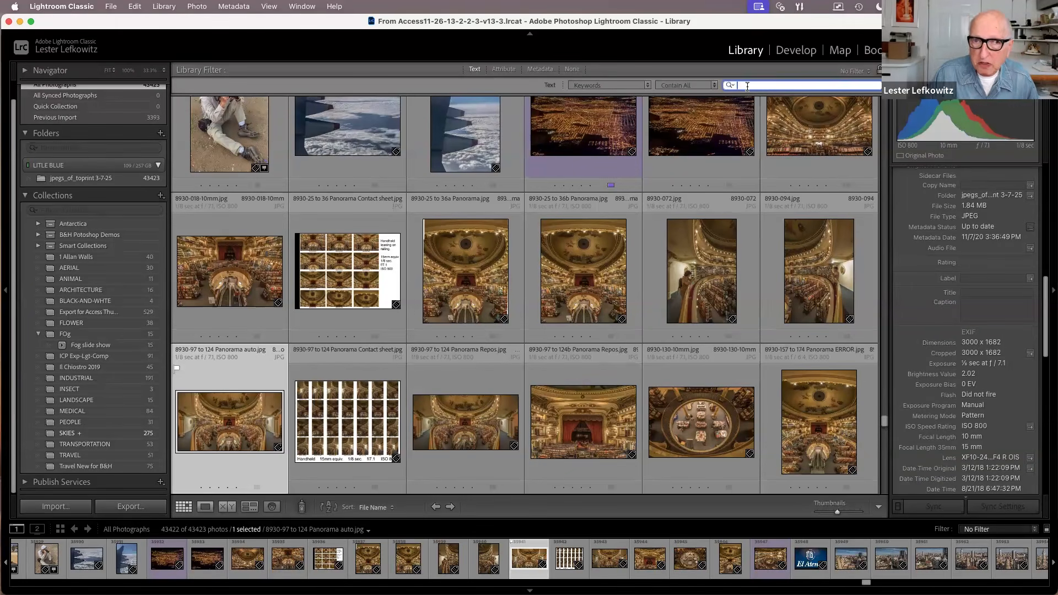
pyautogui.write('argentina')
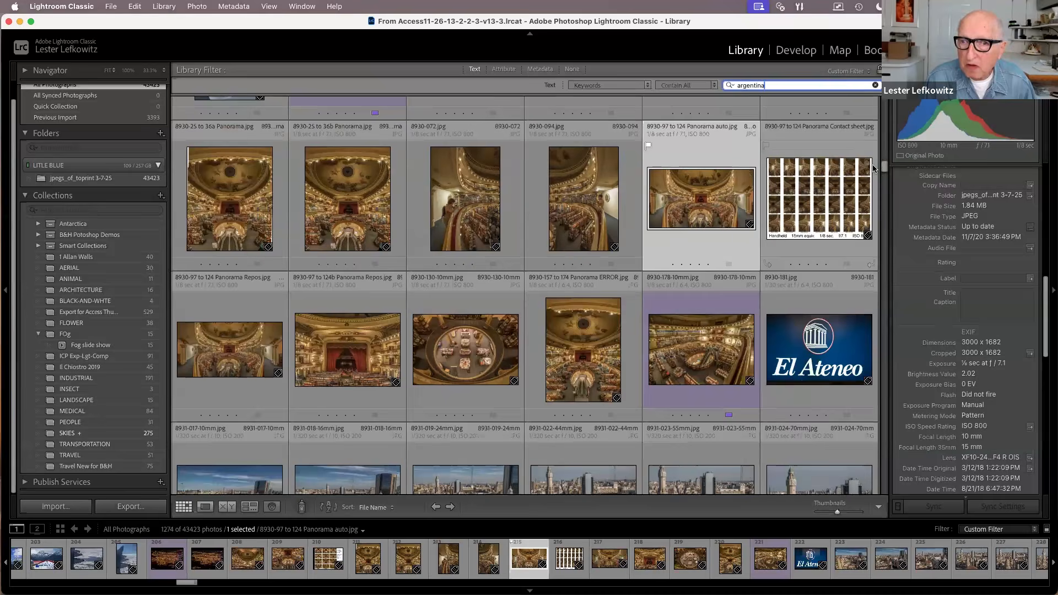
pyautogui.scroll(2, 880, 152)
pyautogui.moveTo(880, 153); pyautogui.dragTo(867, 97)
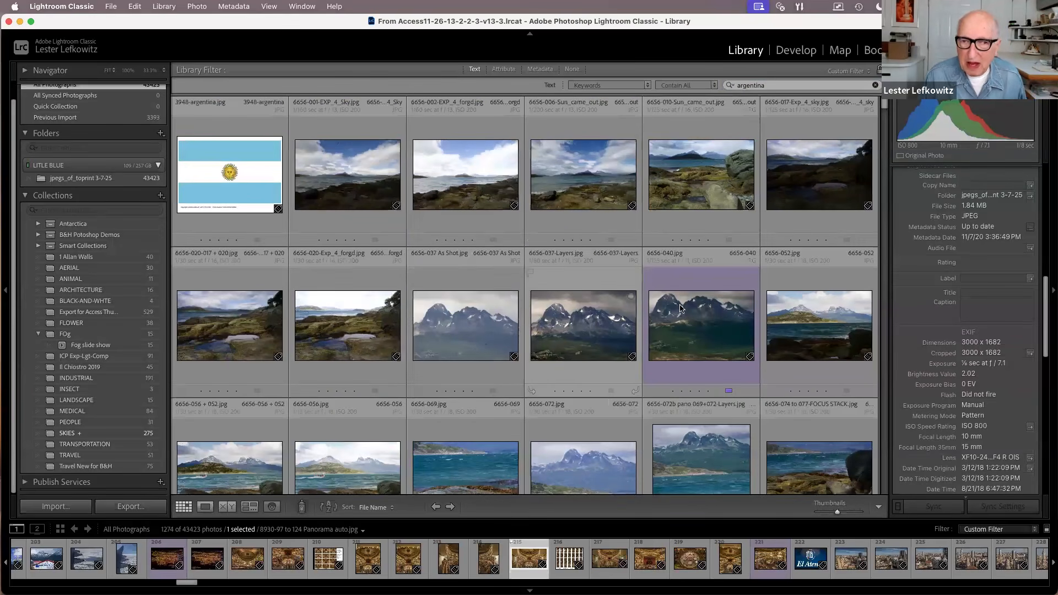
# View the mountain photo 6656-037-Layers.jpg enlarged, then return to the grid and browse the neighbouring photos
pyautogui.doubleClick(585, 374)
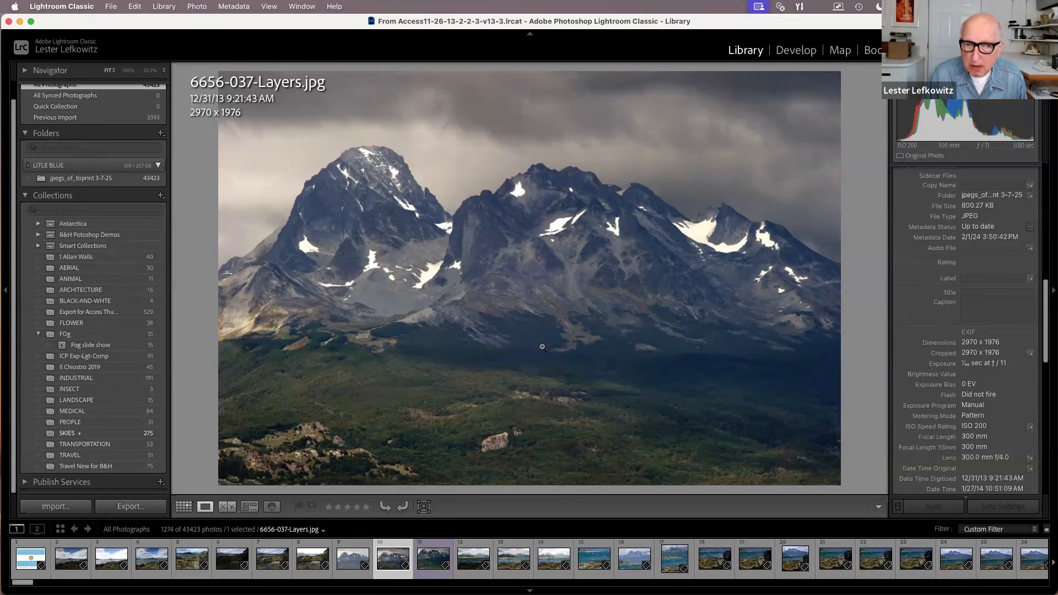
pyautogui.press('g')
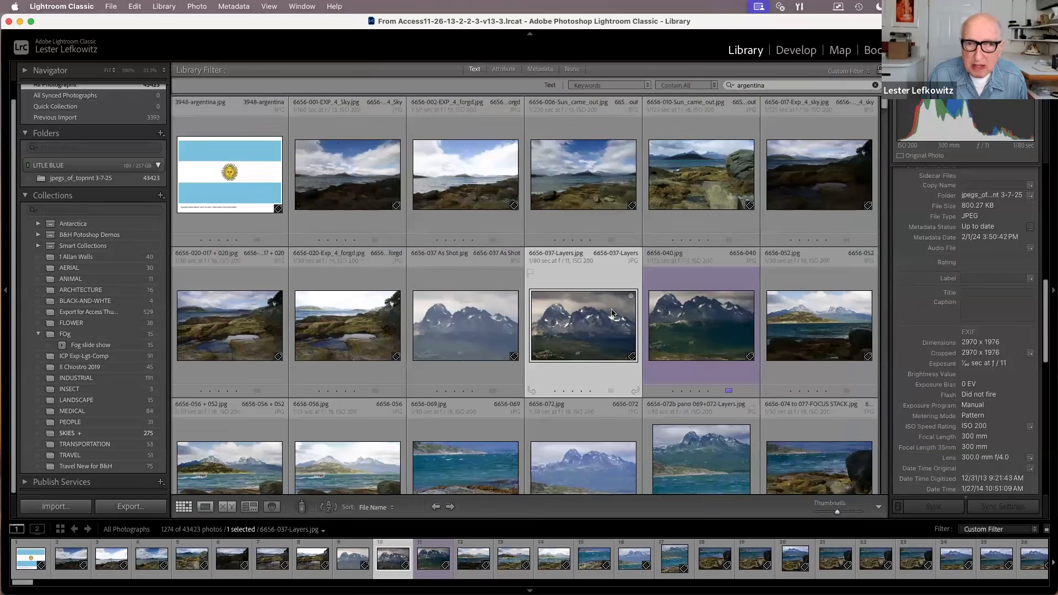
pyautogui.scroll(-2, 619, 328)
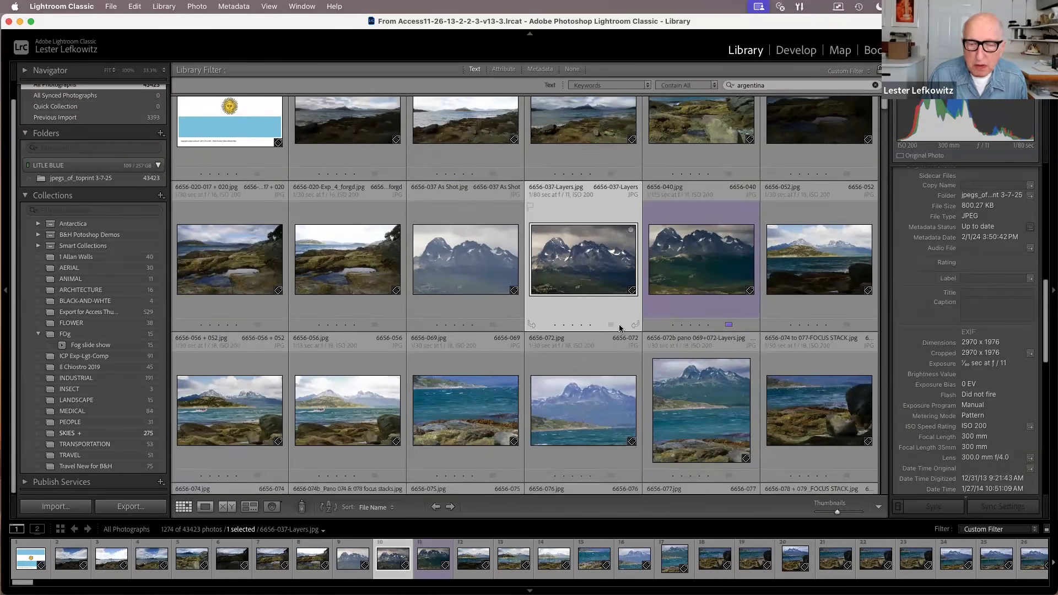
pyautogui.scroll(2, 618, 327)
pyautogui.scroll(-2, 585, 319)
pyautogui.scroll(2, 585, 319)
# Narrow the keyword search to "argentina, portrait"
pyautogui.click(769, 85)
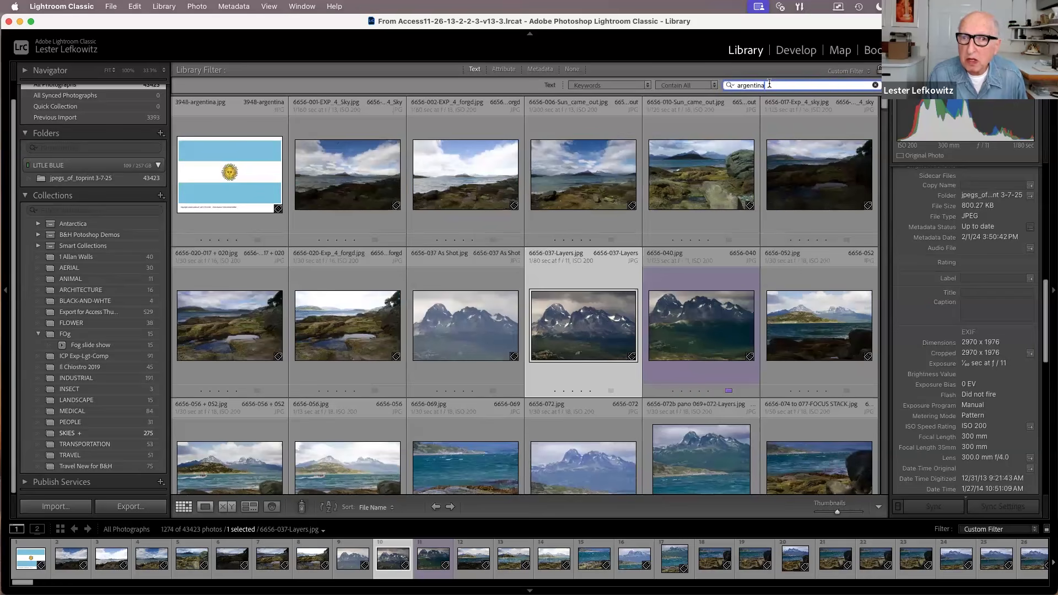
pyautogui.write(',')
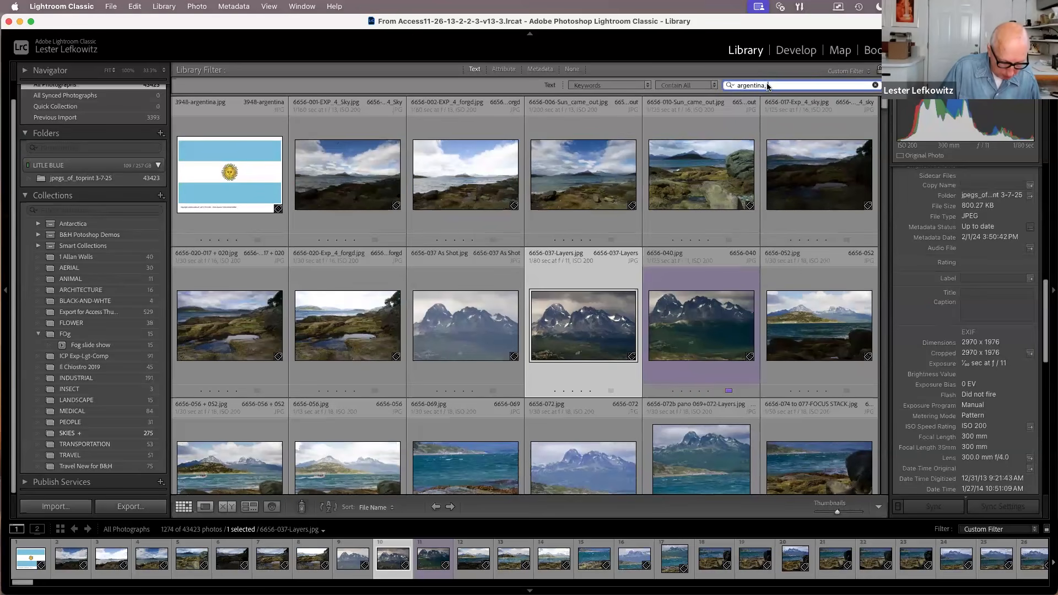
pyautogui.write(' portrait')
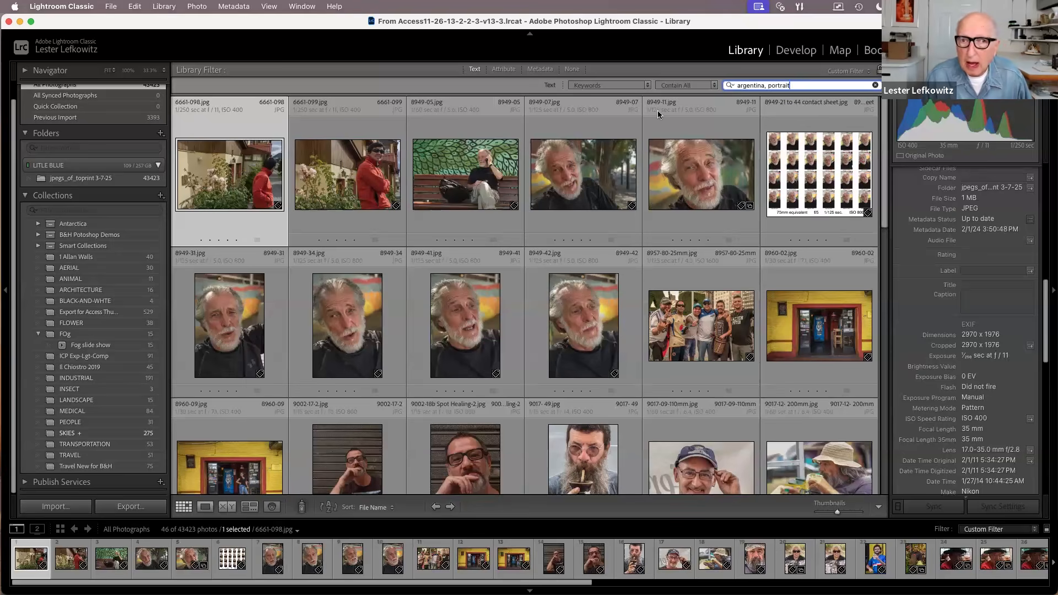
# View the portrait 8949-11.jpg enlarged and examine its keyword tags
pyautogui.doubleClick(670, 133)
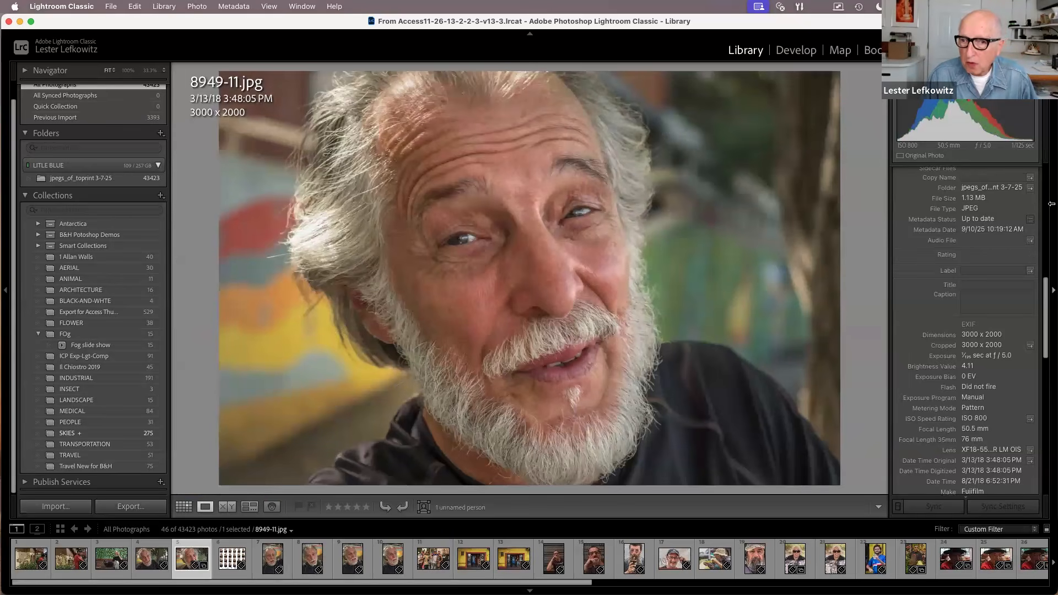
pyautogui.moveTo(1042, 294); pyautogui.dragTo(1042, 221)
pyautogui.scroll(4, 1035, 223)
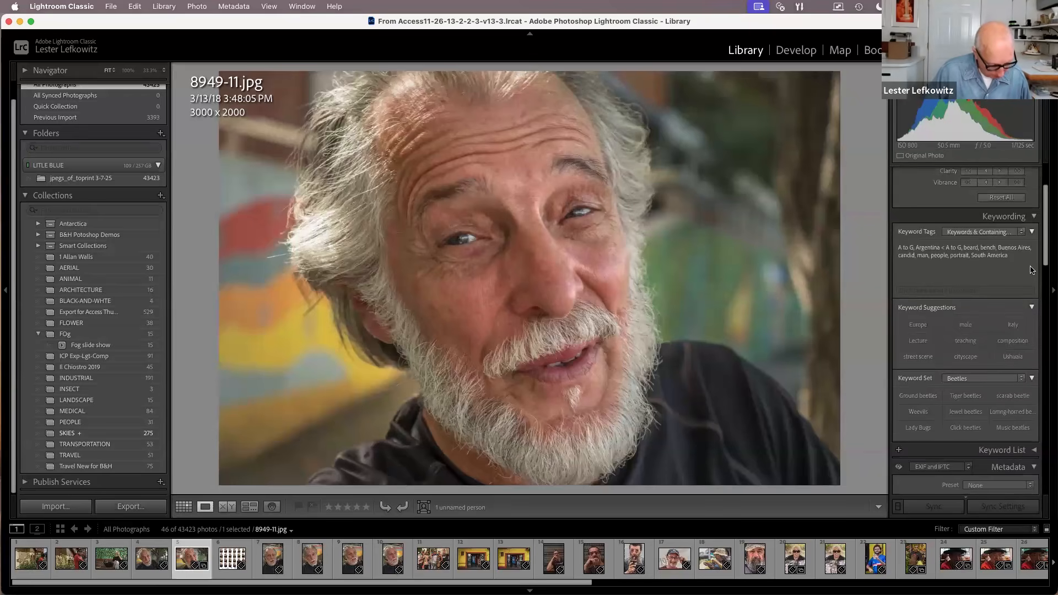
pyautogui.press('alt')
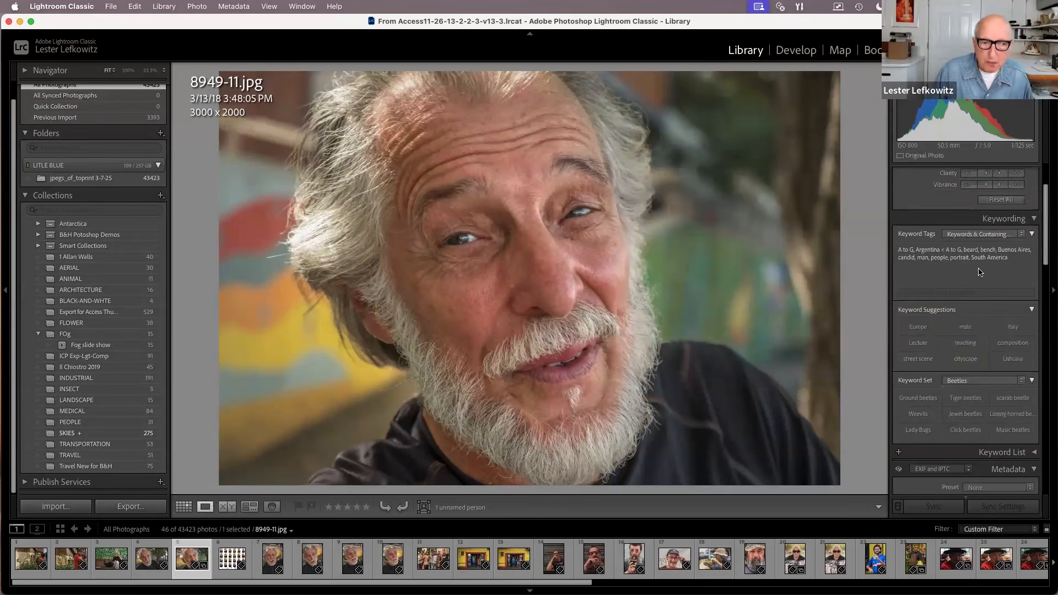
# Return to the grid and select the consecutive photos from 8949-05.jpg through 8949-42.jpg
pyautogui.click(183, 506)
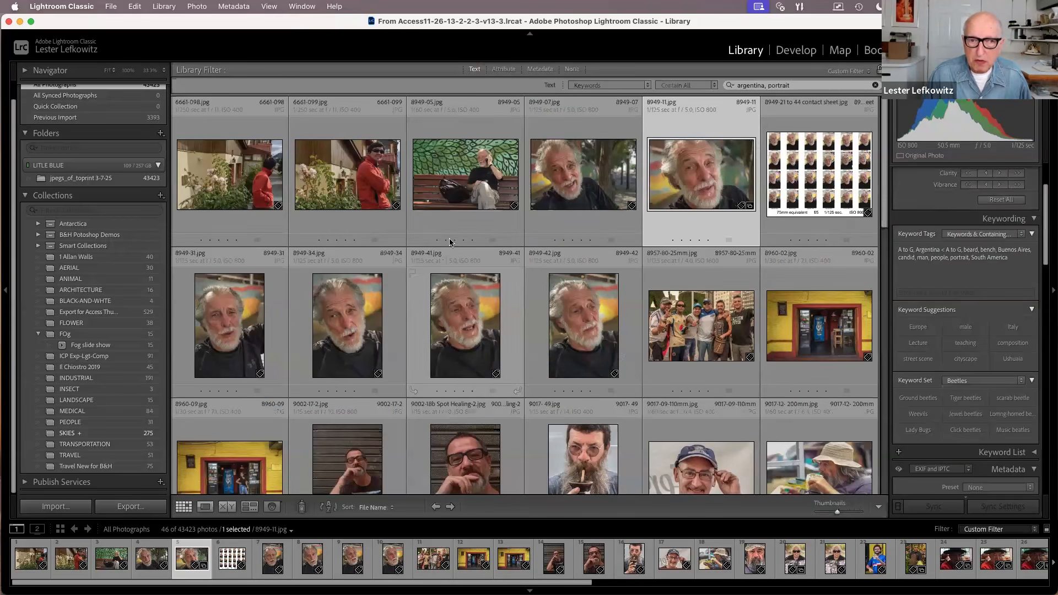
pyautogui.click(467, 223)
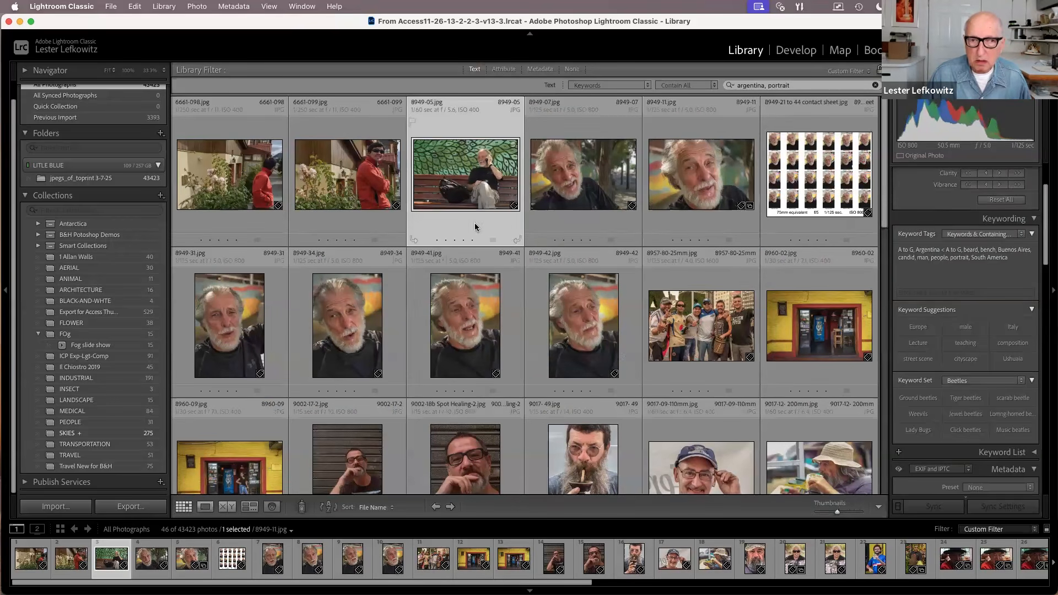
pyautogui.keyDown('shift'); pyautogui.click(610, 363); pyautogui.keyUp('shift')
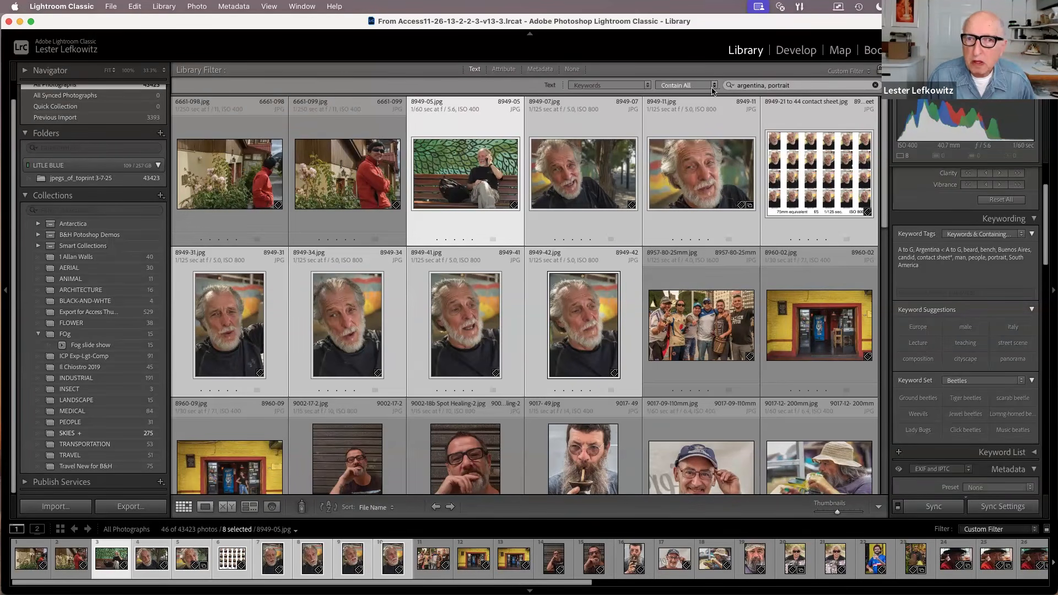
# Replace the keyword search with "eclipse" and browse the matching photos down to the total eclipse shots
pyautogui.moveTo(791, 86); pyautogui.dragTo(726, 88)
pyautogui.press('BackSpace')
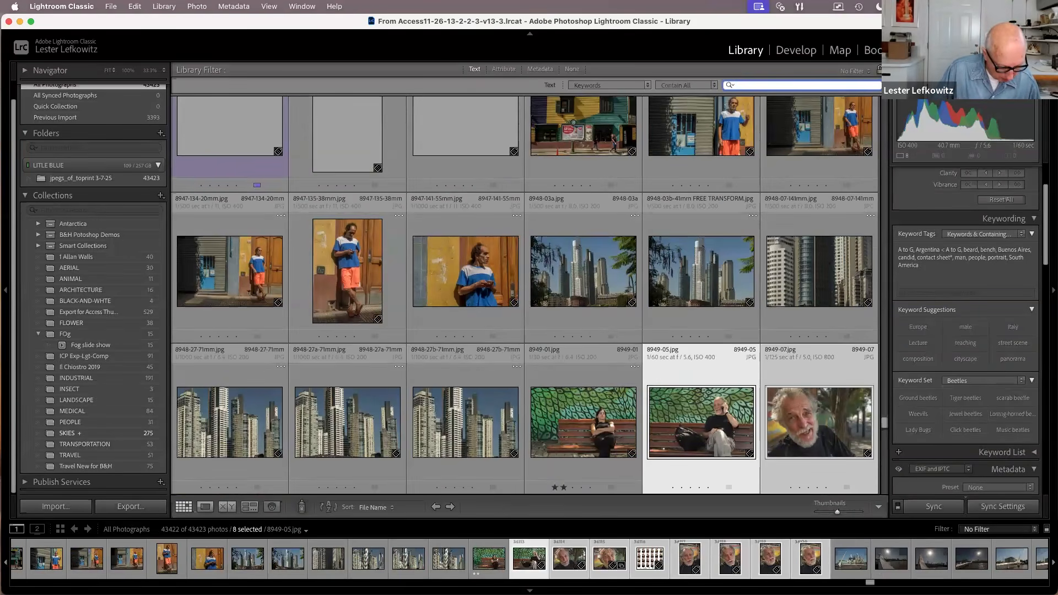
pyautogui.write('eclipse')
pyautogui.scroll(-5, 831, 127)
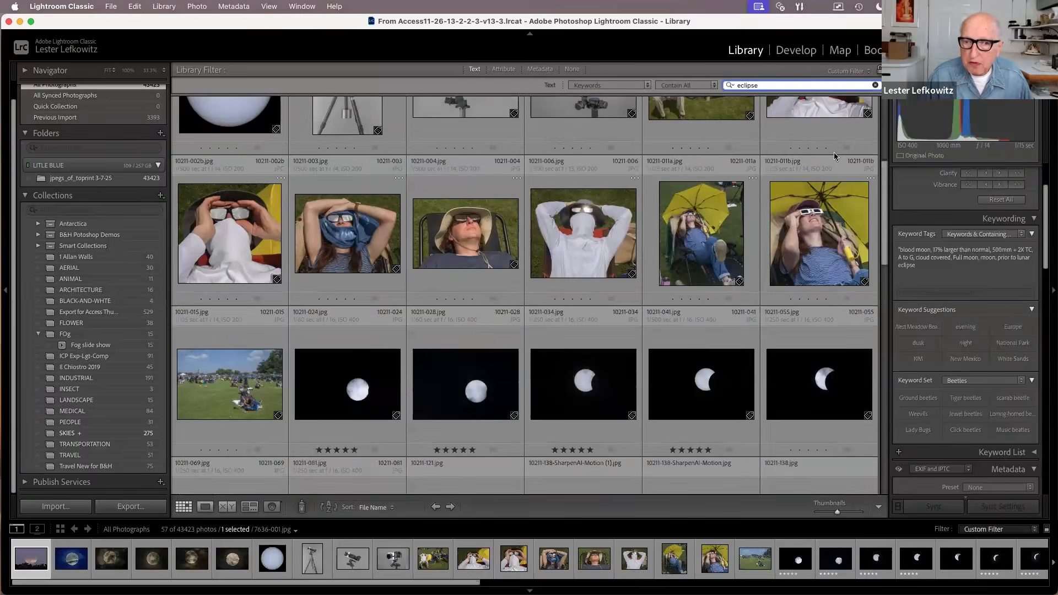
pyautogui.scroll(-10, 834, 152)
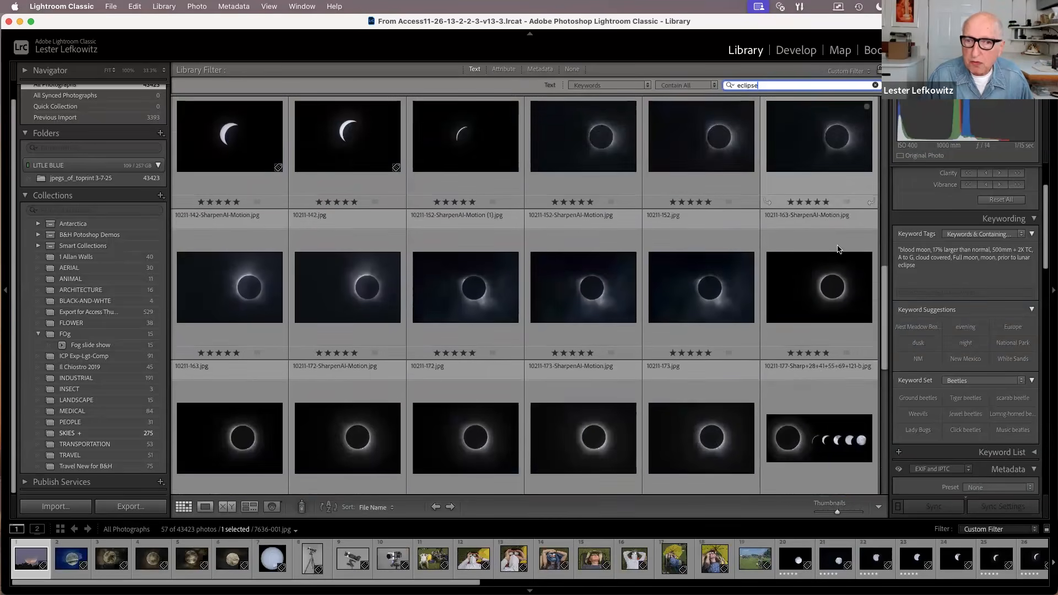
pyautogui.scroll(-3, 837, 249)
# View the eclipse composite 10211-177-Sharp+28+41+55+69+121-b.jpg enlarged and full screen, then return to the grid
pyautogui.doubleClick(808, 356)
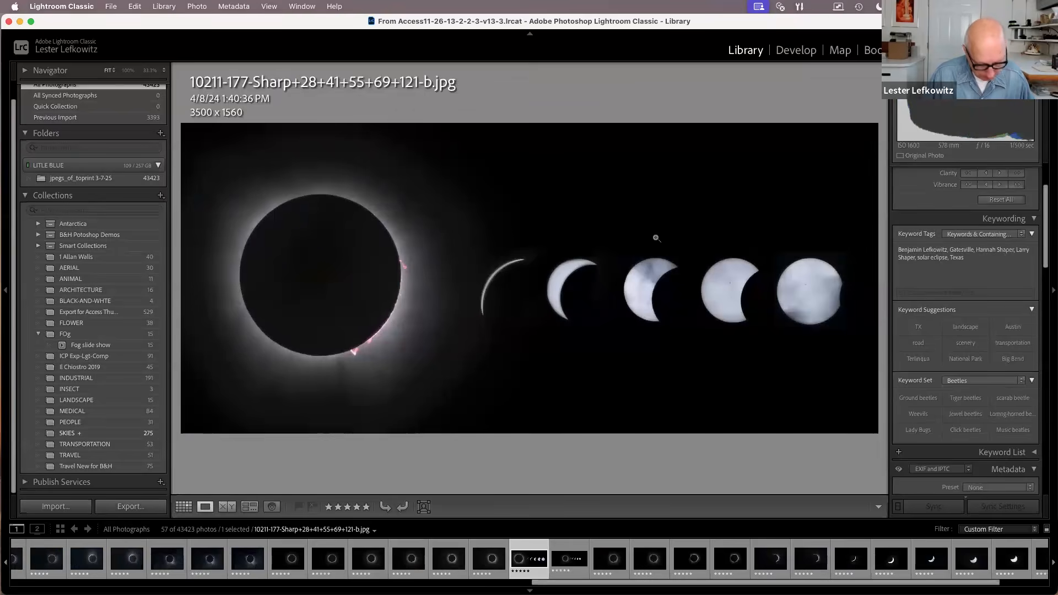
pyautogui.press('f')
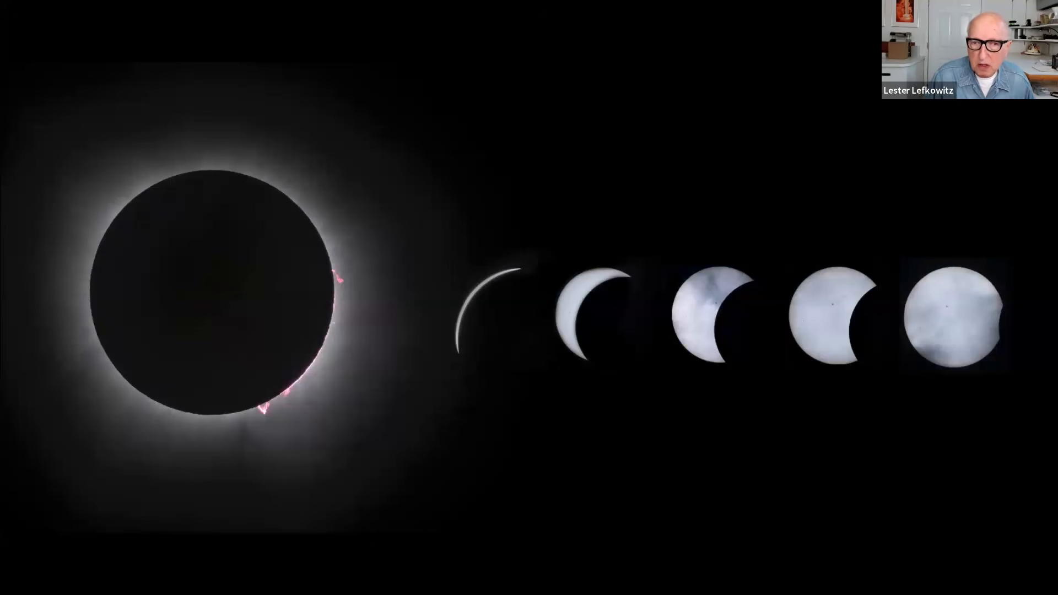
pyautogui.press('f')
pyautogui.press('g')
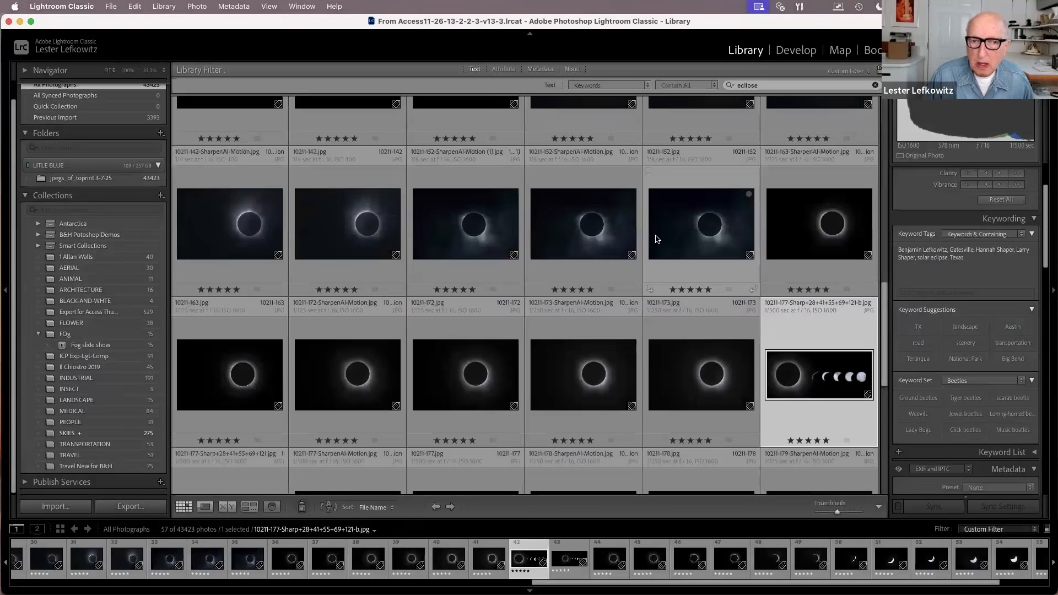
# Select all the solar eclipse photos from 10210-03.jpg through 10211-274.jpg, leaving out the moon photos at the start
pyautogui.scroll(10, 578, 280)
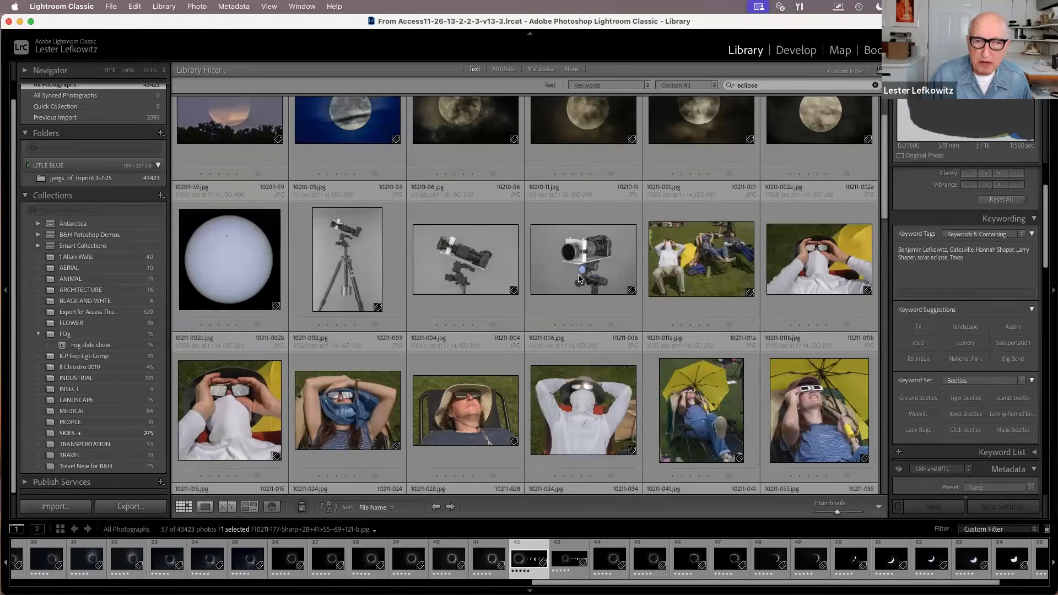
pyautogui.scroll(-2, 579, 272)
pyautogui.scroll(4, 599, 255)
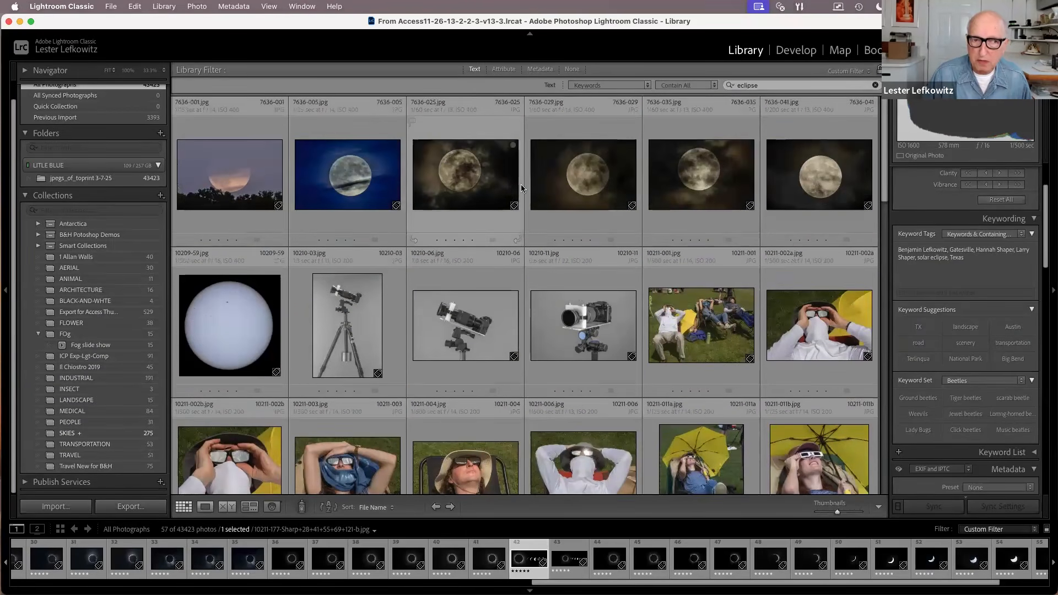
pyautogui.scroll(-10, 338, 322)
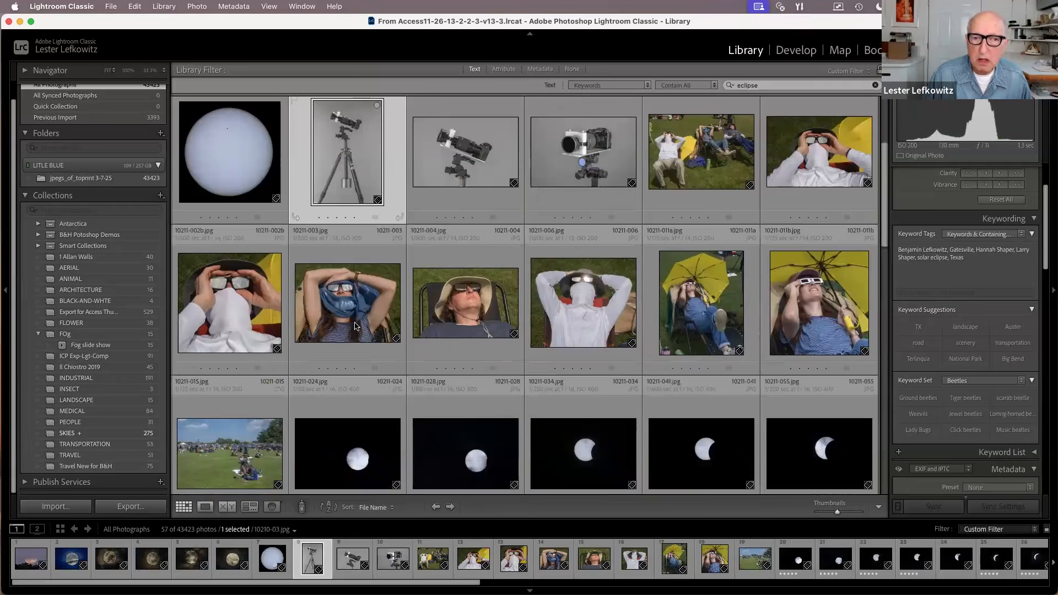
pyautogui.scroll(-5, 491, 380)
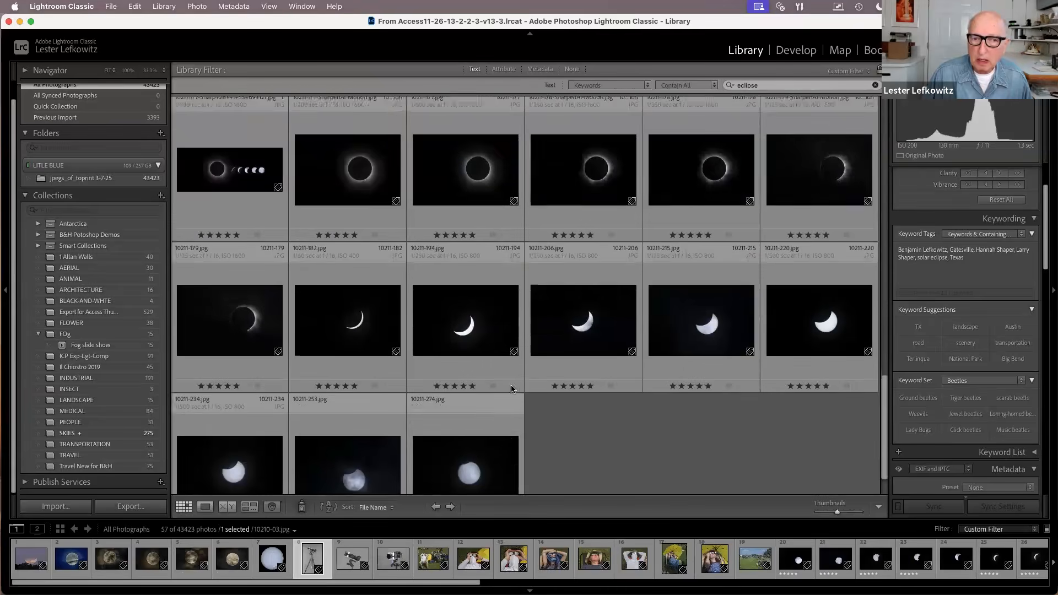
pyautogui.press('super+a')
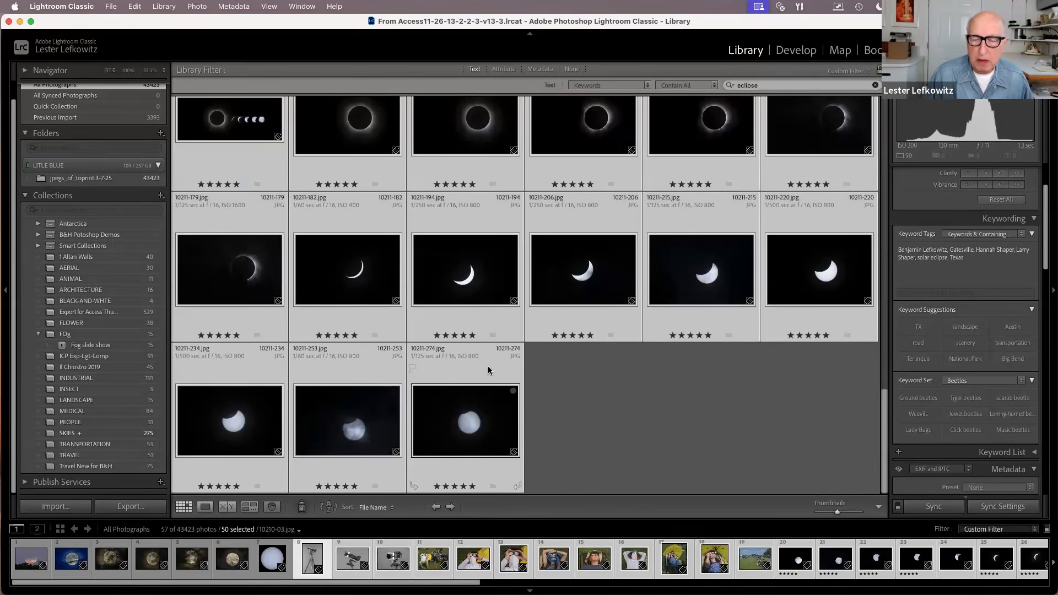
pyautogui.scroll(10, 487, 370)
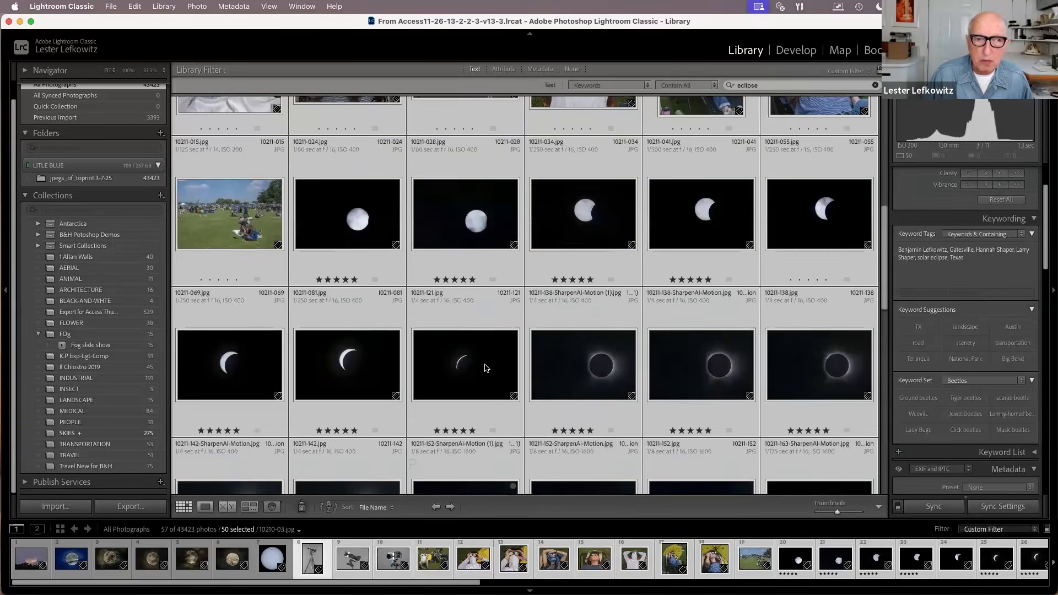
pyautogui.scroll(5, 487, 368)
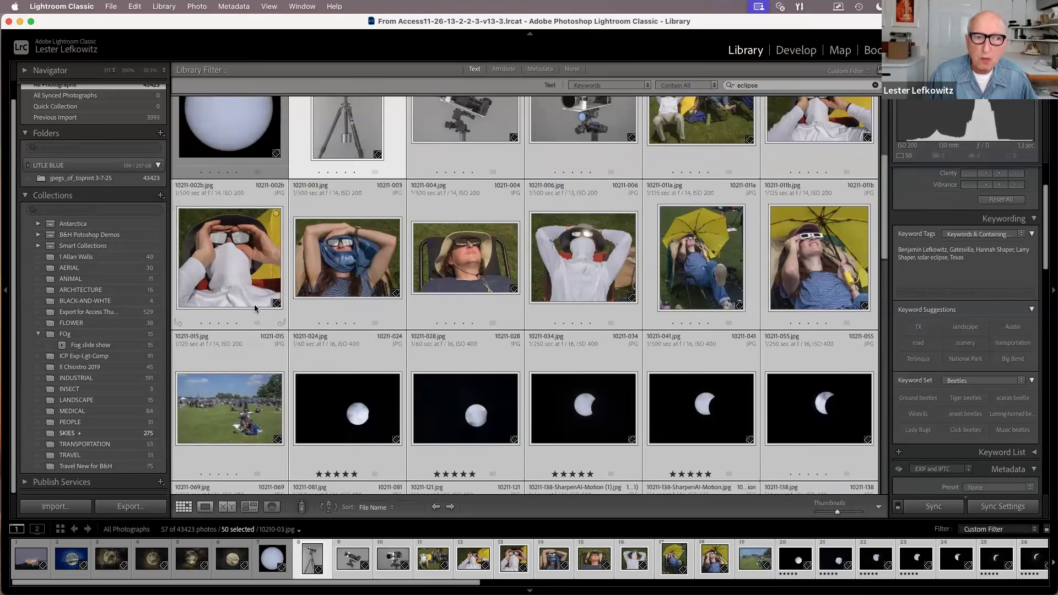
# View the photo 10211-002b.jpg enlarged, then examine its keywords and EXIF metadata from the grid
pyautogui.doubleClick(241, 308)
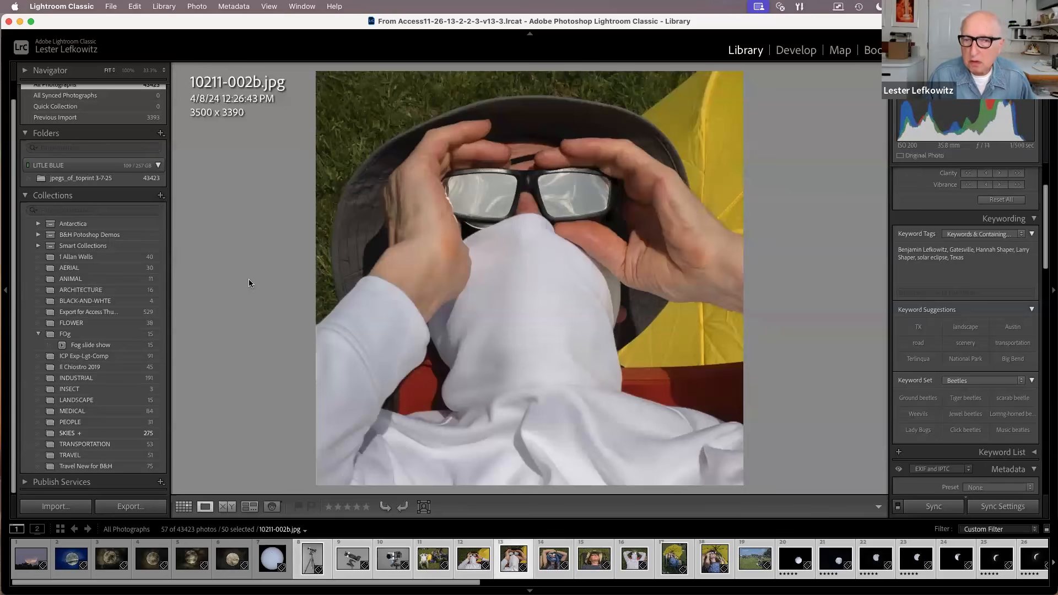
pyautogui.press('g')
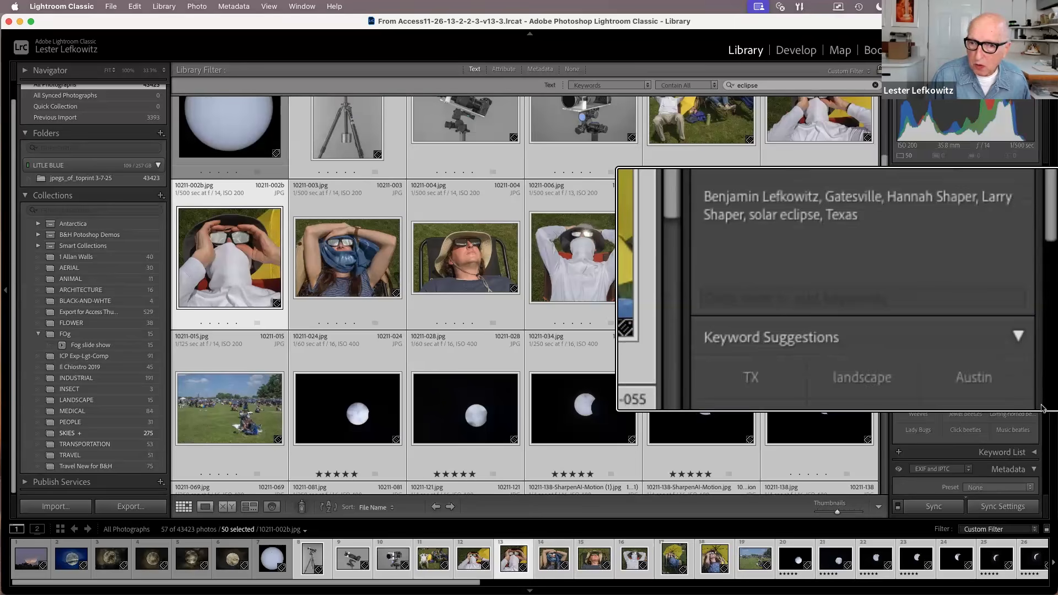
pyautogui.scroll(-5, 1043, 460)
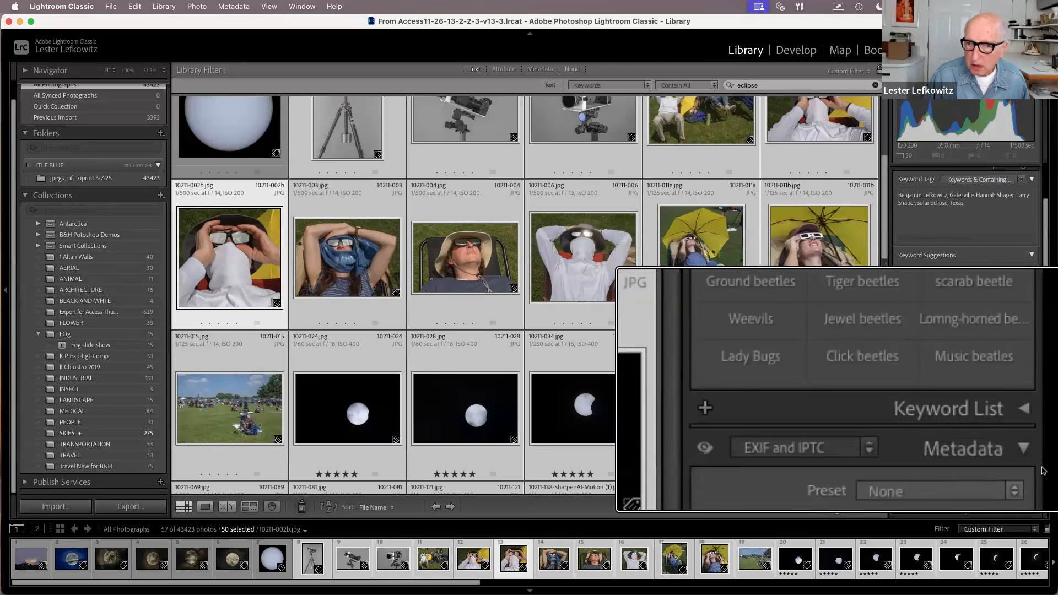
pyautogui.scroll(-5, 1040, 466)
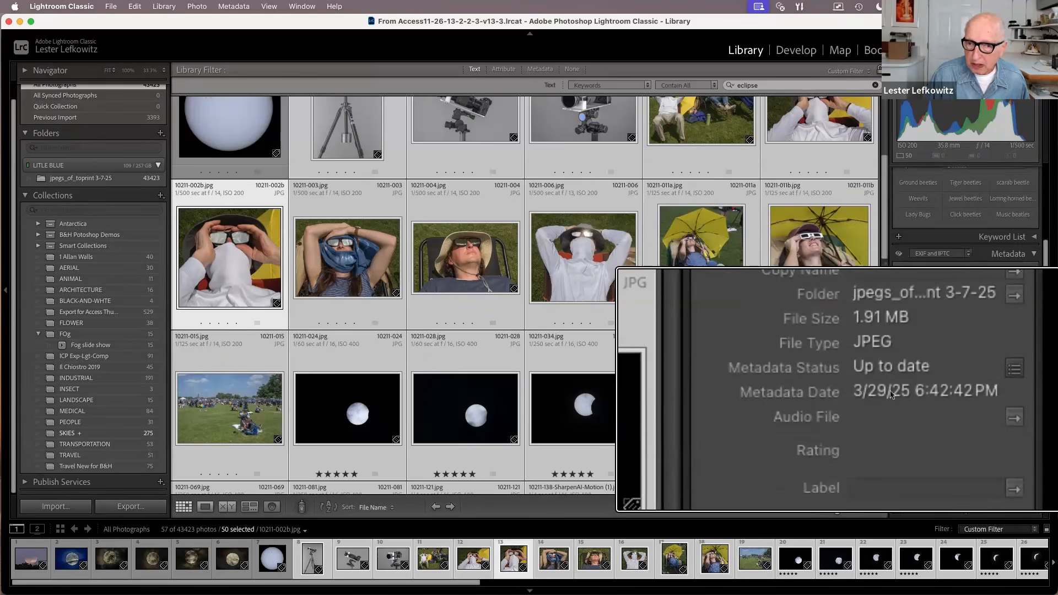
pyautogui.scroll(-5, 916, 392)
pyautogui.scroll(-3, 916, 391)
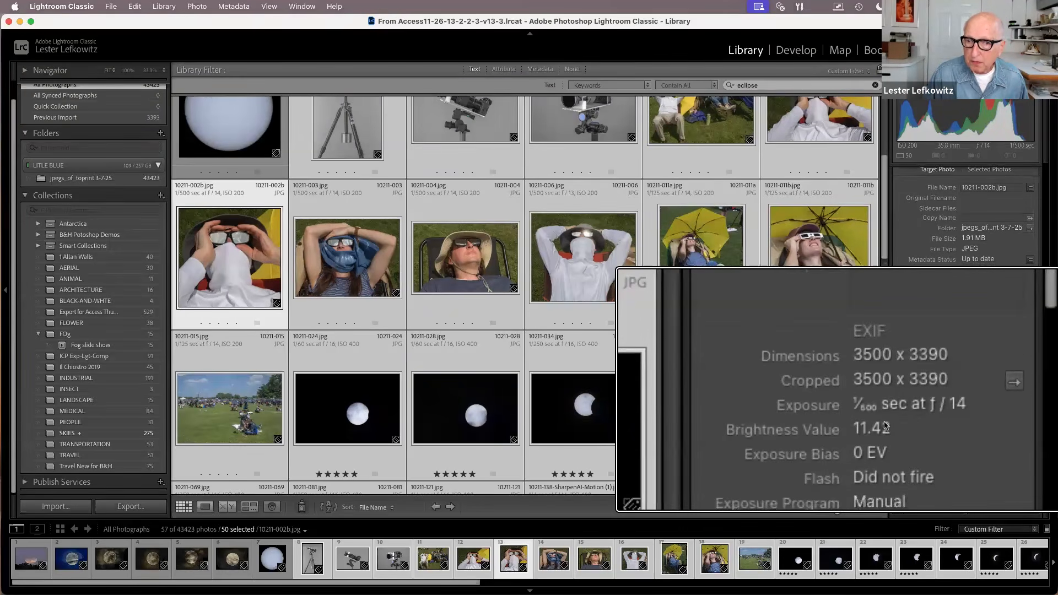
pyautogui.scroll(-3, 887, 419)
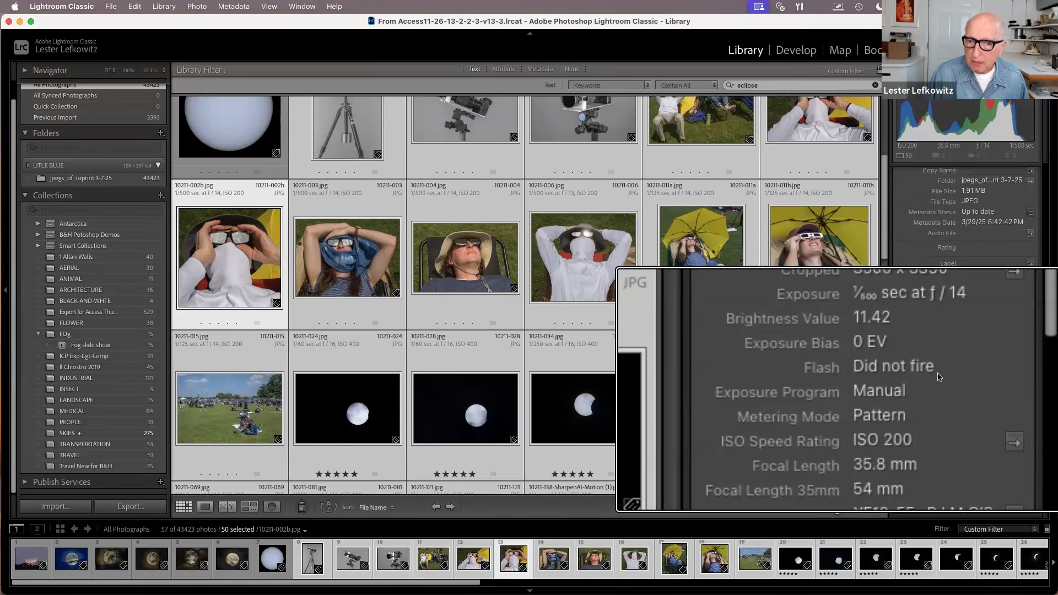
pyautogui.scroll(-3, 939, 376)
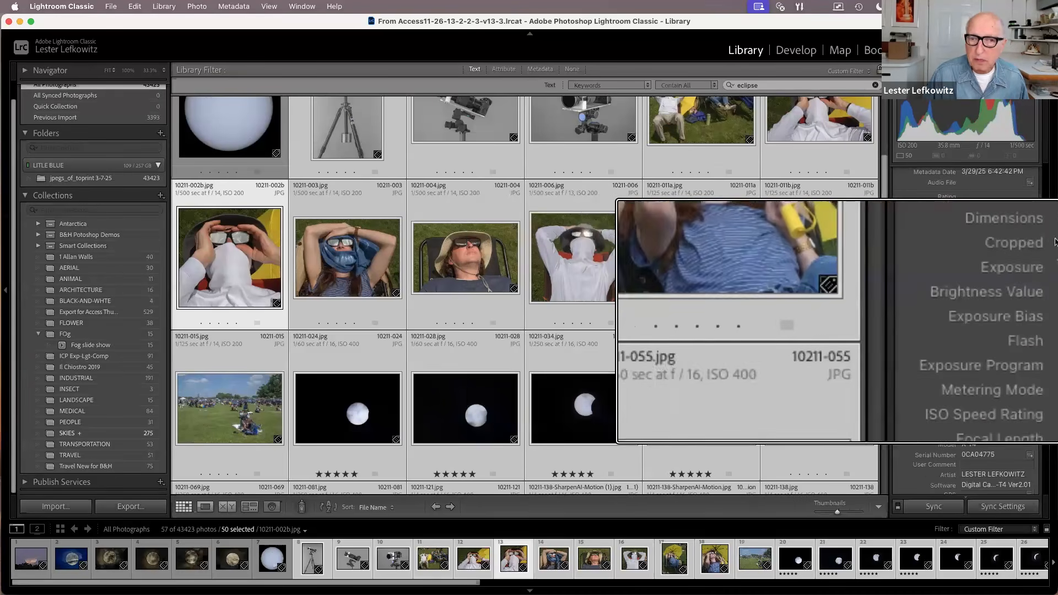
# Examine the exposure, focal length and capture date metadata of the partial eclipse photo 10211-041.jpg
pyautogui.press('alt')
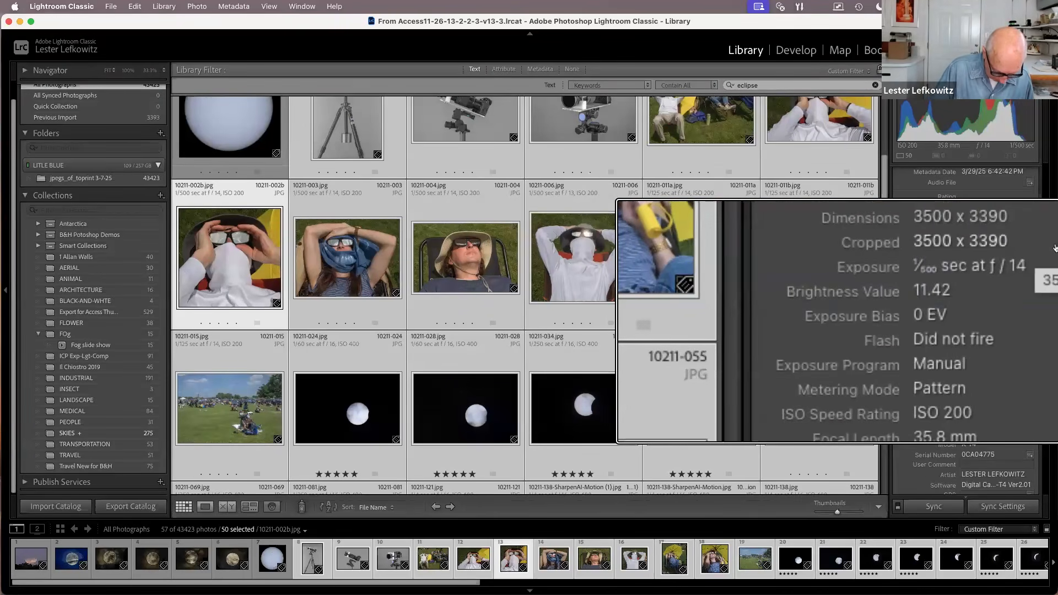
pyautogui.press('alt+super+8')
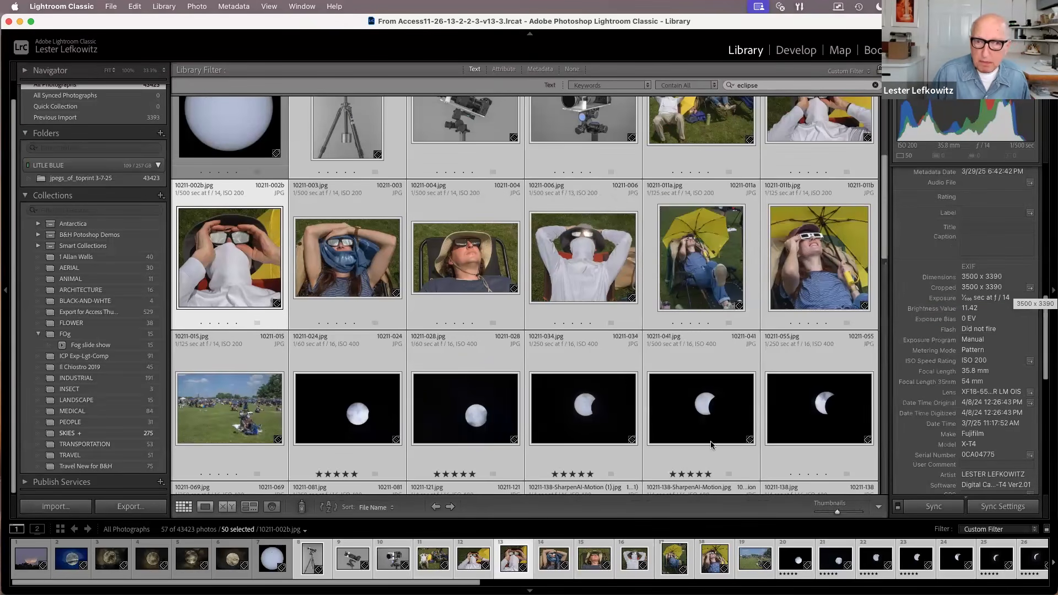
pyautogui.click(714, 413)
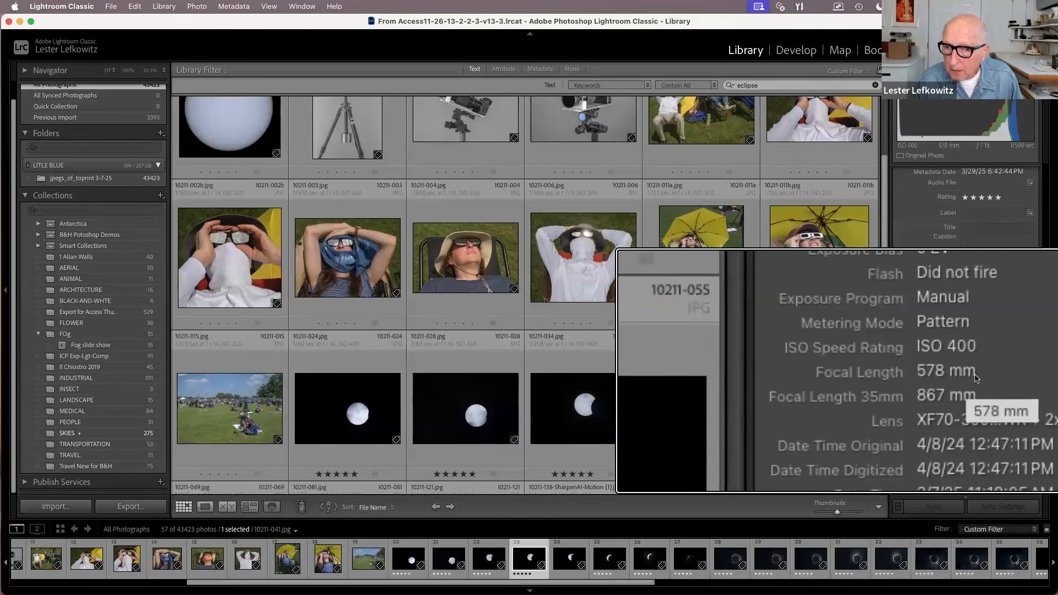
pyautogui.scroll(-1, 970, 380)
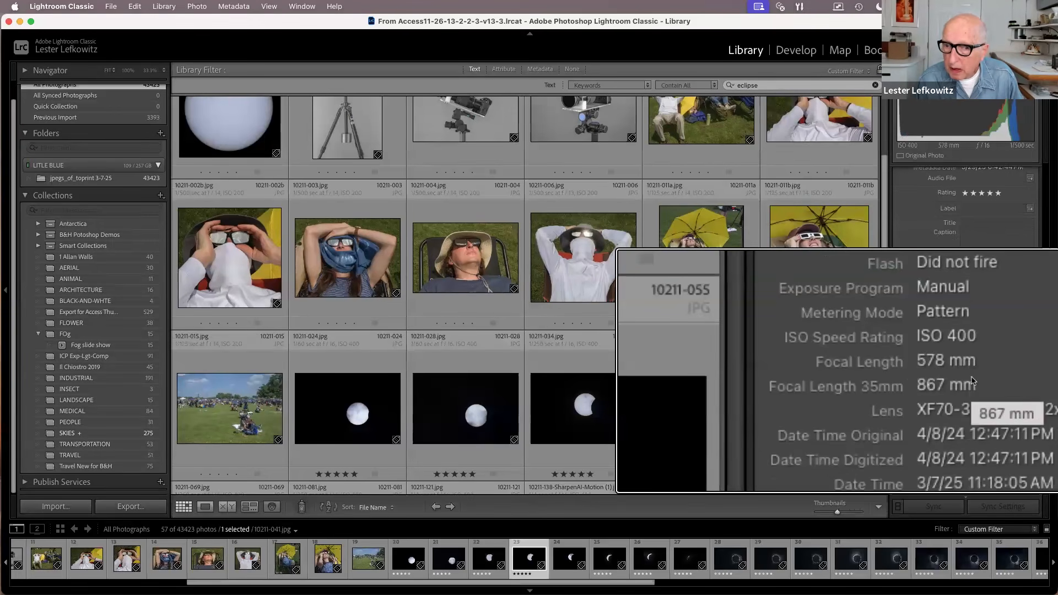
pyautogui.scroll(-1, 967, 380)
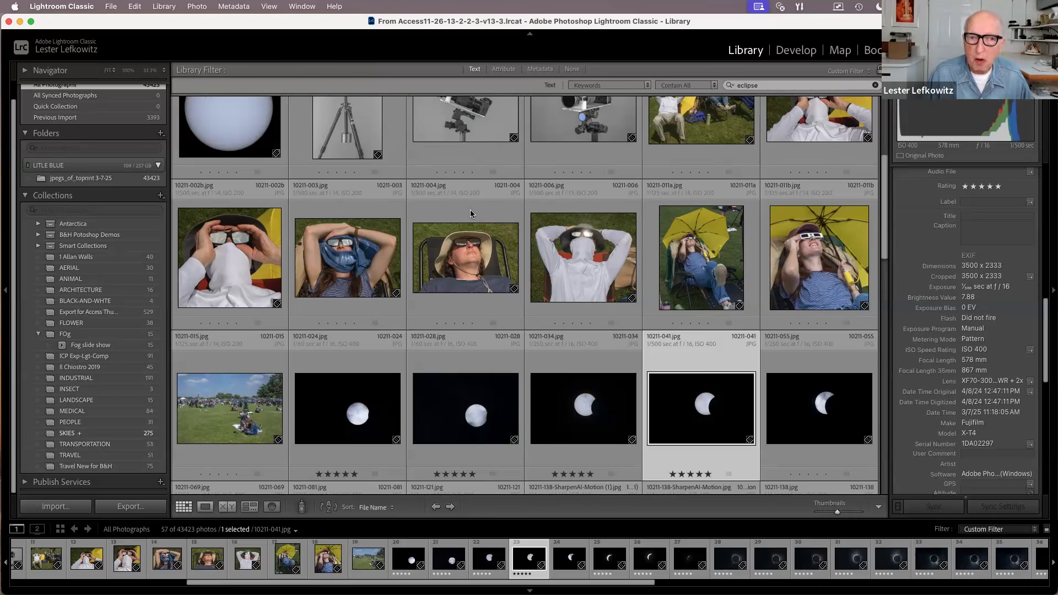
# Select the eclipse sequence from 10211-024.jpg through 10211-274.jpg, and clear the multiple selection by choosing only 10211-163.jpg
pyautogui.scroll(-1, 430, 325)
pyautogui.click(366, 339)
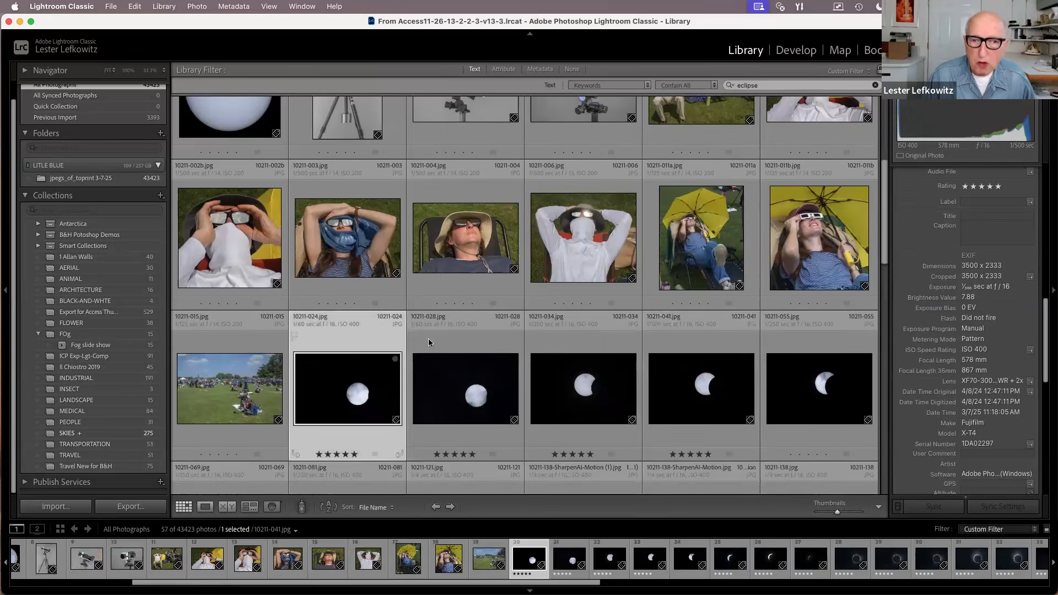
pyautogui.scroll(-5, 503, 347)
pyautogui.scroll(-10, 573, 355)
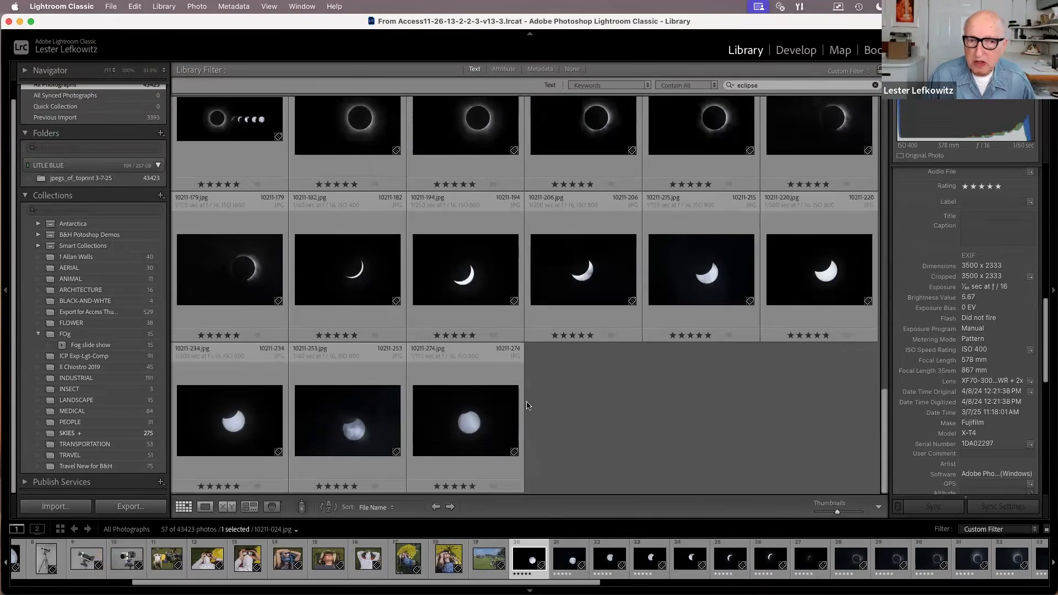
pyautogui.keyDown('shift'); pyautogui.click(492, 404); pyautogui.keyUp('shift')
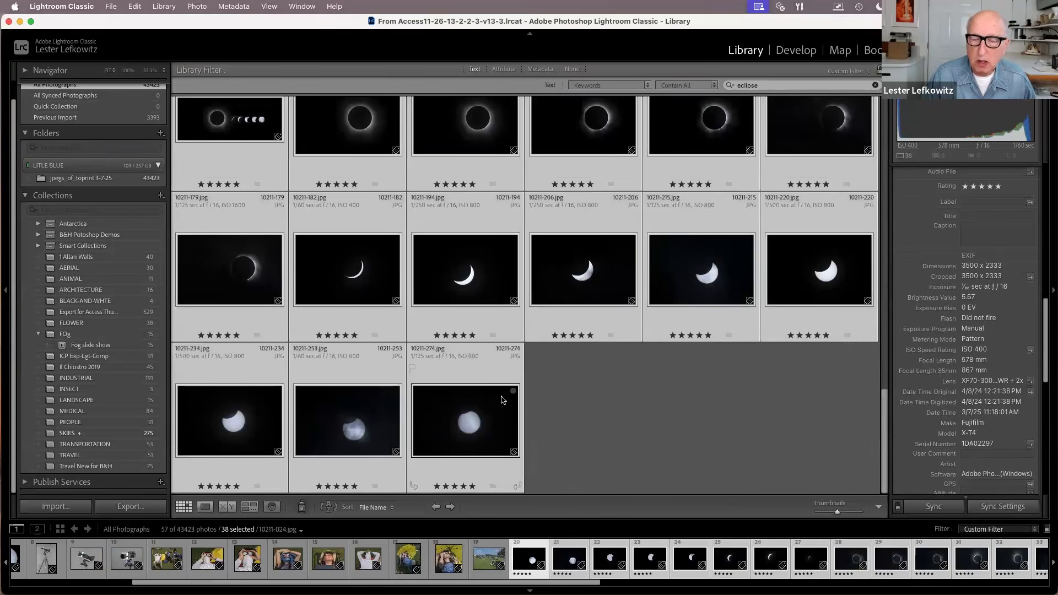
pyautogui.scroll(10, 502, 398)
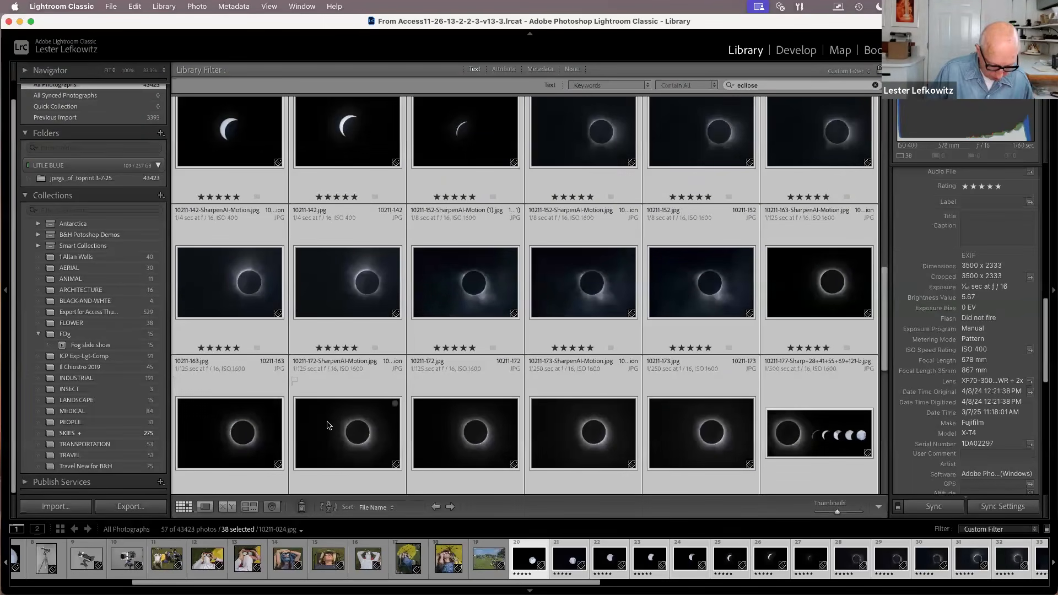
pyautogui.click(419, 362)
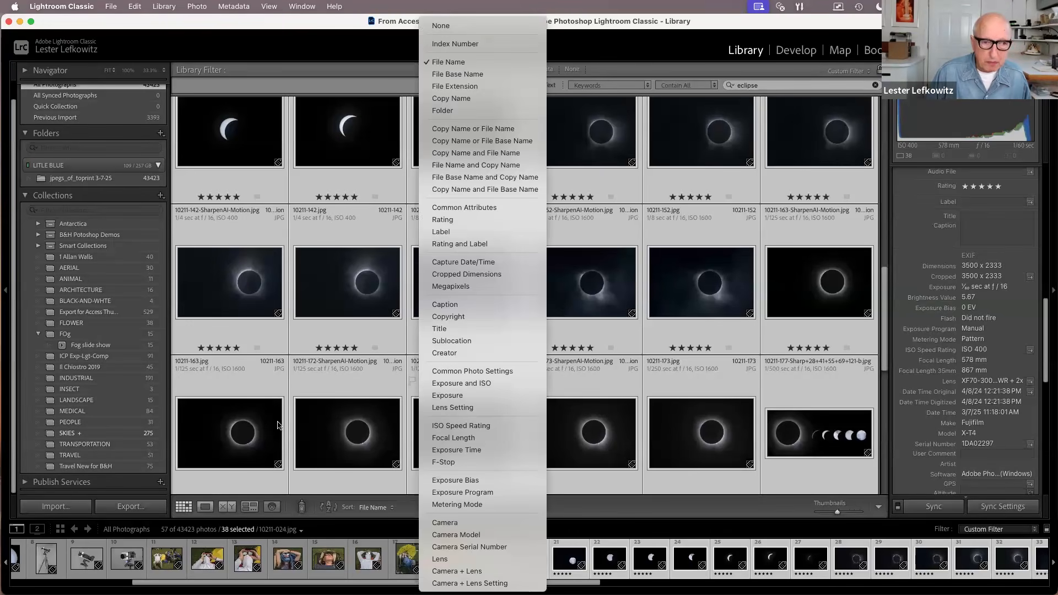
pyautogui.click(187, 506)
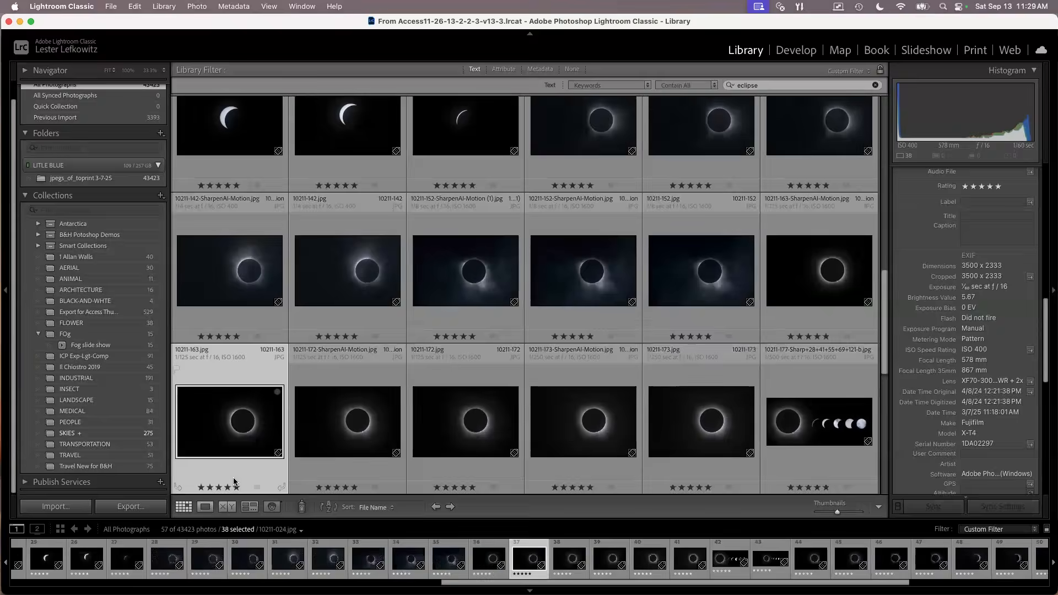
pyautogui.click(235, 483)
# Select the whole run of photos from the tripod shot 10210-03.jpg through 10211-274.jpg
pyautogui.scroll(5, 359, 338)
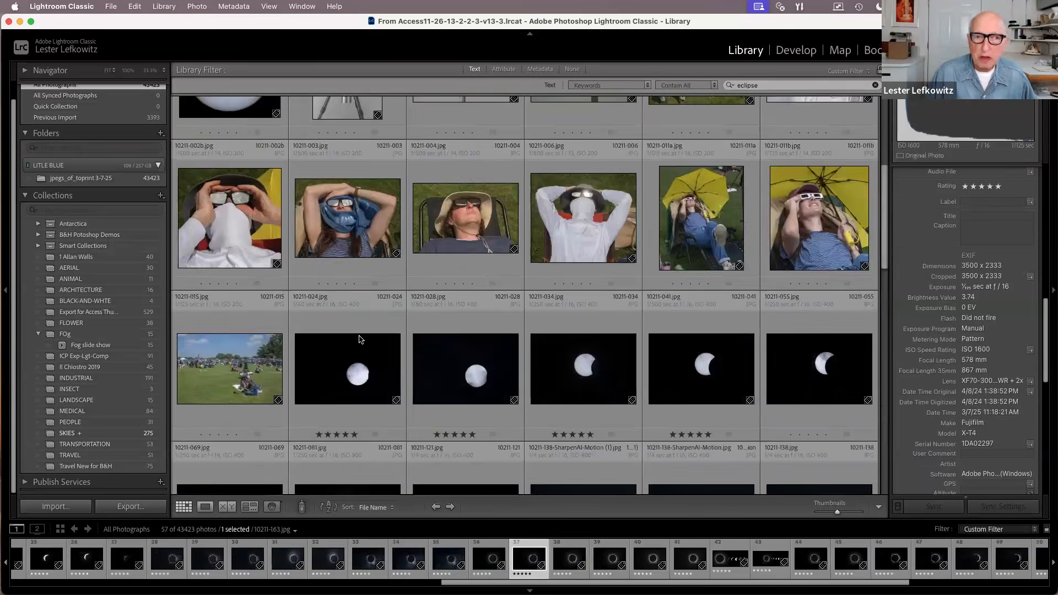
pyautogui.scroll(4, 358, 336)
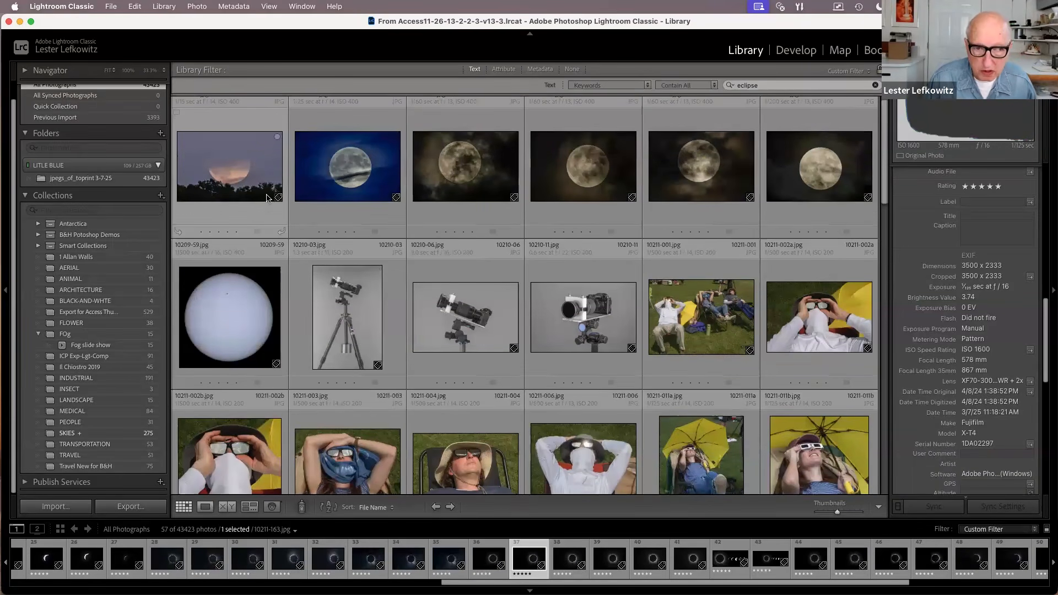
pyautogui.click(312, 302)
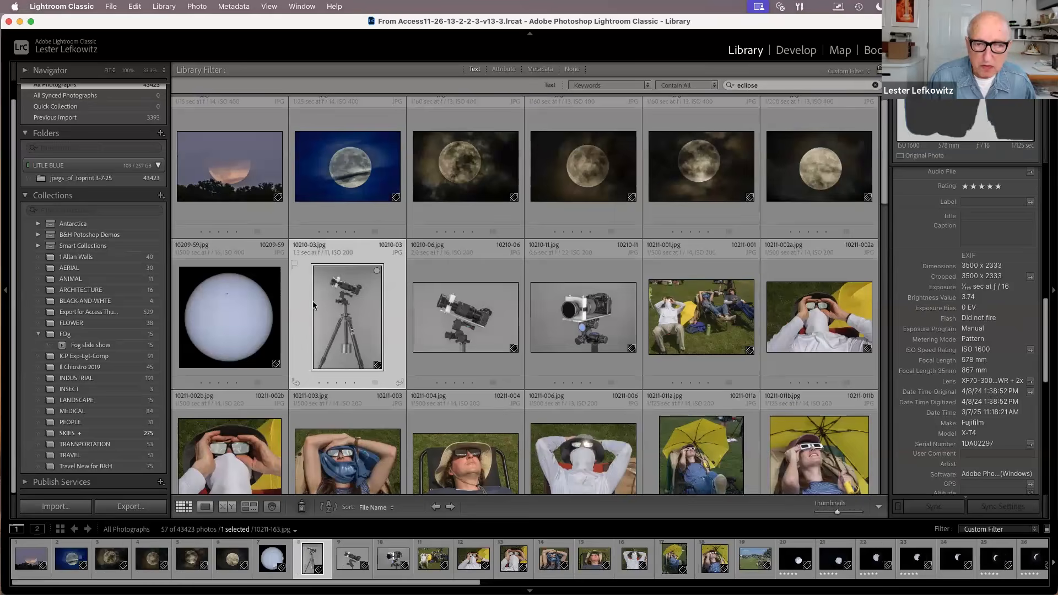
pyautogui.scroll(-15, 359, 299)
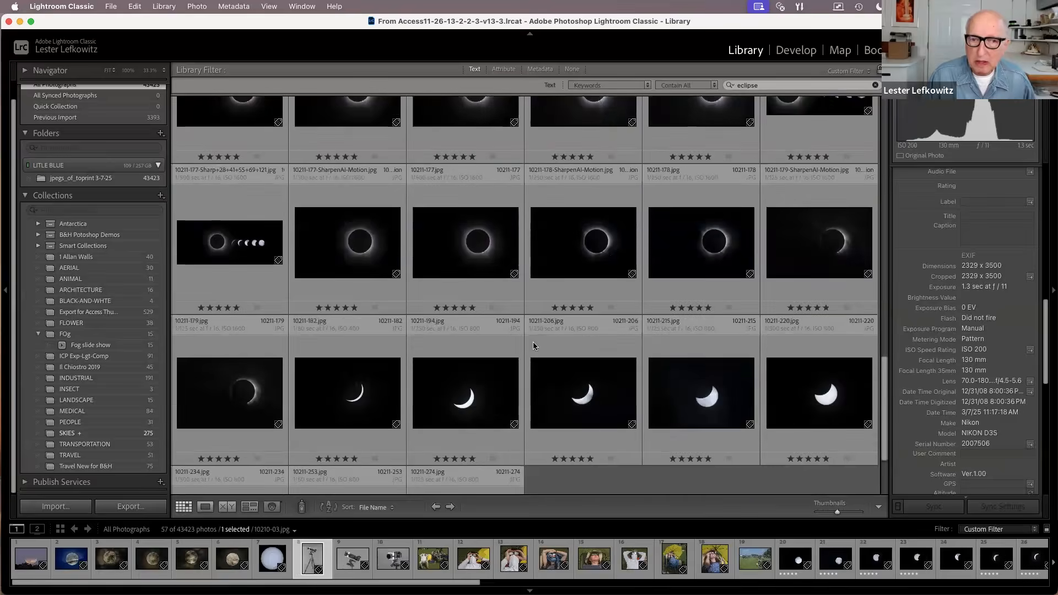
pyautogui.scroll(-3, 533, 346)
pyautogui.keyDown('shift'); pyautogui.click(467, 407); pyautogui.keyUp('shift')
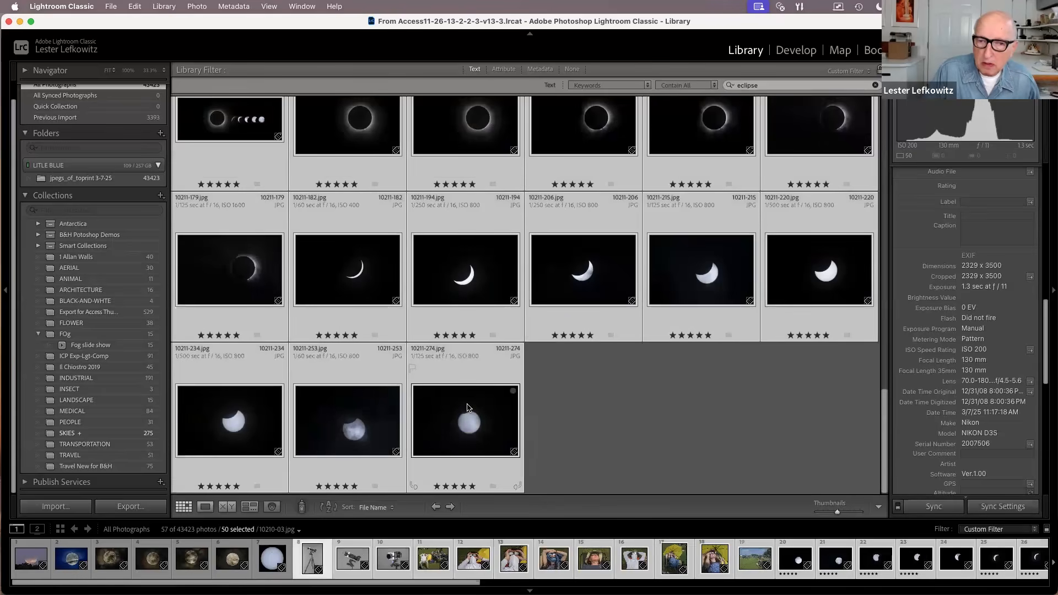
# Look back through the selected eclipse photos, view 10211-002b.jpg enlarged, and return to the grid
pyautogui.scroll(5, 545, 411)
pyautogui.scroll(3, 548, 413)
pyautogui.scroll(3, 546, 412)
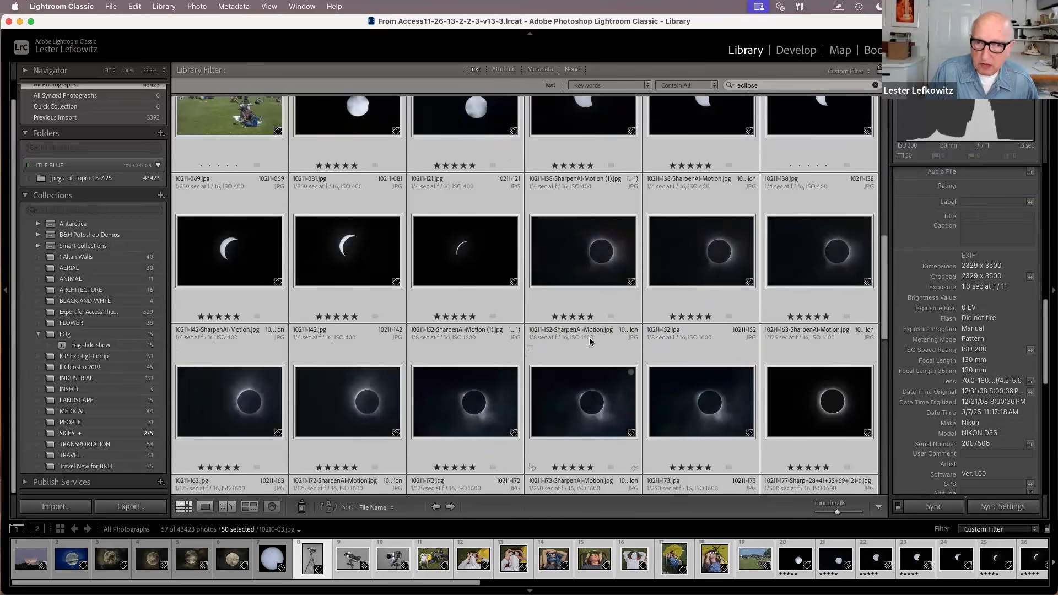
pyautogui.scroll(5, 616, 342)
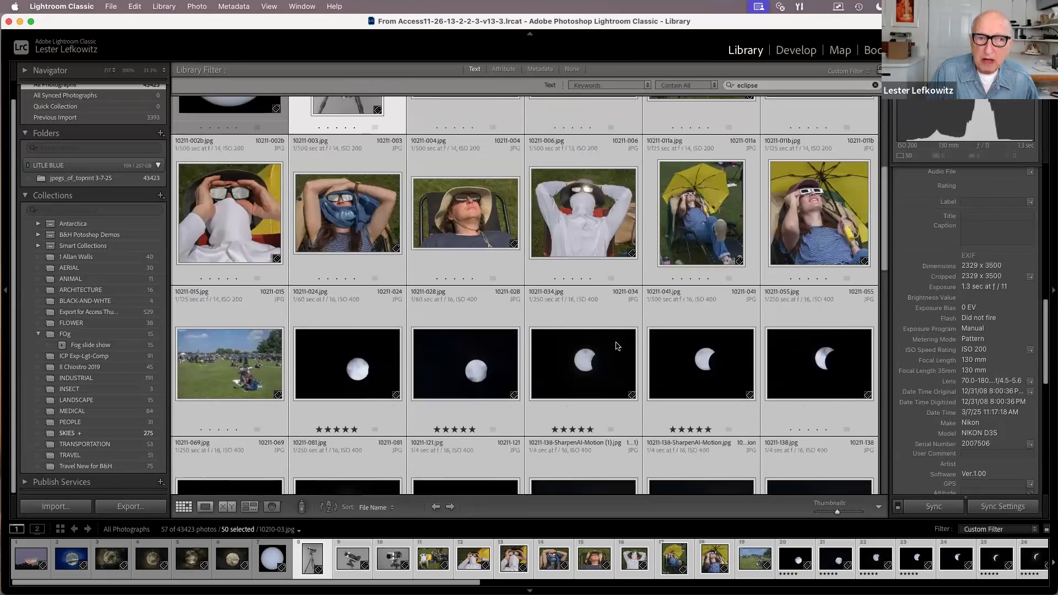
pyautogui.scroll(1, 617, 346)
pyautogui.scroll(2, 615, 346)
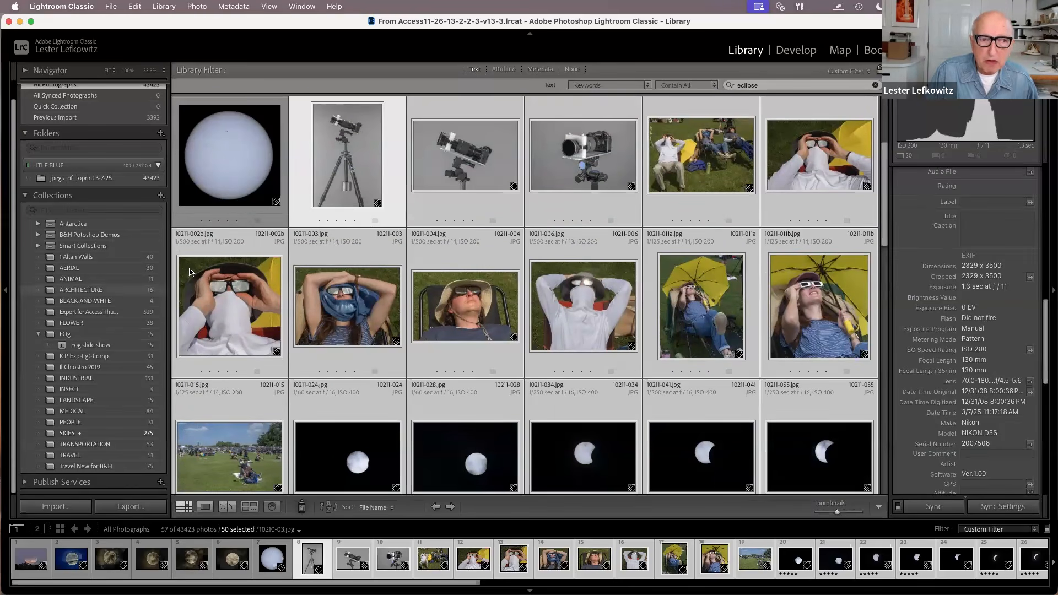
pyautogui.doubleClick(238, 256)
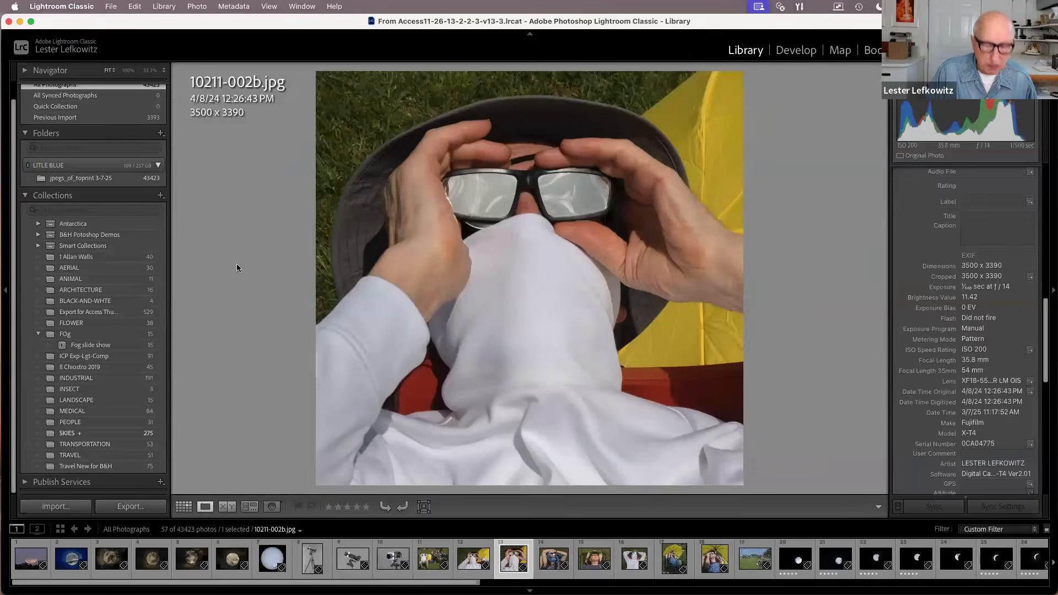
pyautogui.click(184, 507)
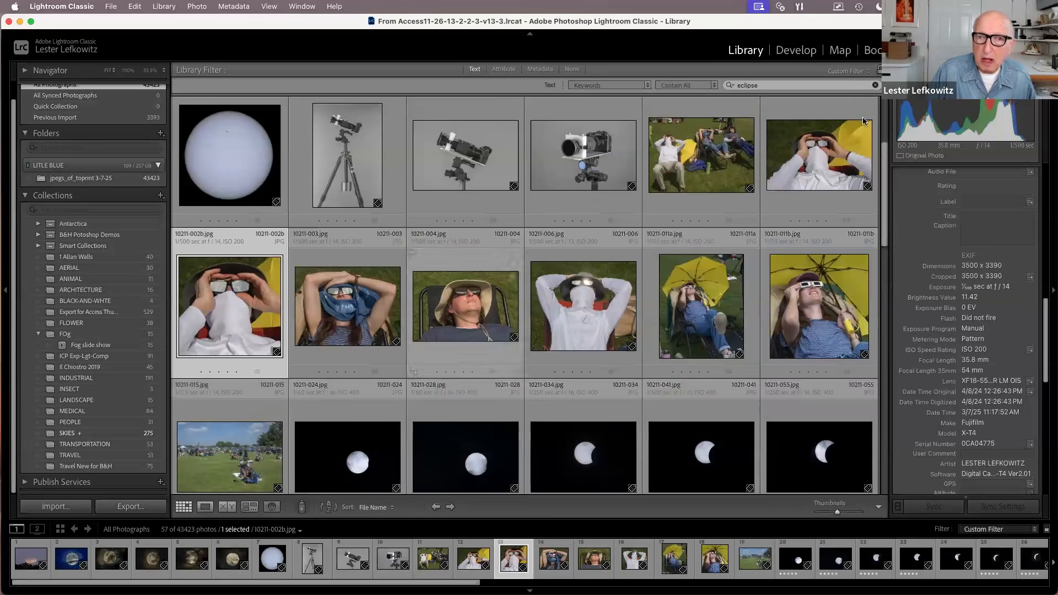
# Select the three eclipse-viewer photos 10211-001.jpg, 10211-002a.jpg and 10211-002b.jpg together
pyautogui.click(683, 184)
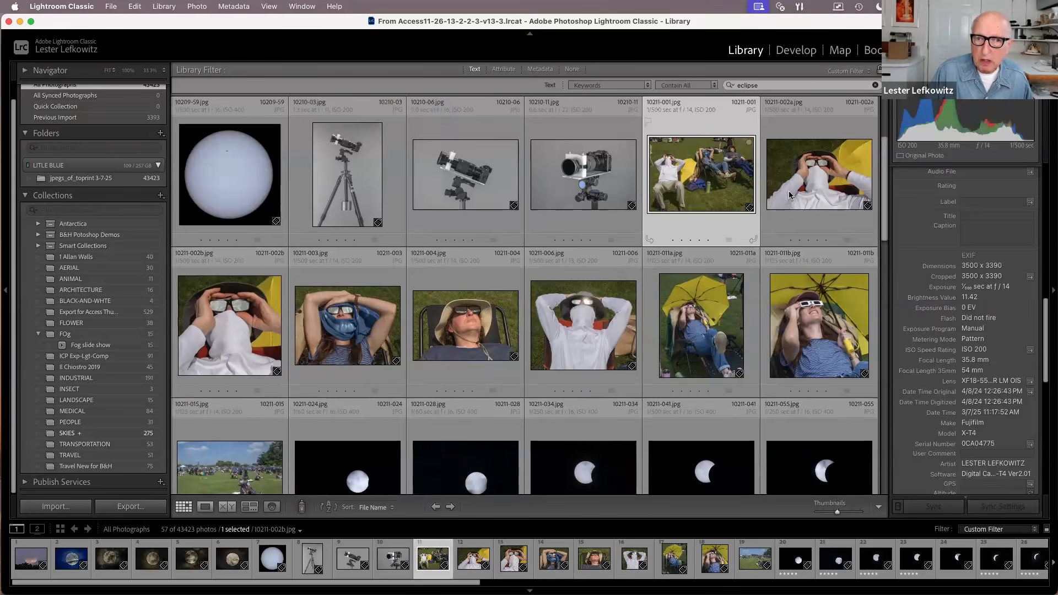
pyautogui.keyDown('super'); pyautogui.click(815, 207); pyautogui.keyUp('super')
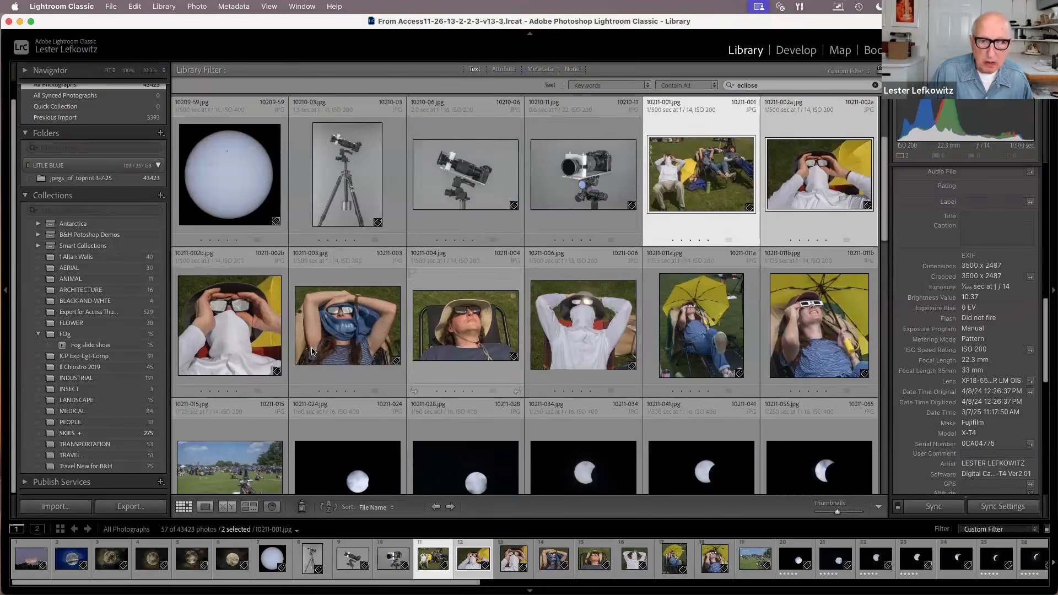
pyautogui.keyDown('super'); pyautogui.click(251, 341); pyautogui.keyUp('super')
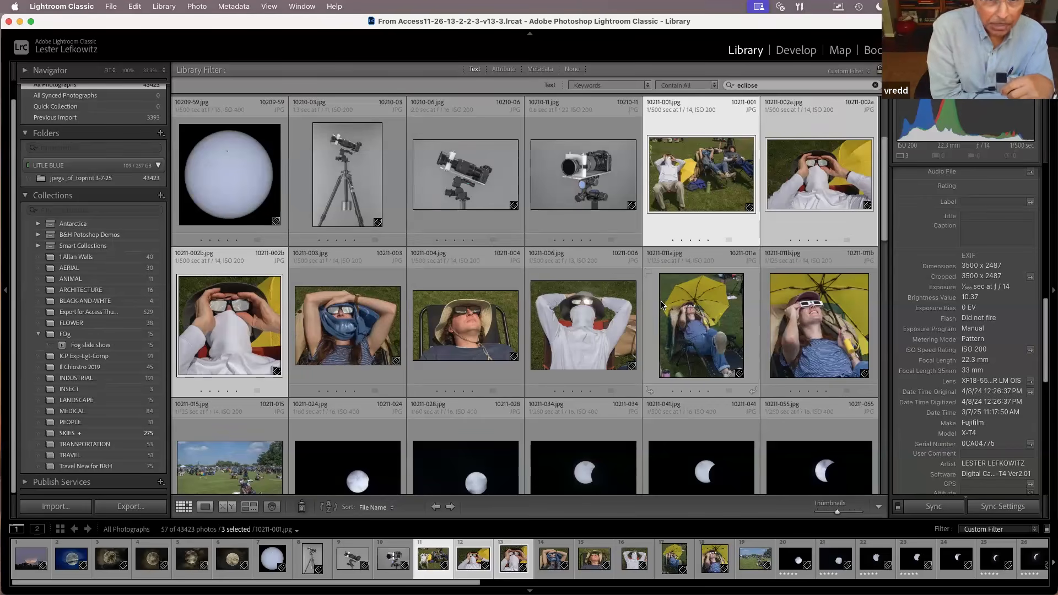
pyautogui.scroll(-1, 606, 260)
pyautogui.scroll(-3, 606, 260)
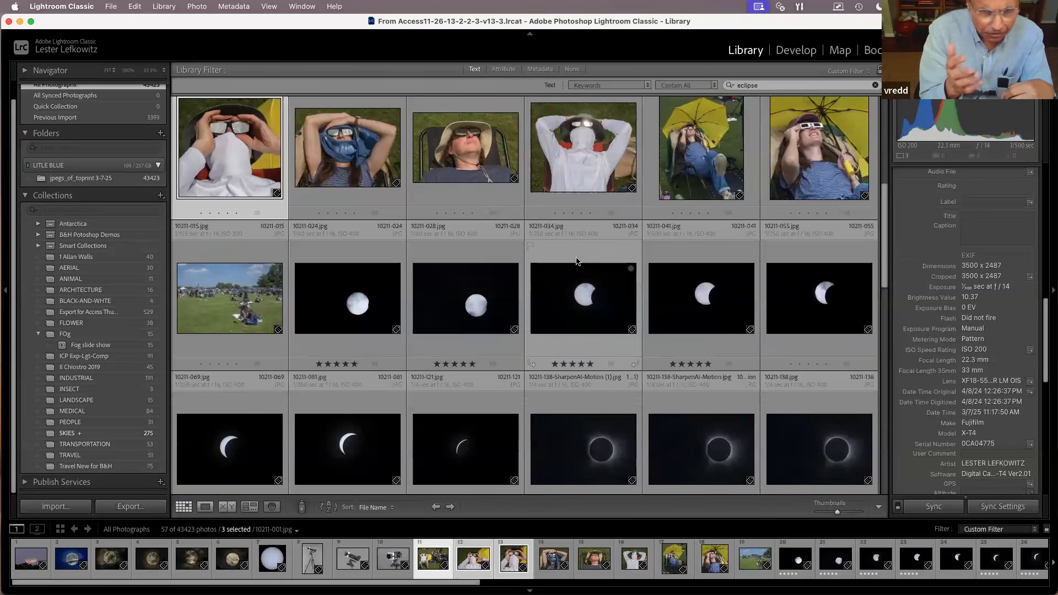
pyautogui.scroll(2, 576, 261)
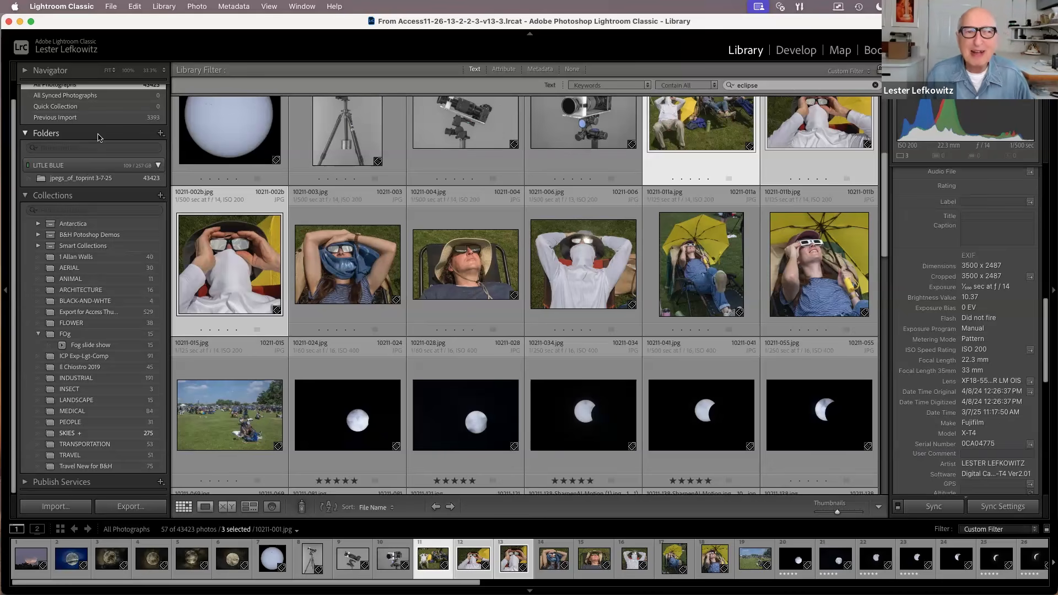
# Open the catalog Lightroom Macro Photos.lrcat from the BOOK 2TB drive, relaunching with it and skipping the backup of the current catalog
pyautogui.scroll(1, 101, 184)
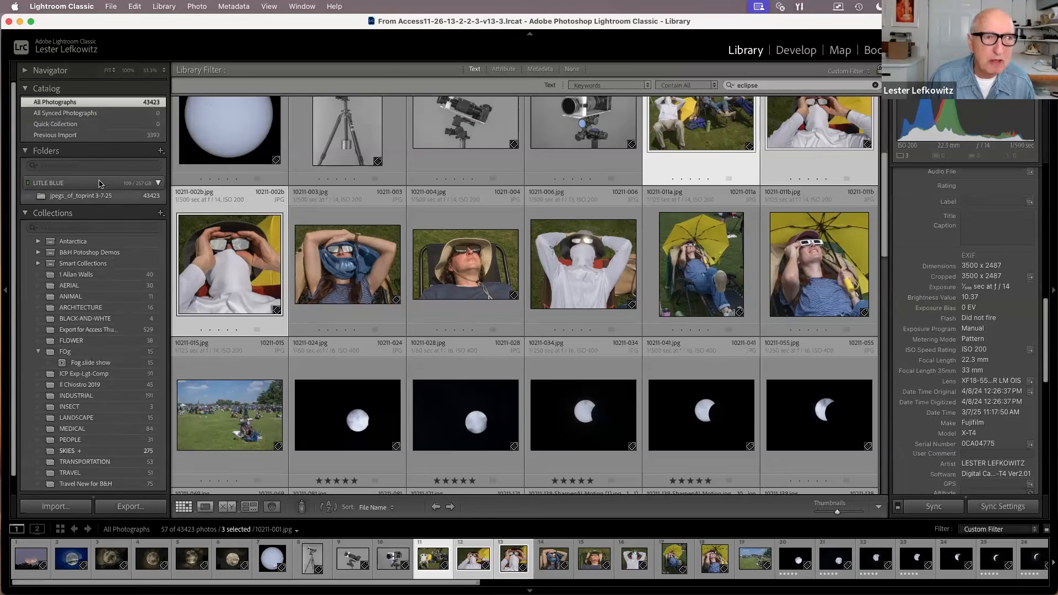
pyautogui.click(56, 7)
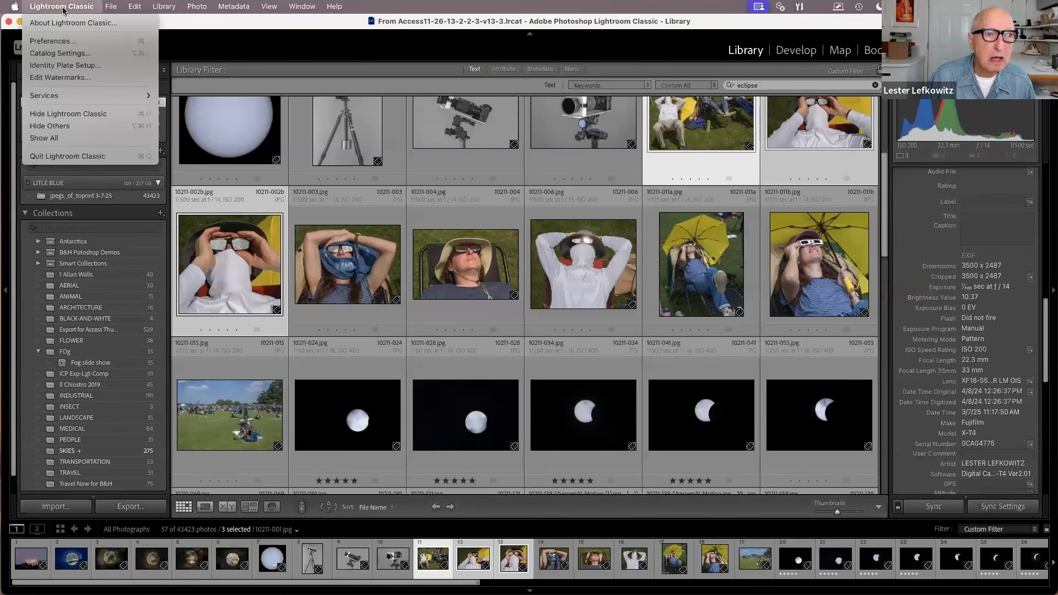
pyautogui.moveTo(111, 7)
pyautogui.click(122, 37)
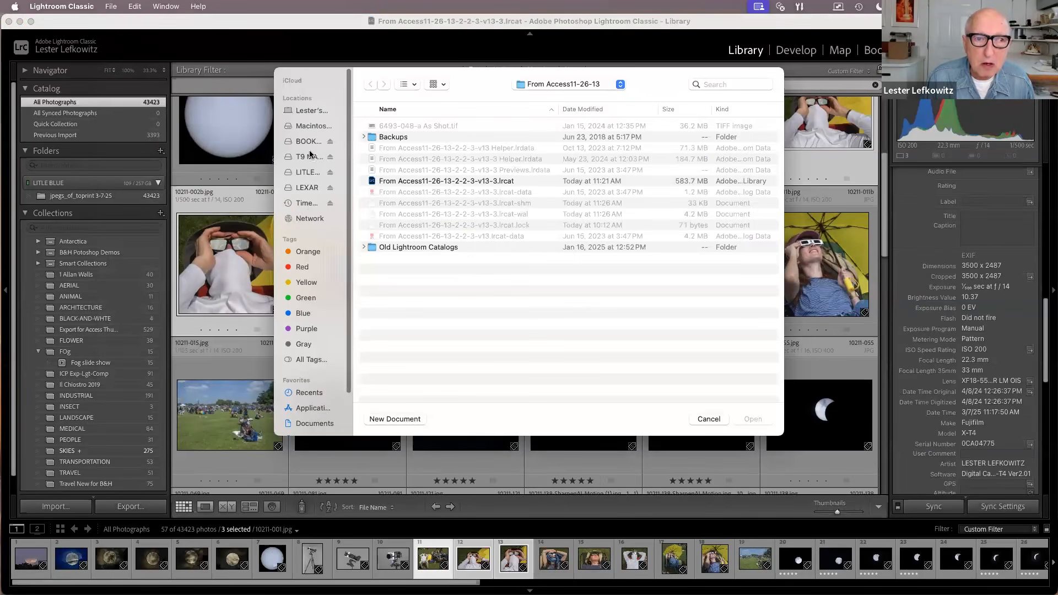
pyautogui.click(304, 144)
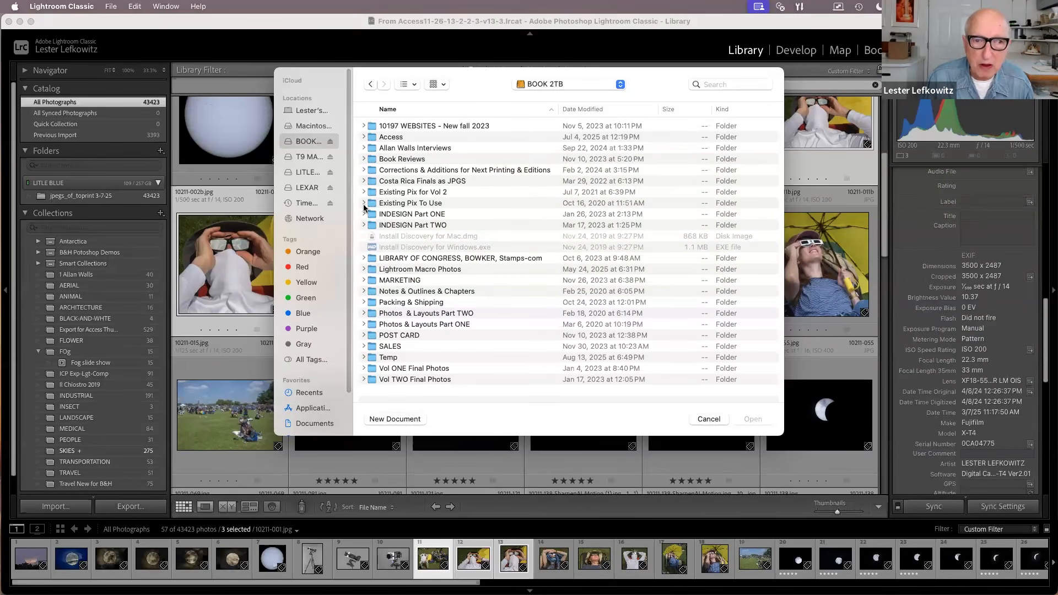
pyautogui.click(364, 271)
pyautogui.doubleClick(410, 337)
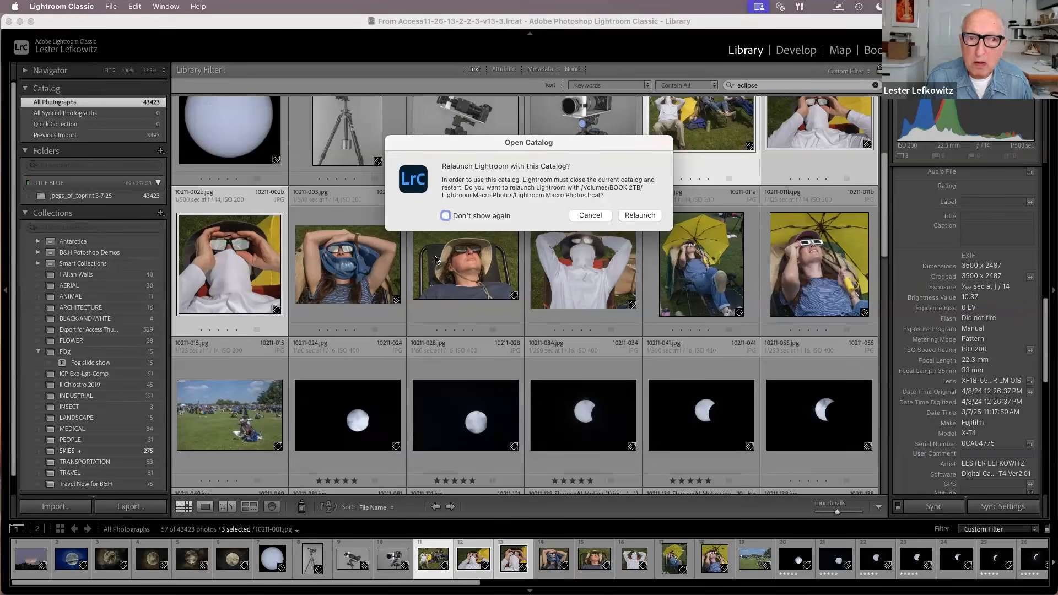
pyautogui.click(639, 217)
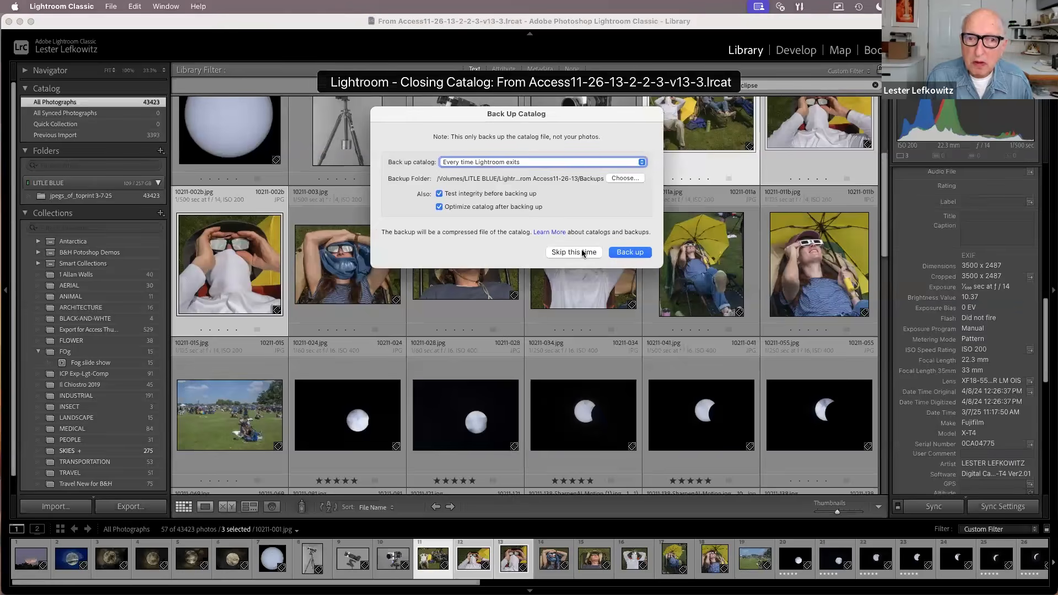
pyautogui.click(582, 253)
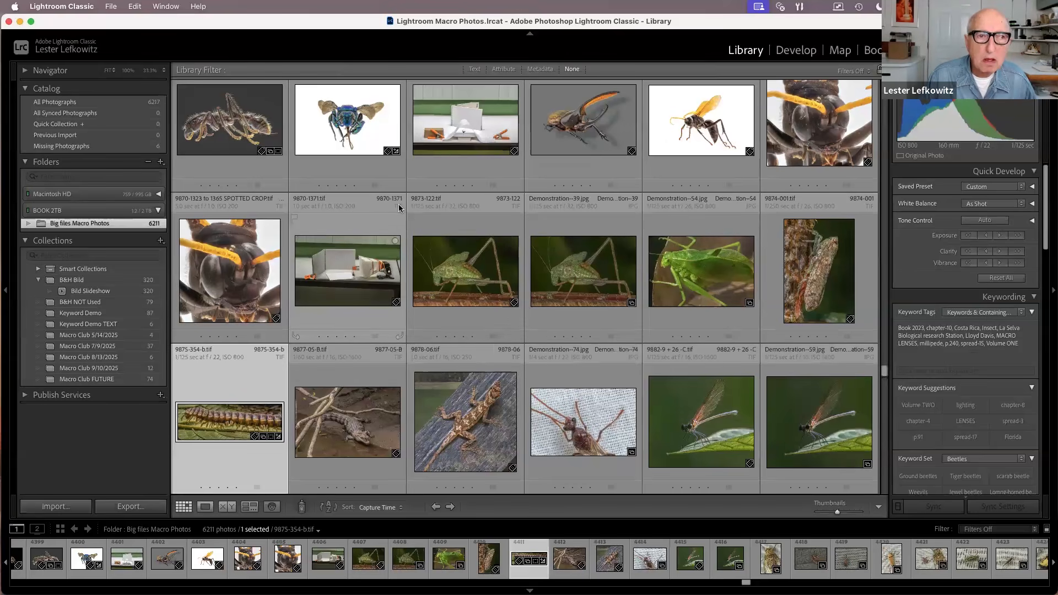
# View the bee photo 9870-647 to 797-E.tif enlarged, and return to the grid
pyautogui.doubleClick(346, 175)
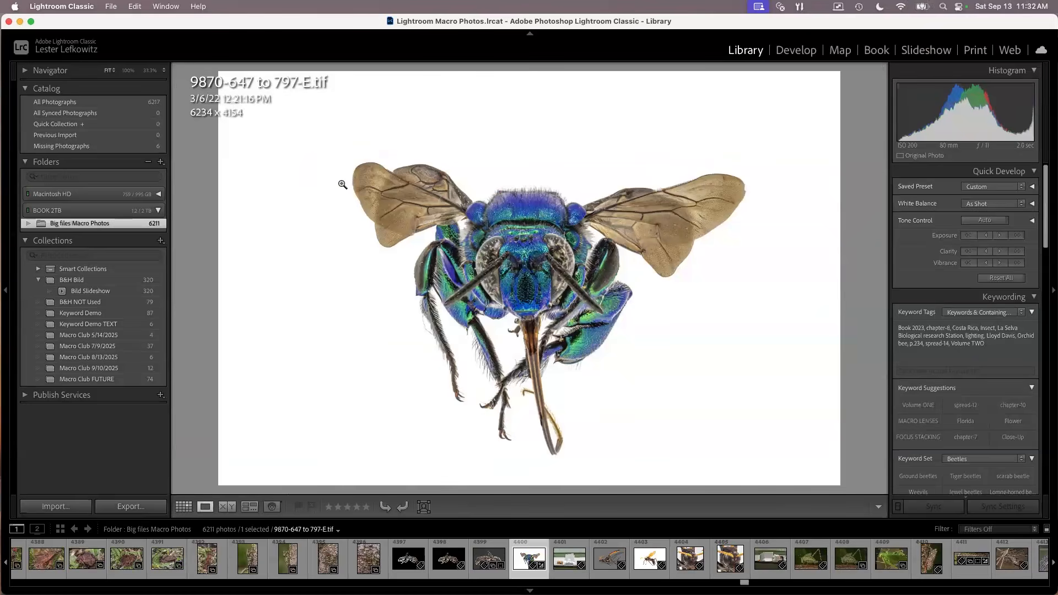
pyautogui.doubleClick(342, 185)
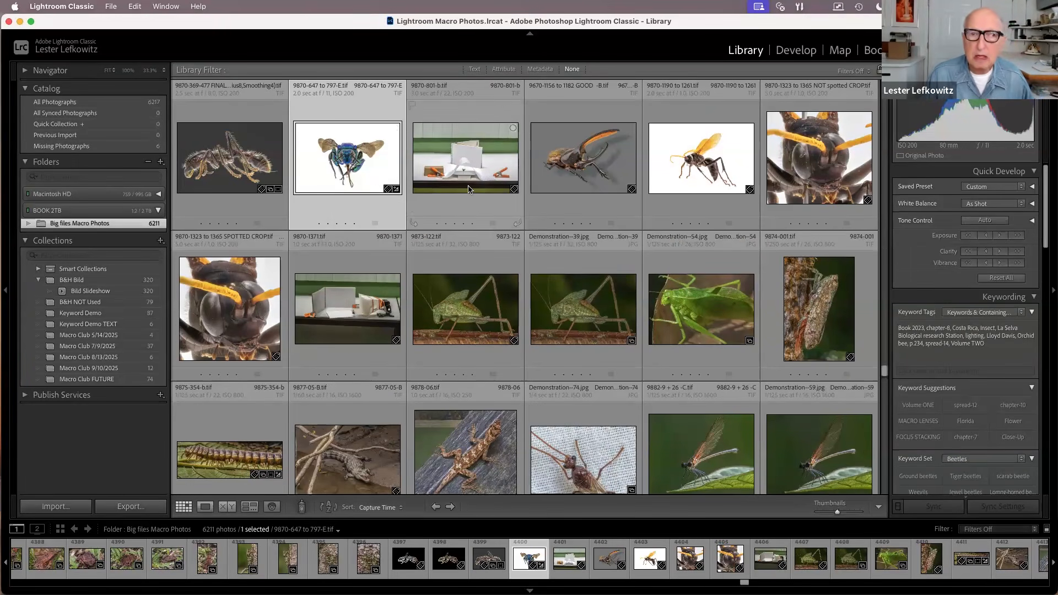
# Filter the library by text, searching the keywords for "cop stand"
pyautogui.scroll(3, 455, 200)
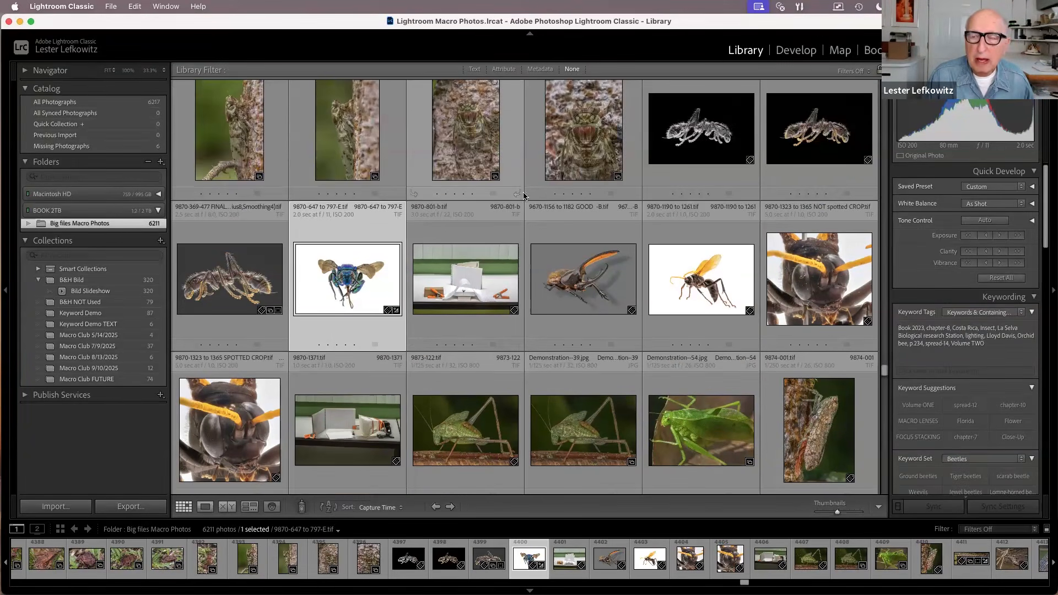
pyautogui.scroll(4, 462, 188)
pyautogui.scroll(8, 441, 166)
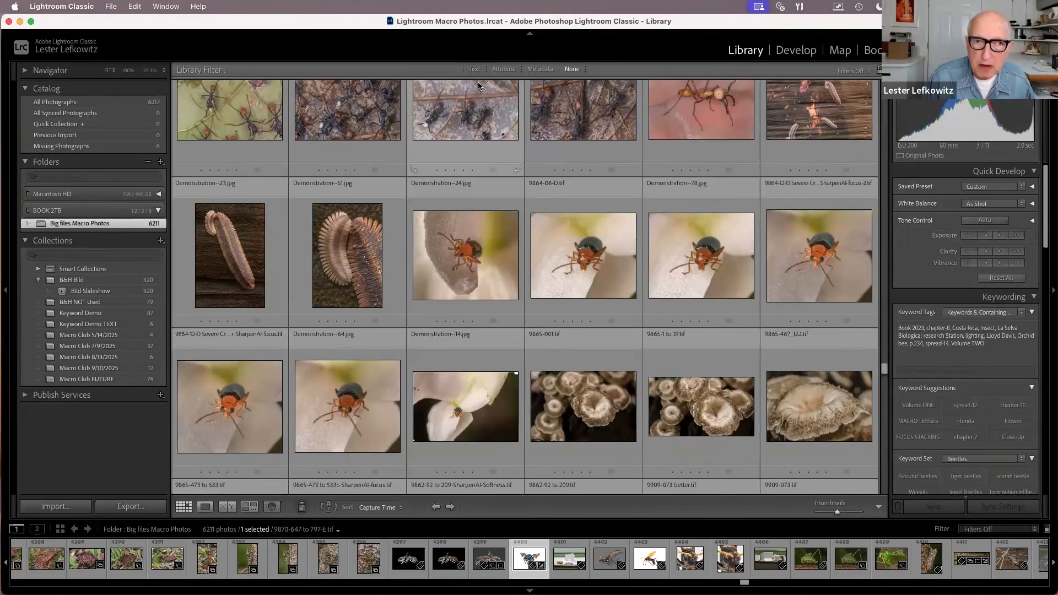
pyautogui.click(473, 70)
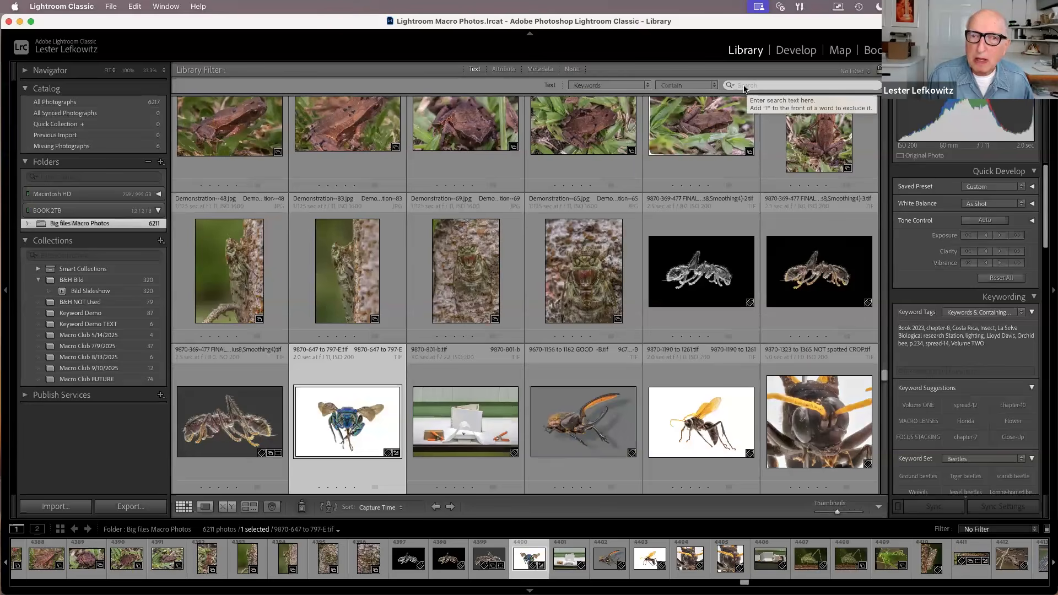
pyautogui.click(744, 87)
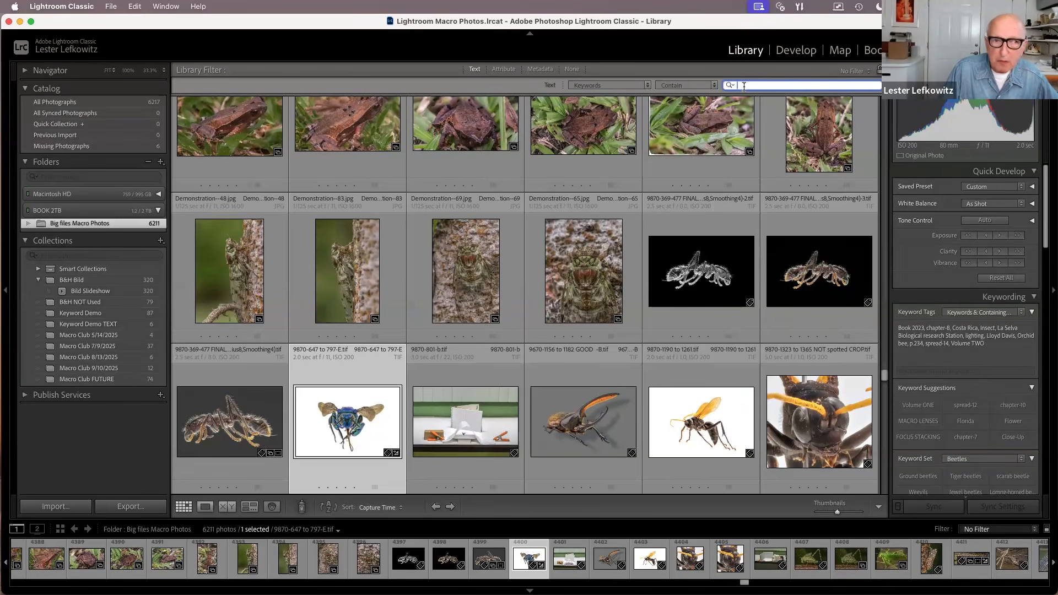
pyautogui.write('cop')
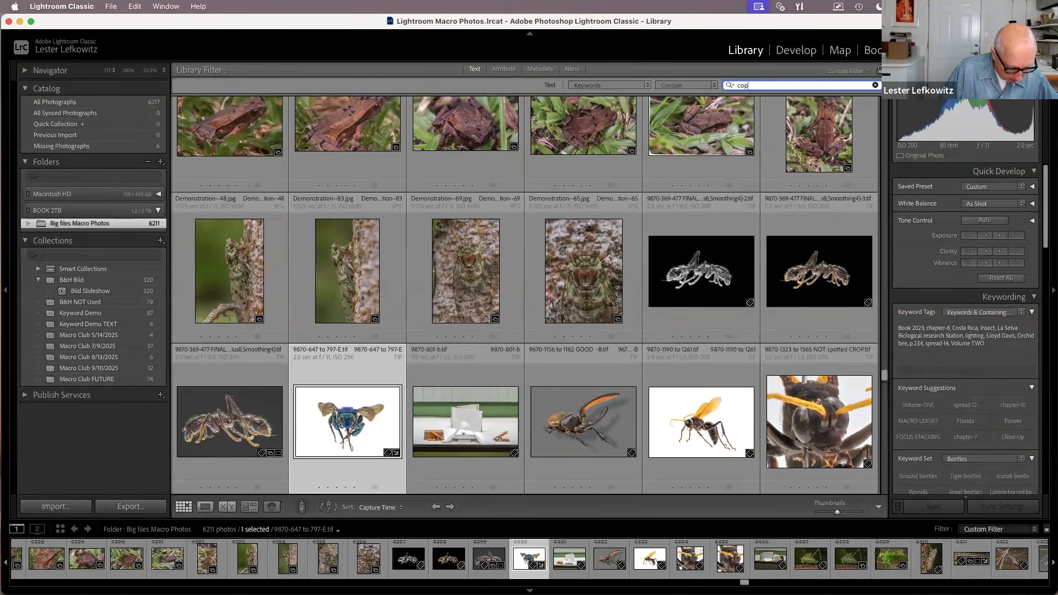
pyautogui.write(' stand')
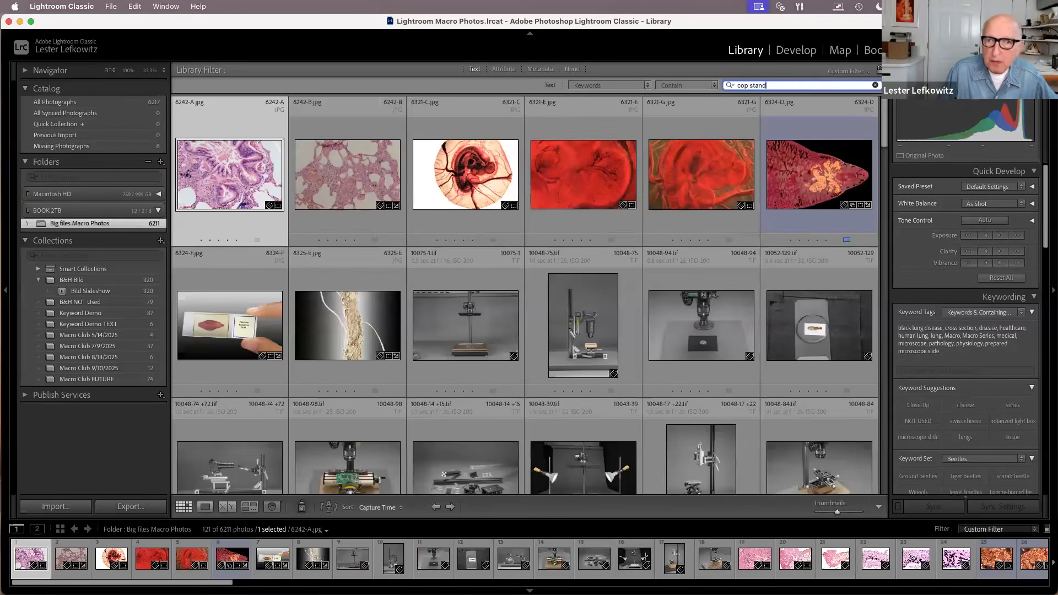
pyautogui.press('Return')
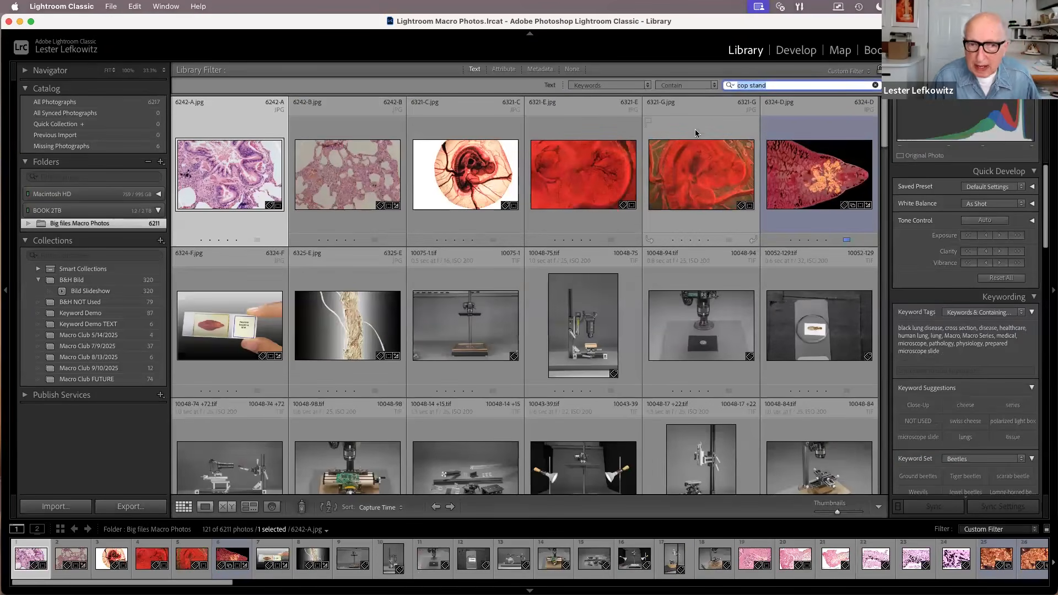
# Look through the filtered photos and set the keyword search rule to Contain All
pyautogui.scroll(-3, 699, 159)
pyautogui.scroll(-4, 719, 198)
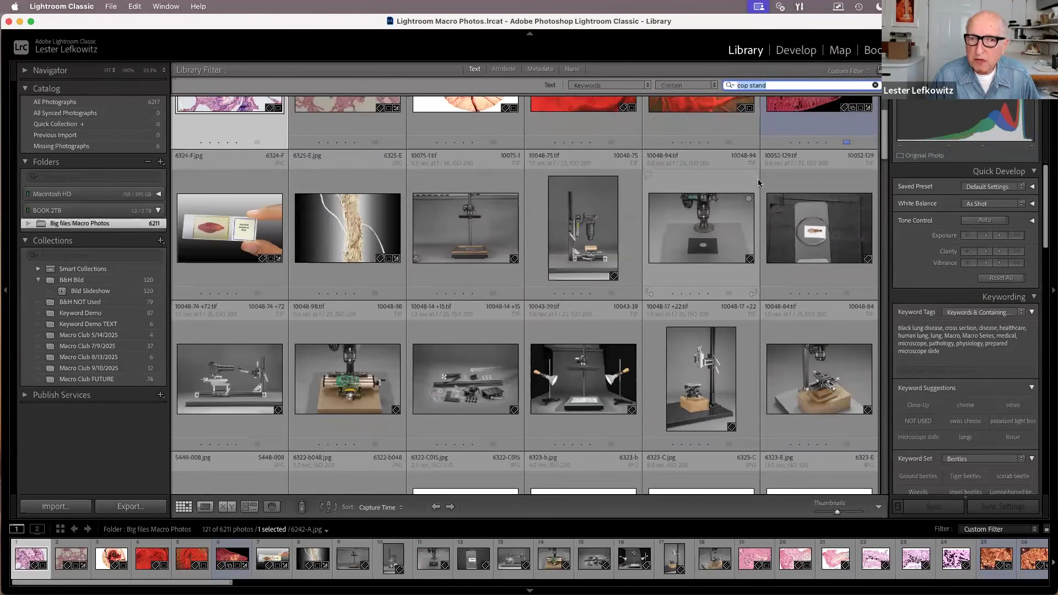
pyautogui.scroll(3, 481, 216)
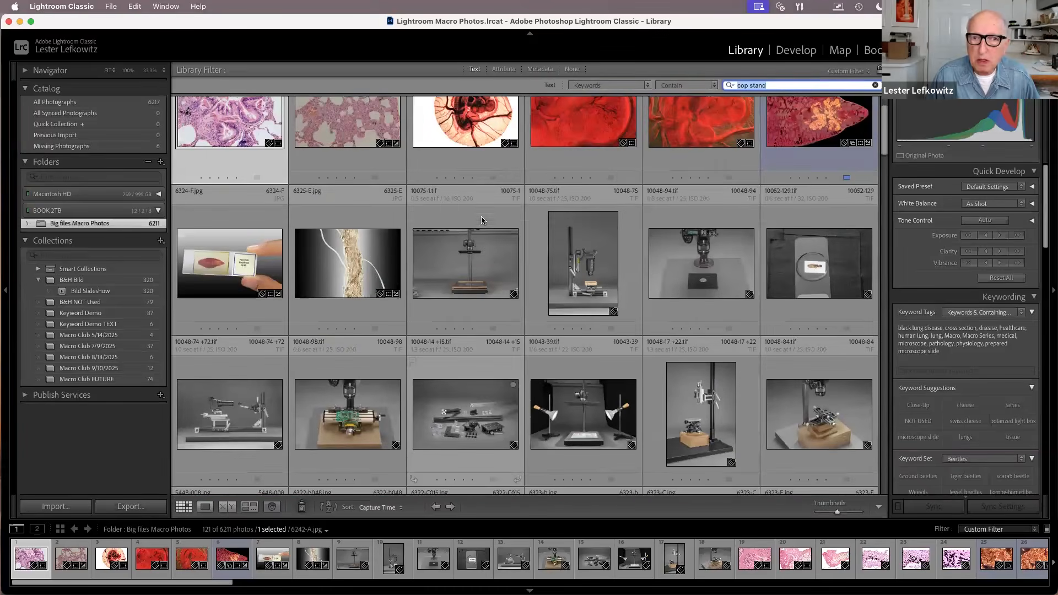
pyautogui.scroll(-5, 484, 217)
pyautogui.scroll(3, 487, 221)
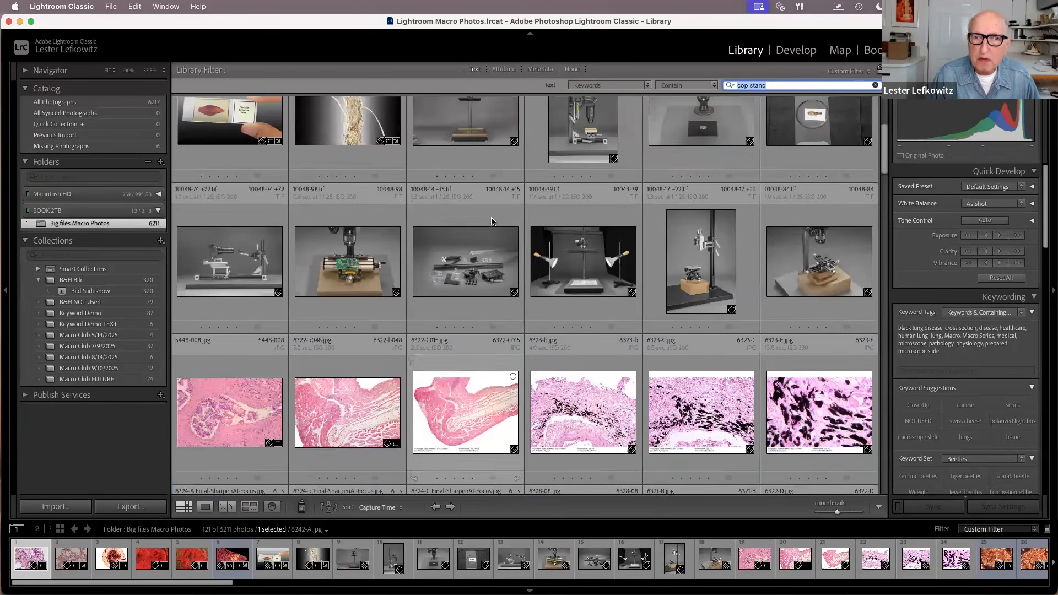
pyautogui.click(714, 86)
pyautogui.click(677, 97)
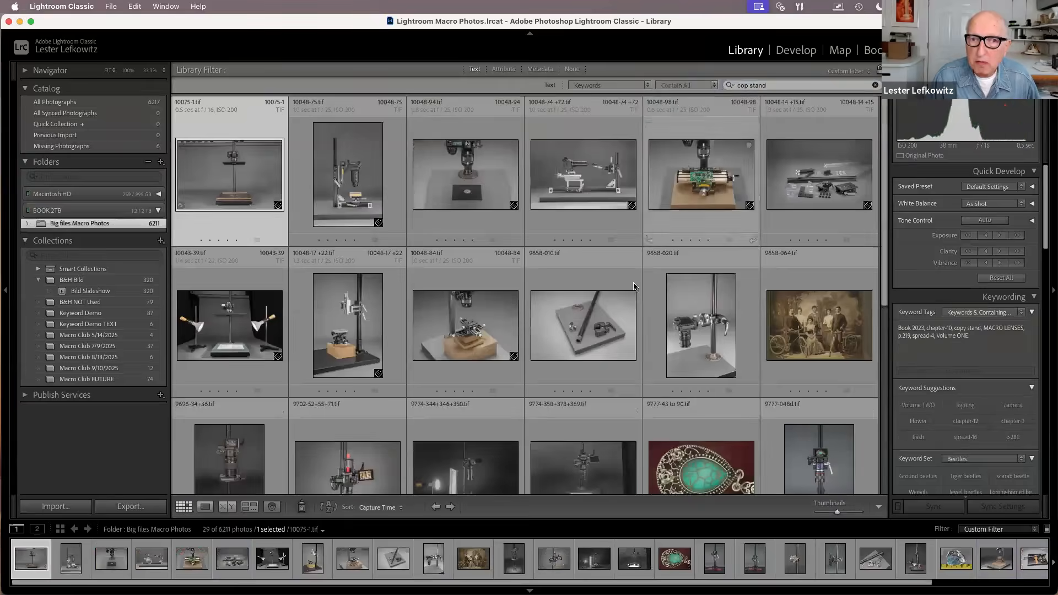
# View the copy stand photos 9658-010.tif and 10048-17 +22.tif enlarged, returning to the grid after each
pyautogui.doubleClick(586, 300)
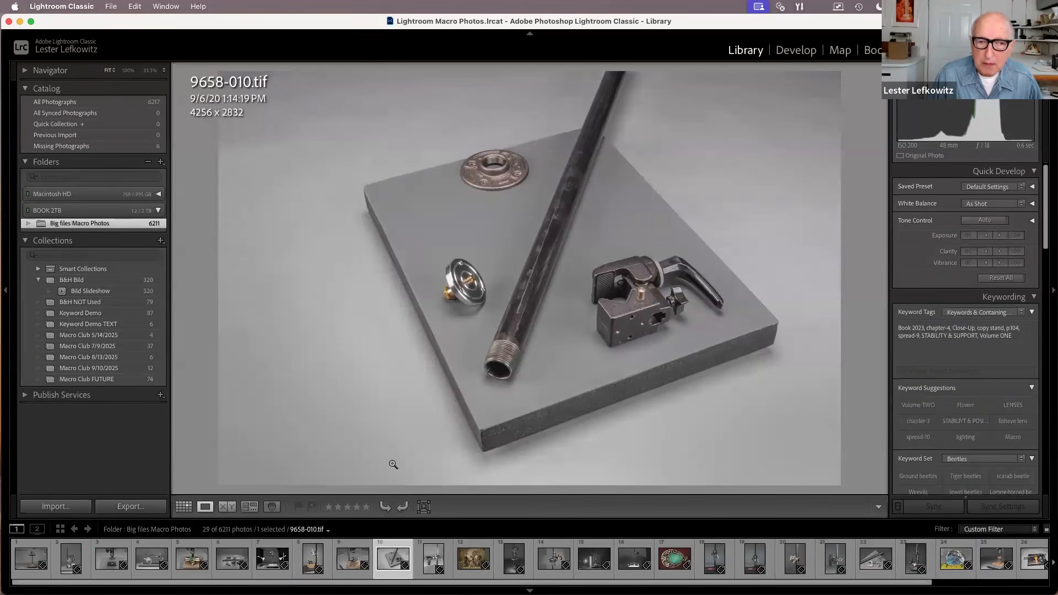
pyautogui.click(184, 506)
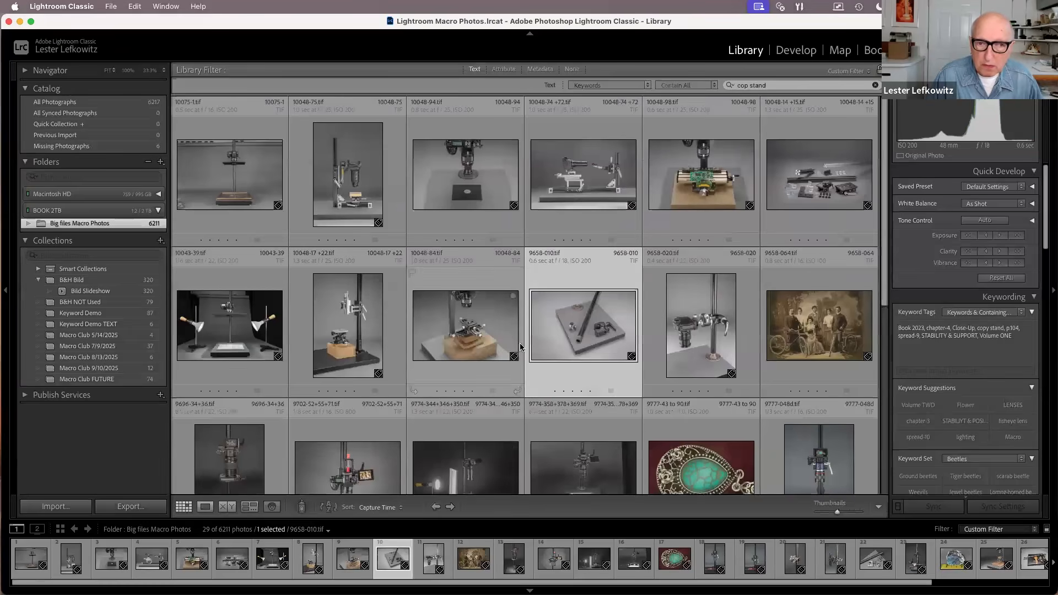
pyautogui.click(363, 338)
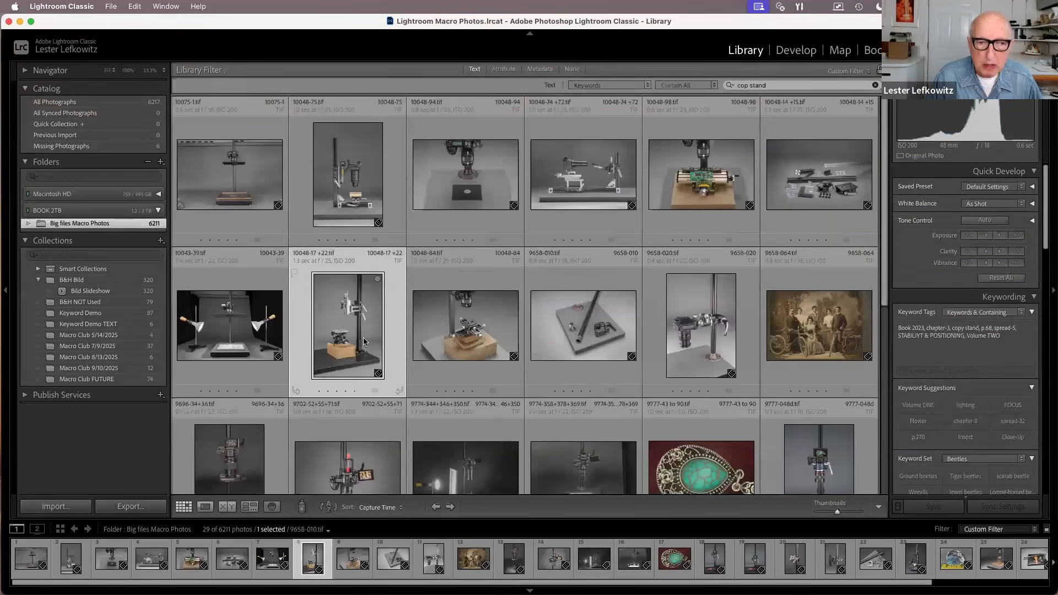
pyautogui.doubleClick(362, 337)
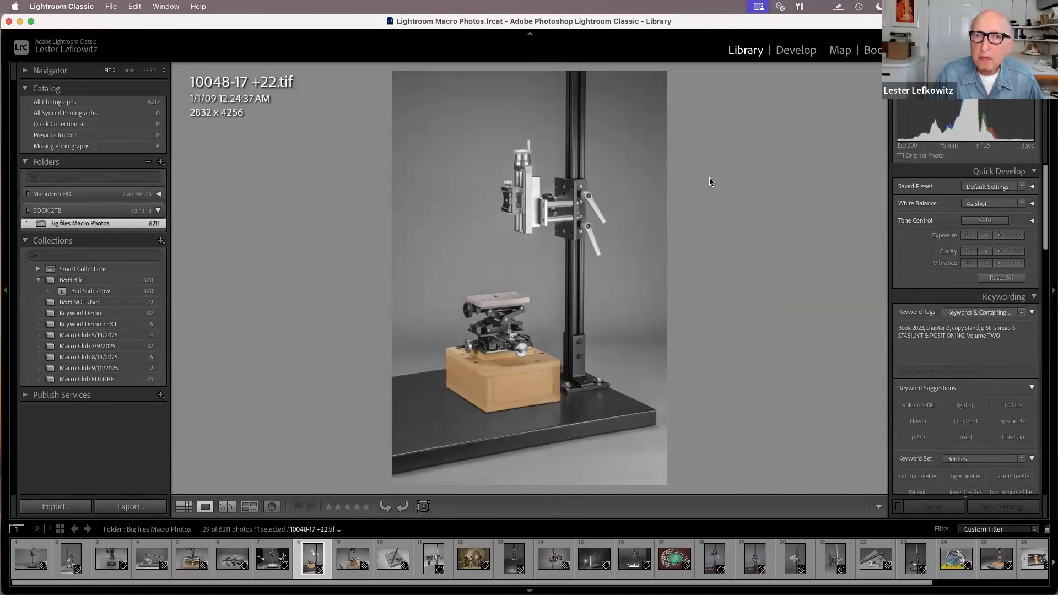
pyautogui.click(184, 506)
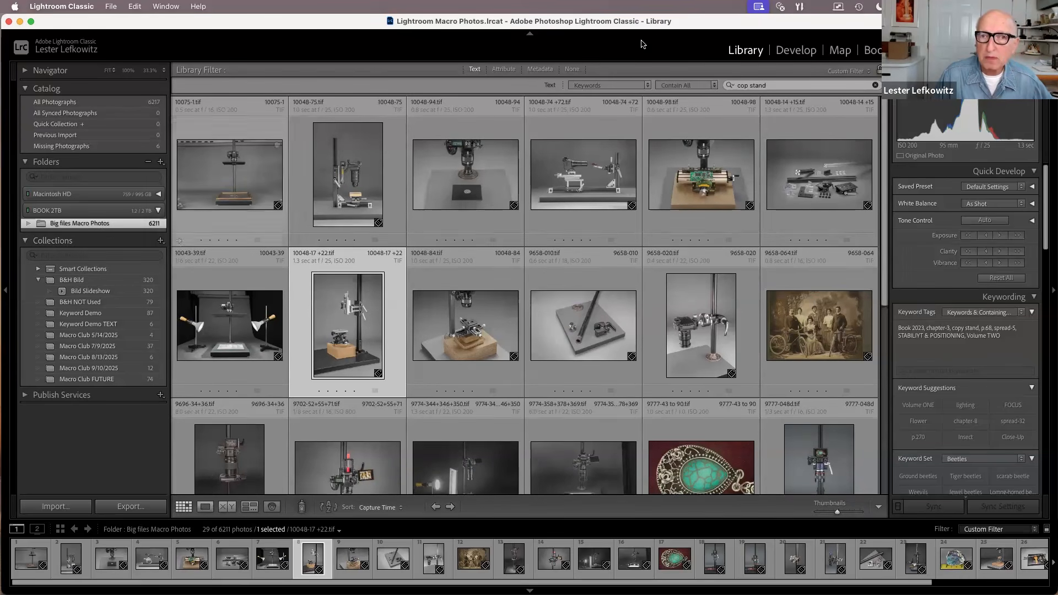
# Set the keyword search rule back to Contain and search the keywords for "hopper"
pyautogui.click(749, 87)
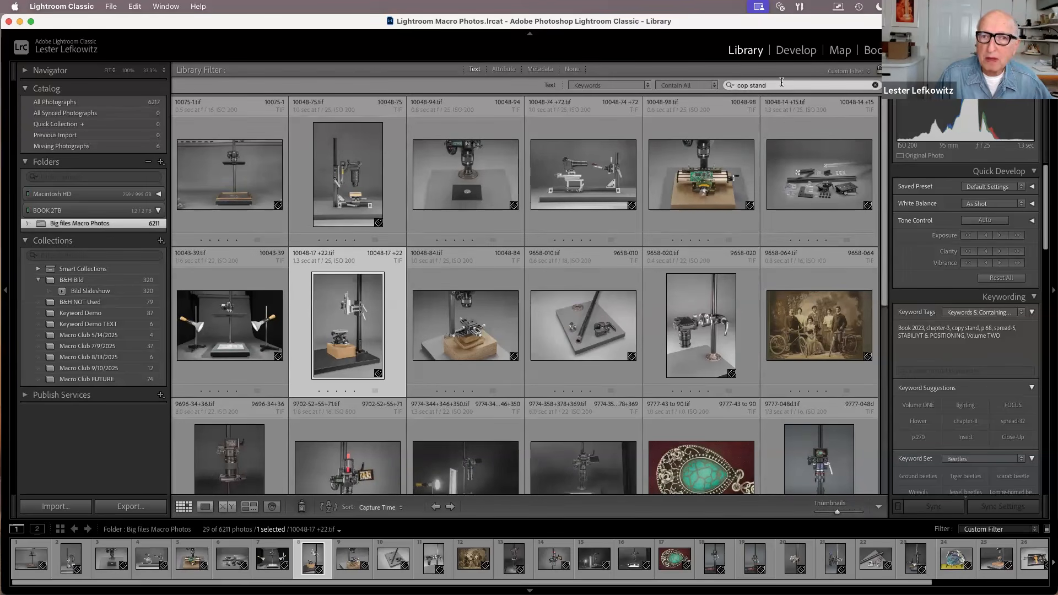
pyautogui.click(714, 87)
pyautogui.click(673, 76)
pyautogui.click(766, 86)
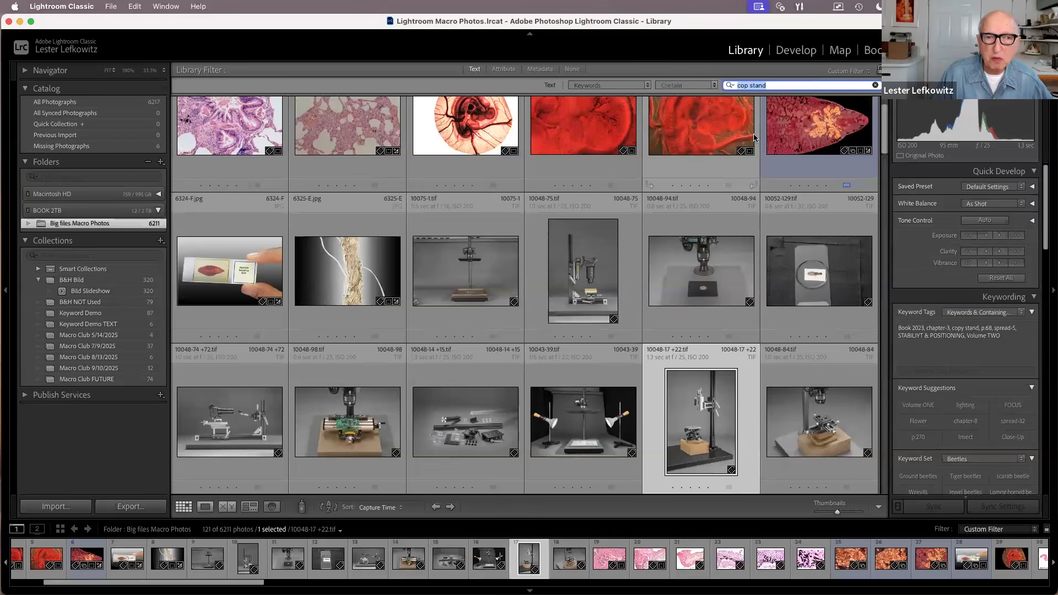
pyautogui.write('hopper')
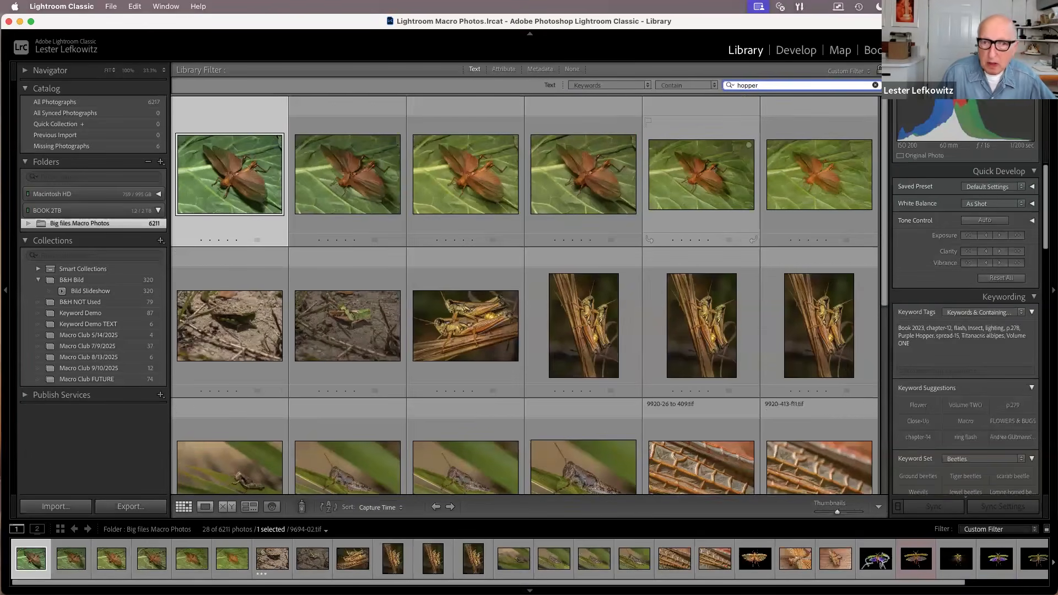
# View the grasshopper photos 9749-125-SharpenAI-focus-Edit.tif and 9920-26 to 409.tif enlarged, returning to the grid after each
pyautogui.doubleClick(478, 350)
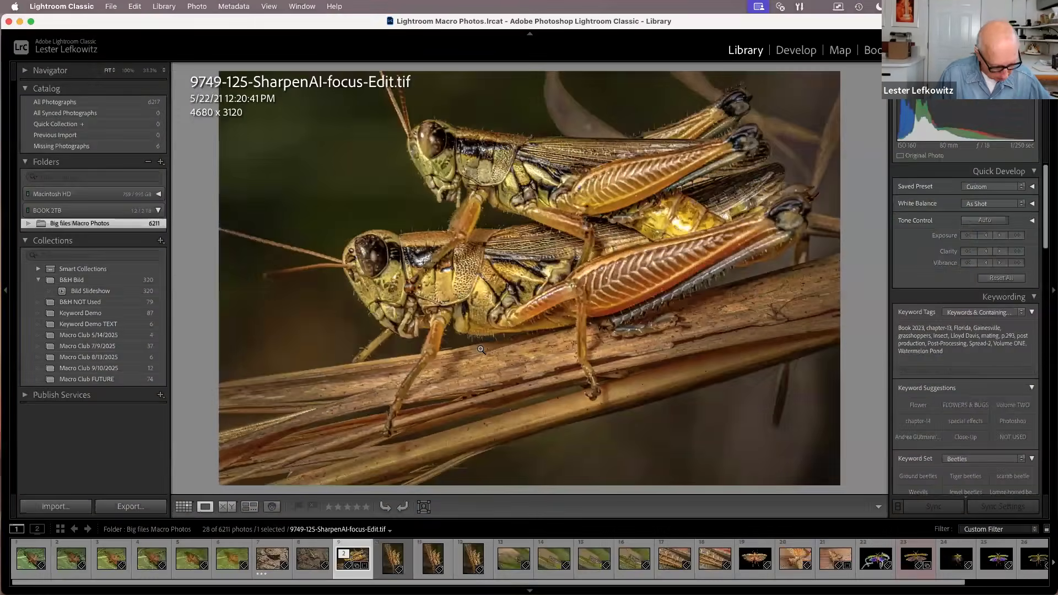
pyautogui.click(190, 506)
pyautogui.scroll(-3, 491, 345)
pyautogui.scroll(-2, 509, 351)
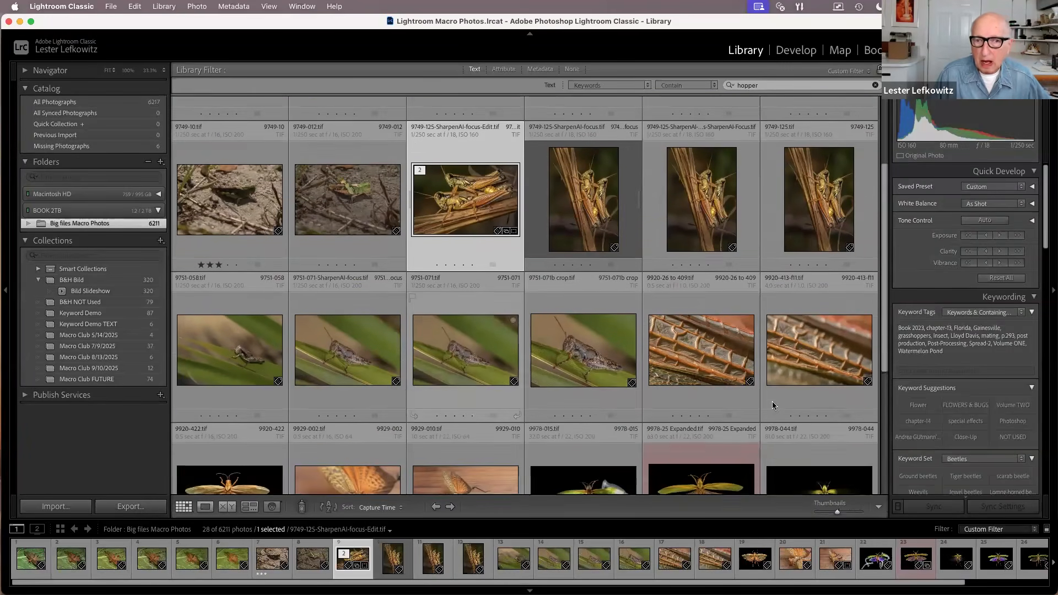
pyautogui.doubleClick(705, 402)
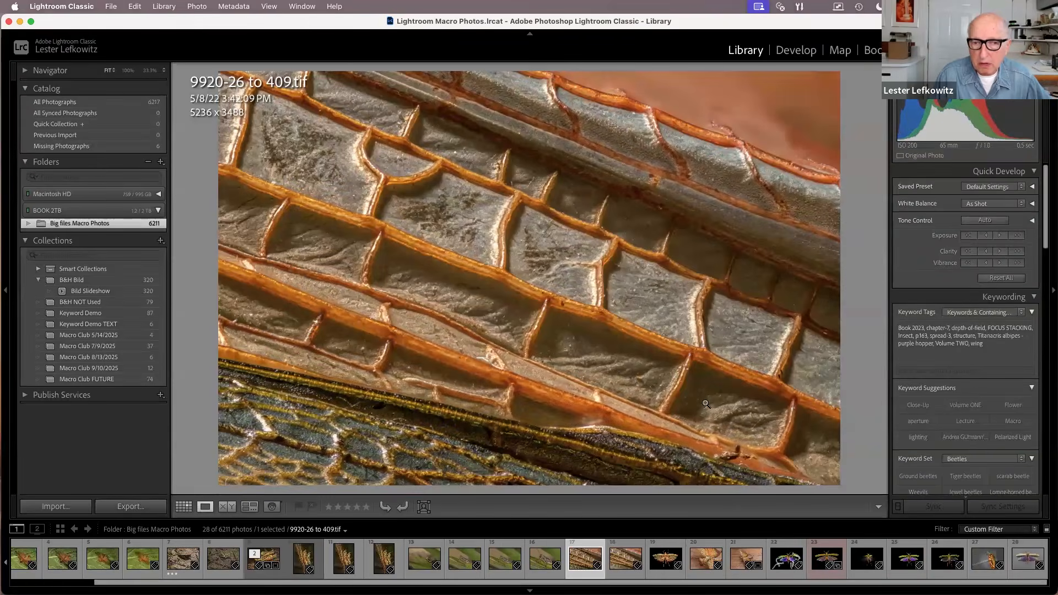
pyautogui.doubleClick(706, 404)
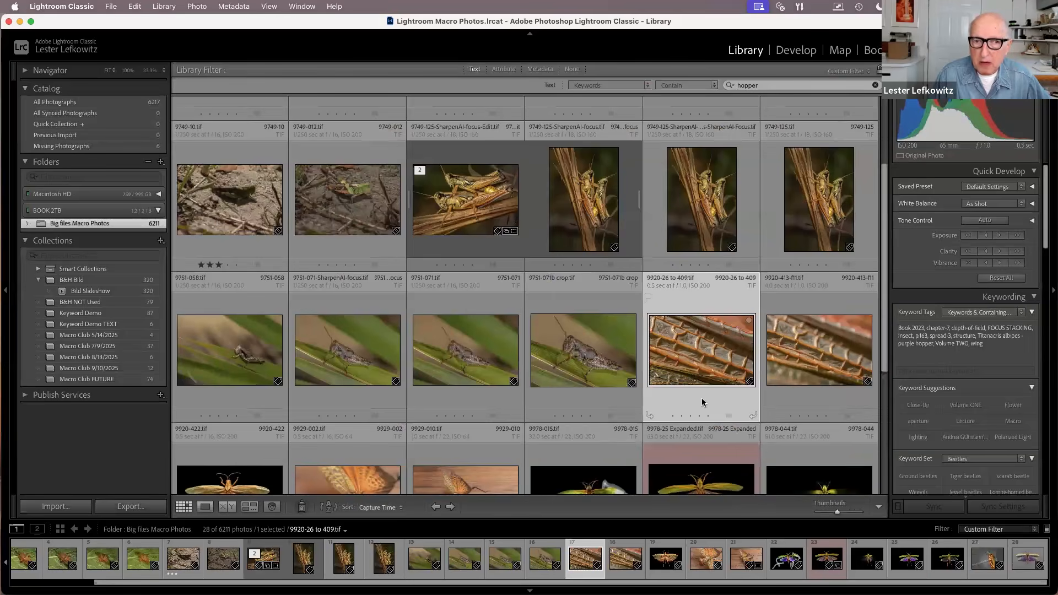
# Select the range of hopper photos from 9920-26 to 409.tif through 9978-058.tif, the last photo in the filtered grid
pyautogui.scroll(-3, 670, 346)
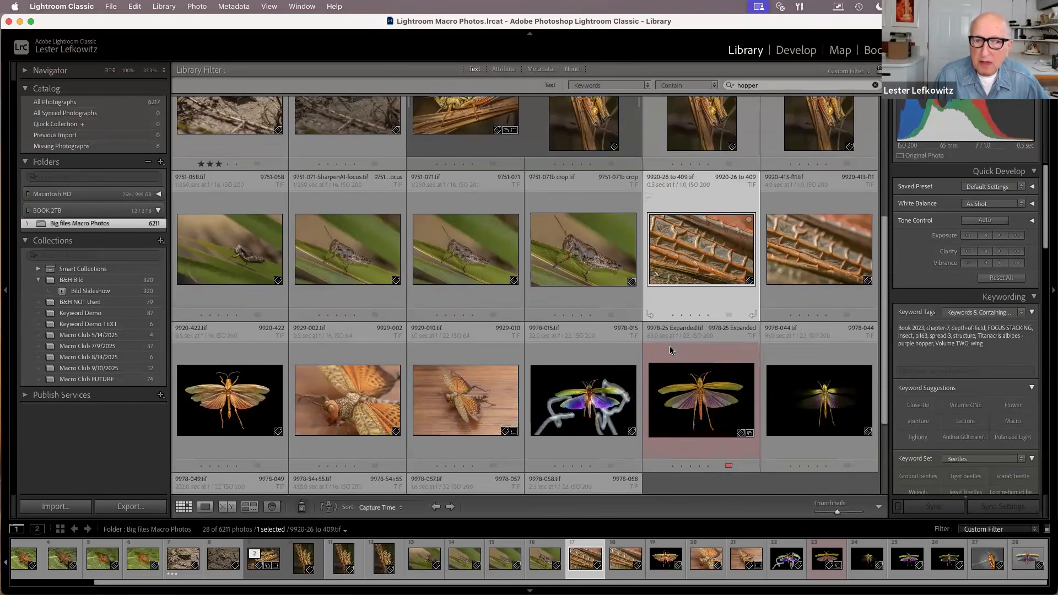
pyautogui.scroll(-1, 703, 311)
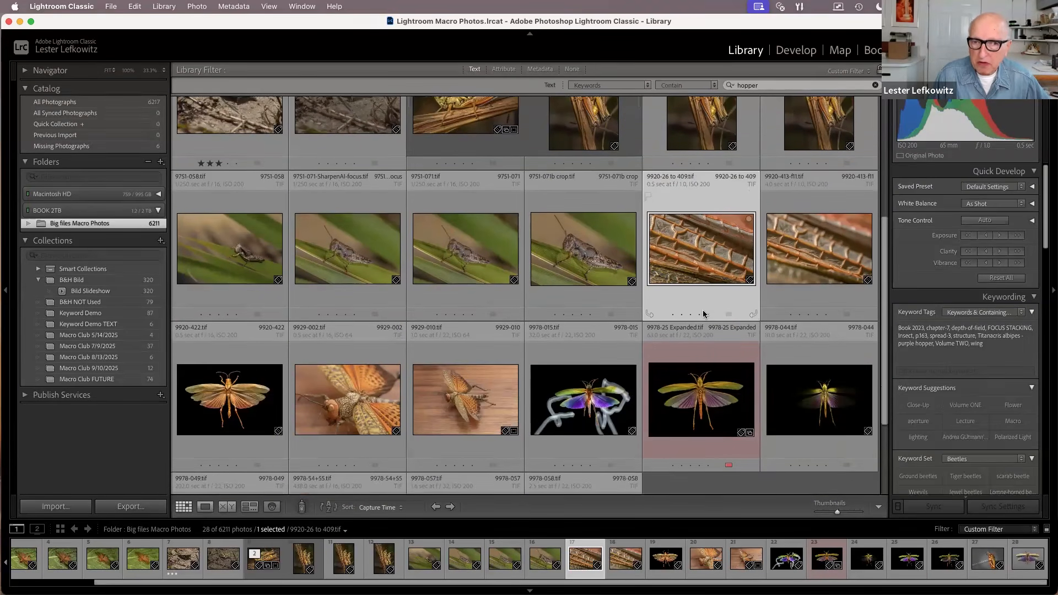
pyautogui.scroll(-1, 705, 290)
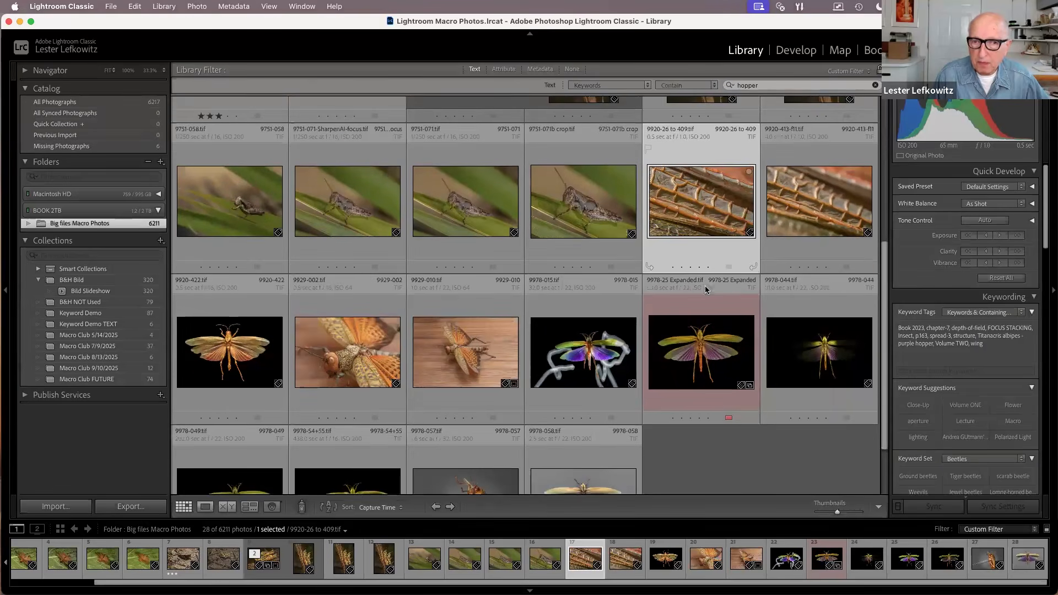
pyautogui.scroll(-2, 712, 260)
pyautogui.keyDown('shift'); pyautogui.click(671, 278); pyautogui.keyUp('shift')
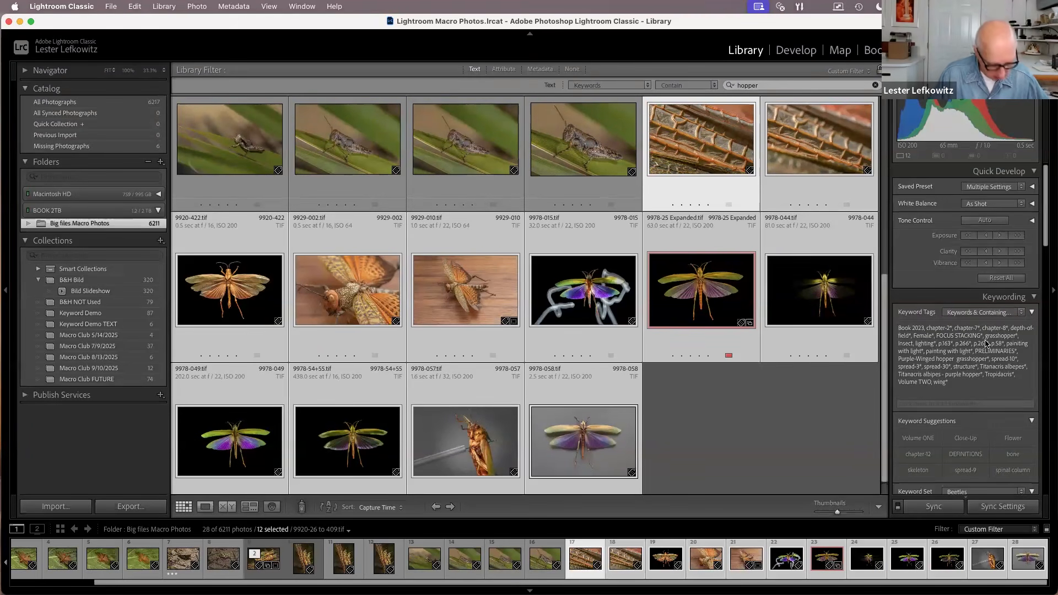
pyautogui.press('alt')
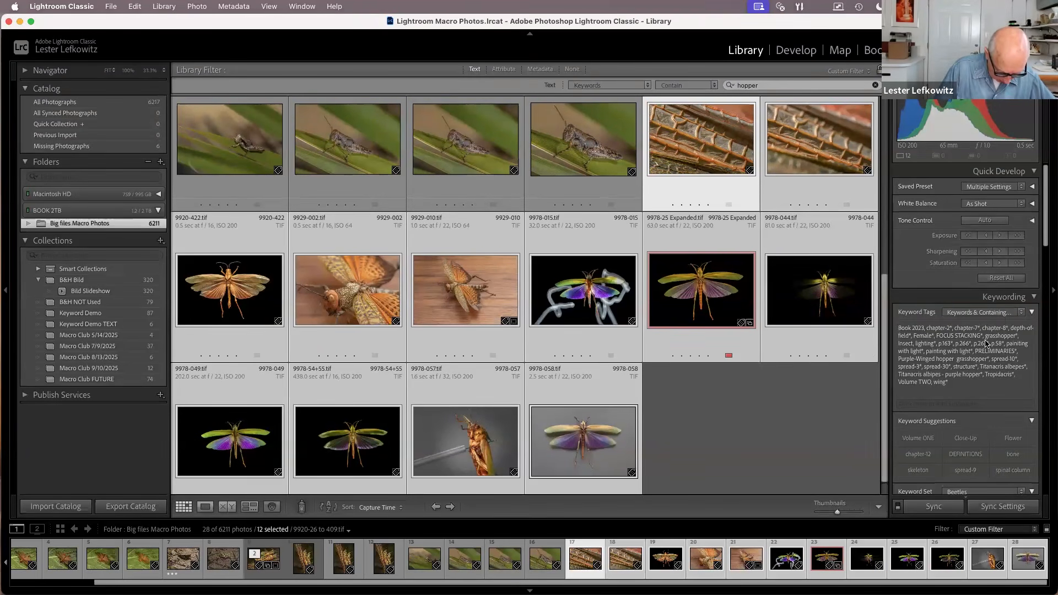
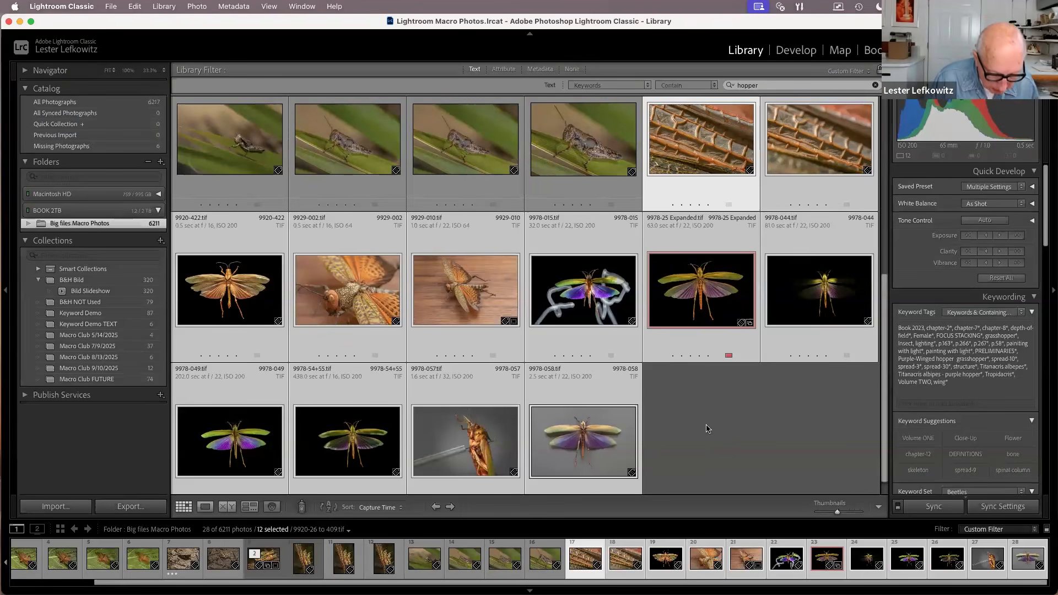
# Replace the keyword search text with "milli" to find the millipede photos
pyautogui.scroll(5, 727, 265)
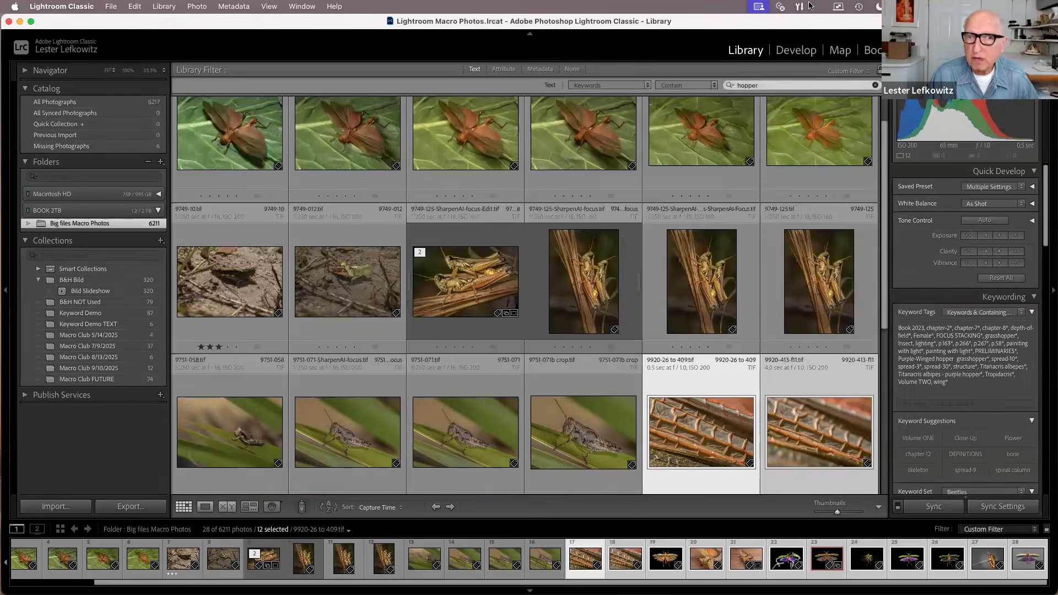
pyautogui.moveTo(777, 87); pyautogui.dragTo(731, 87)
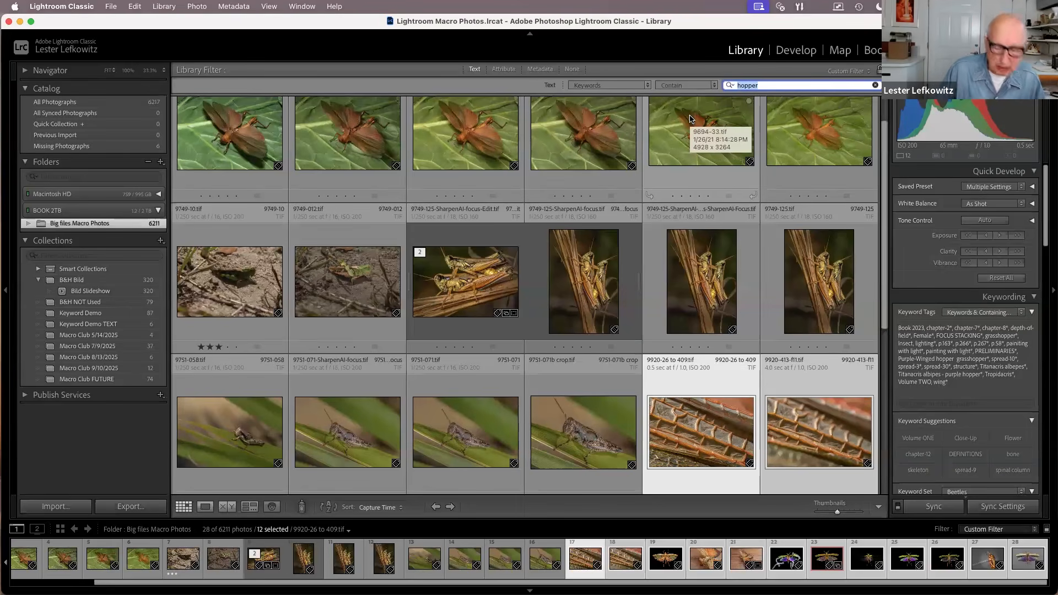
pyautogui.write('milli')
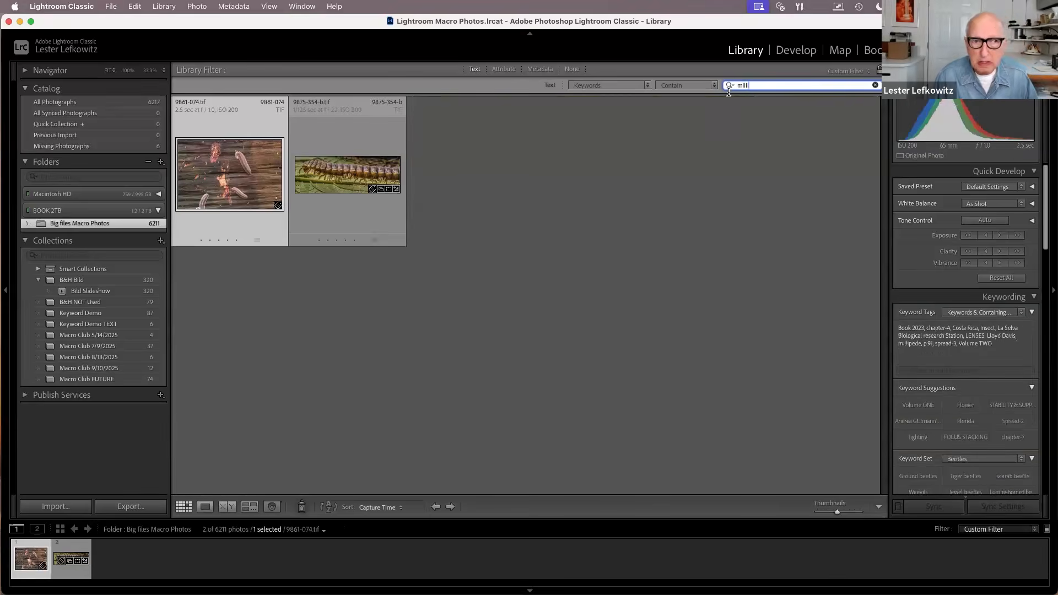
# View the millipede photo 9875-354-b.tif enlarged and full screen, and examine its keyword tags and EXIF metadata
pyautogui.doubleClick(362, 202)
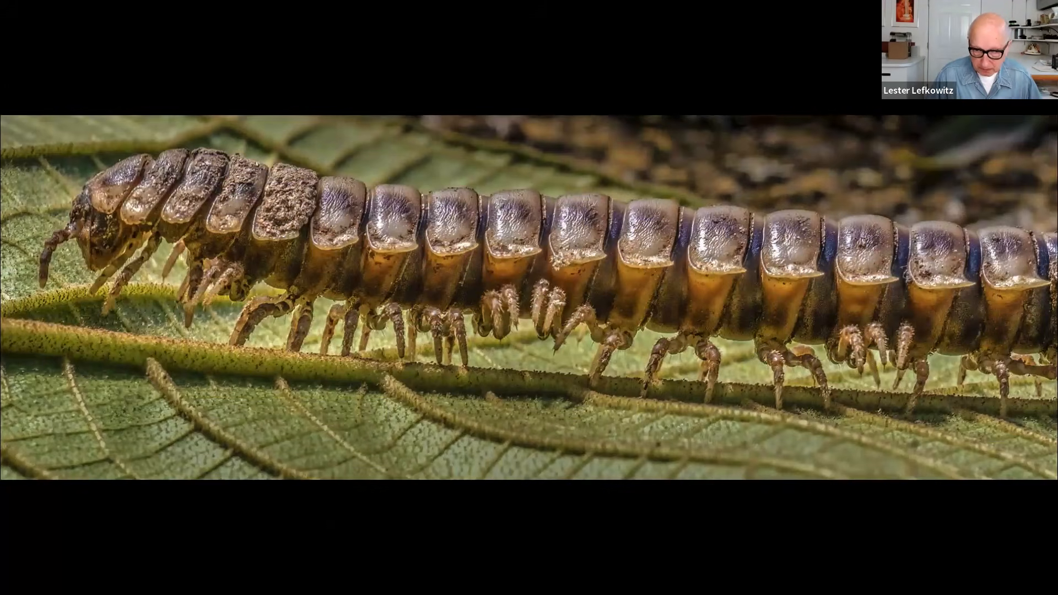
pyautogui.press('Escape')
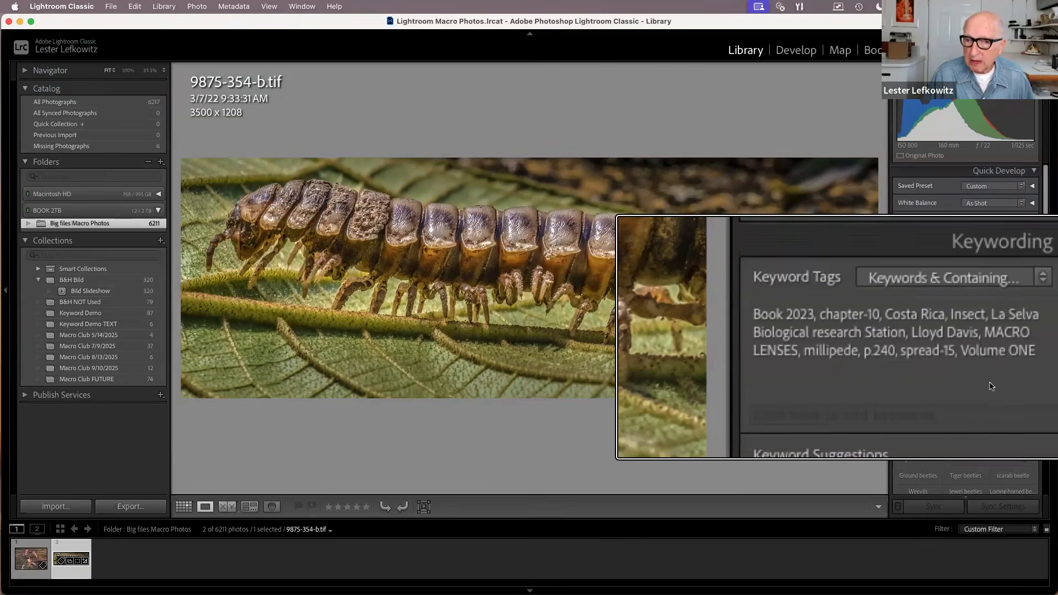
pyautogui.scroll(-10, 959, 371)
pyautogui.scroll(-10, 1001, 393)
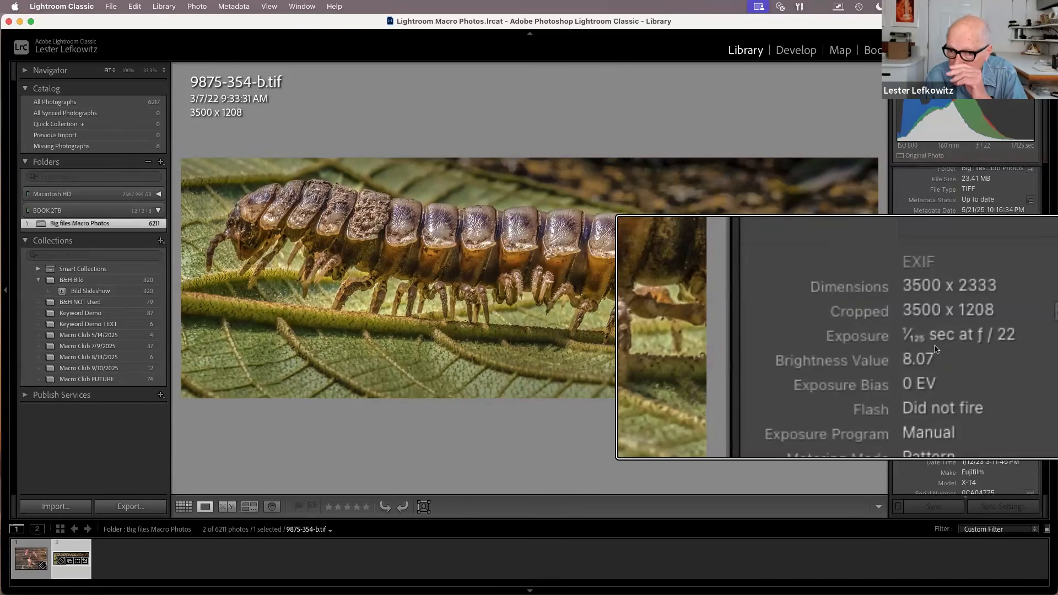
# Examine the exposure, lens and camera details in the millipede photo's EXIF metadata, and return to the grid
pyautogui.scroll(-2, 950, 350)
pyautogui.scroll(-3, 955, 349)
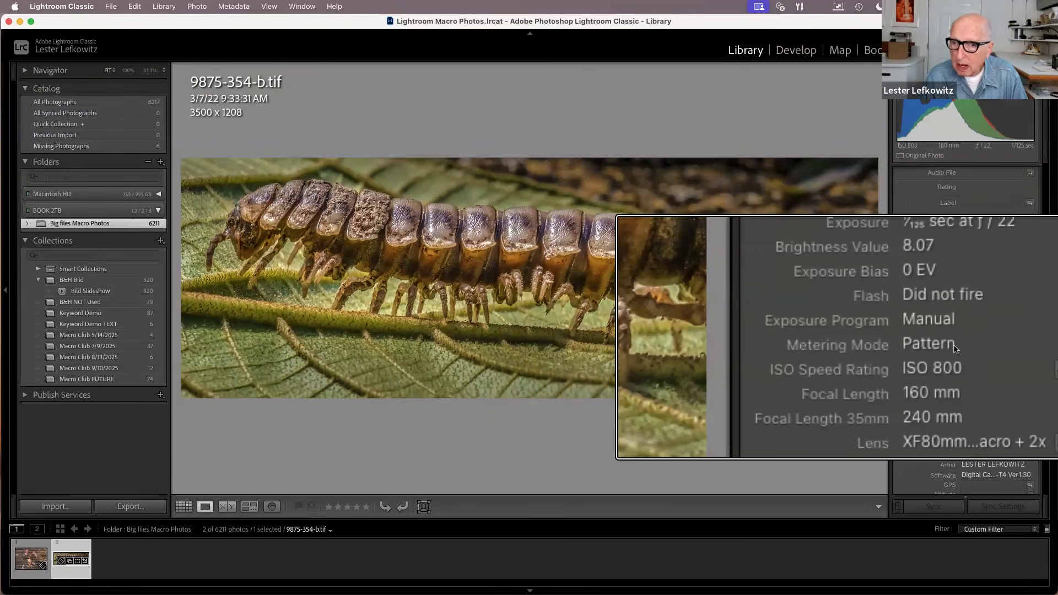
pyautogui.scroll(-1, 957, 347)
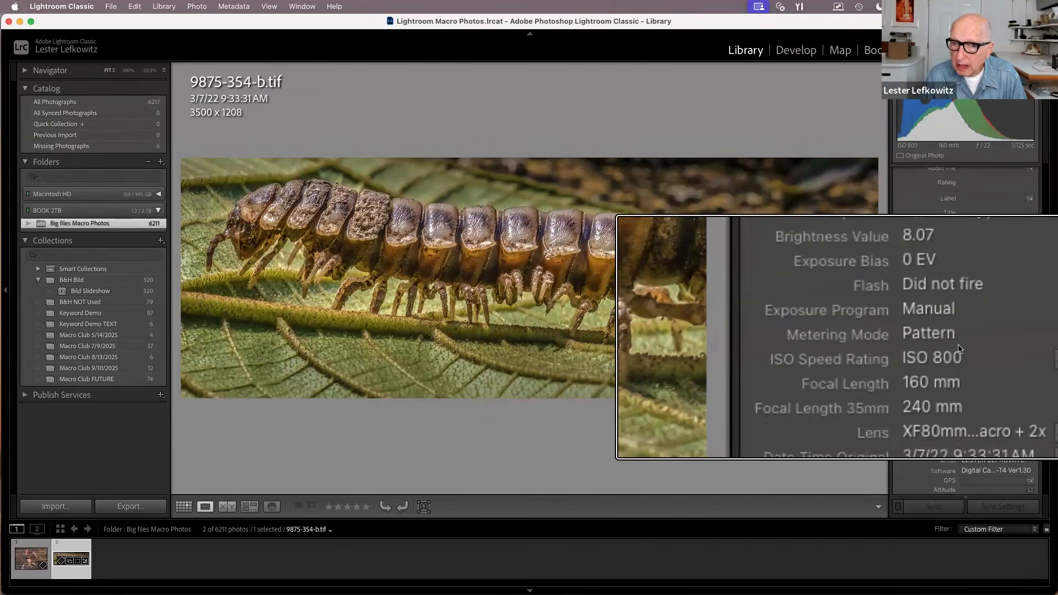
pyautogui.scroll(-3, 959, 347)
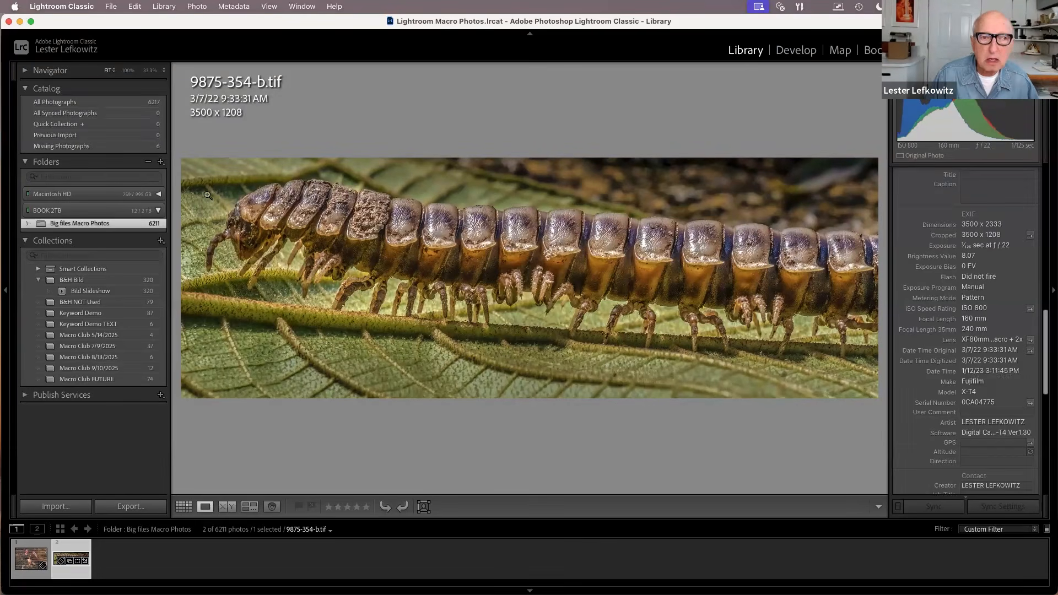
pyautogui.click(184, 507)
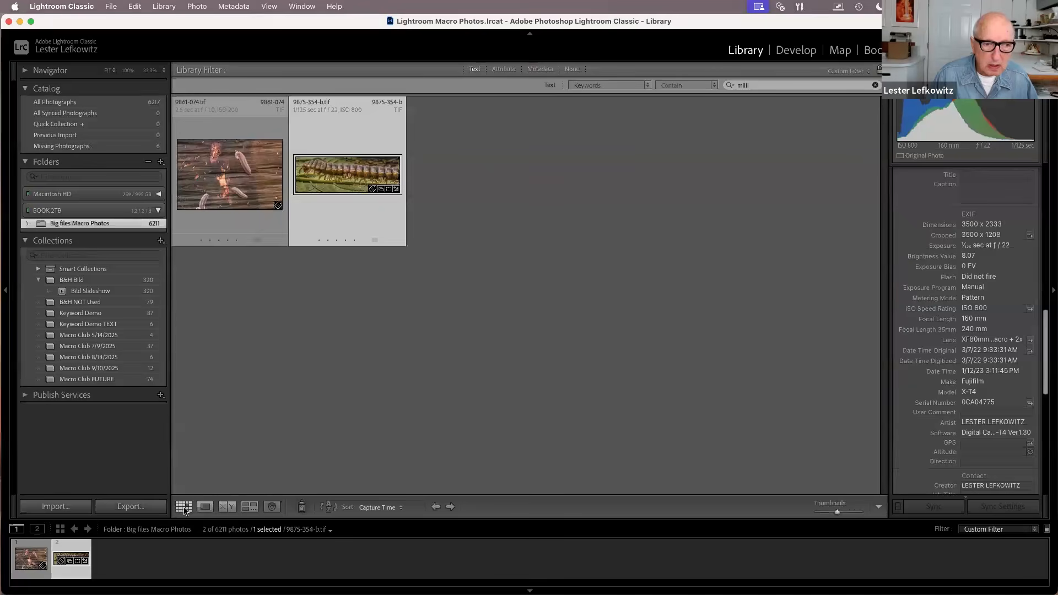
# Start a photo import and choose the LEXAR card as the source
pyautogui.click(57, 506)
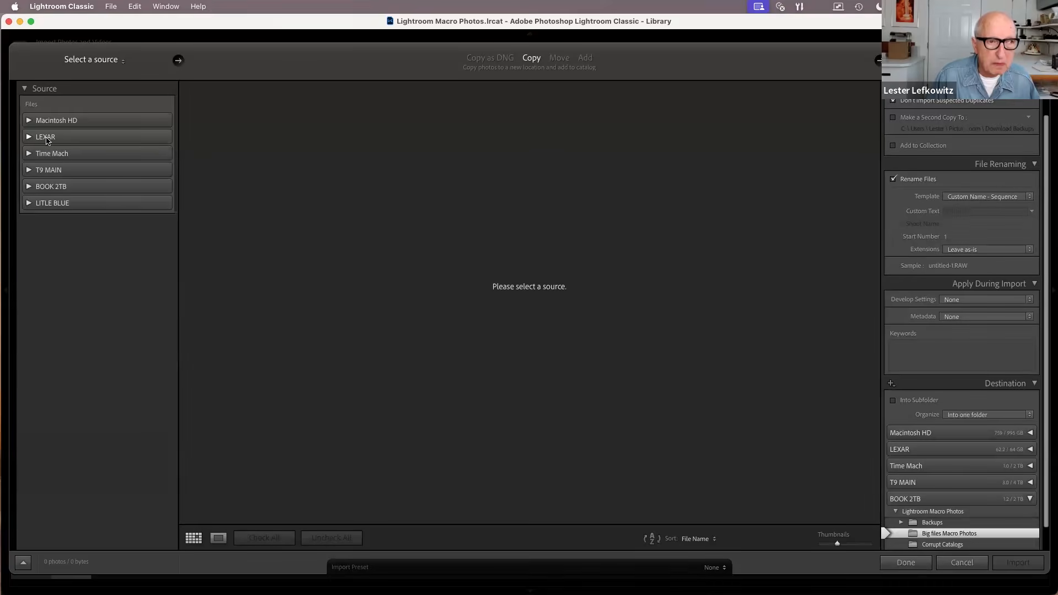
pyautogui.click(47, 141)
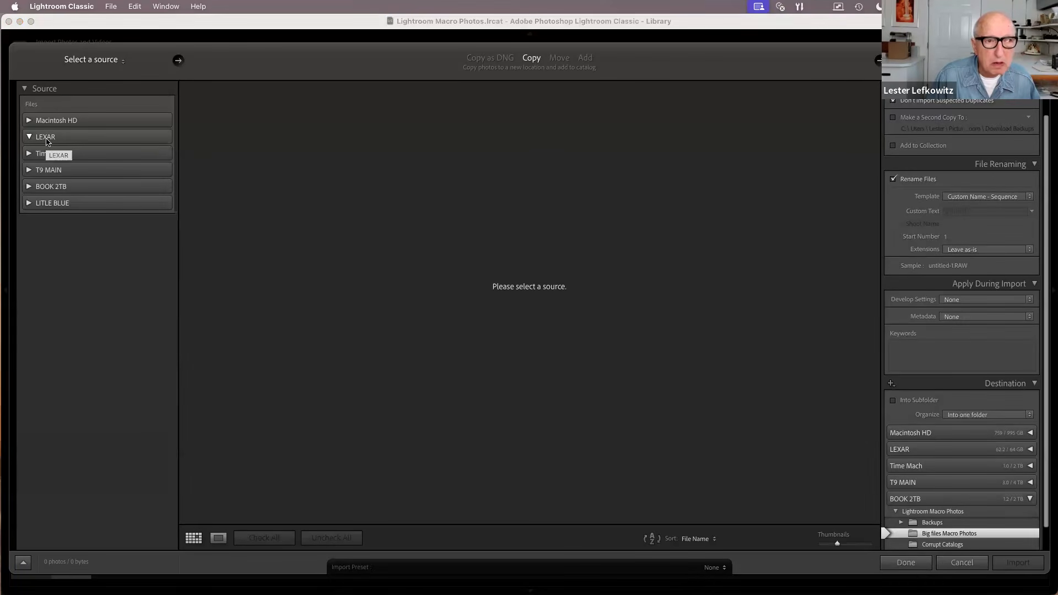
pyautogui.click(78, 143)
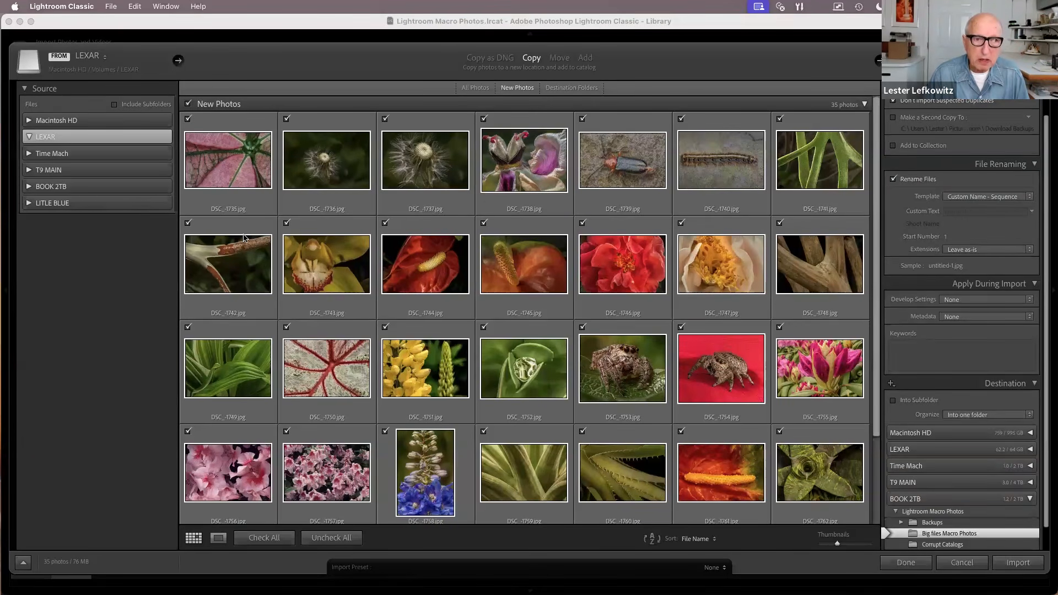
# Preview the card's photos enlarged from DSC_-1735.jpg to DSC_-1742.jpg, exclude DSC_-1742.jpg from the import, and return to the thumbnails
pyautogui.click(246, 208)
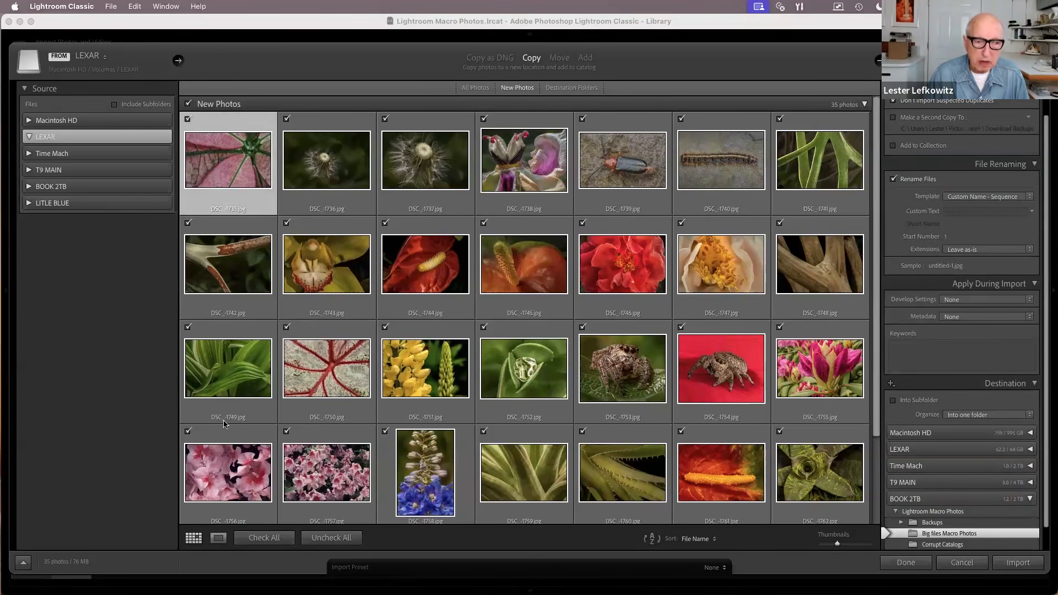
pyautogui.click(218, 538)
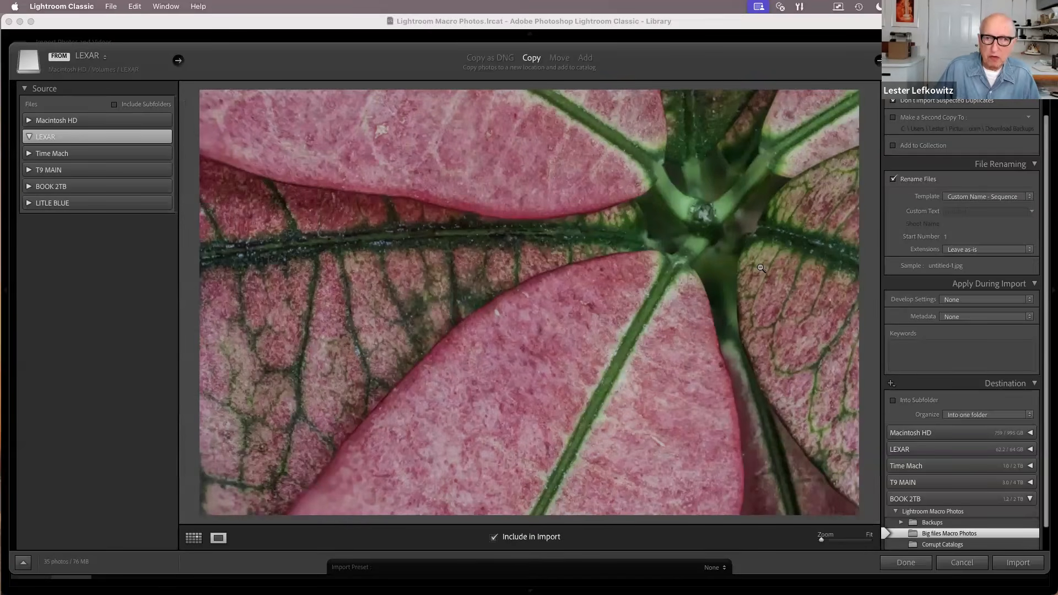
pyautogui.press('Right')
pyautogui.press('Right')
pyautogui.press('Right')
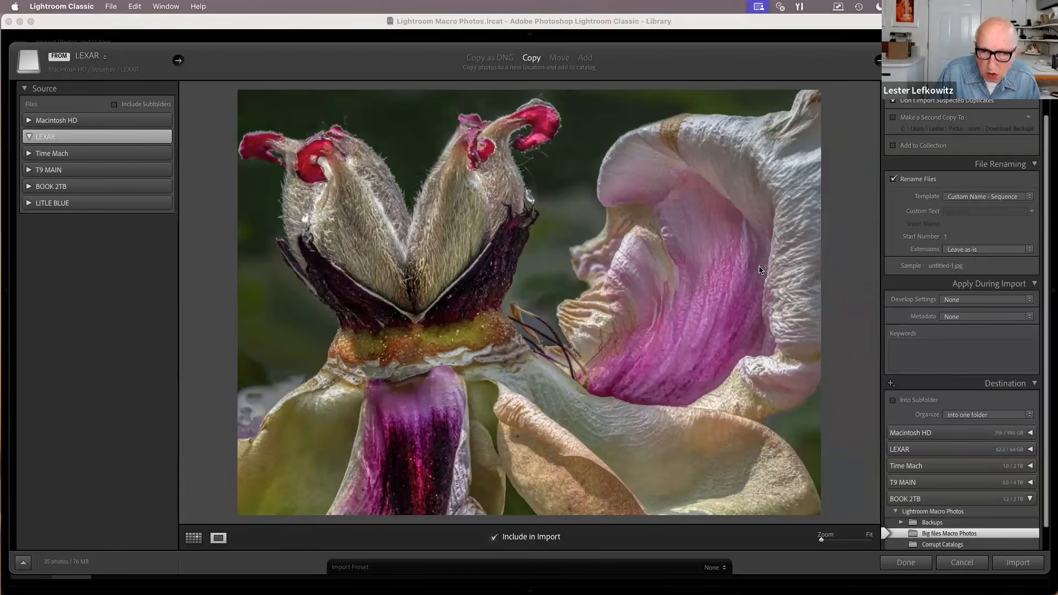
pyautogui.press('Right')
pyautogui.press('Right')
pyautogui.press('Right')
pyautogui.press('Right')
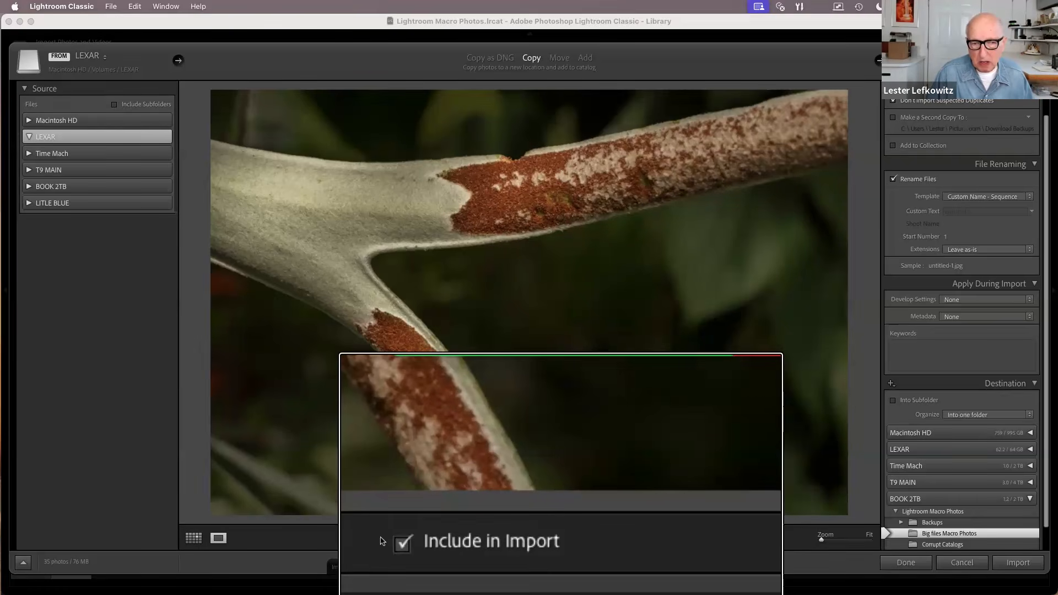
pyautogui.click(401, 546)
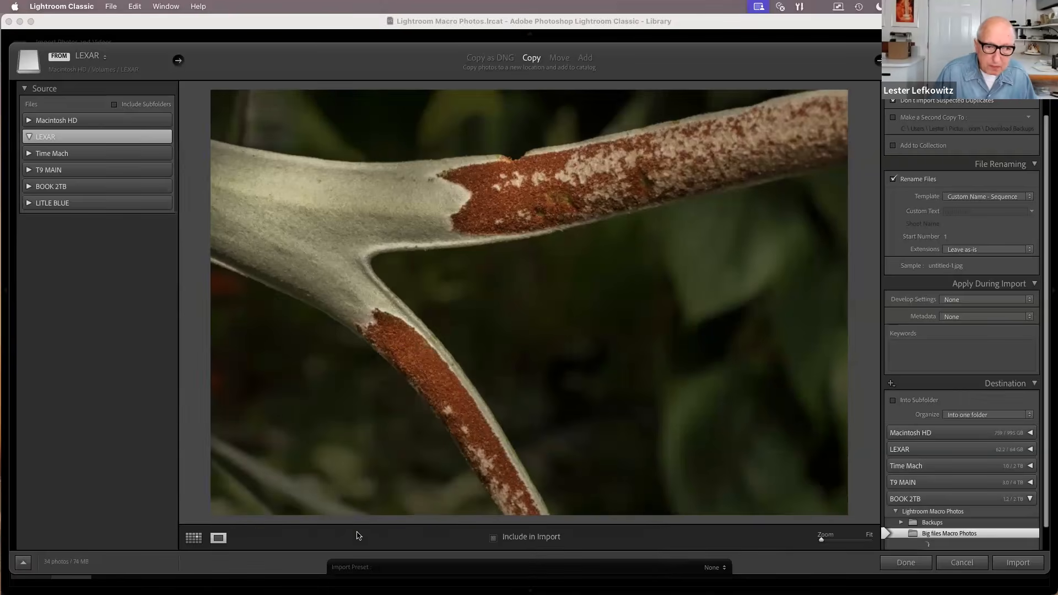
pyautogui.click(193, 537)
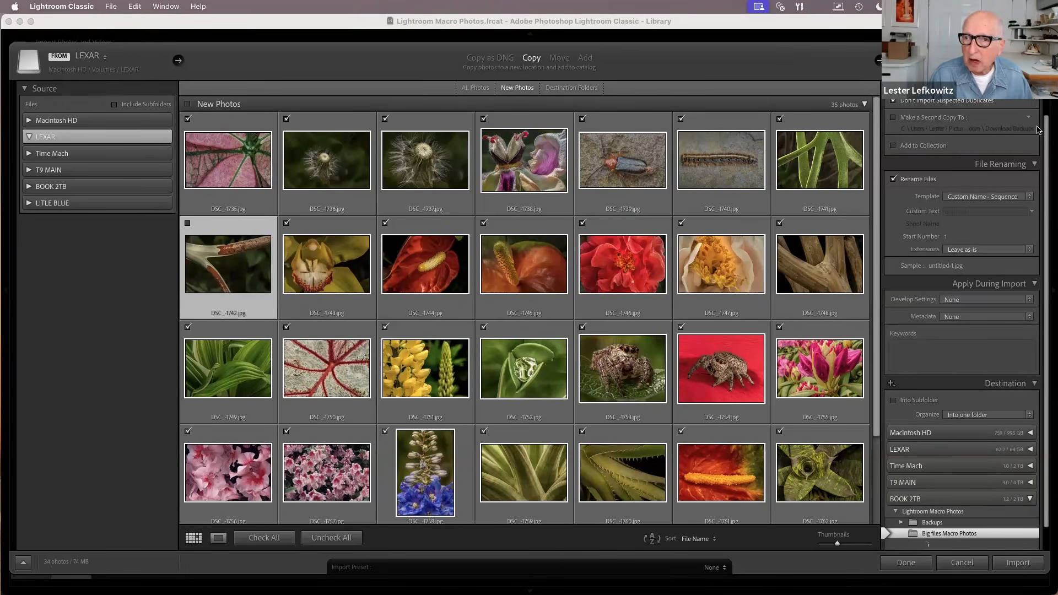
# Review the file handling options and set the custom text for renaming the imported files to 99999
pyautogui.moveTo(1045, 144); pyautogui.dragTo(1045, 98)
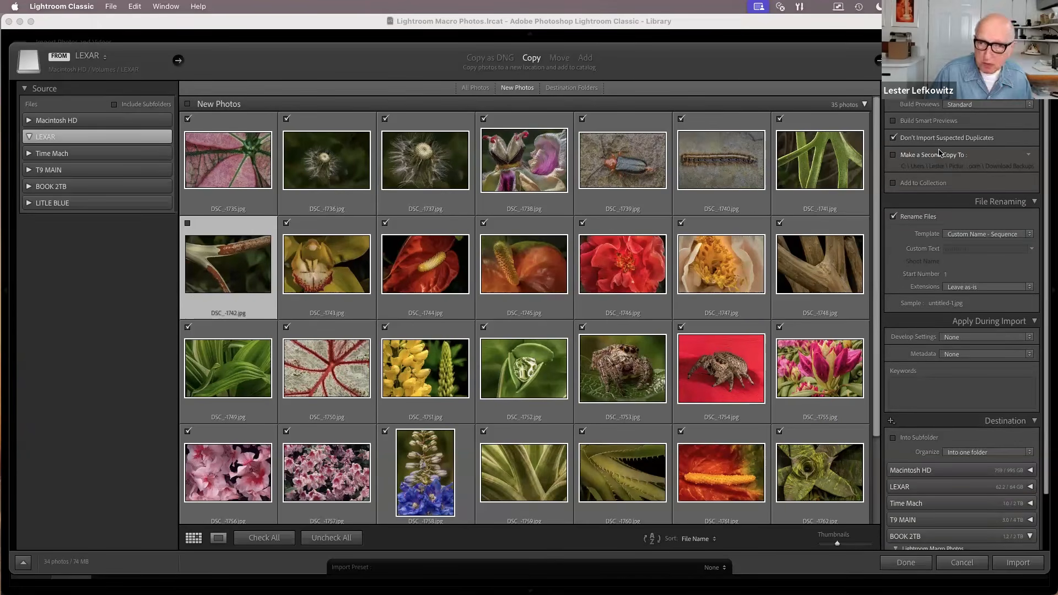
pyautogui.press('alt')
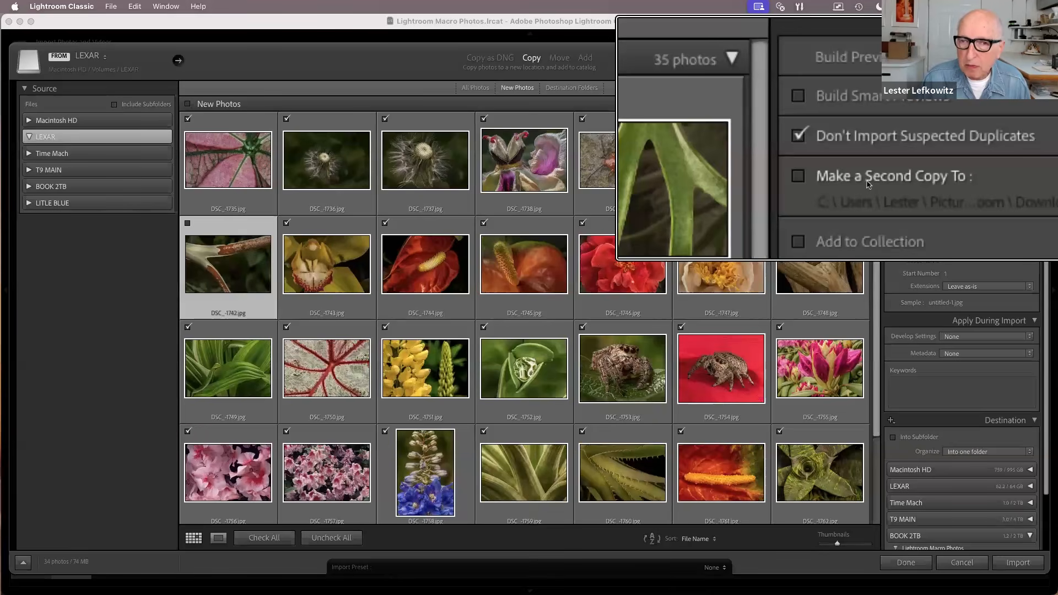
pyautogui.scroll(-1, 923, 189)
pyautogui.scroll(-3, 924, 189)
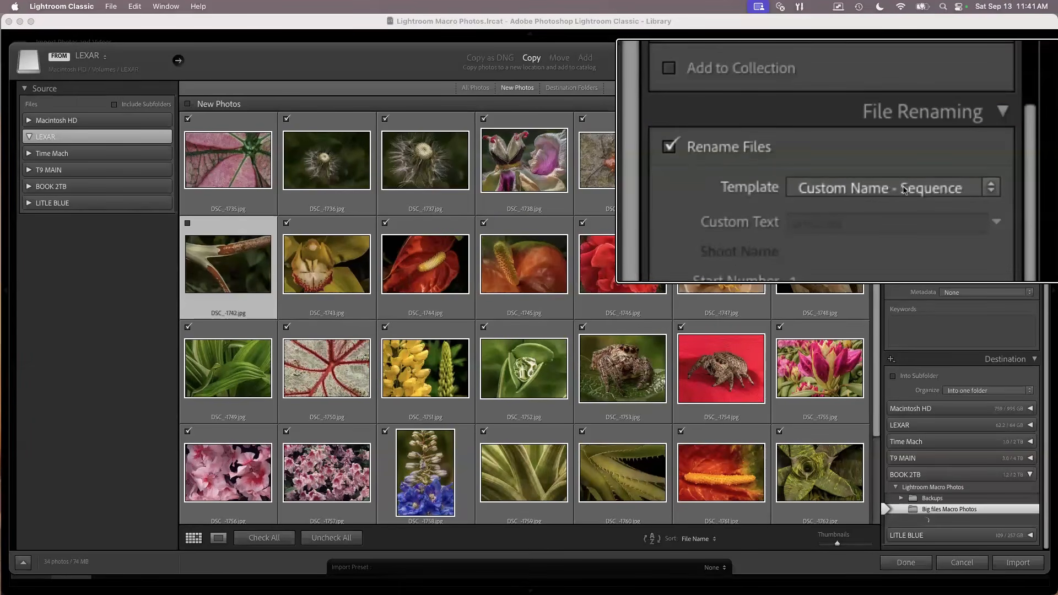
pyautogui.click(862, 225)
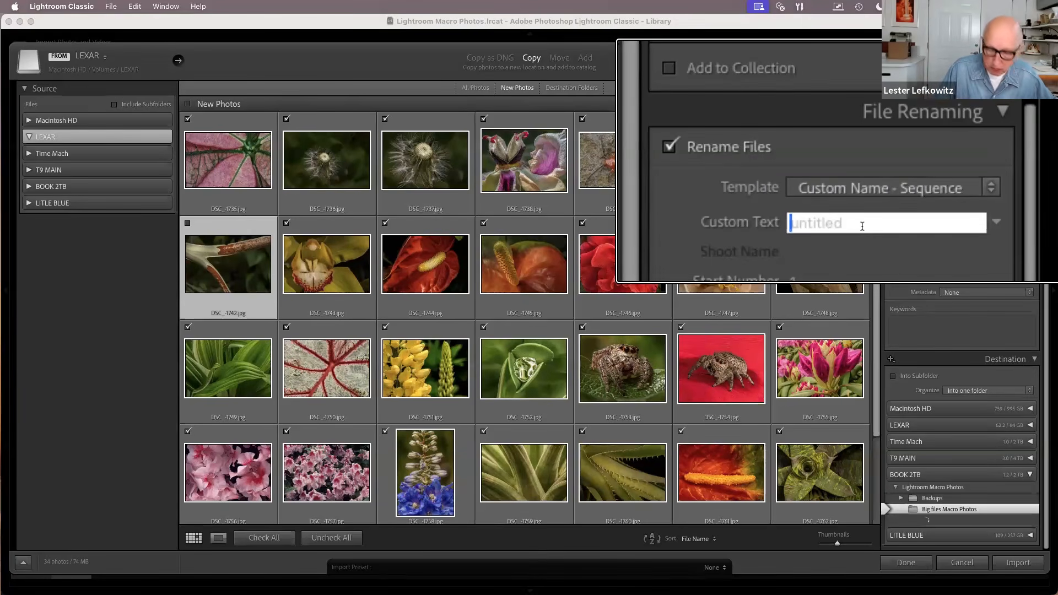
pyautogui.write('999')
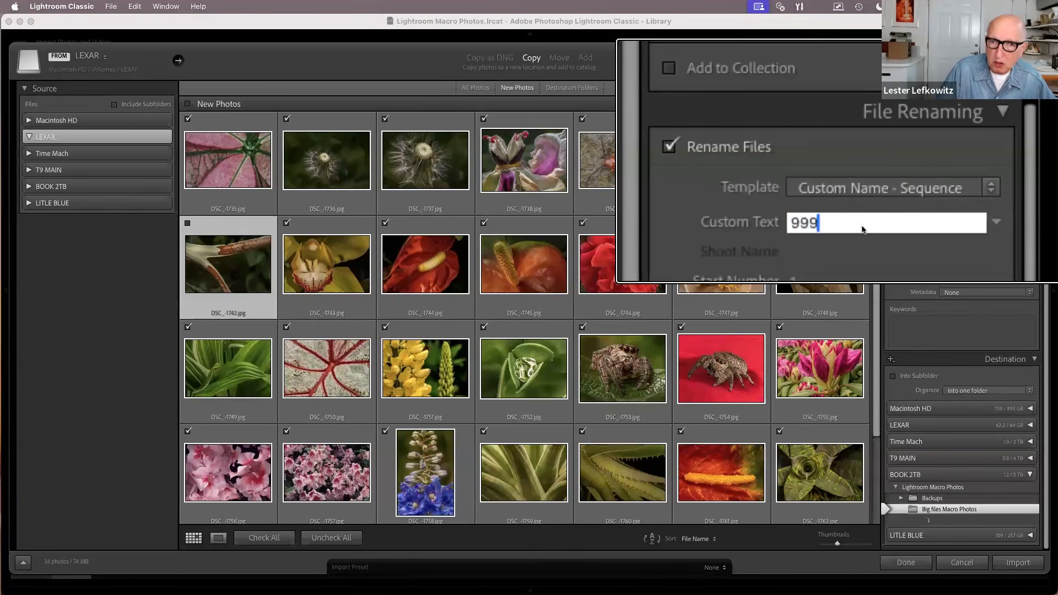
pyautogui.write('99')
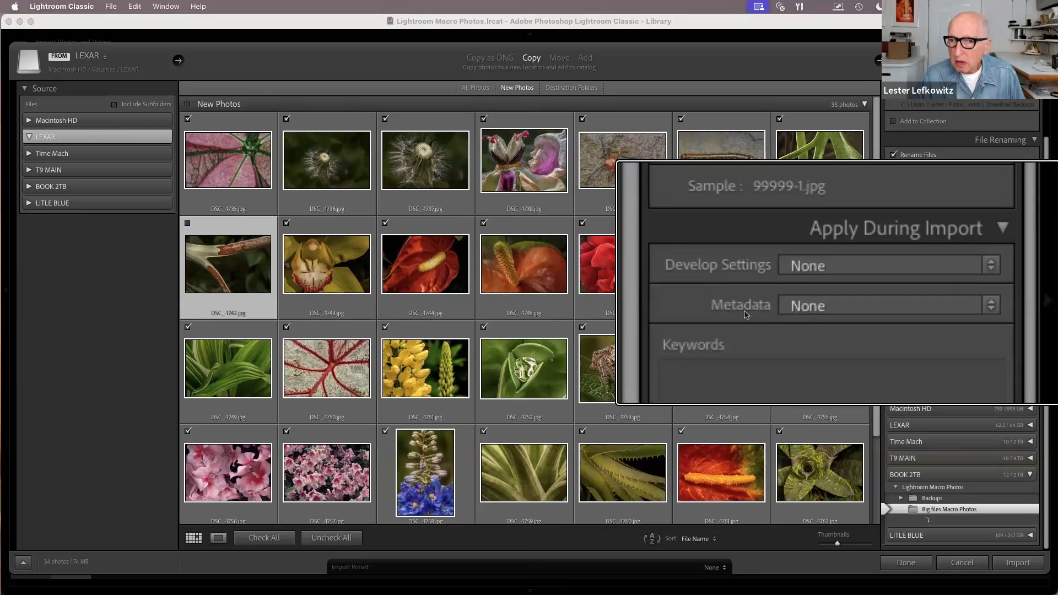
# Set the metadata preset applied during import to LL's
pyautogui.click(990, 310)
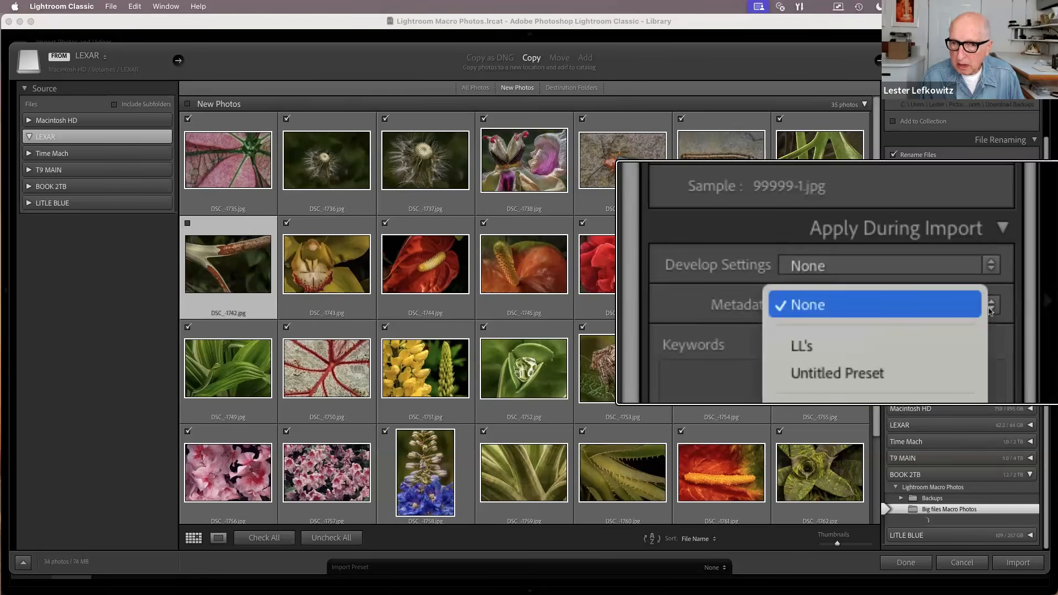
pyautogui.click(797, 347)
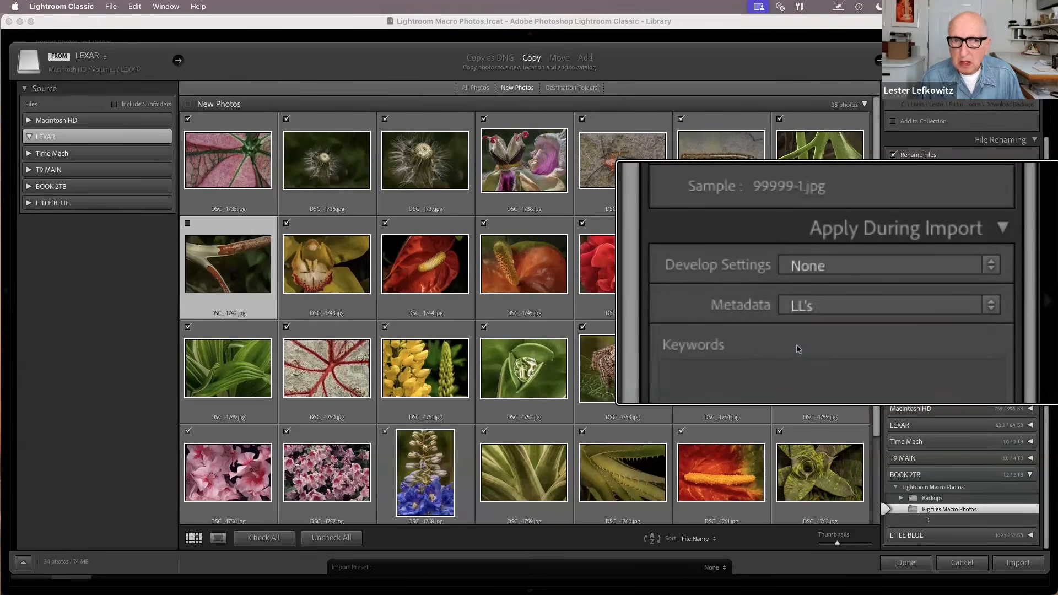
# Open the metadata preset editor, load the LL's preset, examine its IPTC copyright fields, and close the editor
pyautogui.click(991, 309)
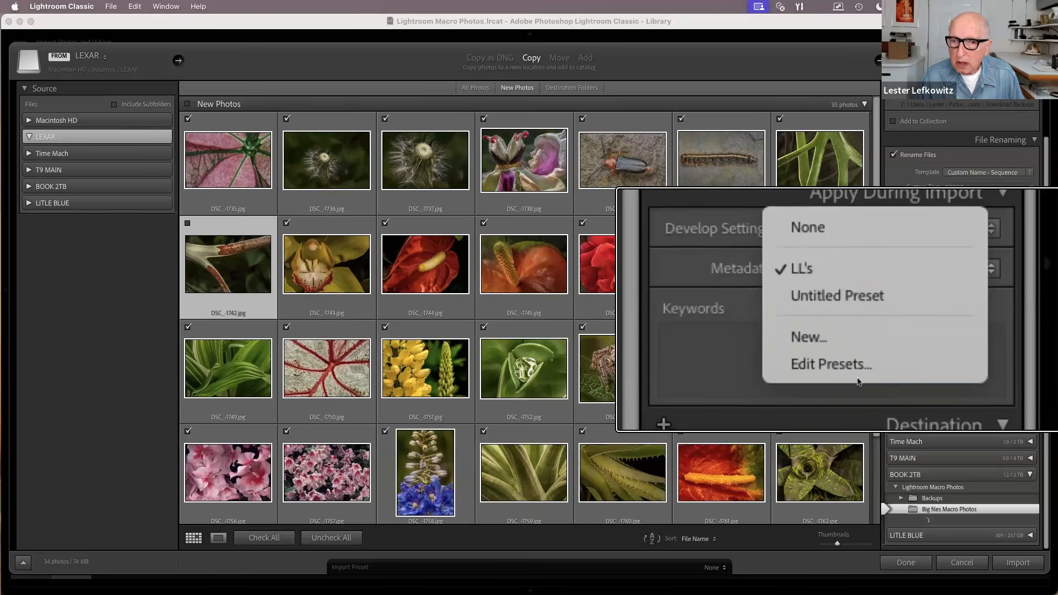
pyautogui.click(841, 366)
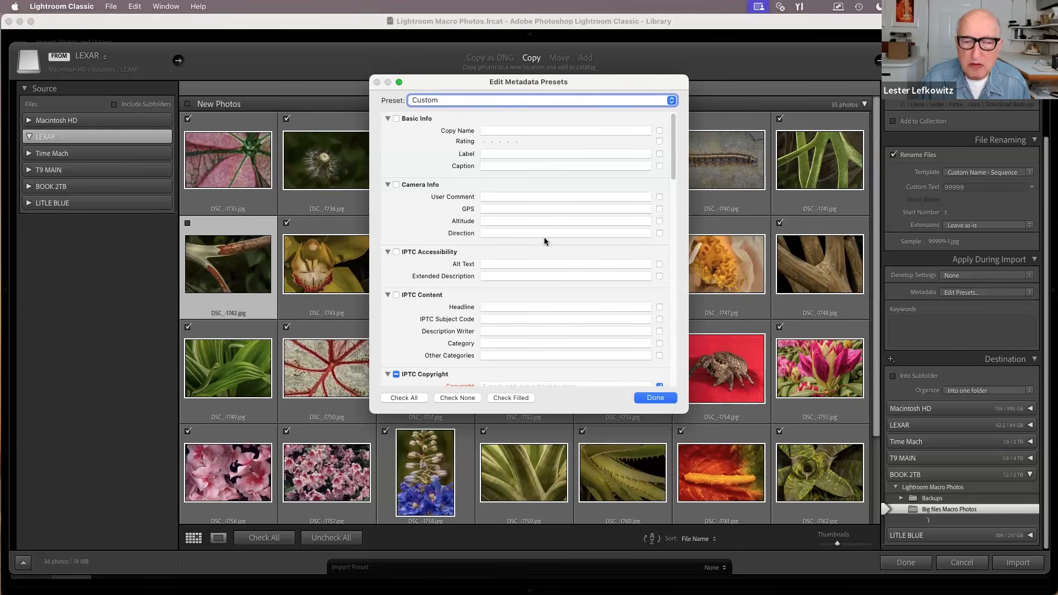
pyautogui.scroll(-4, 544, 235)
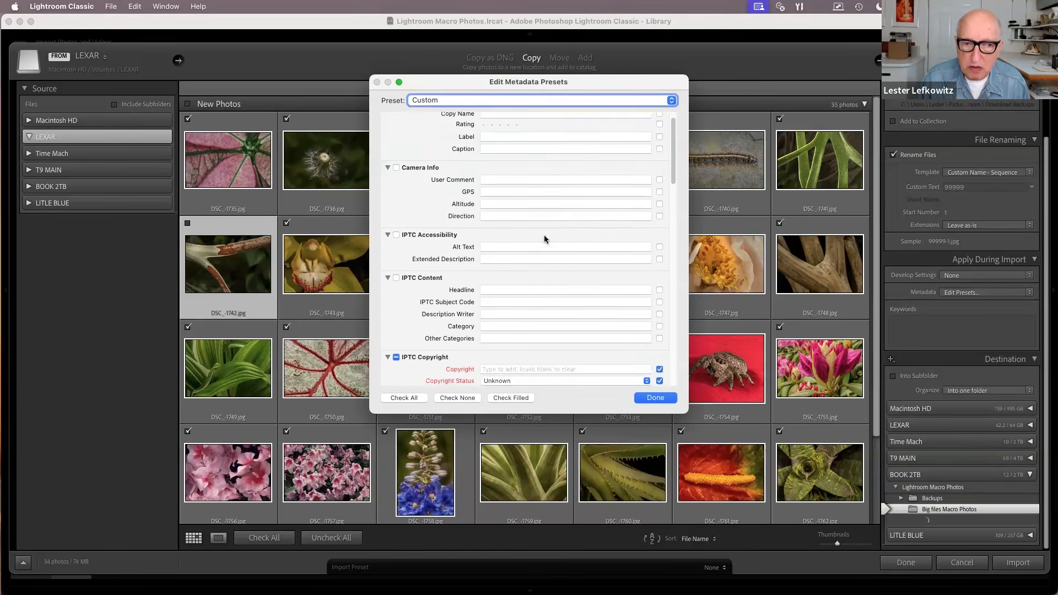
pyautogui.scroll(-1, 544, 239)
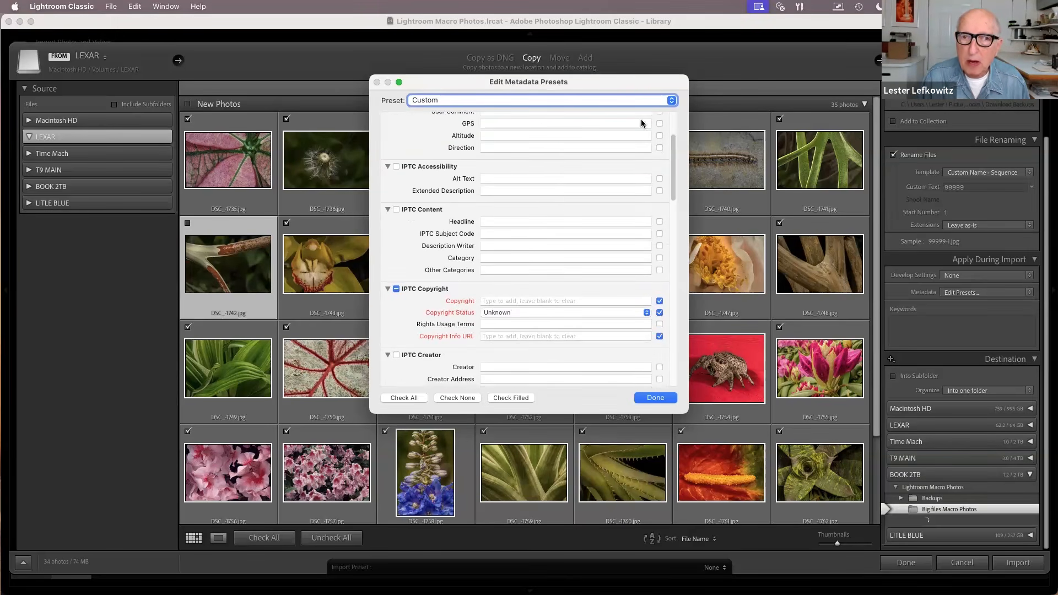
pyautogui.click(671, 101)
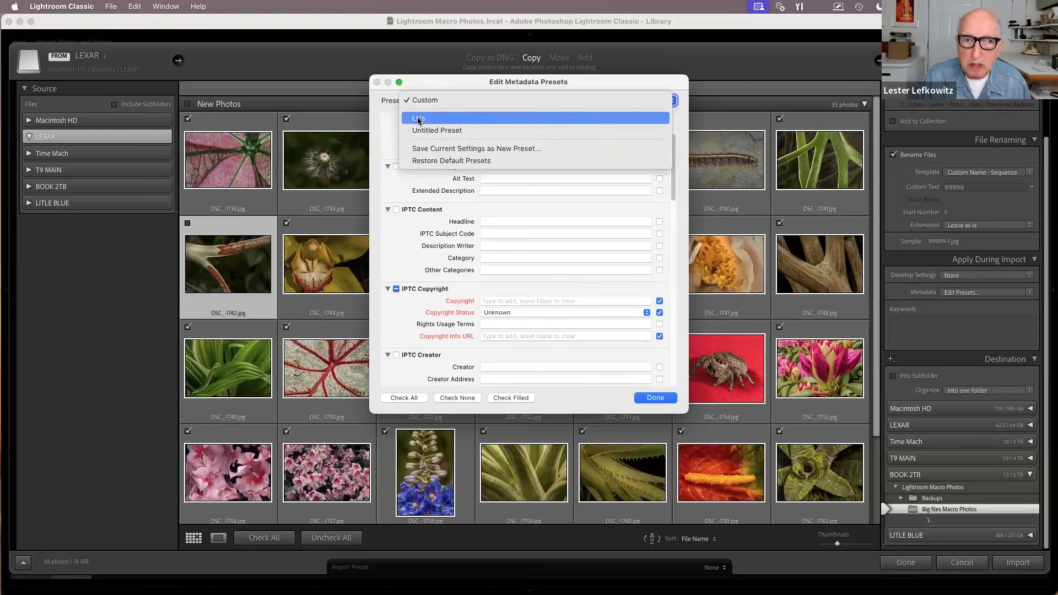
pyautogui.click(418, 122)
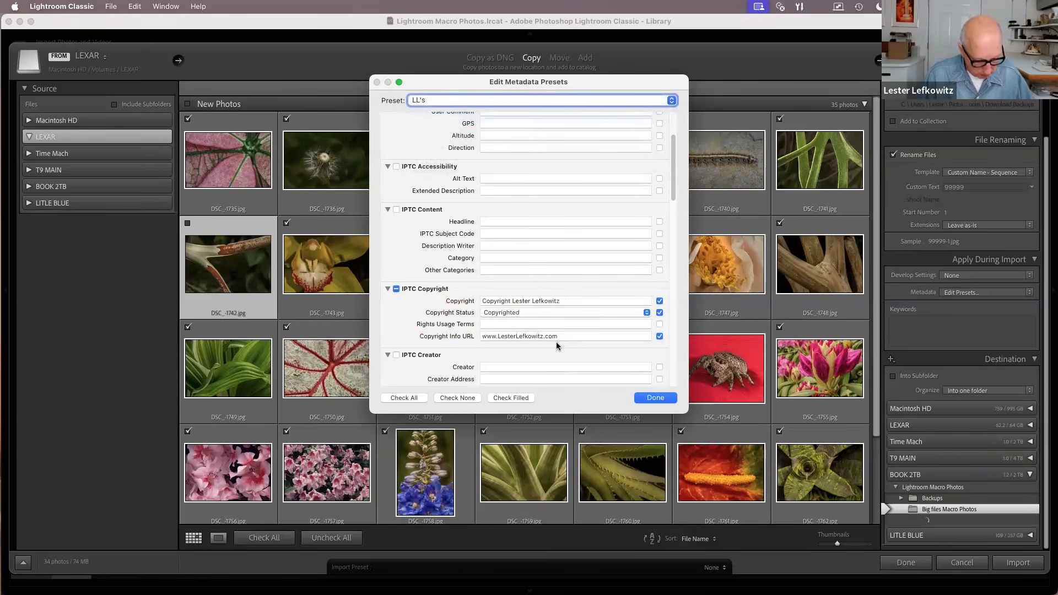
pyautogui.press('alt')
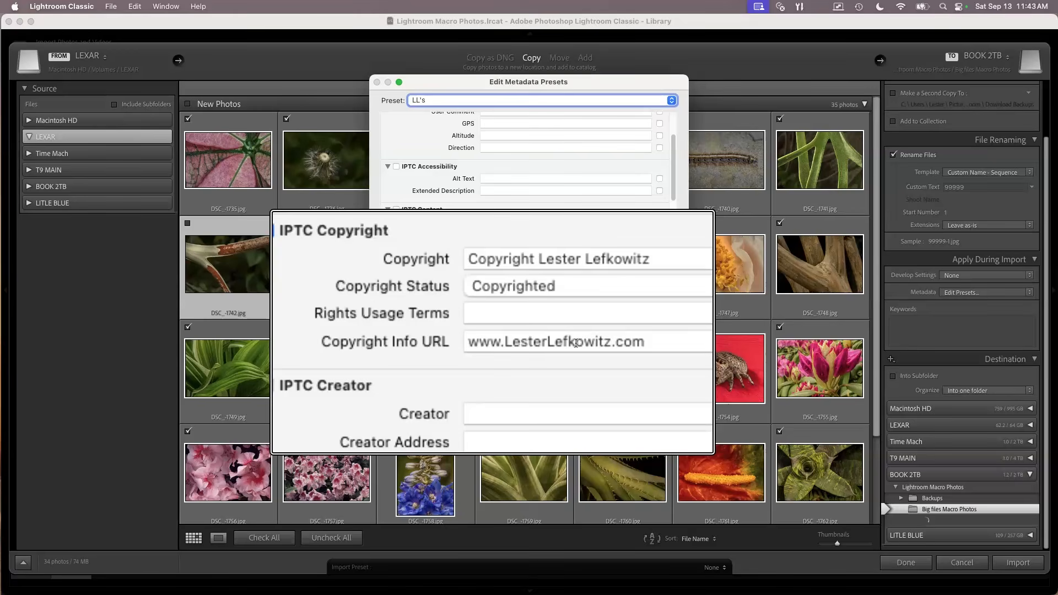
pyautogui.press('alt')
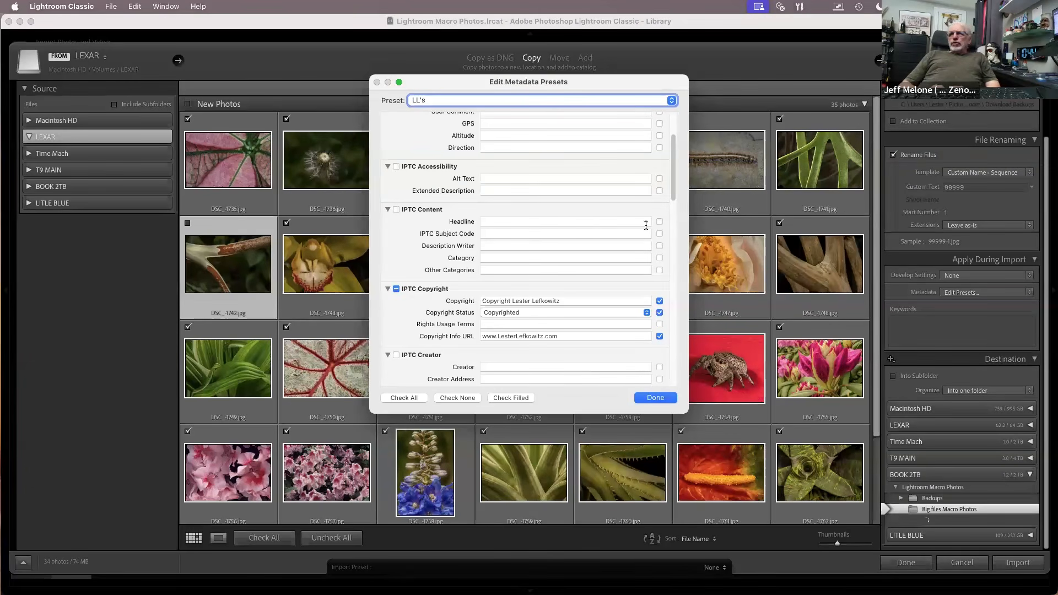
pyautogui.scroll(2, 674, 186)
pyautogui.scroll(3, 673, 179)
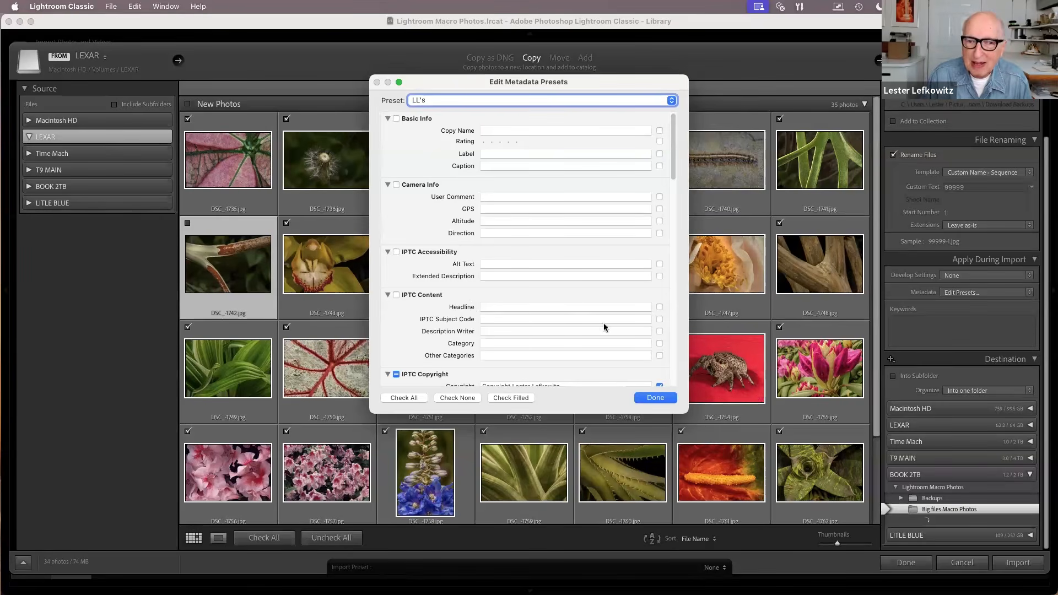
pyautogui.click(647, 398)
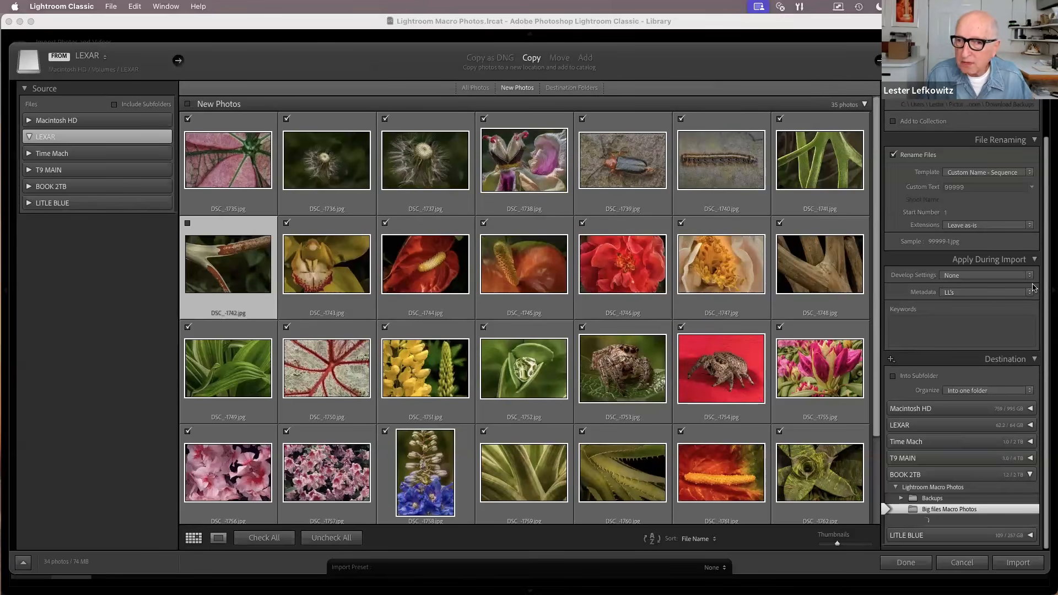
# Enter Planting Fields Arboretum and Oyster Bay as keywords applied to the photos during import
pyautogui.press('alt')
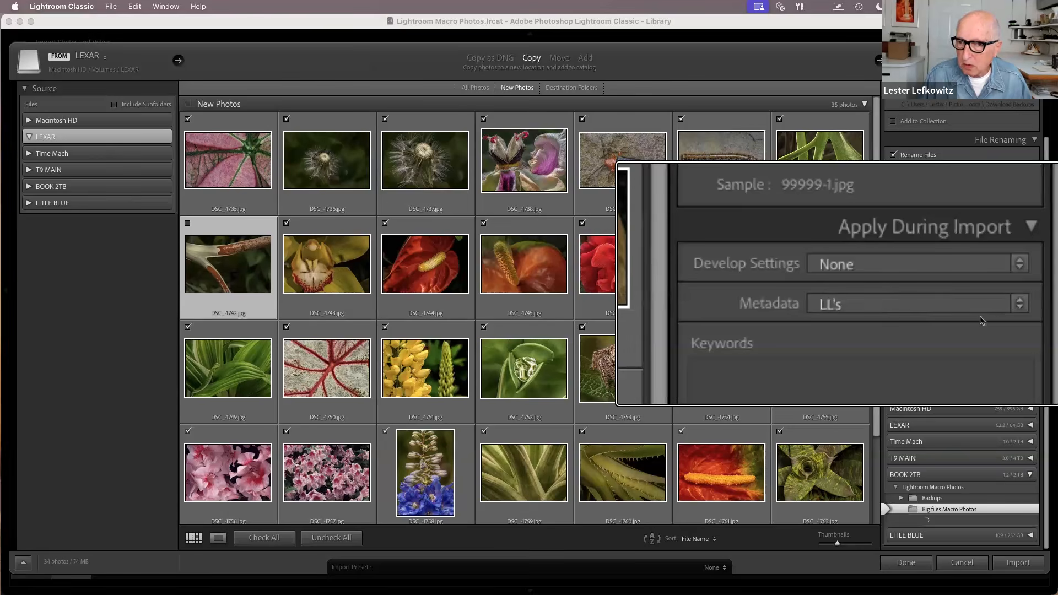
pyautogui.click(948, 384)
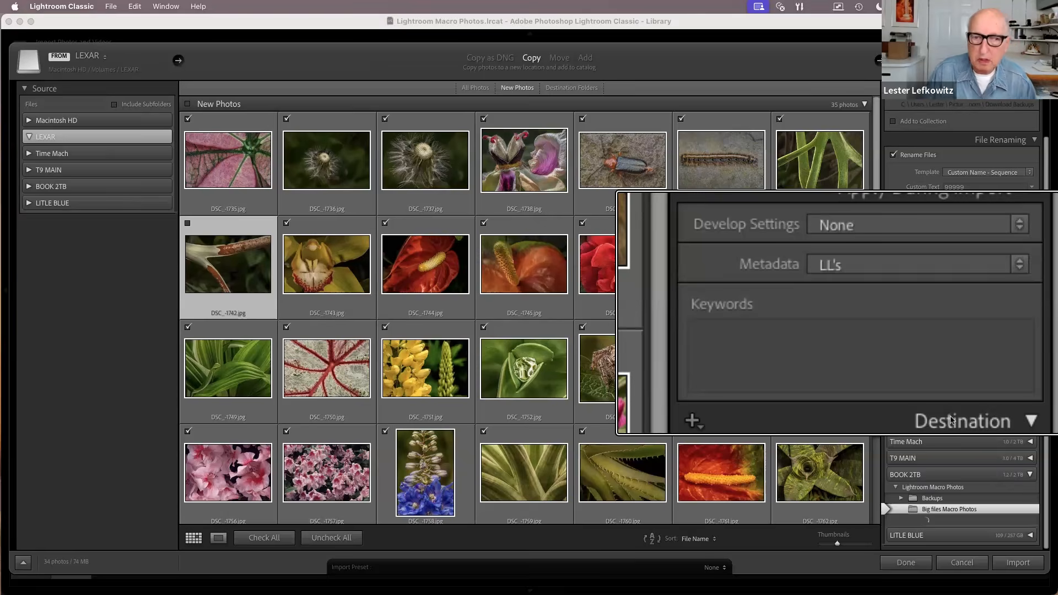
pyautogui.click(716, 329)
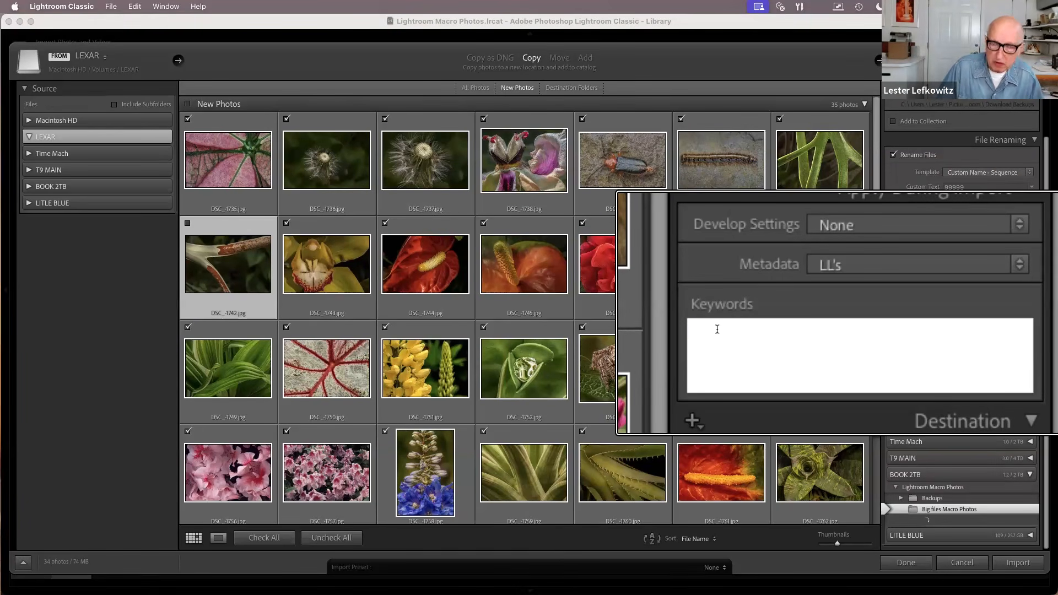
pyautogui.write('Plant')
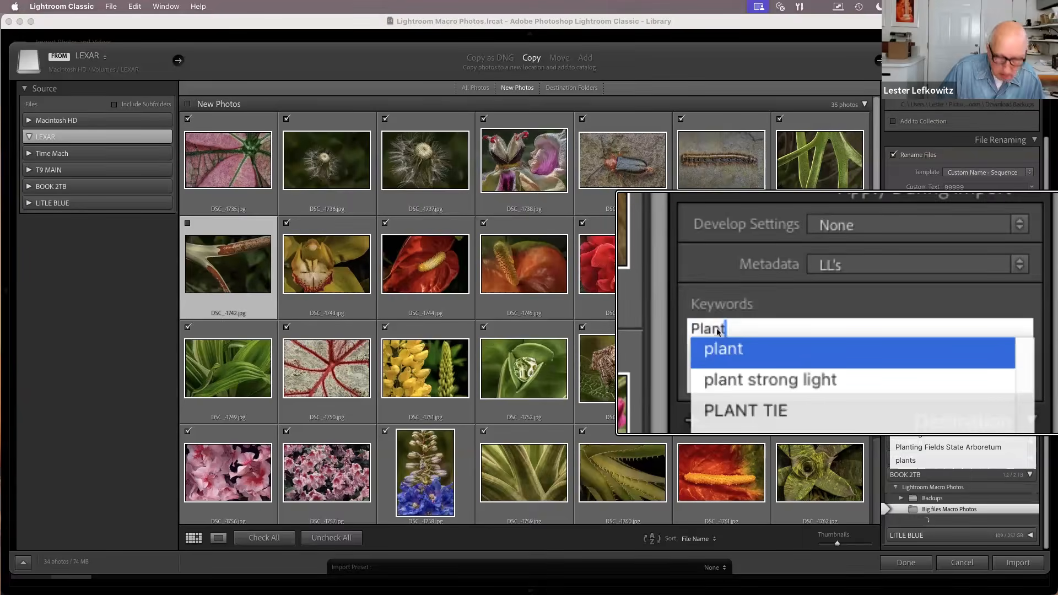
pyautogui.write('ing Fields')
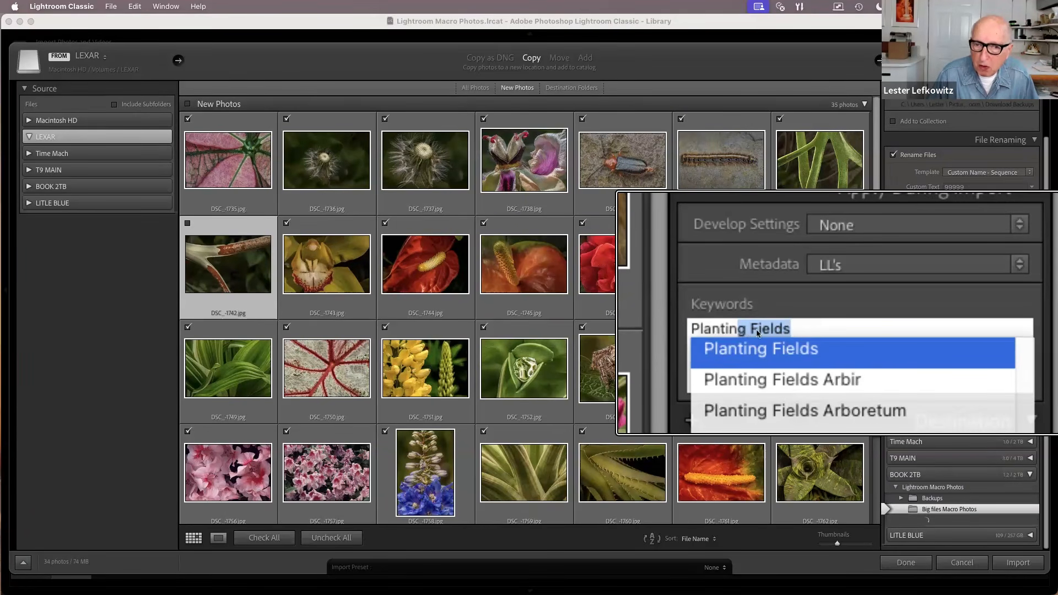
pyautogui.click(741, 411)
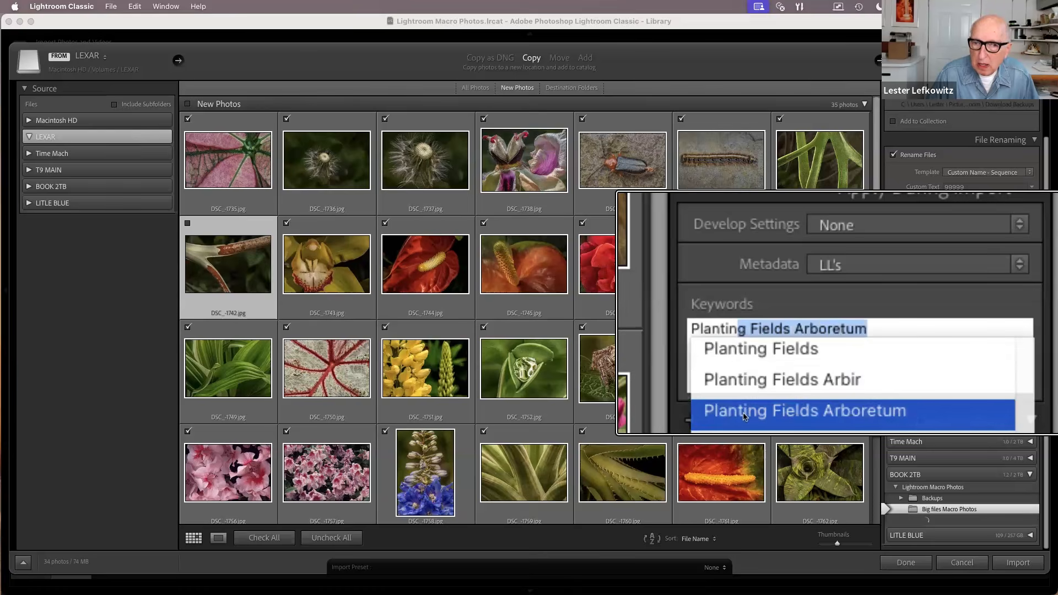
pyautogui.press('Return')
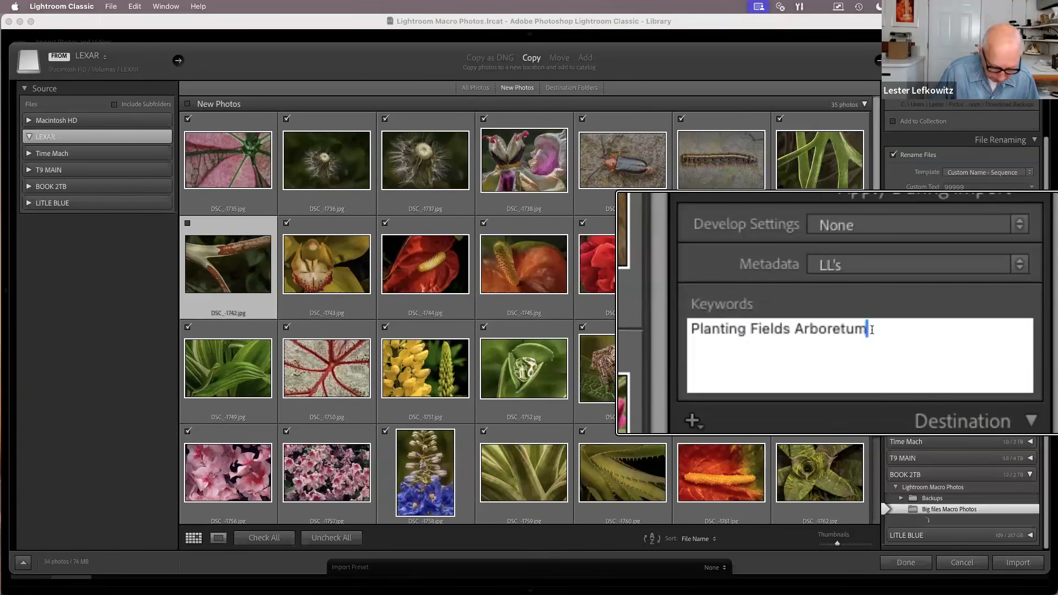
pyautogui.write(',')
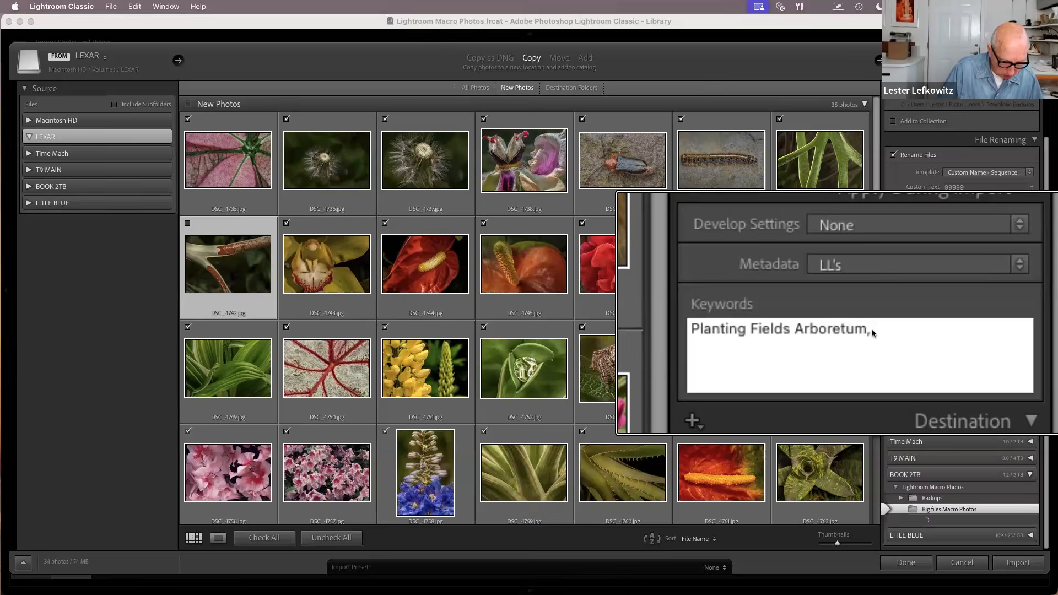
pyautogui.write('Oyster Bay')
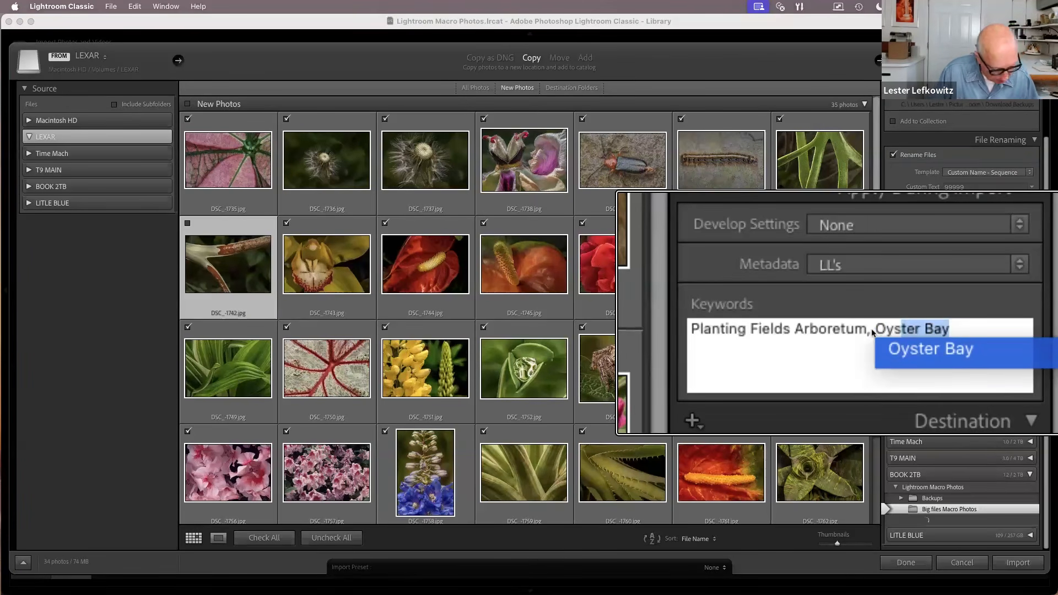
pyautogui.press('Return')
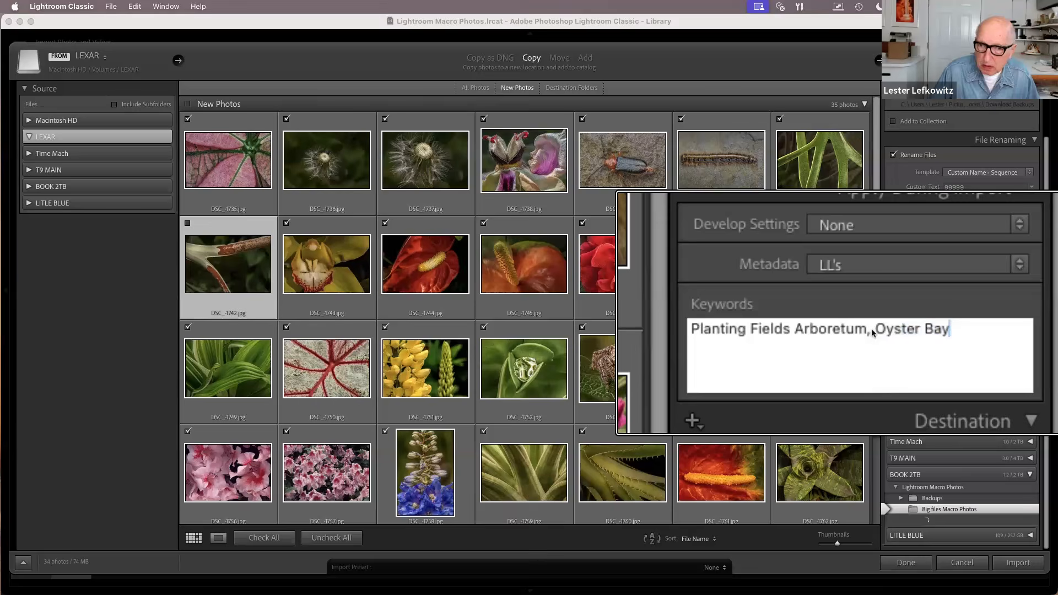
# Add Long Island, New York and Coe Estate to the import keywords, separated by commas
pyautogui.write(', ')
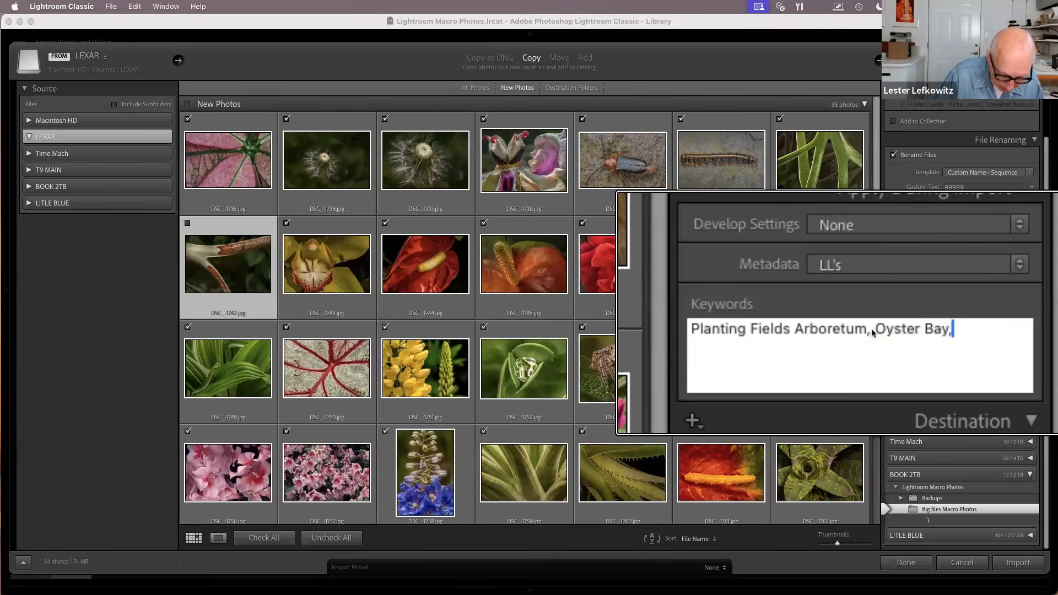
pyautogui.write('Long')
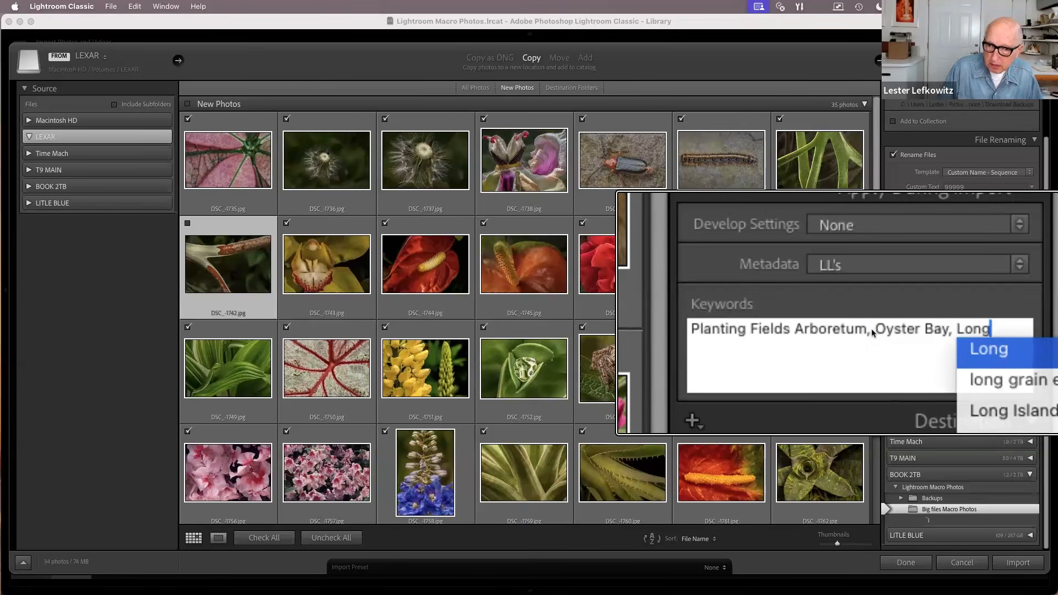
pyautogui.write(' Islan')
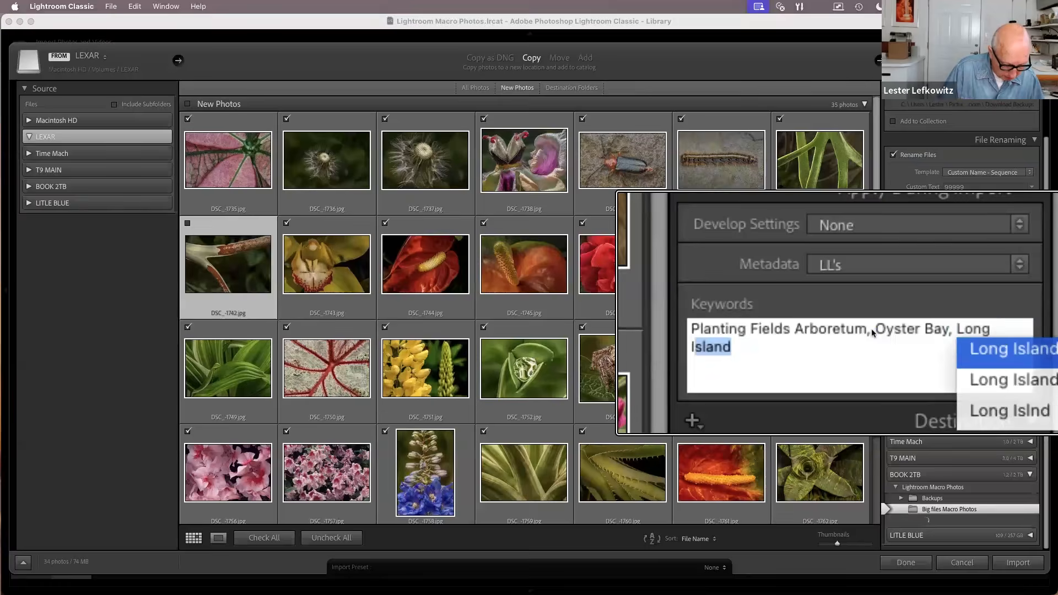
pyautogui.write('d')
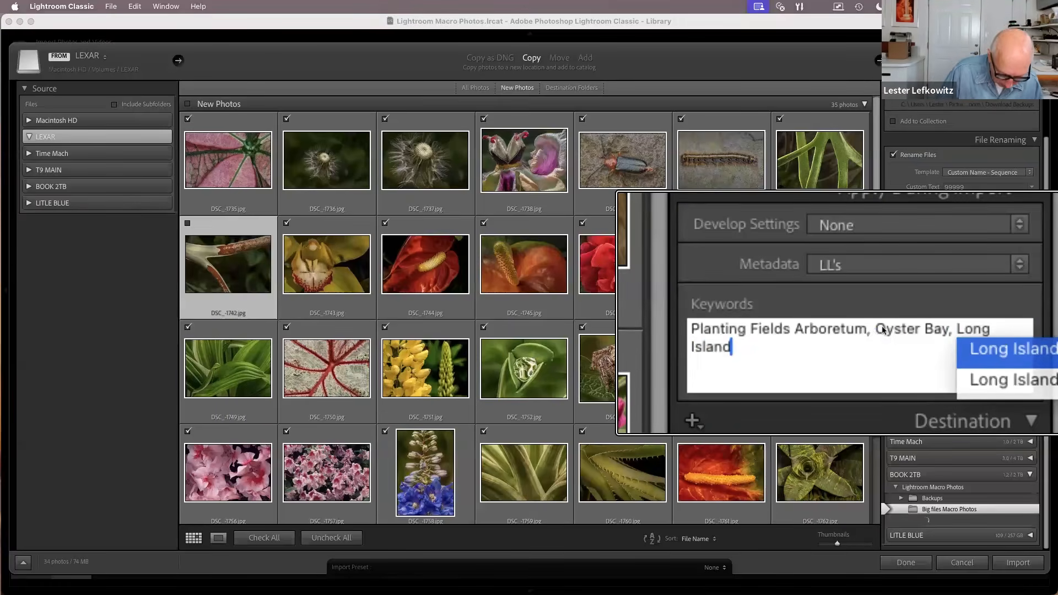
pyautogui.write(', New York')
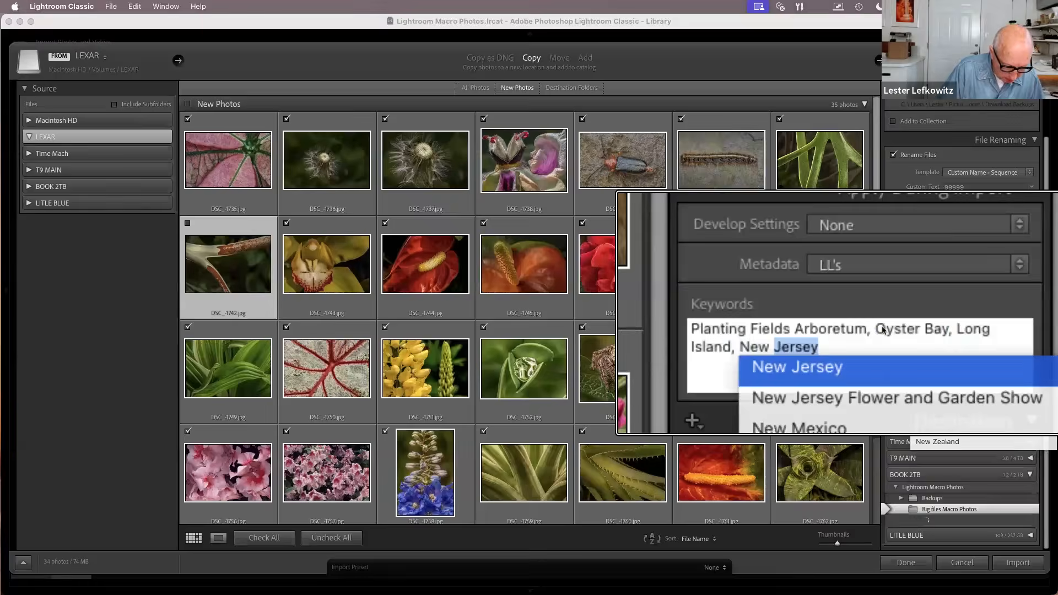
pyautogui.write(',')
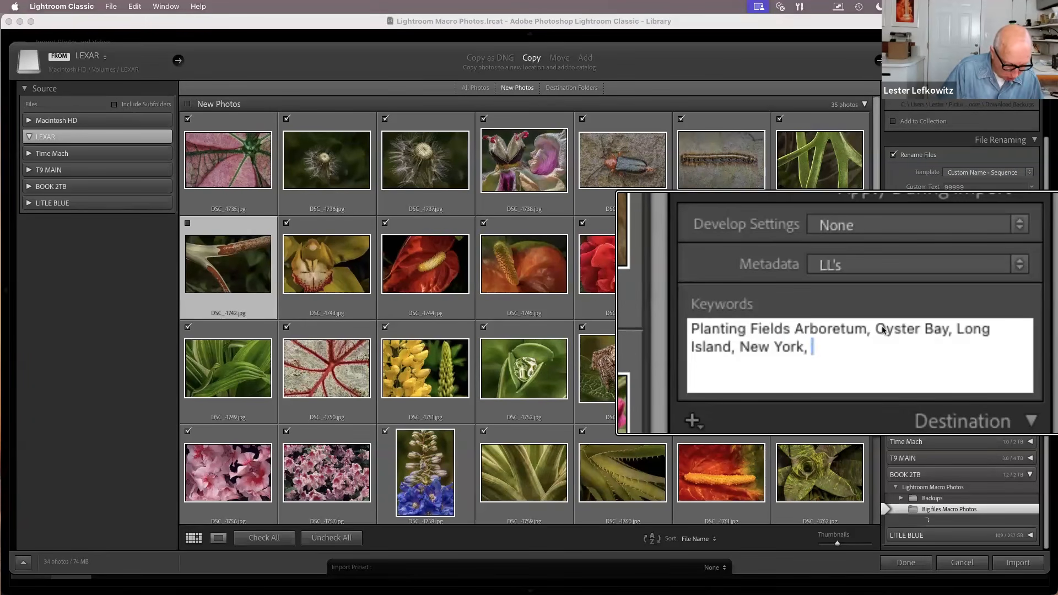
pyautogui.write('Coe')
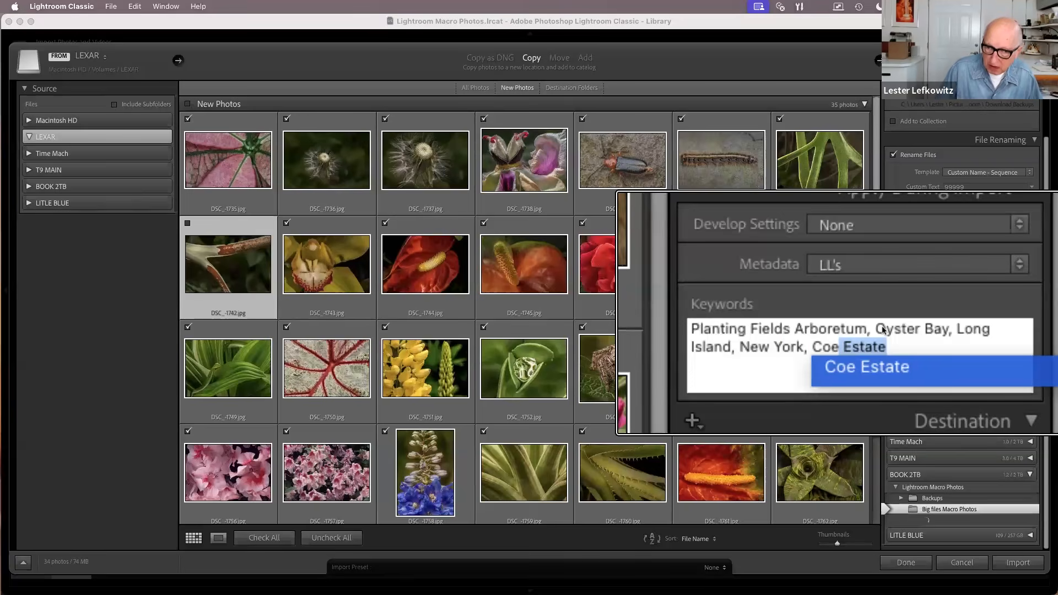
pyautogui.press('Return')
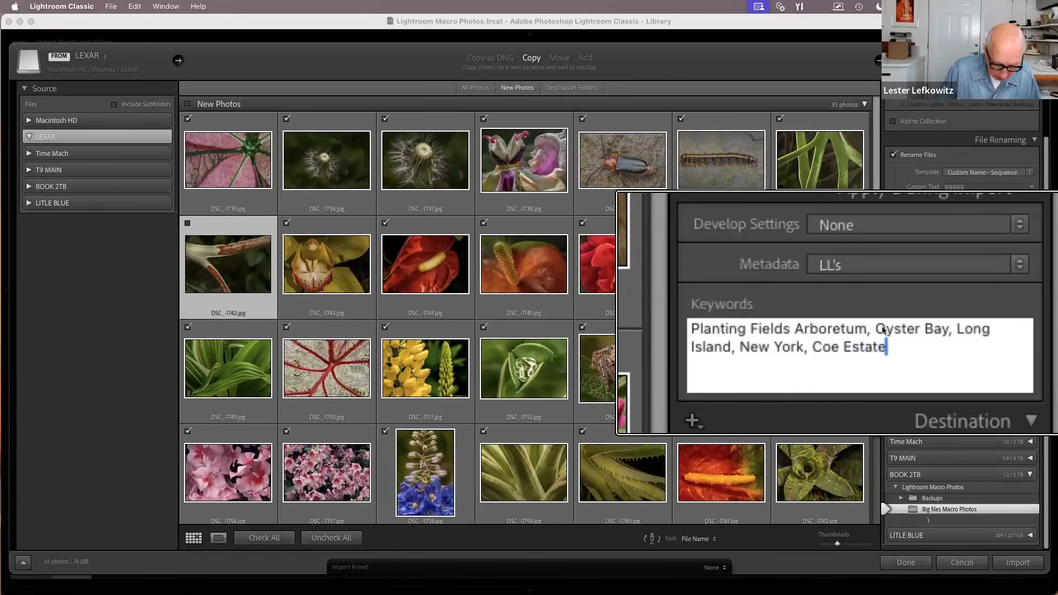
# Add snow storm, my birthday and American Garden Society to the end of the import keywords
pyautogui.write(',')
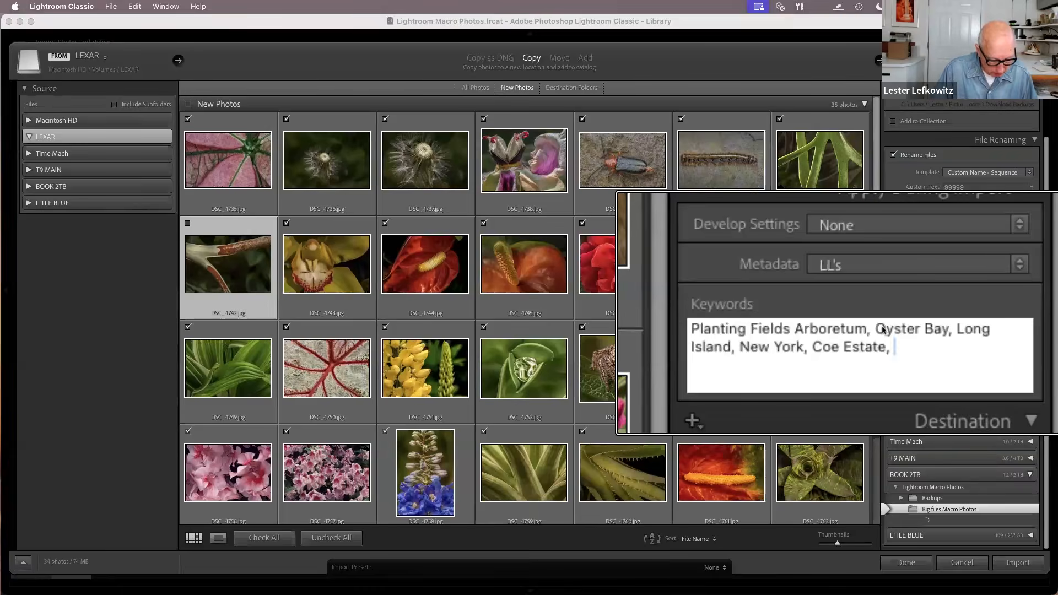
pyautogui.write('sn')
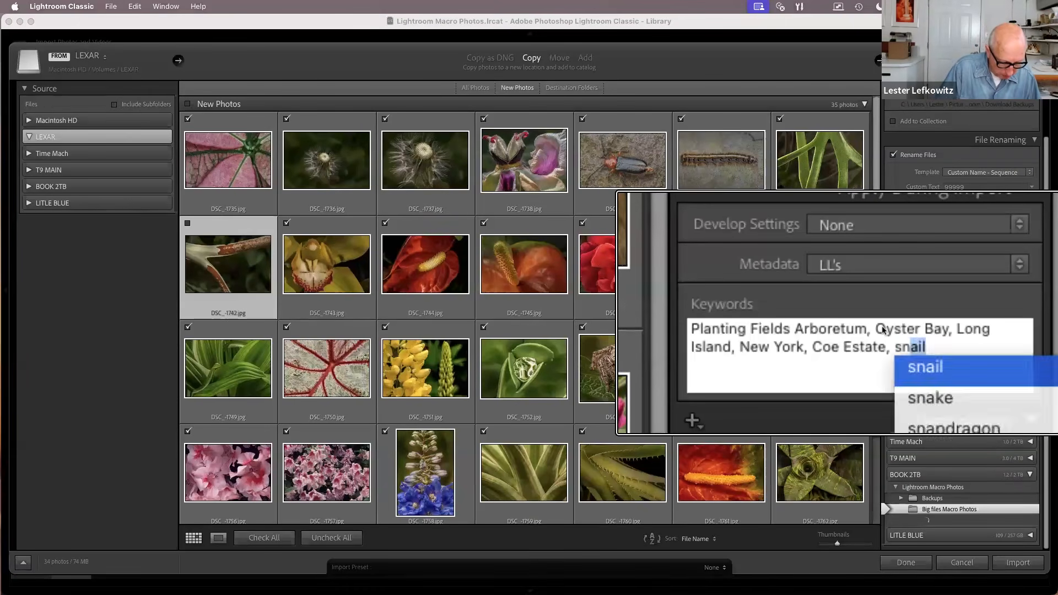
pyautogui.write('ow storm')
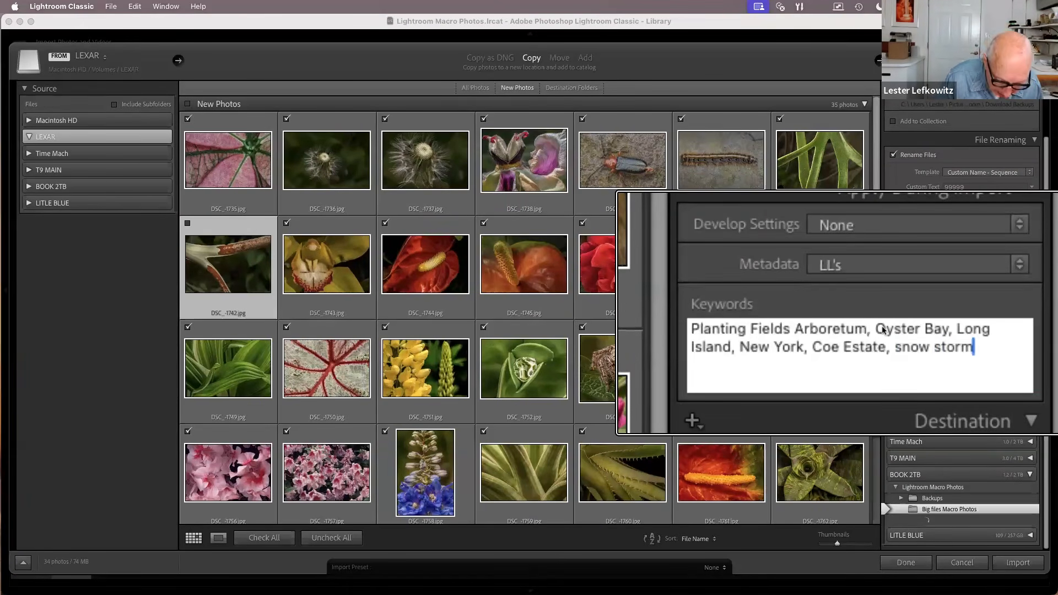
pyautogui.write(', m')
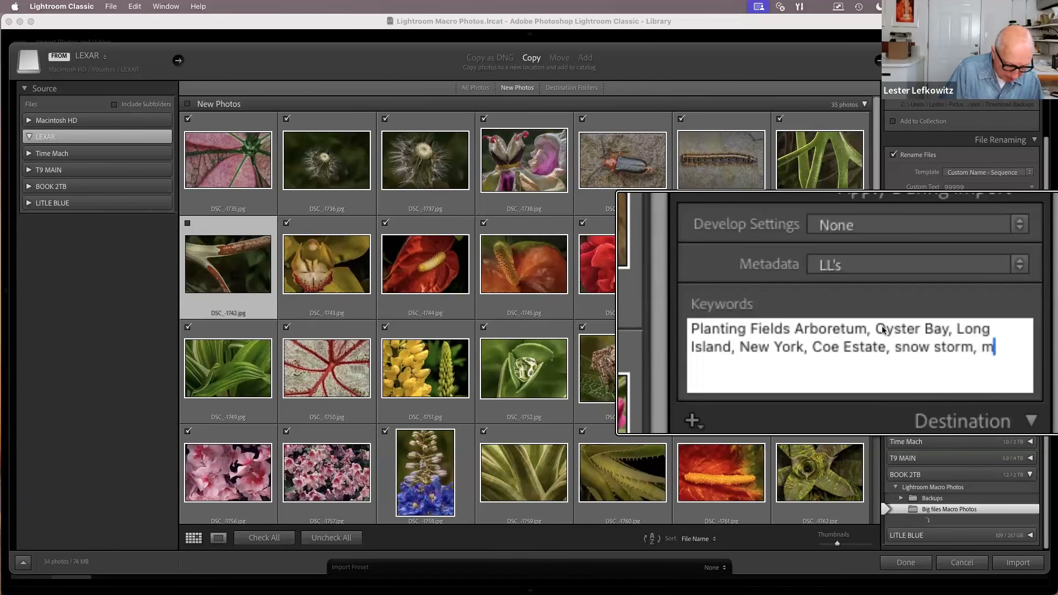
pyautogui.write('y bir')
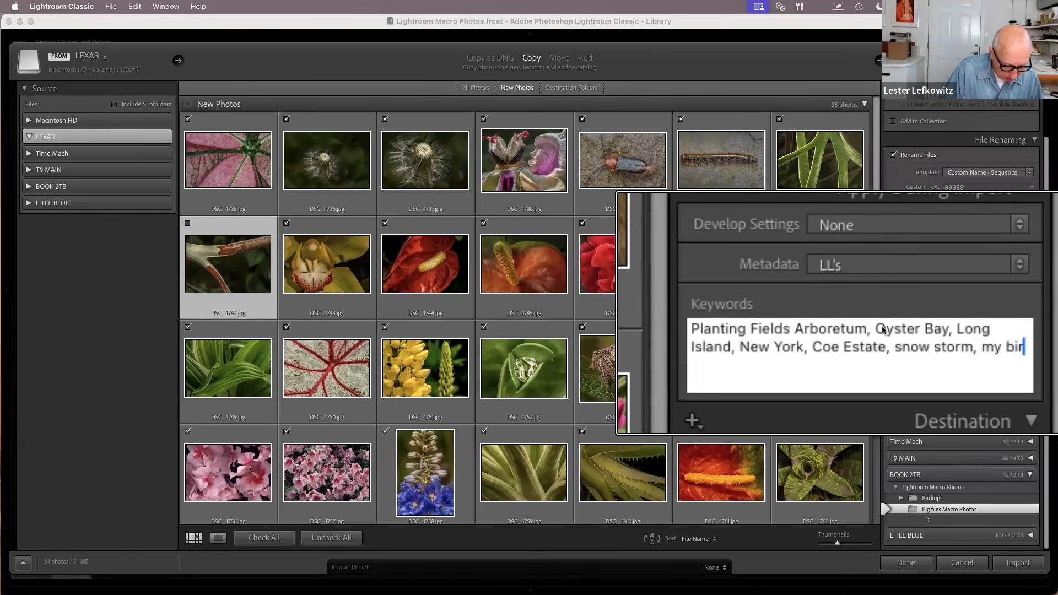
pyautogui.write('thday')
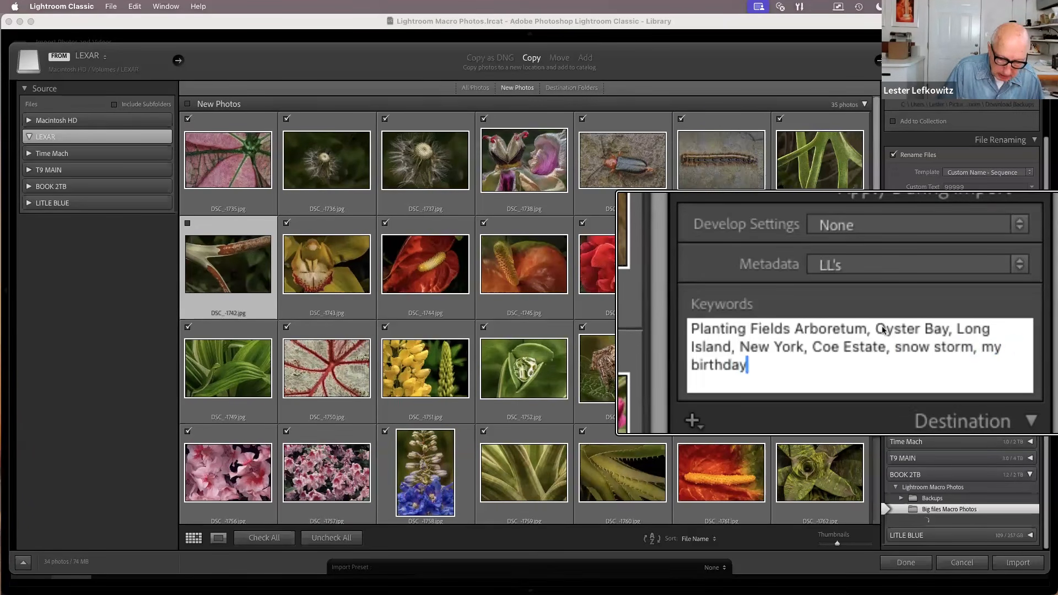
pyautogui.write(', ')
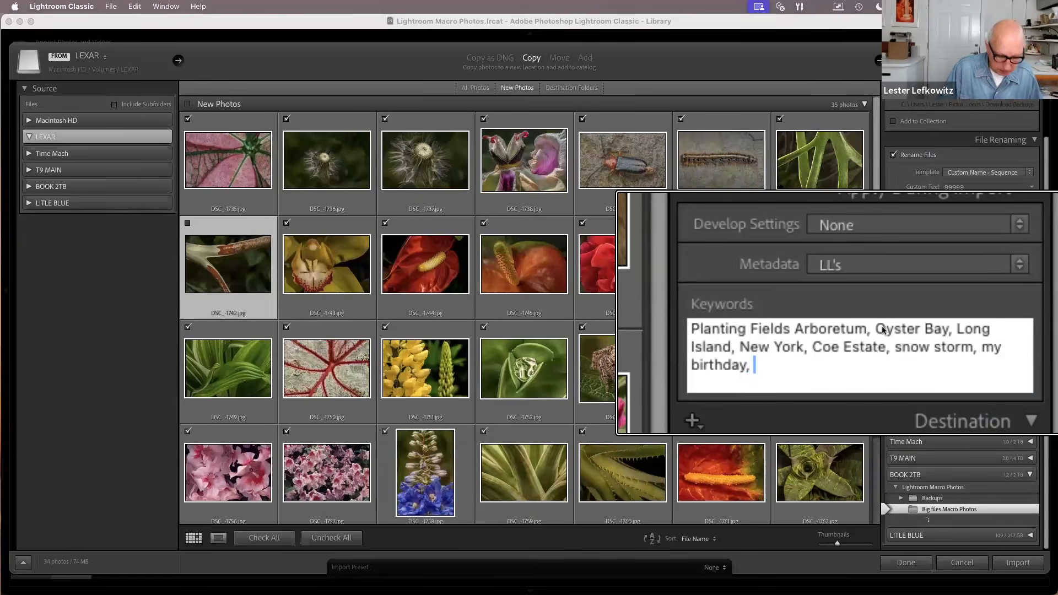
pyautogui.write('American Garden Society')
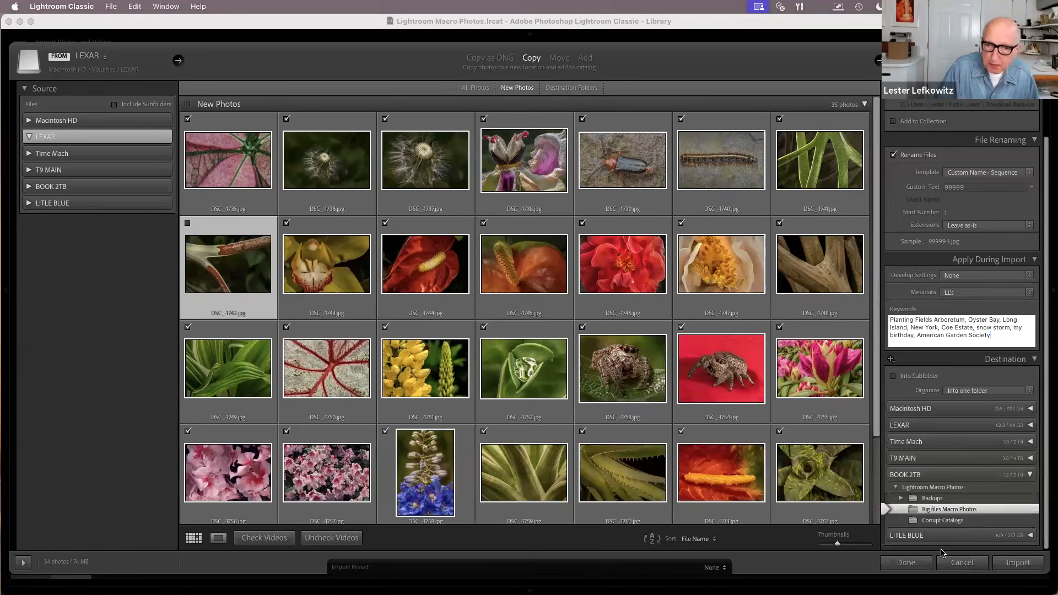
# Import the checked photos from the card and bring up the keyword tags of the imported photo 99999-11.jpg
pyautogui.click(1015, 563)
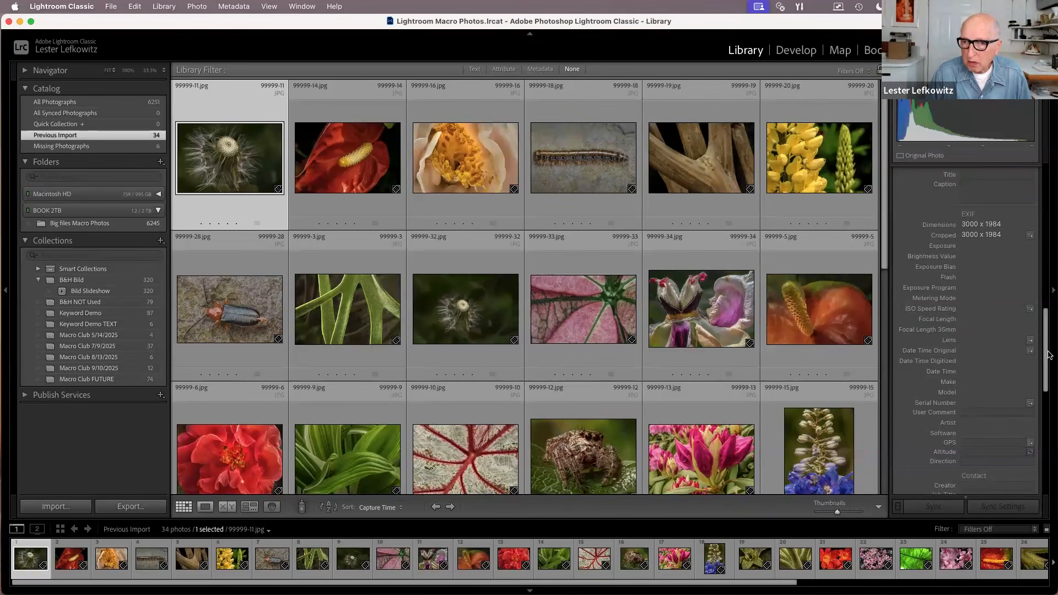
pyautogui.moveTo(1048, 356); pyautogui.dragTo(1046, 188)
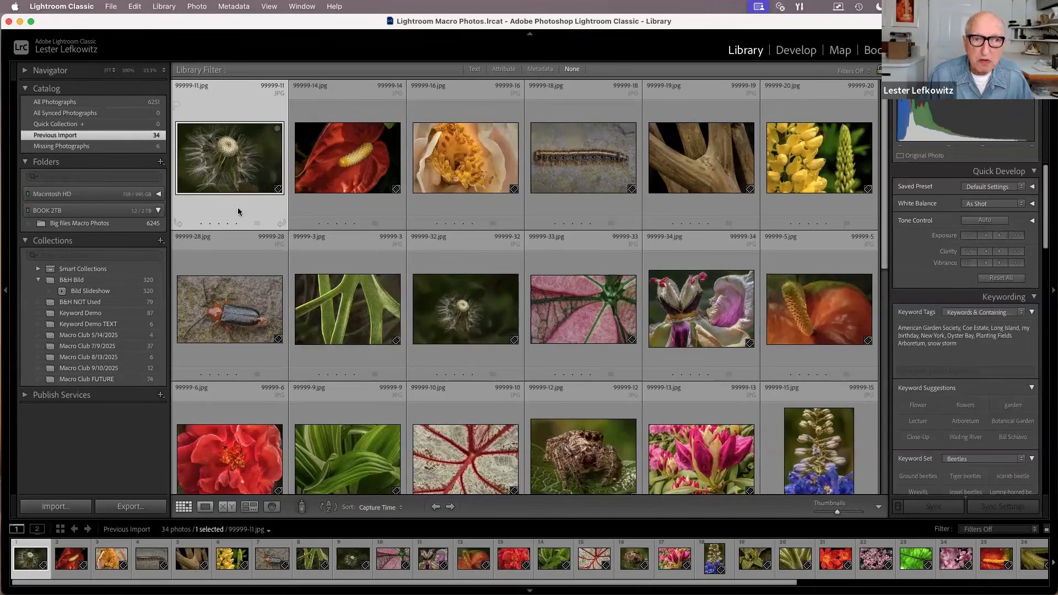
# Apply the suggested keyword Flower to the ten flower photos in the first three rows of the import, and collapse the keyword tags
pyautogui.keyDown('super'); pyautogui.click(404, 209); pyautogui.keyUp('super')
pyautogui.keyDown('super'); pyautogui.click(443, 209); pyautogui.keyUp('super')
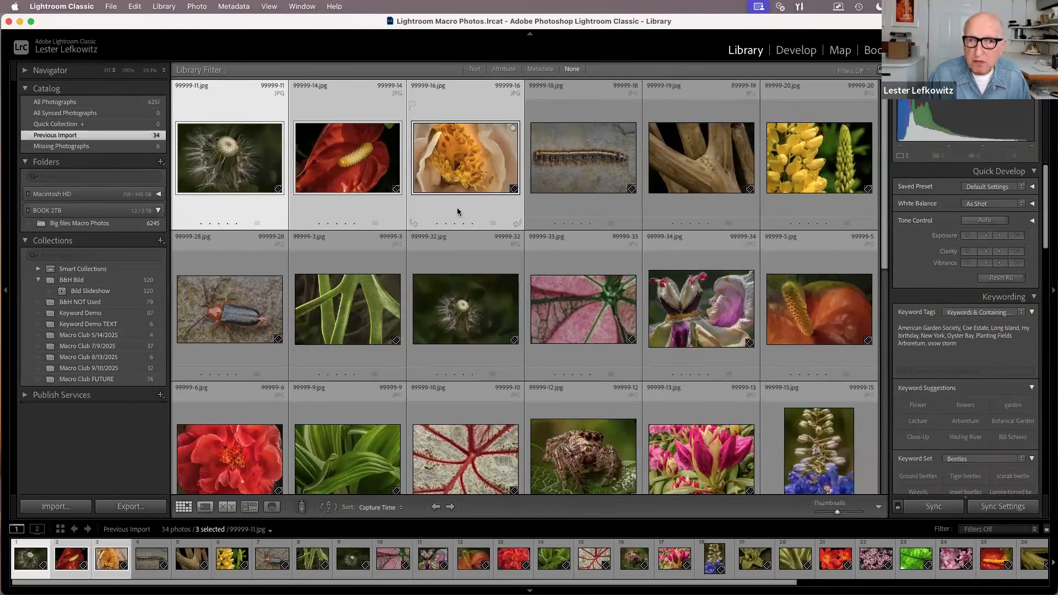
pyautogui.keyDown('super'); pyautogui.click(764, 215); pyautogui.keyUp('super')
pyautogui.keyDown('super'); pyautogui.click(513, 359); pyautogui.keyUp('super')
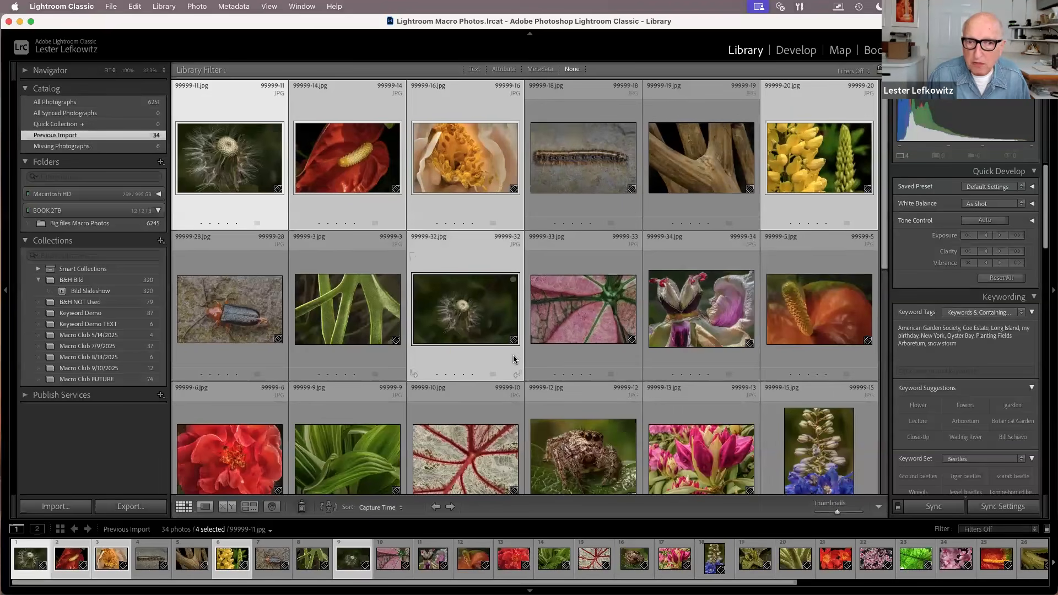
pyautogui.keyDown('super'); pyautogui.click(683, 364); pyautogui.keyUp('super')
pyautogui.keyDown('super'); pyautogui.click(705, 364); pyautogui.keyUp('super')
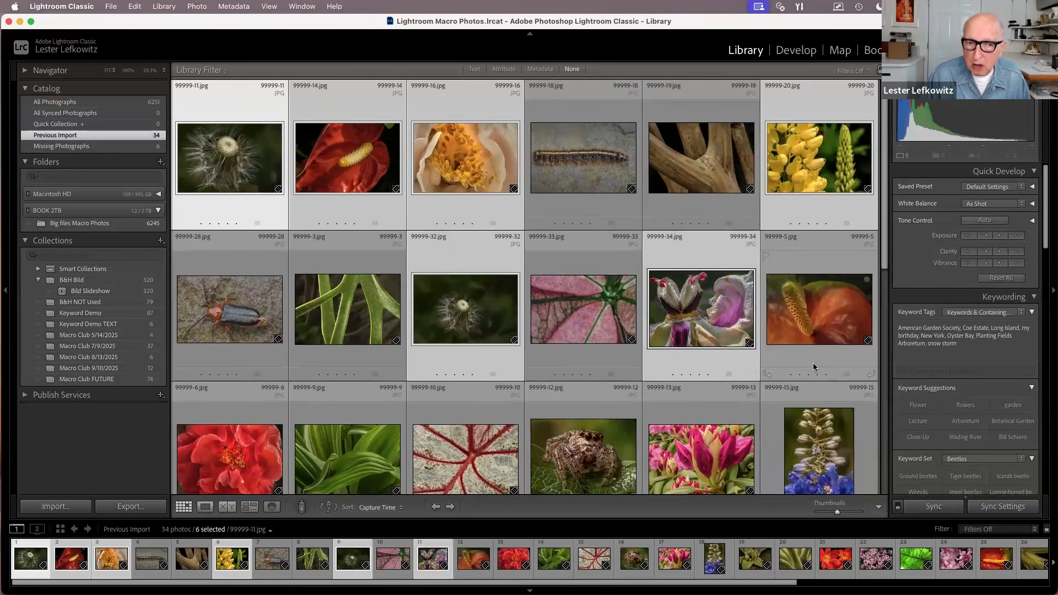
pyautogui.keyDown('super'); pyautogui.click(816, 365); pyautogui.keyUp('super')
pyautogui.keyDown('super'); pyautogui.click(274, 439); pyautogui.keyUp('super')
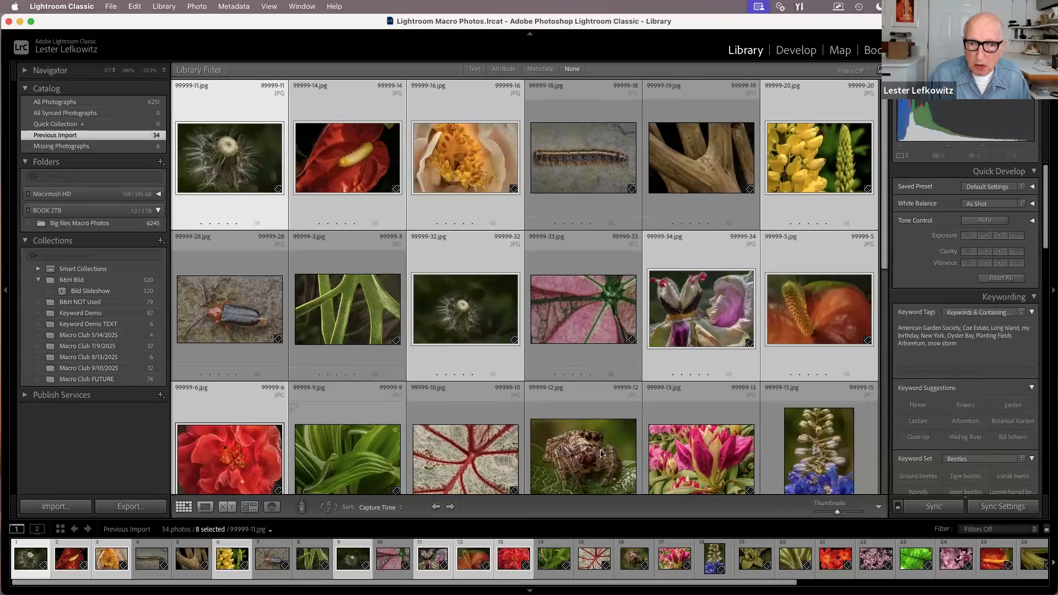
pyautogui.keyDown('super'); pyautogui.click(683, 460); pyautogui.keyUp('super')
pyautogui.keyDown('super'); pyautogui.click(790, 475); pyautogui.keyUp('super')
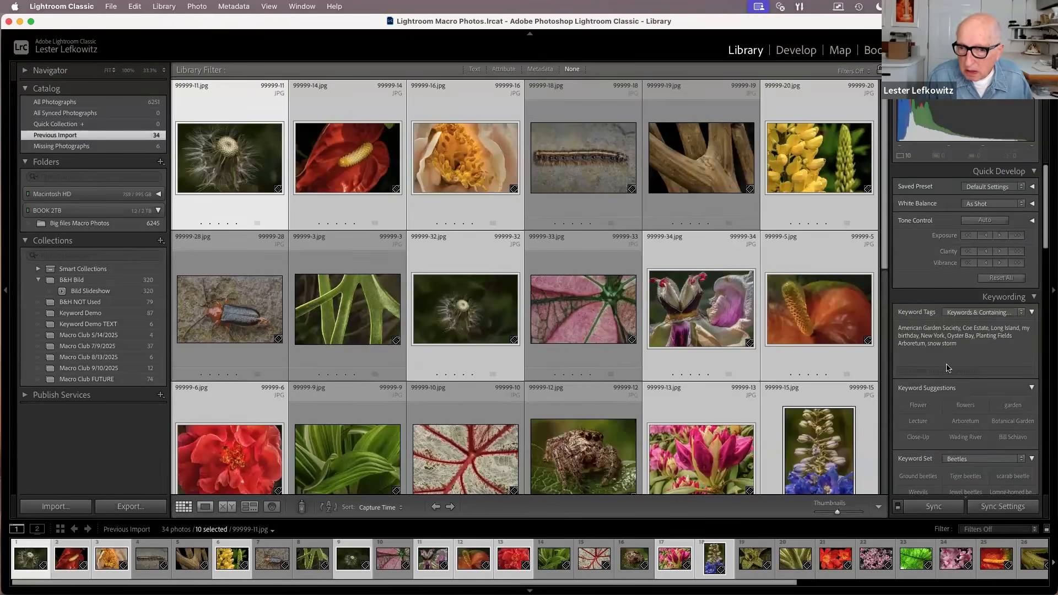
pyautogui.click(918, 405)
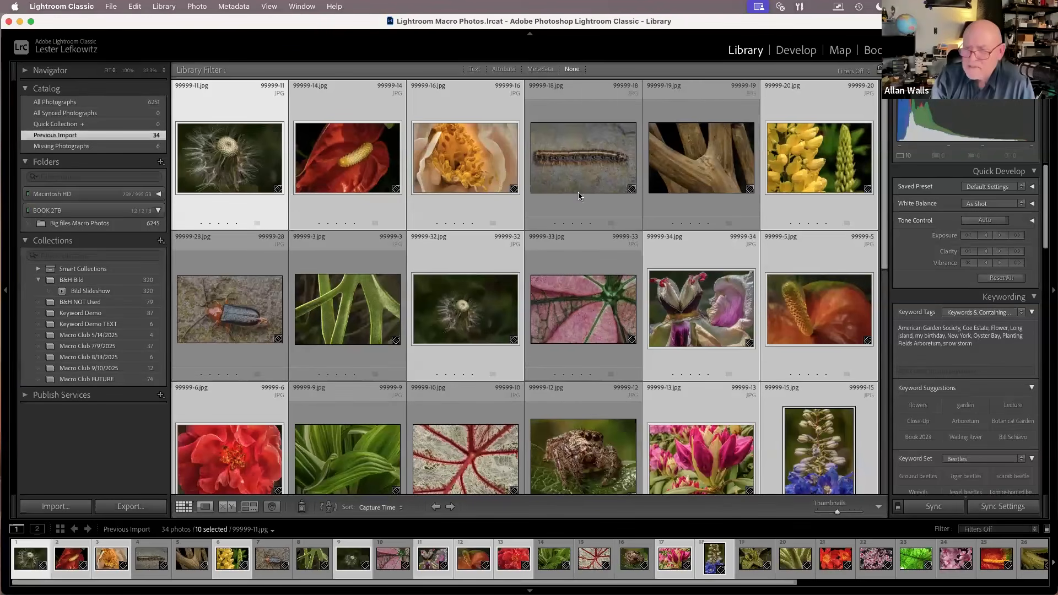
pyautogui.click(1031, 311)
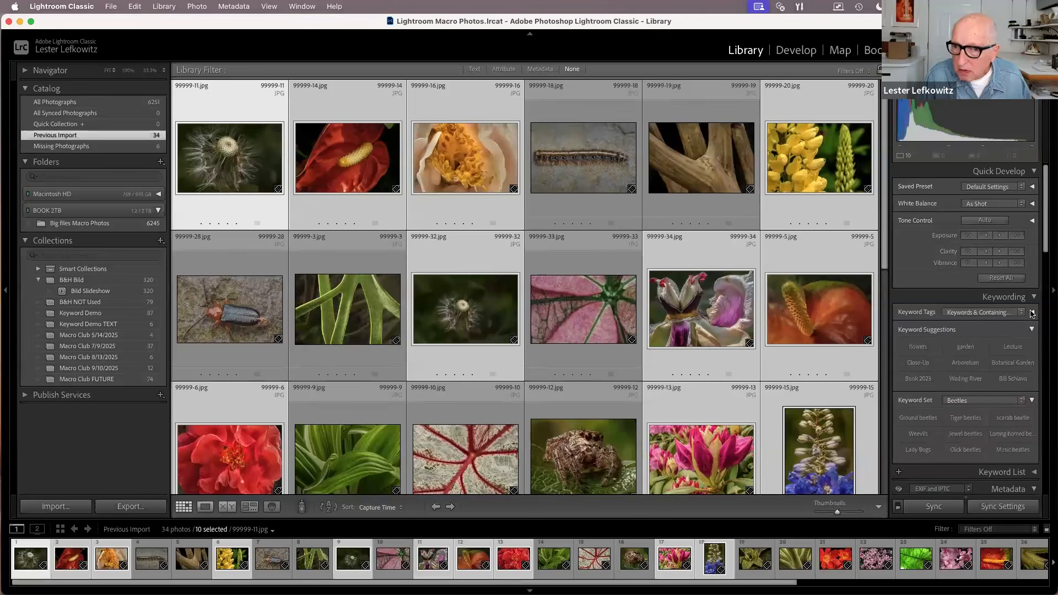
# Expand the keyword tags of the selected flower photos and switch their display to Enter Keywords for editing
pyautogui.click(1032, 313)
pyautogui.click(1020, 312)
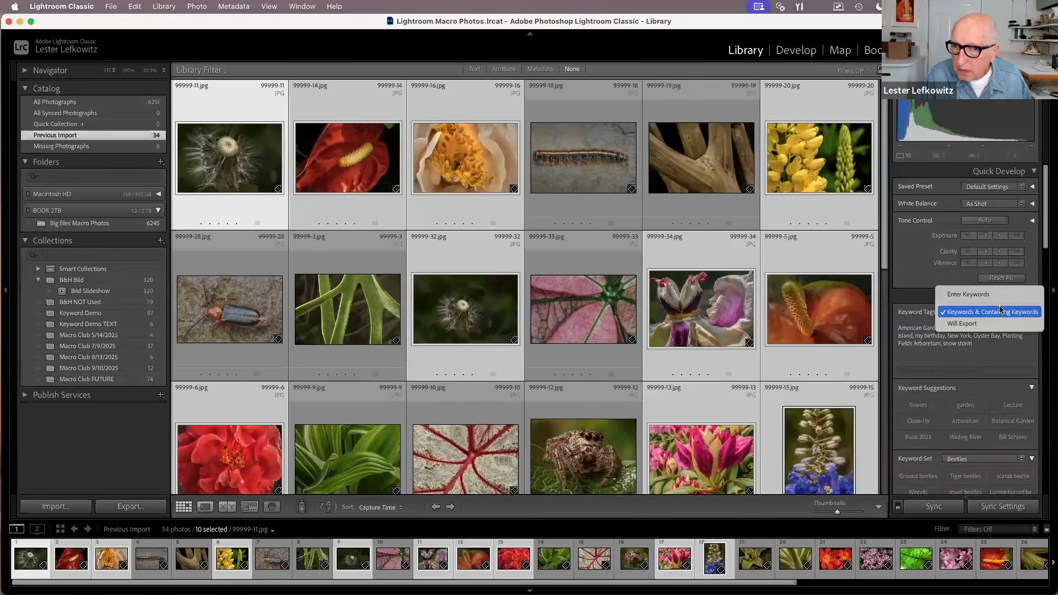
pyautogui.click(969, 294)
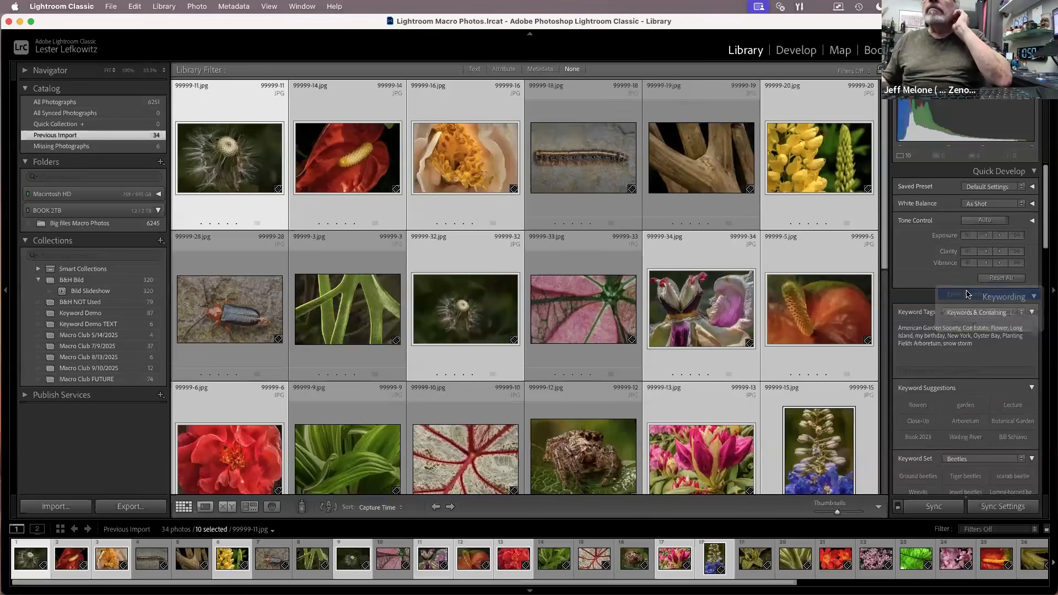
pyautogui.click(1025, 344)
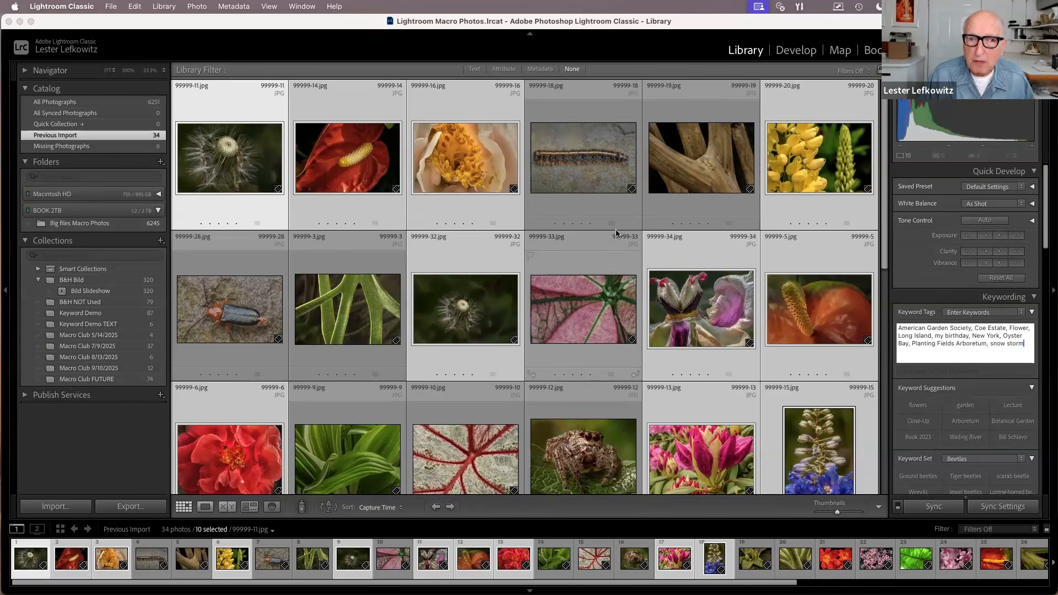
# Select the caterpillar, beetle and spider photos 99999-18, 99999-28 and 99999-12, and add the keyword insect after snow storm, separated by a comma
pyautogui.click(577, 212)
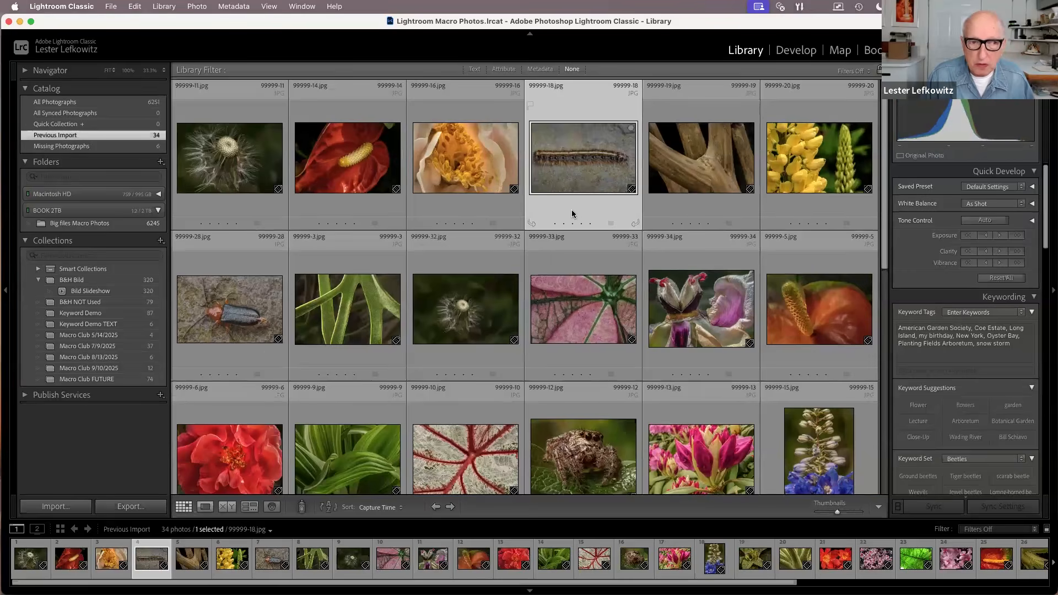
pyautogui.keyDown('super'); pyautogui.click(253, 349); pyautogui.keyUp('super')
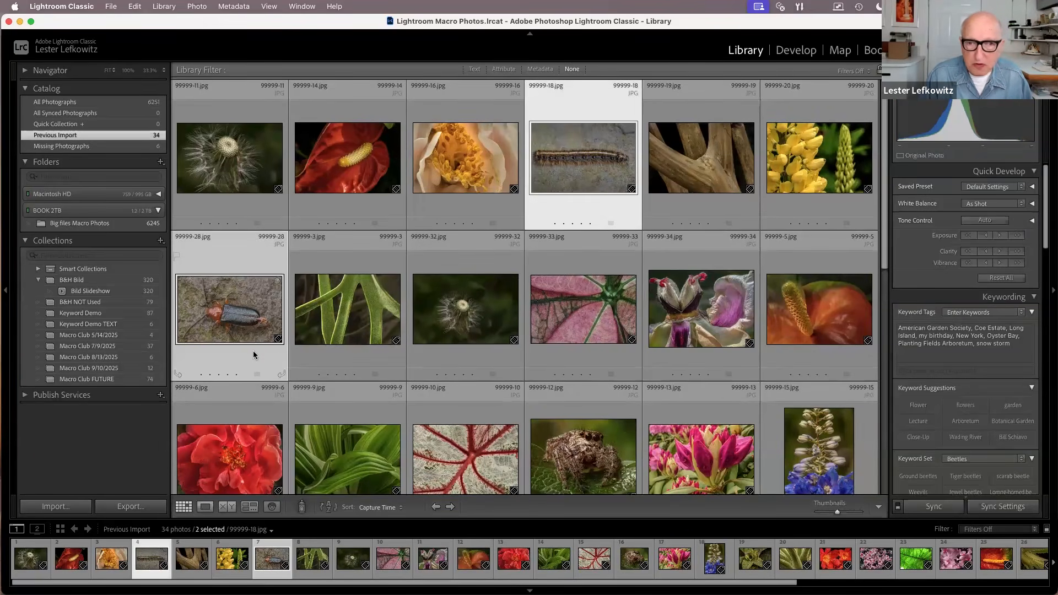
pyautogui.scroll(-3, 693, 357)
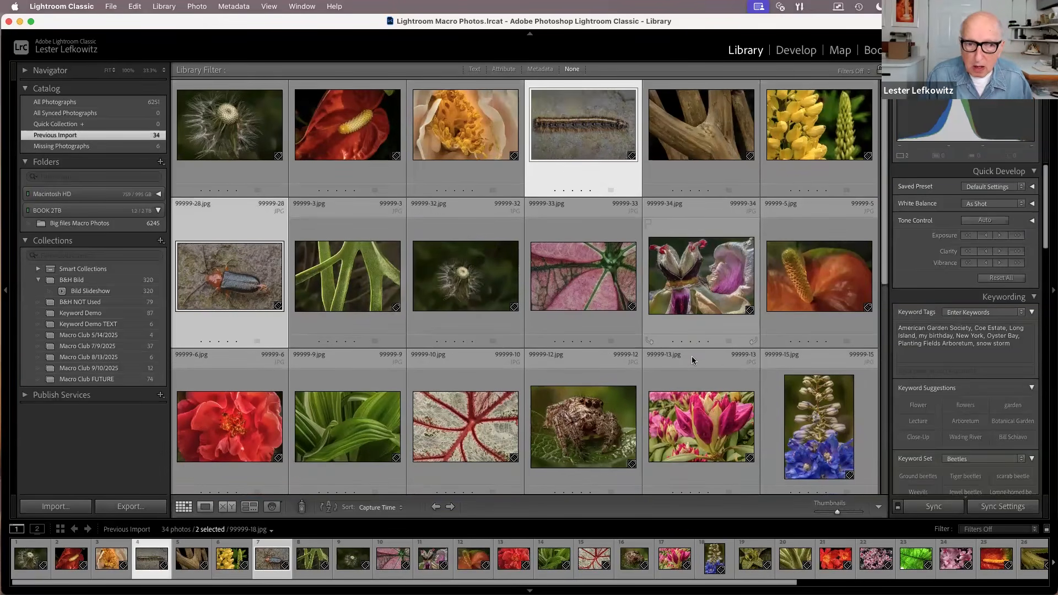
pyautogui.keyDown('super'); pyautogui.click(609, 369); pyautogui.keyUp('super')
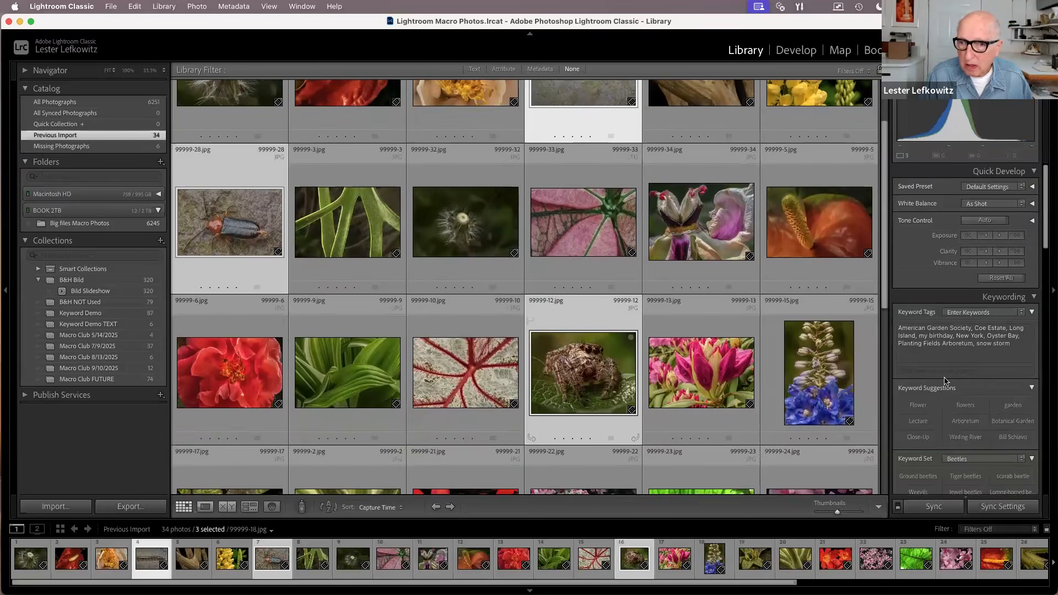
pyautogui.click(1017, 345)
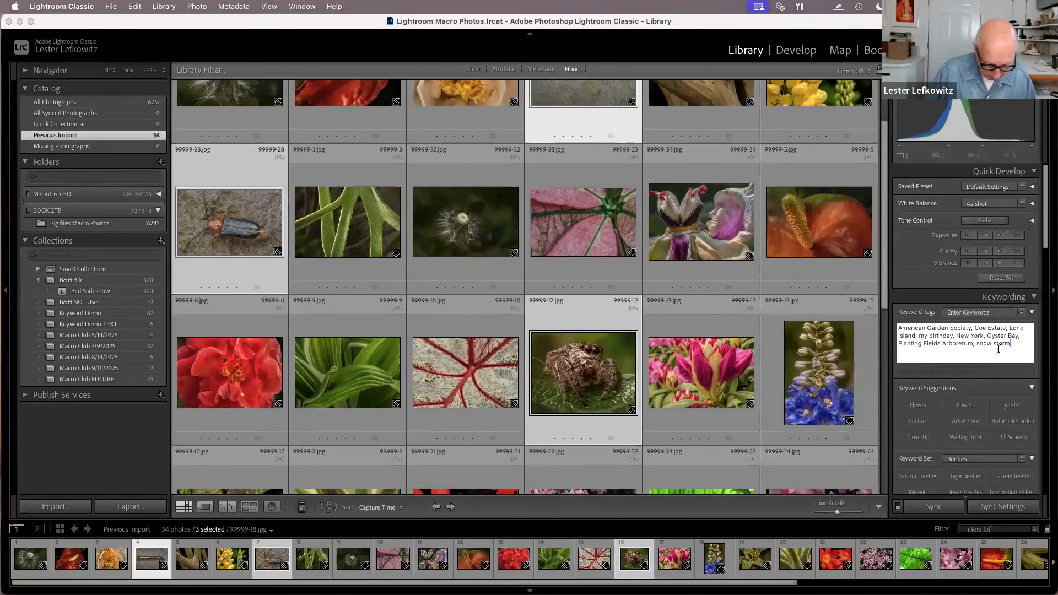
pyautogui.write(', insecvt')
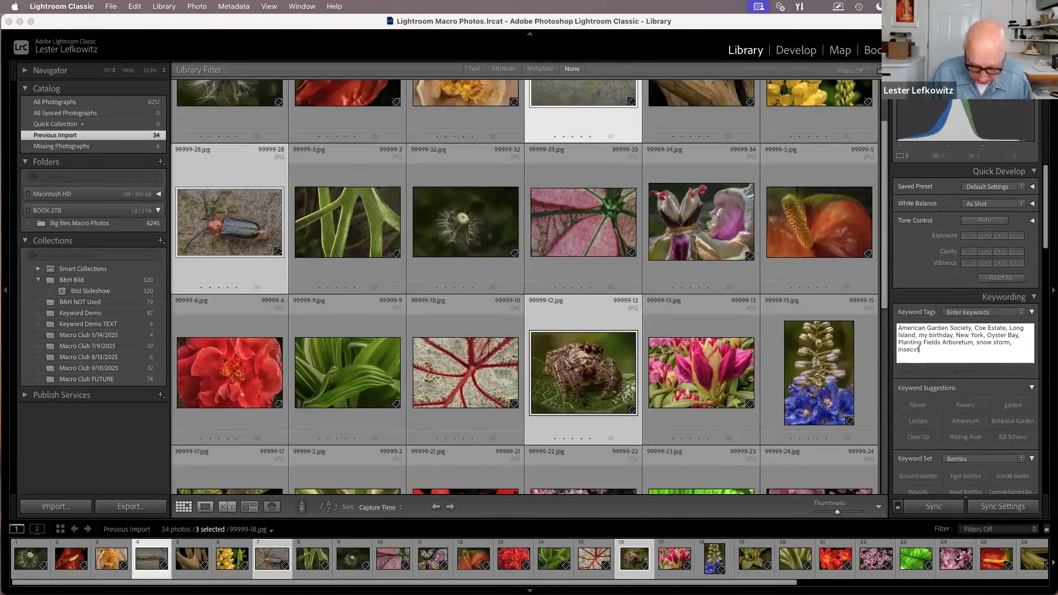
pyautogui.press('BackSpace')
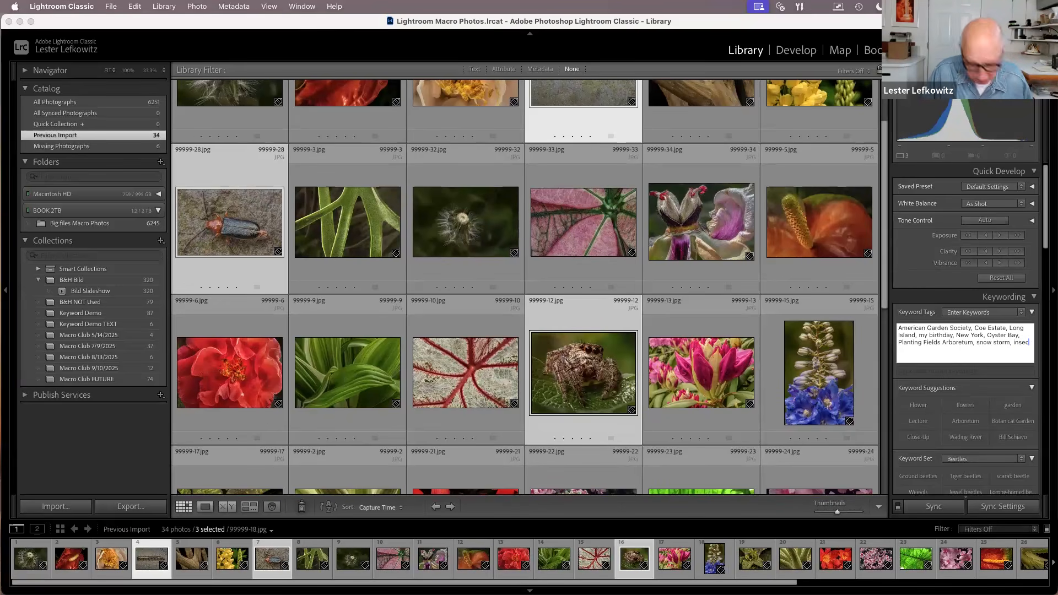
# Add the keyword insect to the three selected photos
pyautogui.write('t')
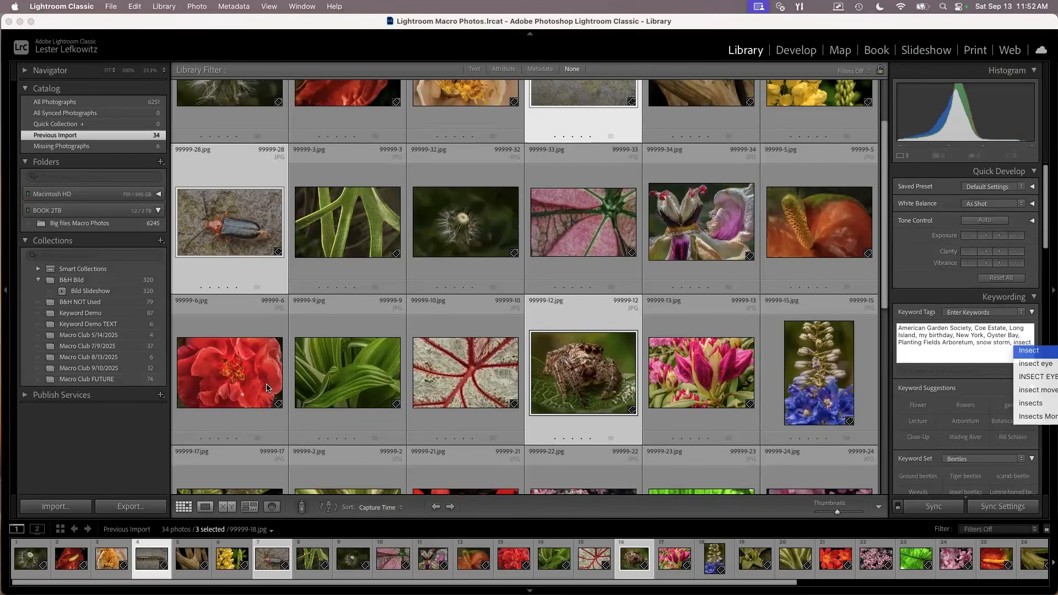
pyautogui.press('Return')
# View the red flower photo 99999-6.jpg enlarged, return to the grid and review its keyword suggestions
pyautogui.doubleClick(229, 407)
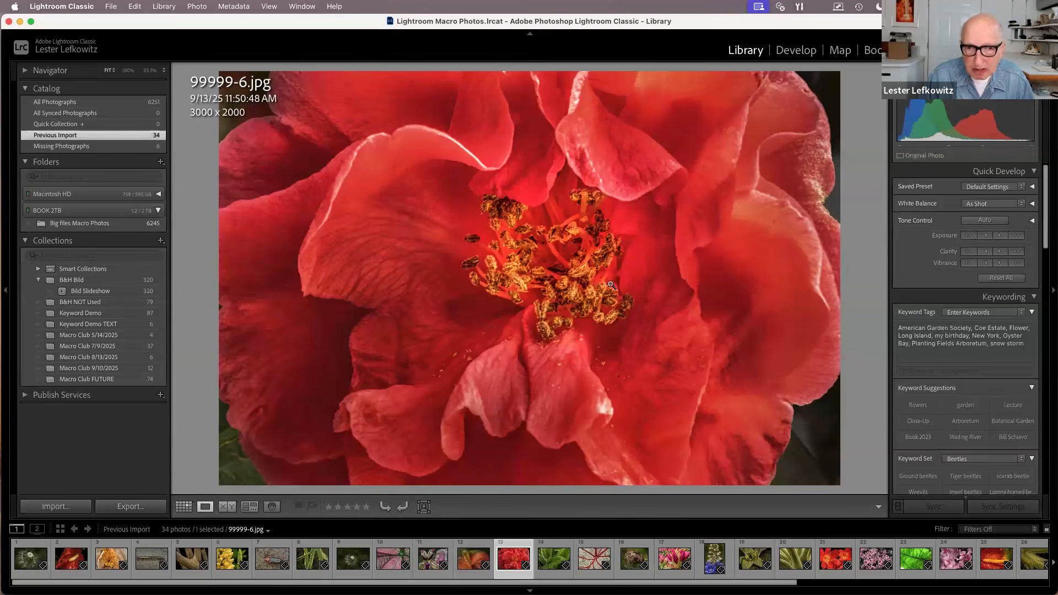
pyautogui.press('g')
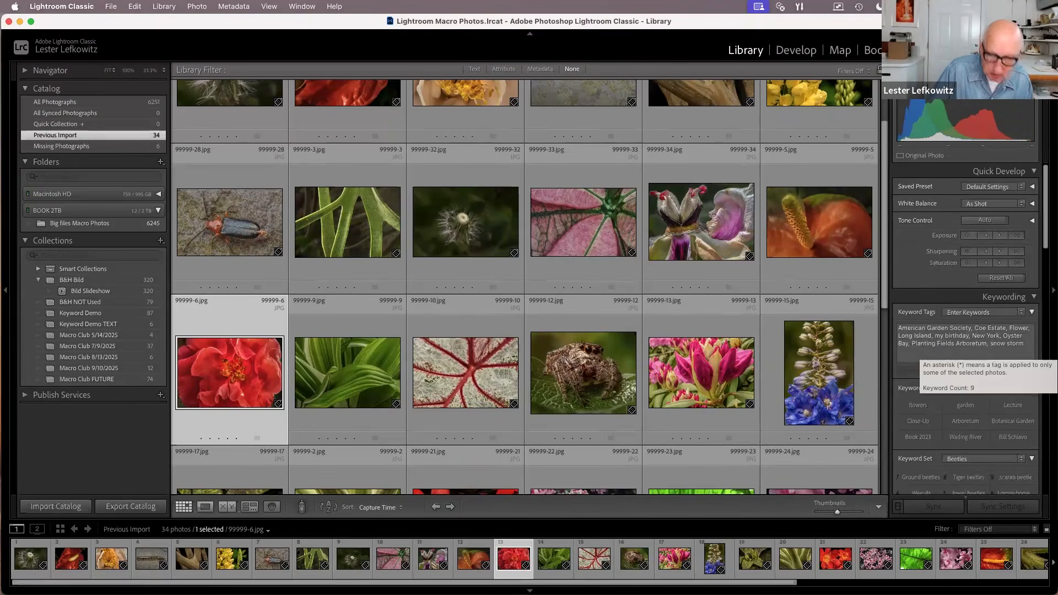
pyautogui.scroll(-2, 981, 433)
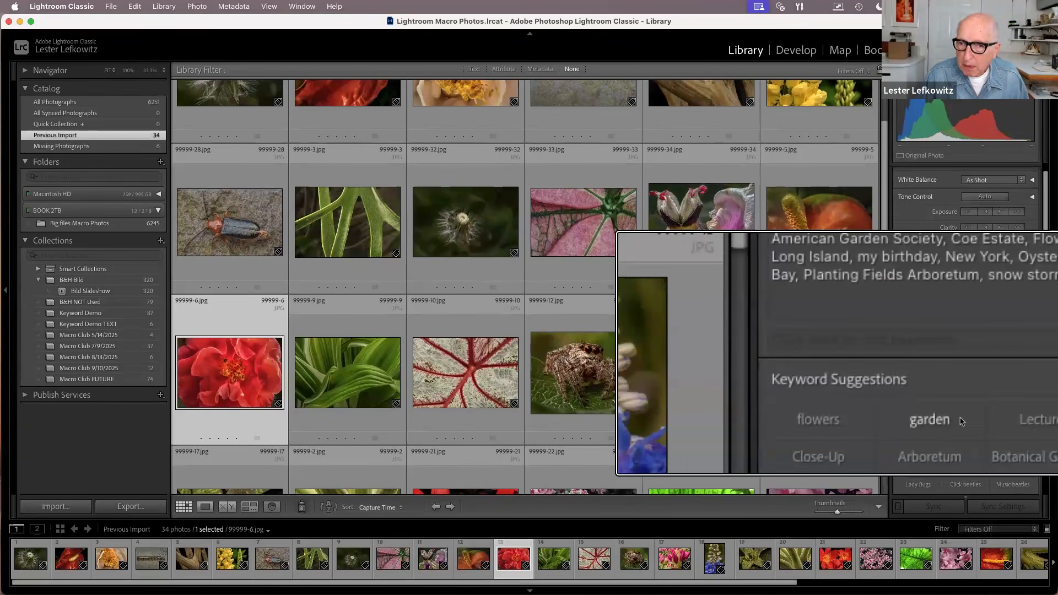
pyautogui.scroll(-1, 961, 416)
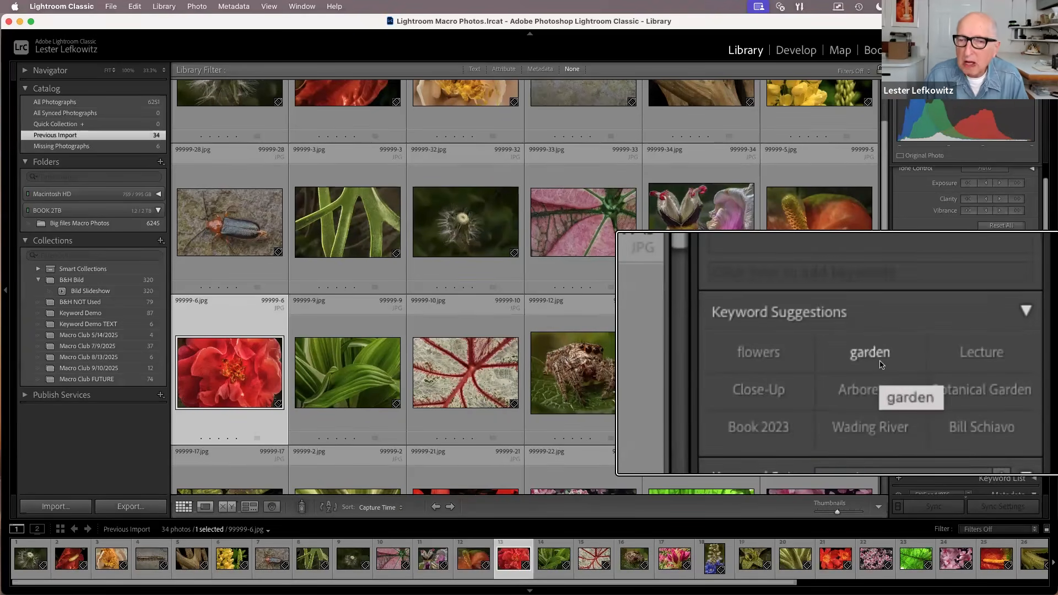
# Switch the keyword set to Macro #2 and from there to My family
pyautogui.scroll(-3, 882, 362)
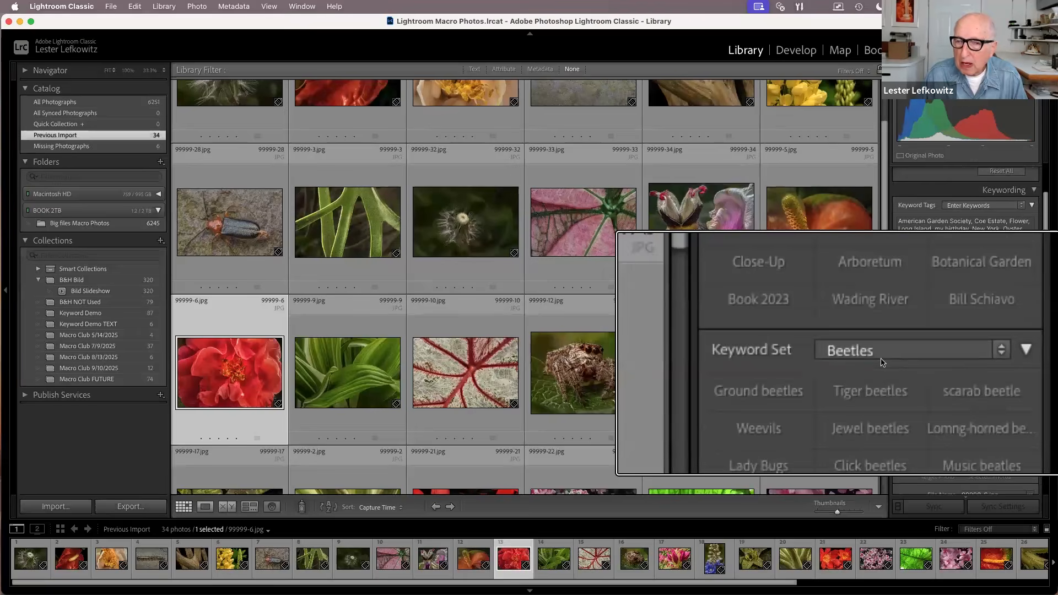
pyautogui.scroll(-2, 880, 362)
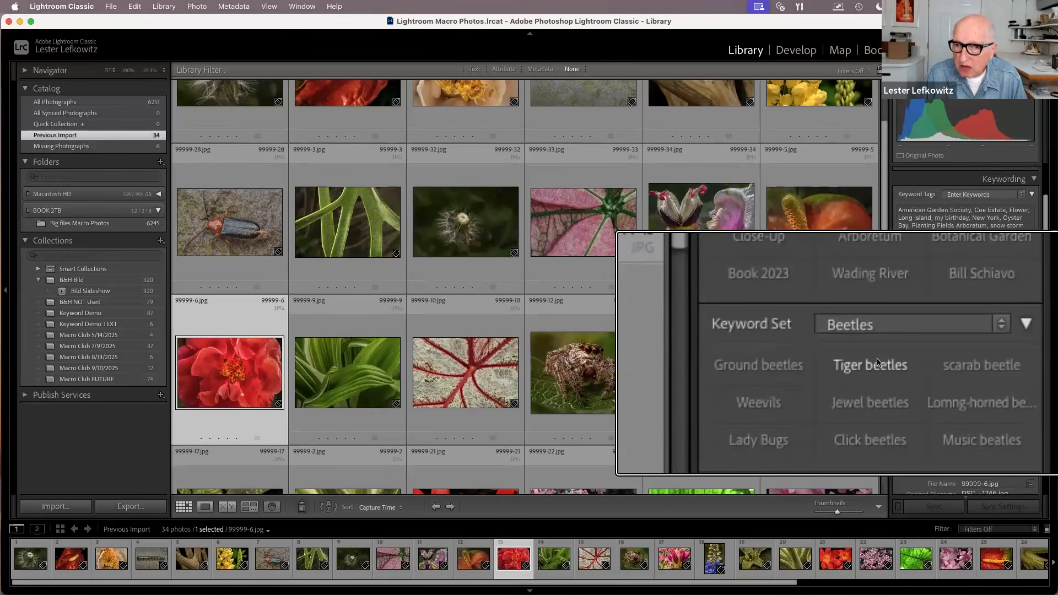
pyautogui.scroll(-1, 877, 362)
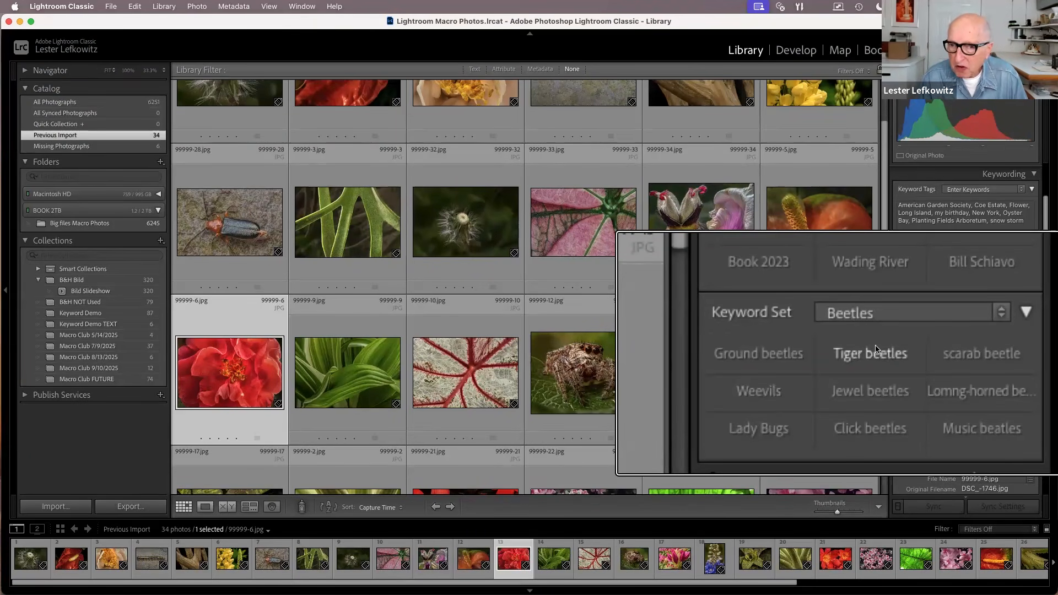
pyautogui.click(1002, 318)
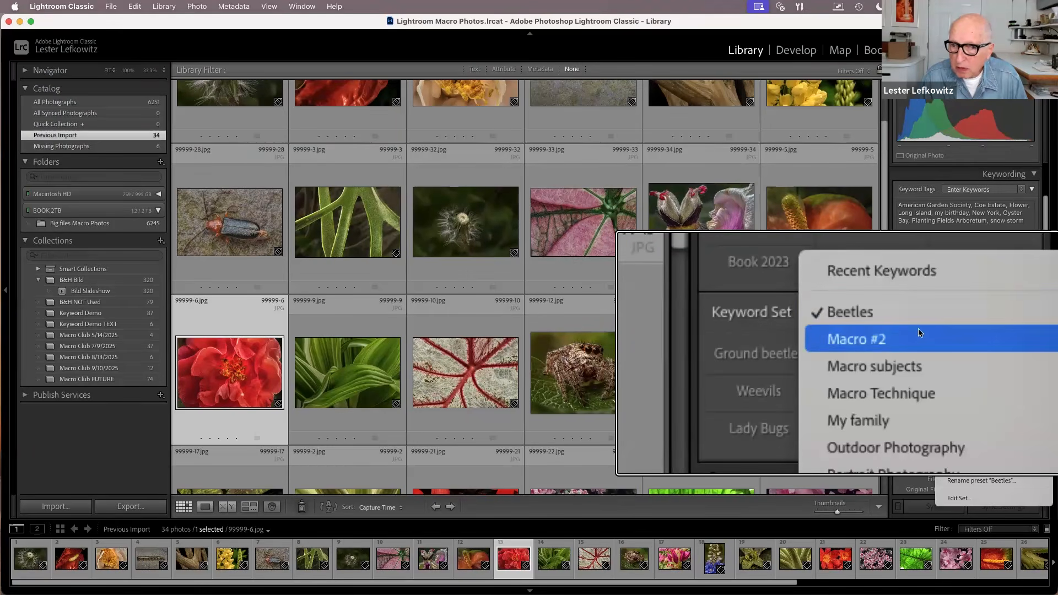
pyautogui.press('Escape')
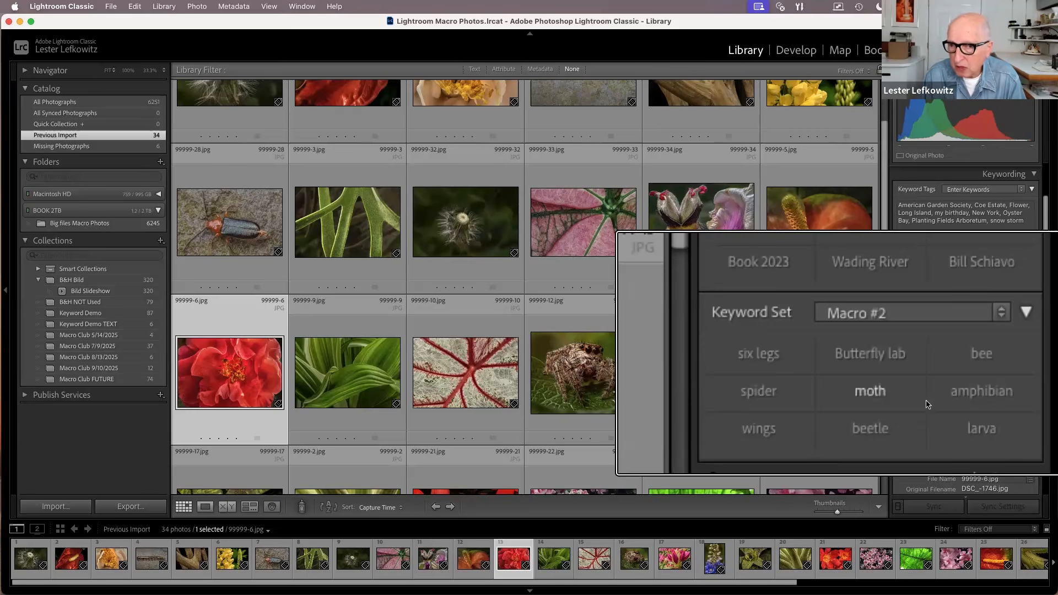
pyautogui.click(1001, 321)
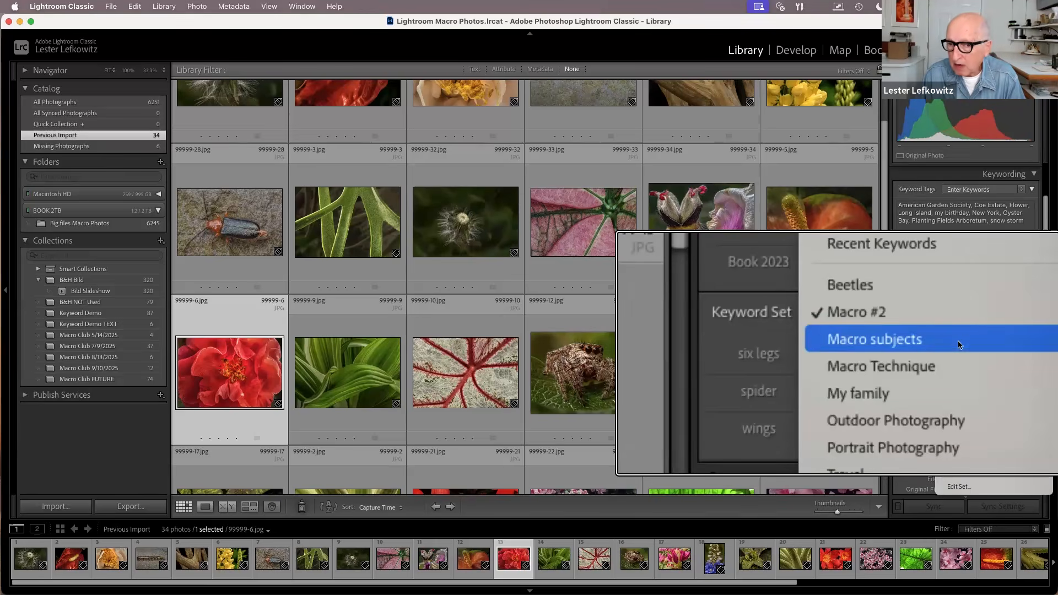
pyautogui.click(870, 401)
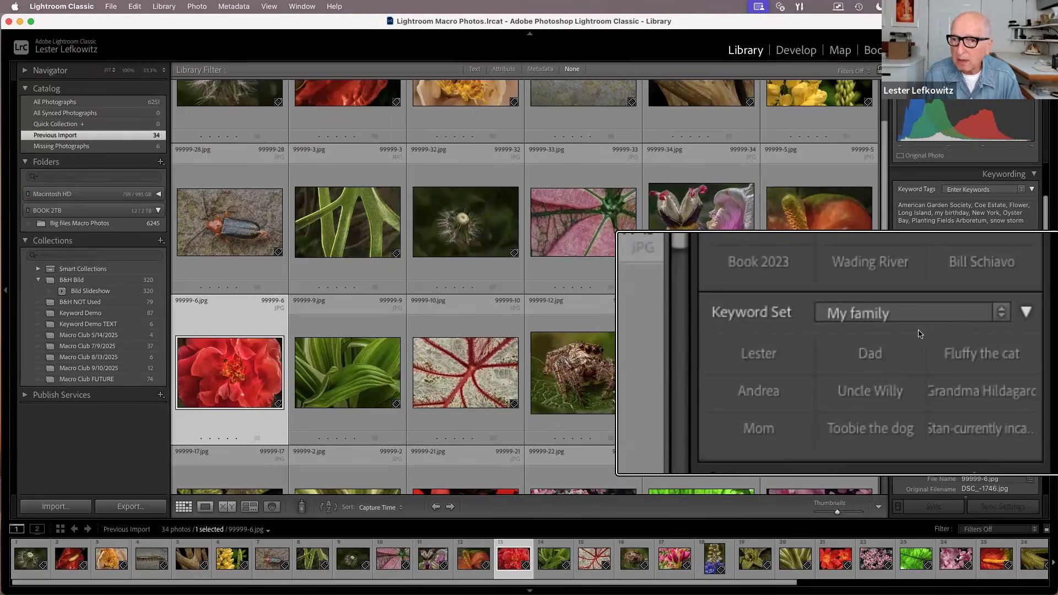
# Open the My family keyword set for editing, review its keywords and close the editor
pyautogui.click(1001, 315)
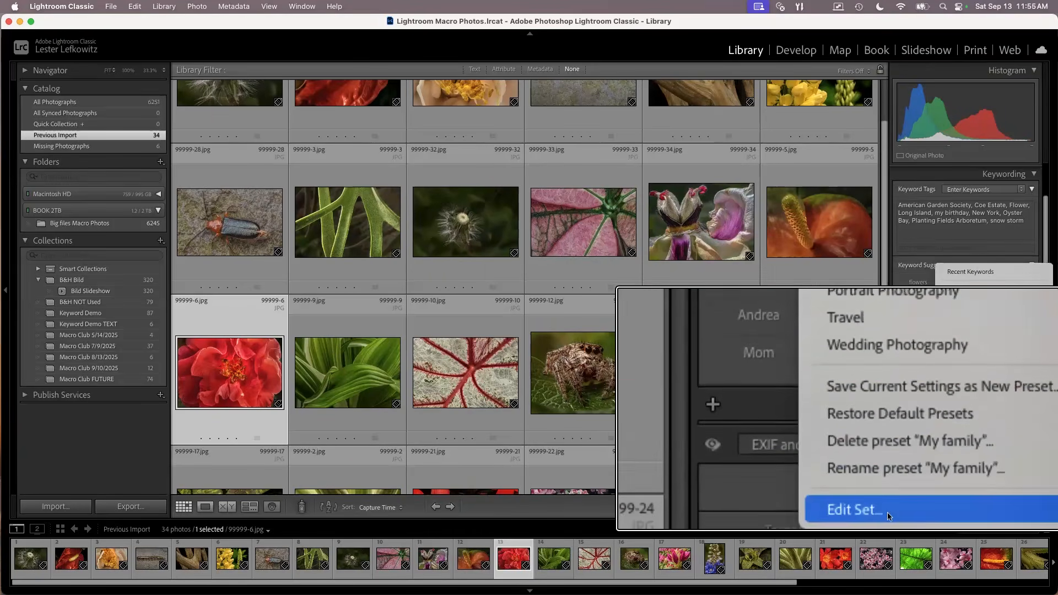
pyautogui.click(860, 508)
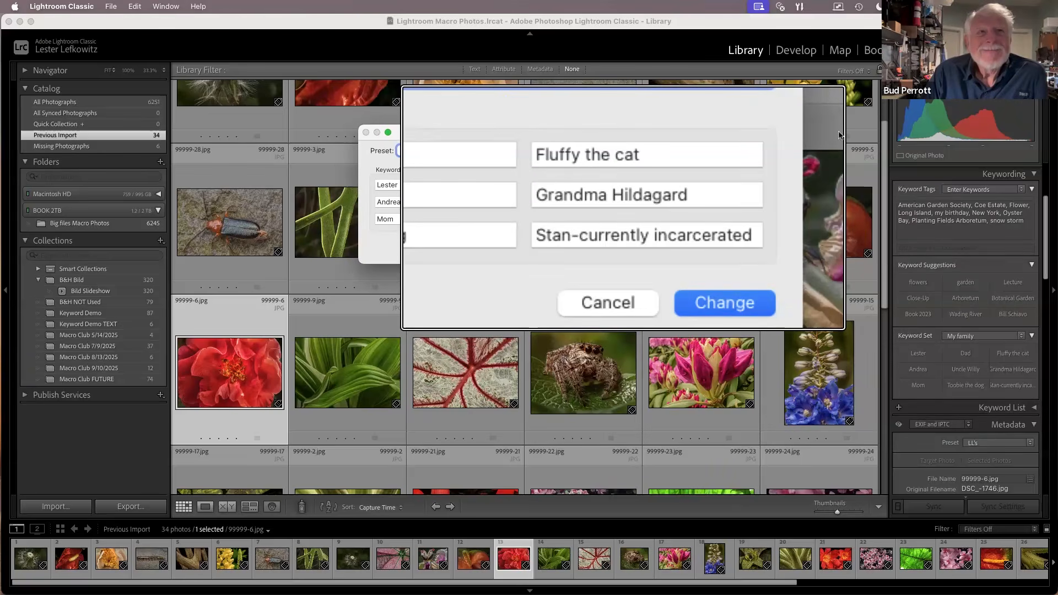
pyautogui.press('Return')
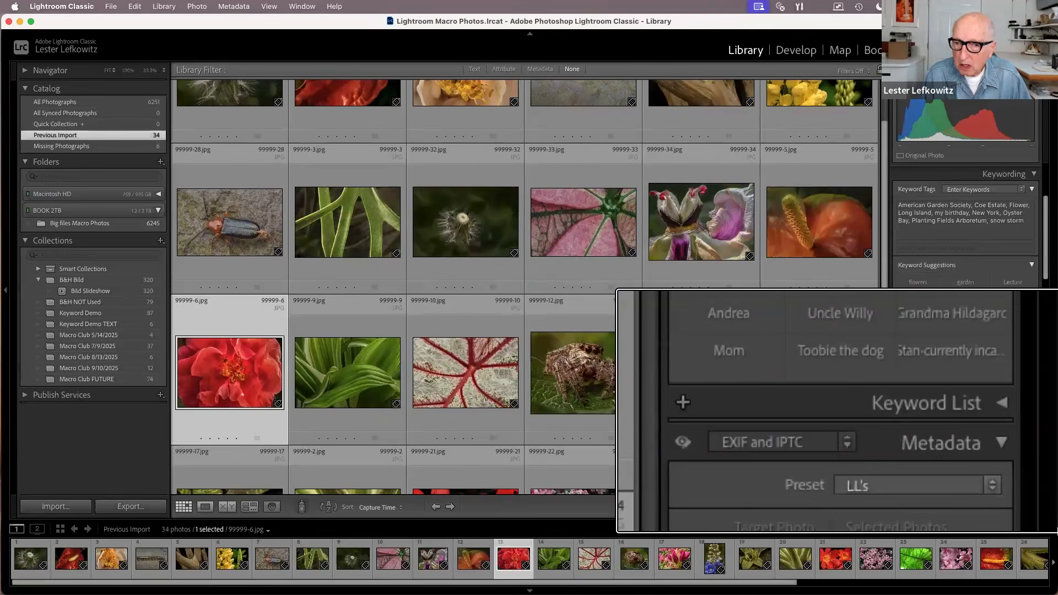
# Expand the Keyword List, browse its entries and show all photos tagged amphibian
pyautogui.click(1001, 393)
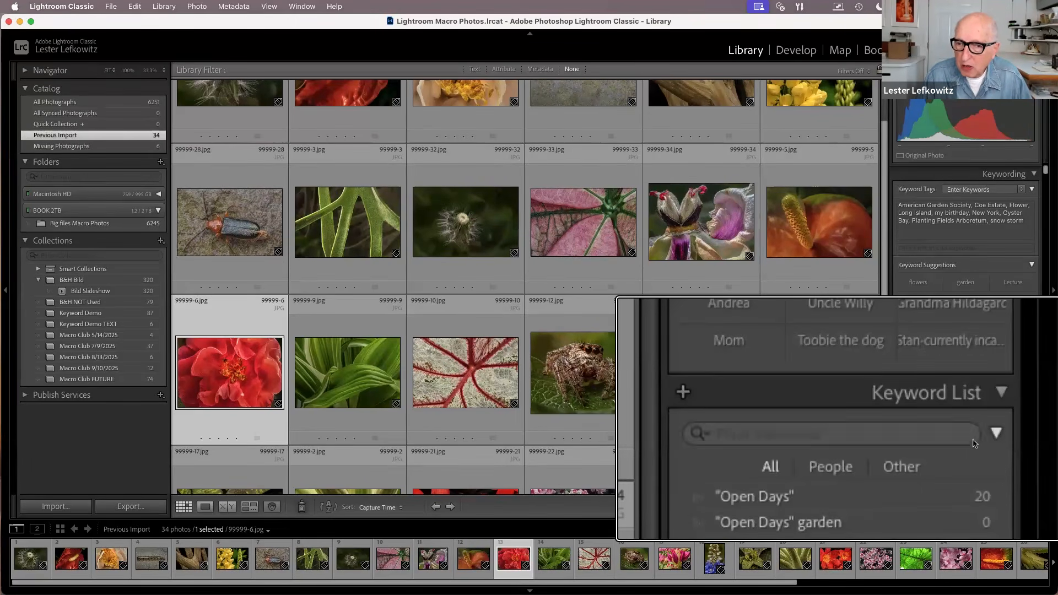
pyautogui.scroll(-3, 962, 455)
pyautogui.scroll(-10, 961, 456)
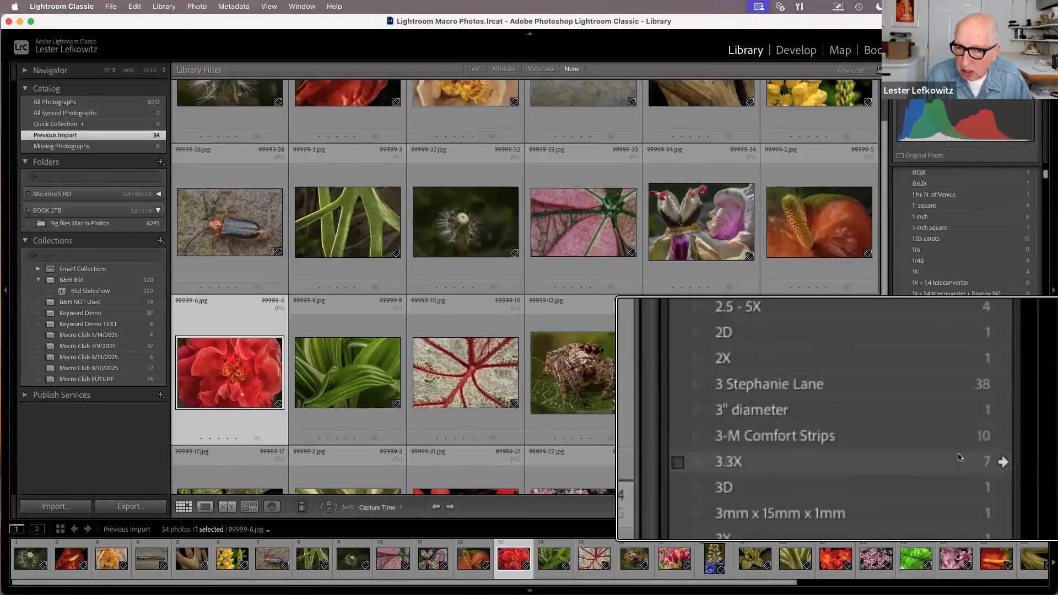
pyautogui.scroll(-15, 956, 458)
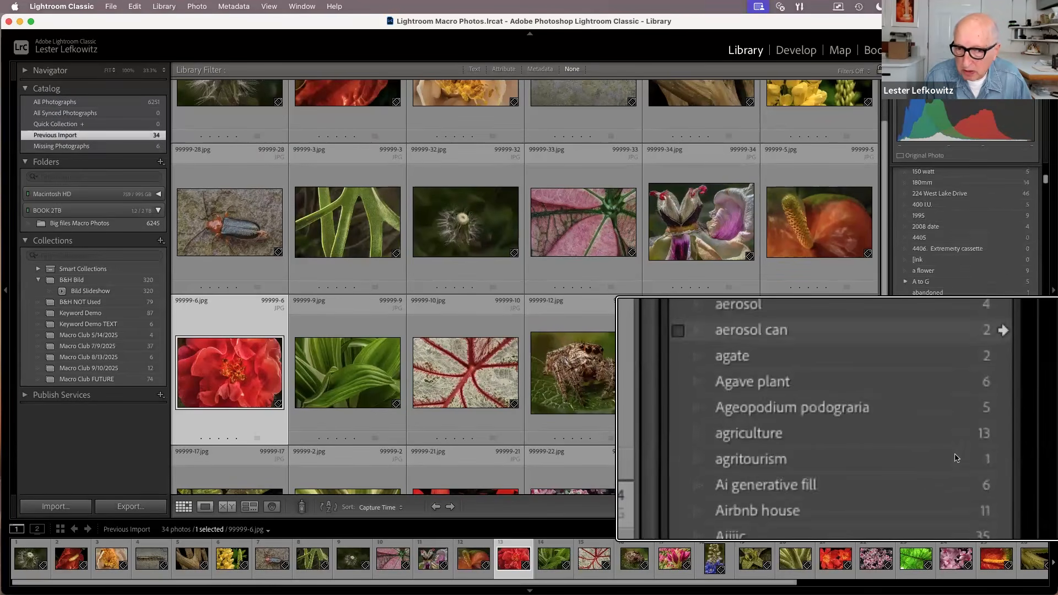
pyautogui.scroll(3, 956, 457)
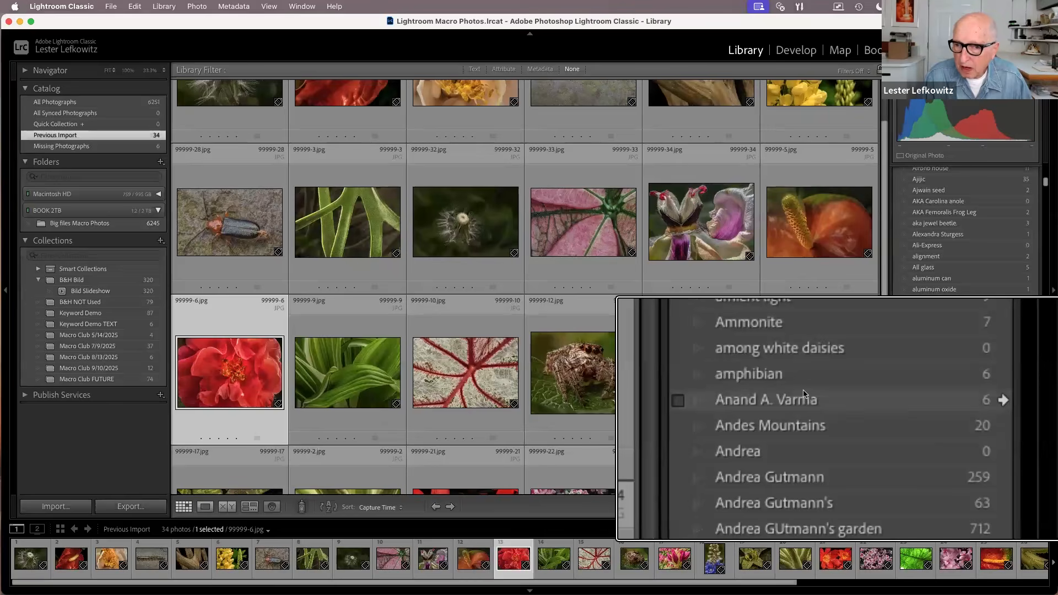
pyautogui.click(1003, 374)
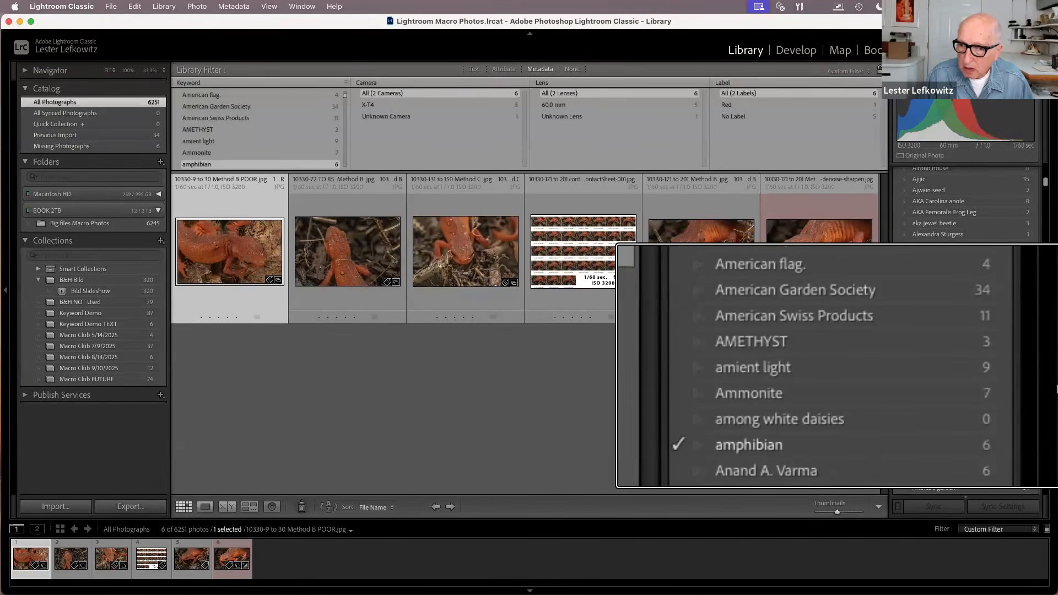
# Show the photos tagged Ammonite, followed by those tagged with the person's name listed directly below amphibian
pyautogui.click(1000, 393)
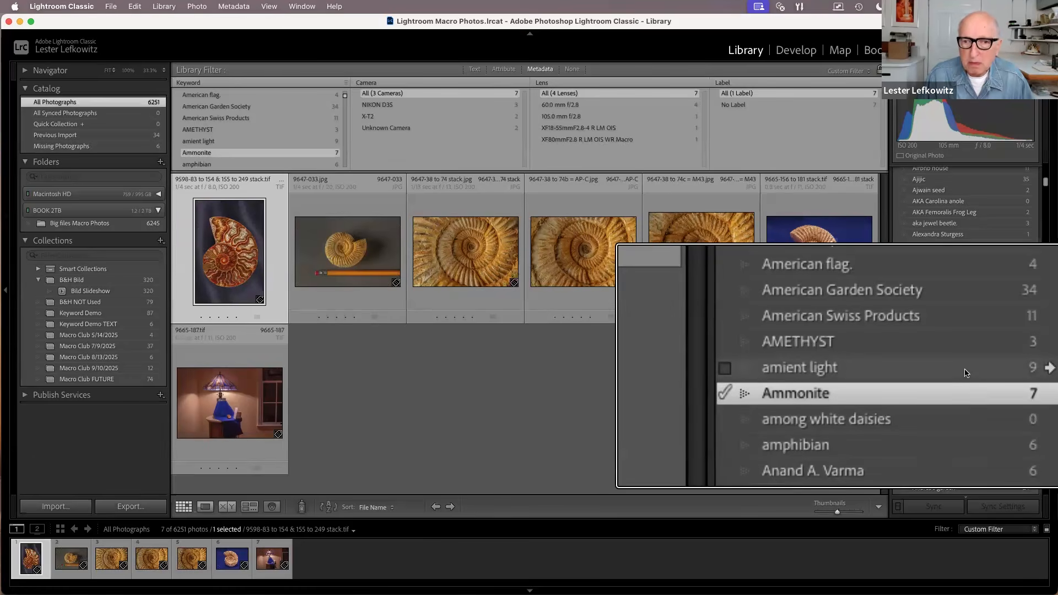
pyautogui.scroll(-3, 964, 372)
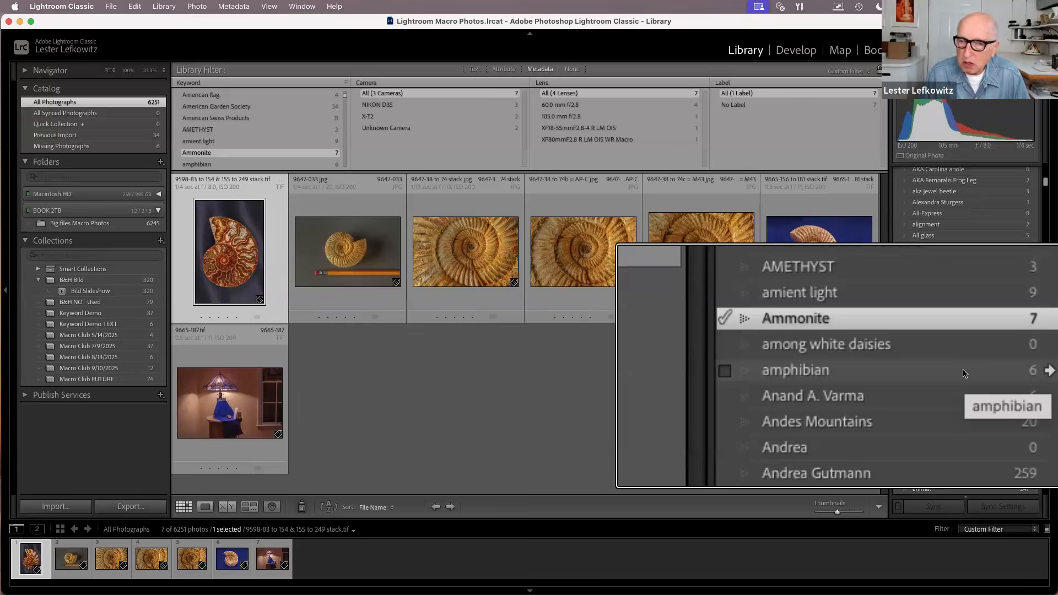
pyautogui.scroll(2, 963, 373)
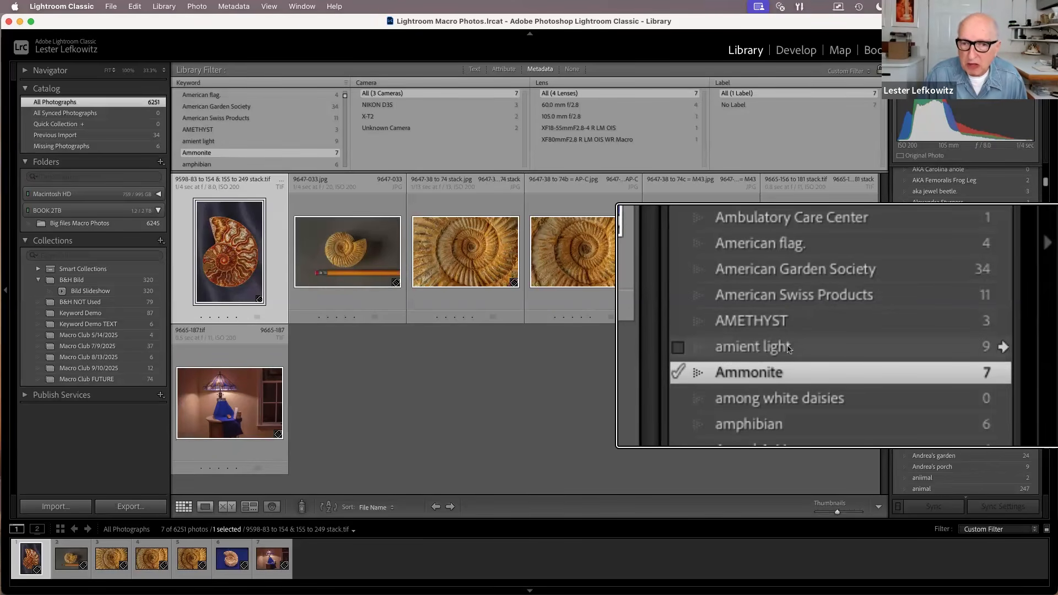
pyautogui.scroll(-3, 777, 352)
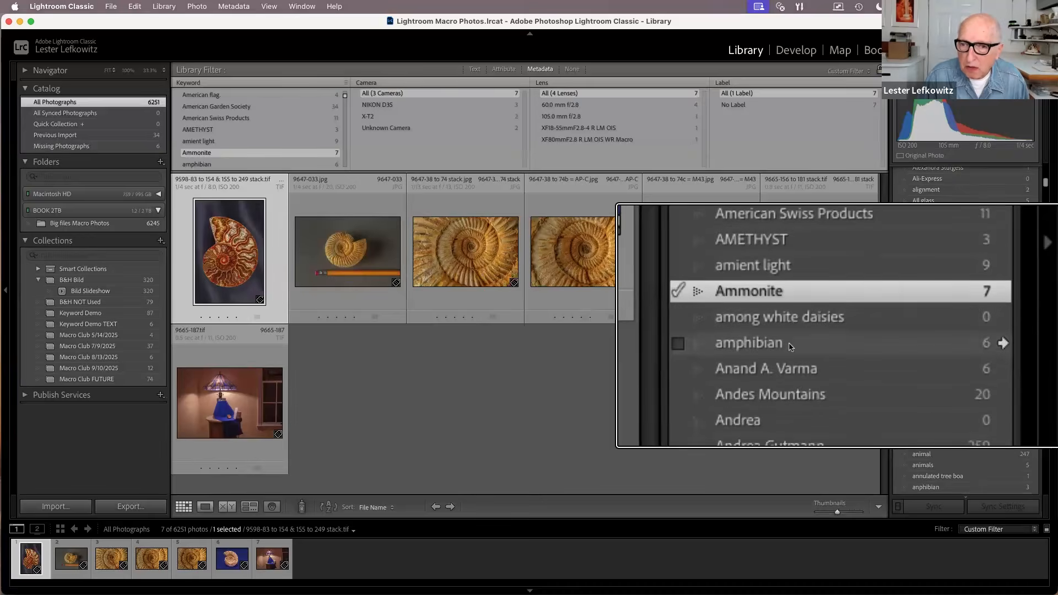
pyautogui.scroll(-1, 771, 350)
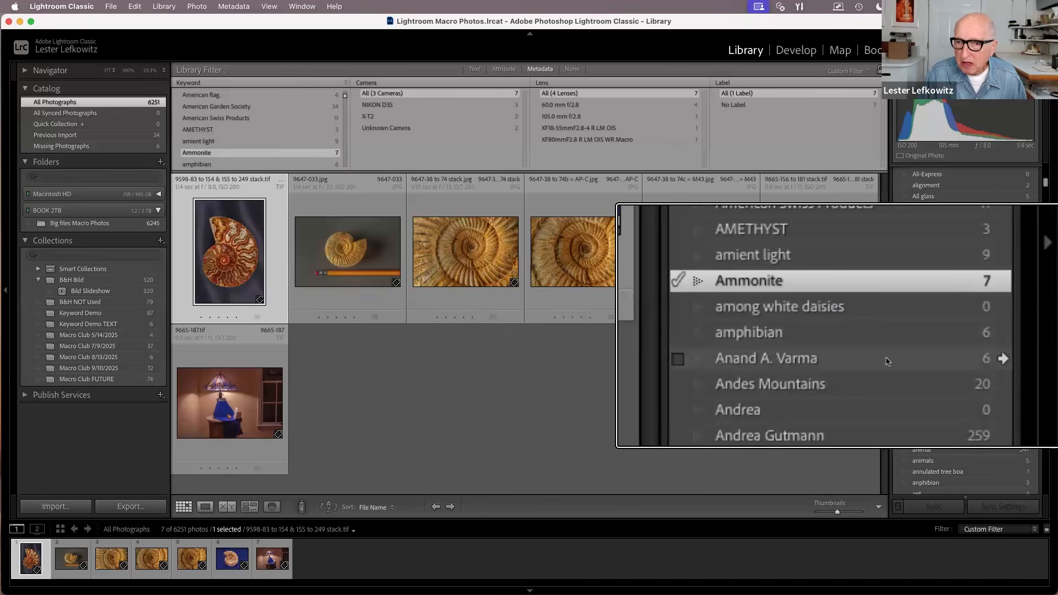
pyautogui.click(1003, 359)
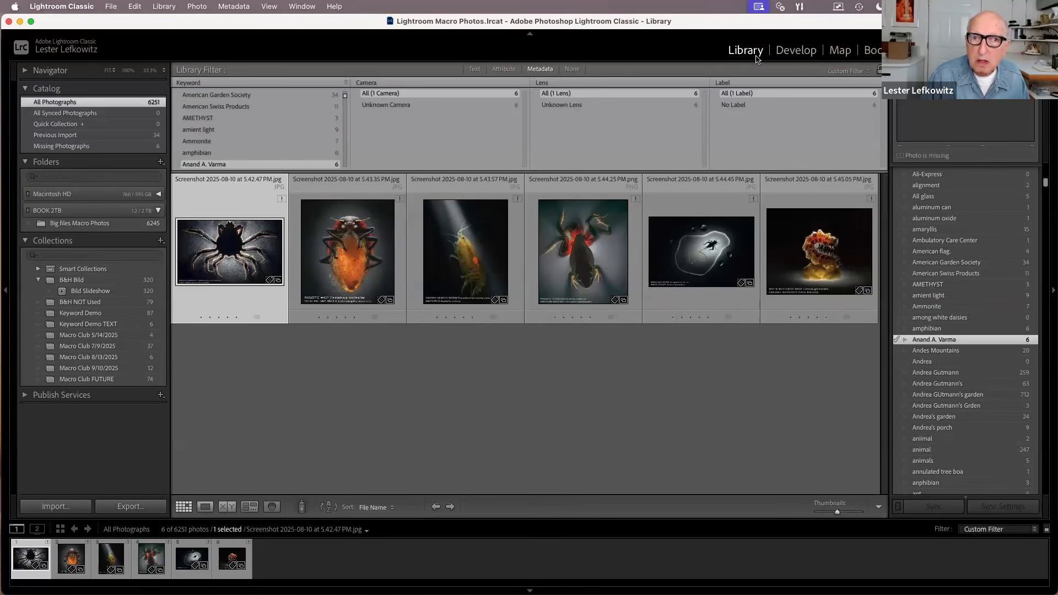
# Turn off the library filter, browse the whole catalog and return to the Previous Import photos
pyautogui.click(572, 69)
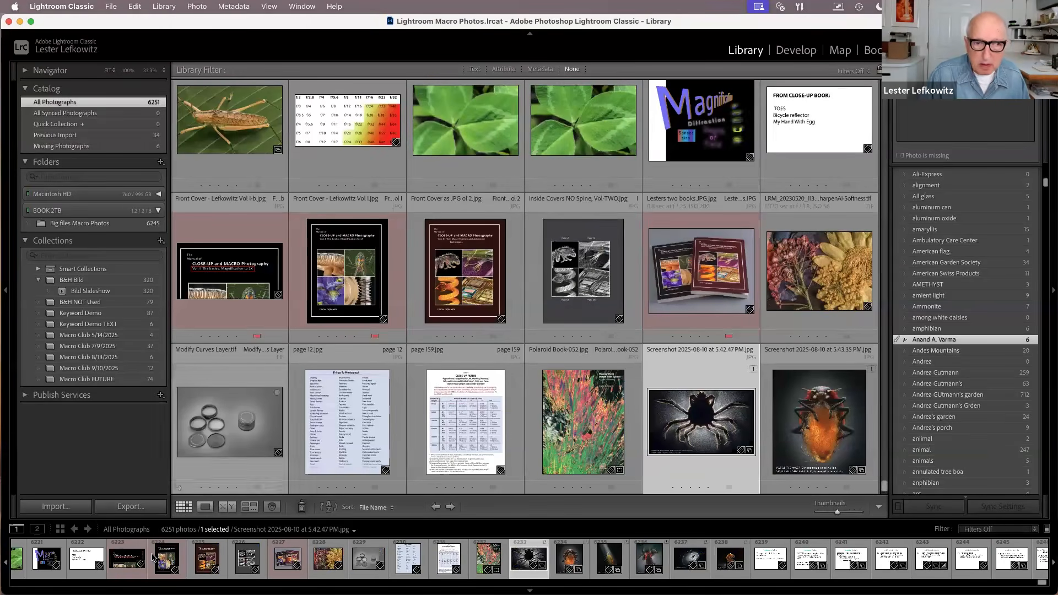
pyautogui.scroll(-5, 433, 429)
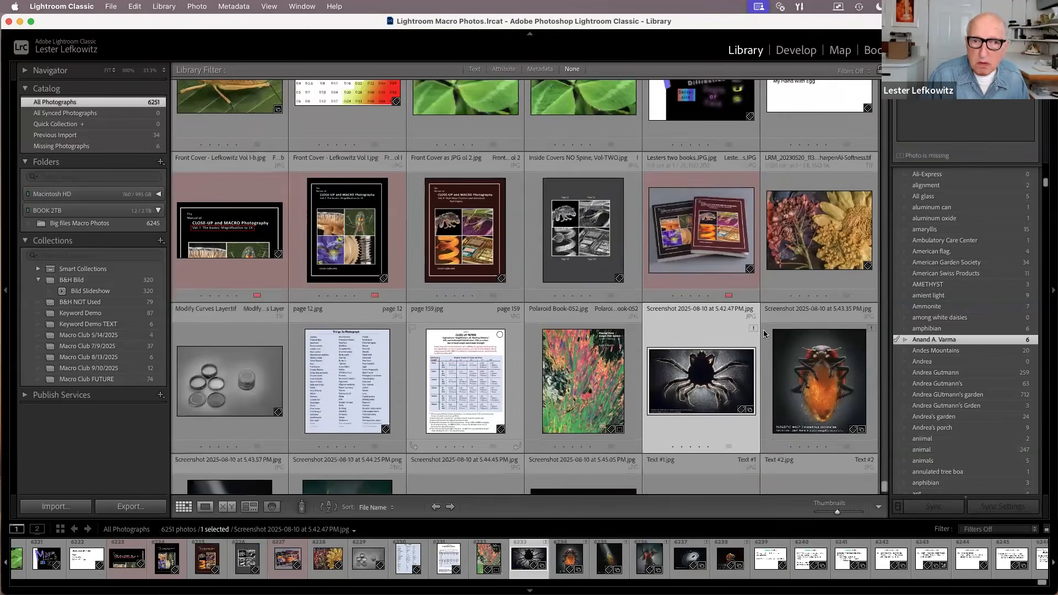
pyautogui.scroll(-2, 415, 363)
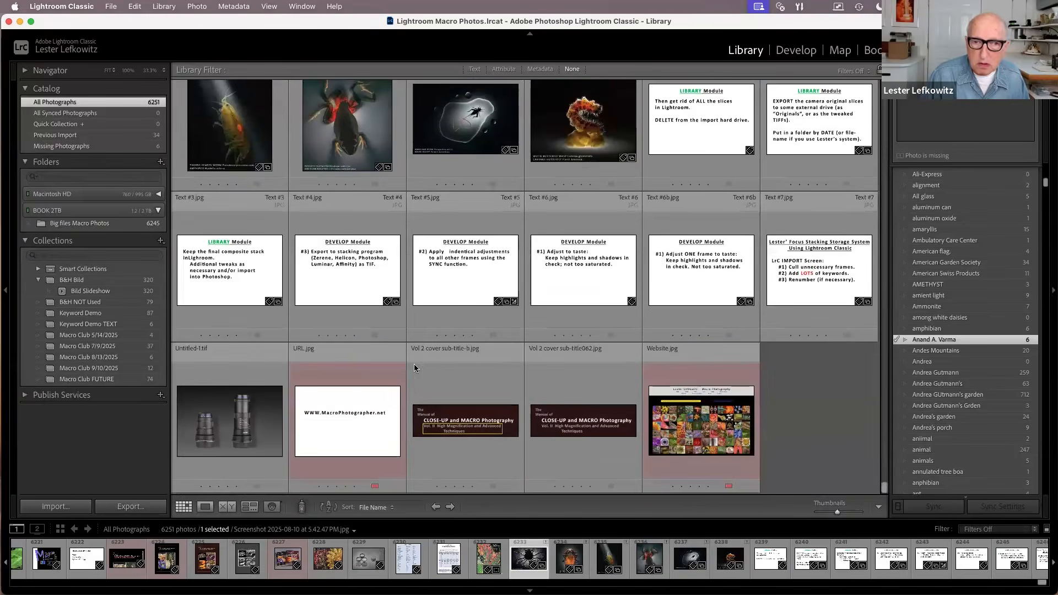
pyautogui.scroll(8, 699, 316)
pyautogui.scroll(10, 551, 305)
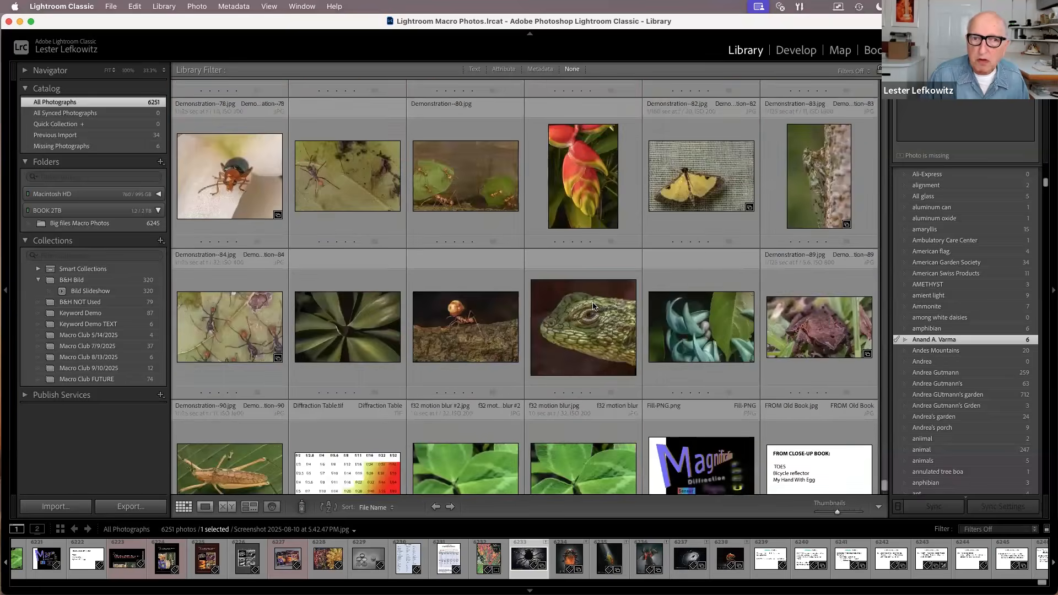
pyautogui.scroll(5, 484, 306)
pyautogui.scroll(2, 467, 308)
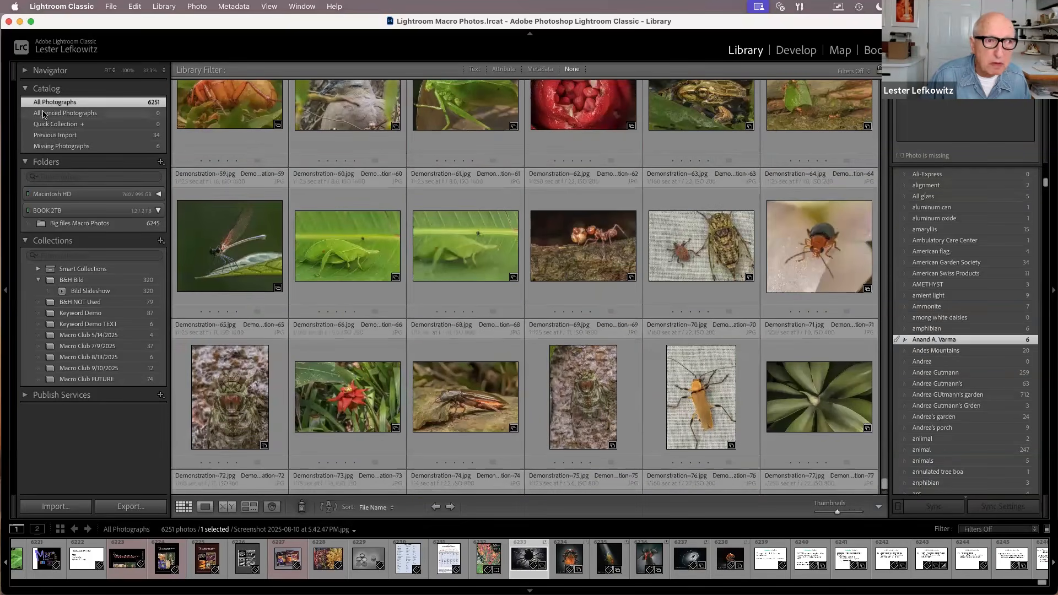
pyautogui.click(83, 138)
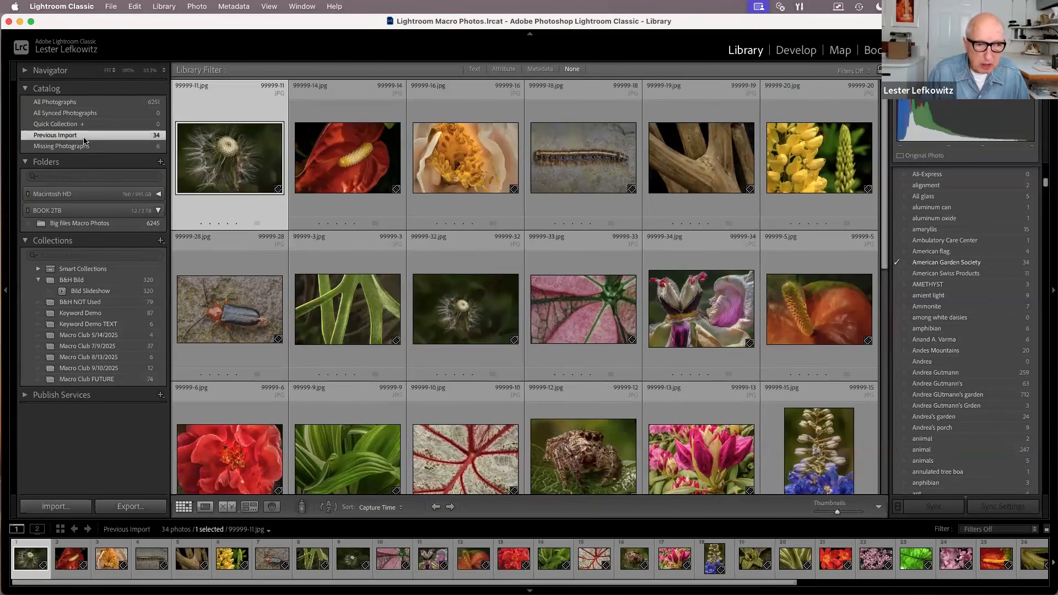
# Activate the Painter tool and set it to paint Keywords
pyautogui.click(302, 507)
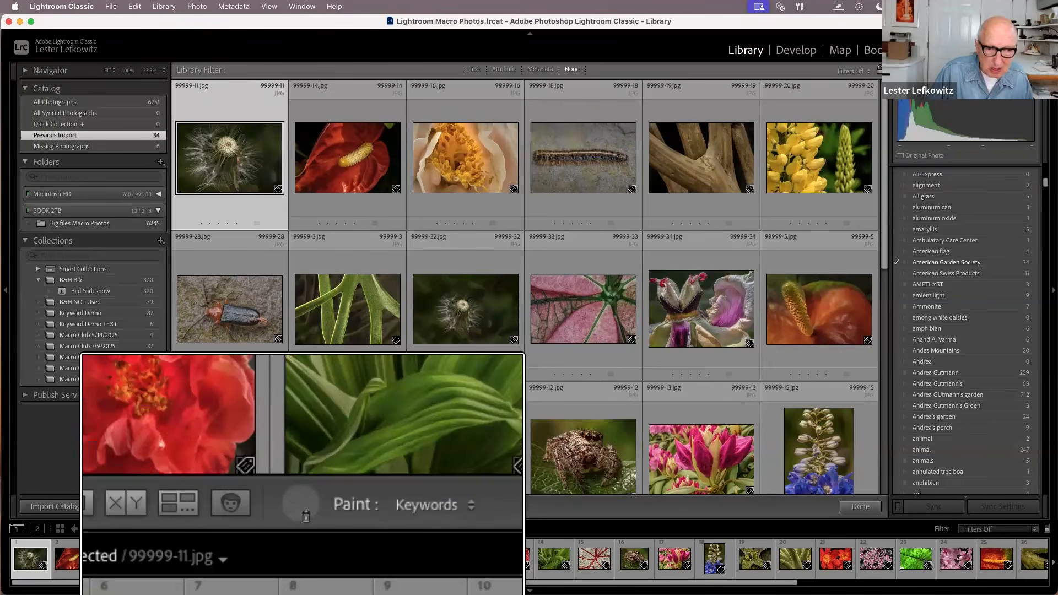
pyautogui.click(302, 508)
pyautogui.click(302, 508)
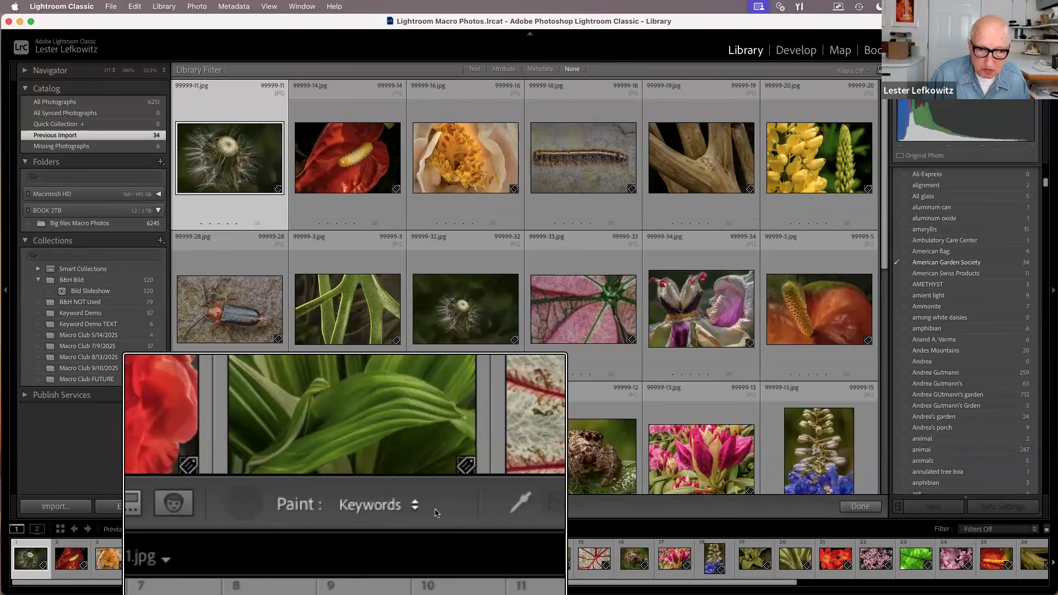
pyautogui.click(414, 506)
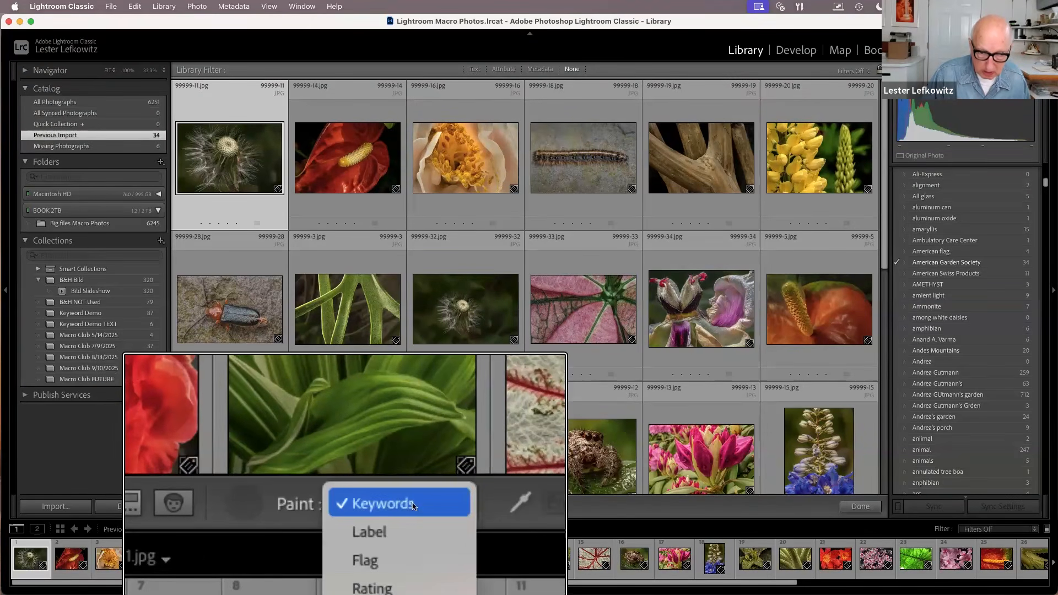
pyautogui.click(413, 504)
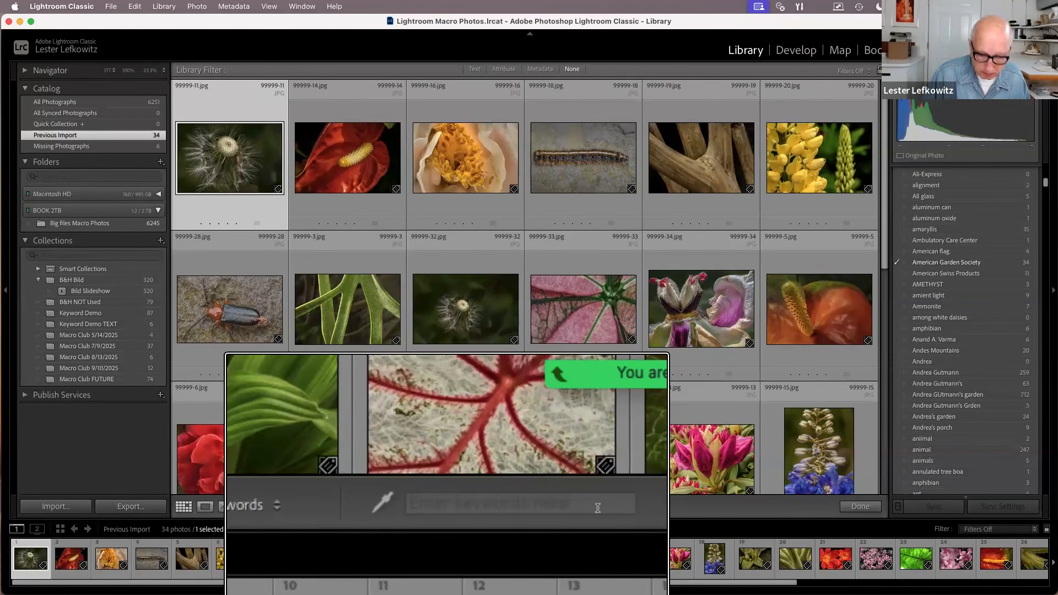
# Enter mistacarius rudybagus as the keyword the Painter applies
pyautogui.click(577, 506)
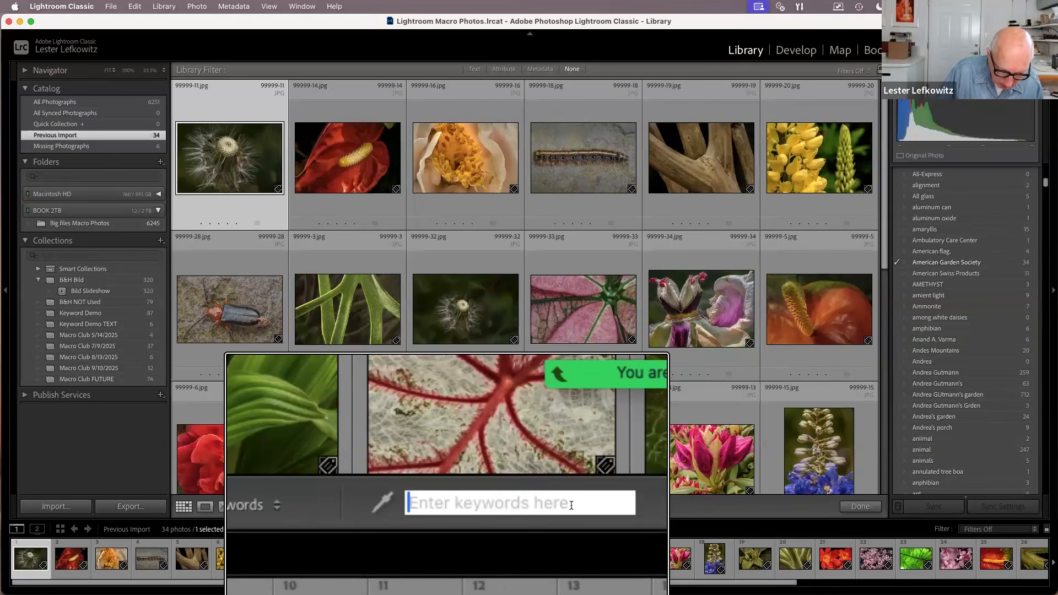
pyautogui.write('mis')
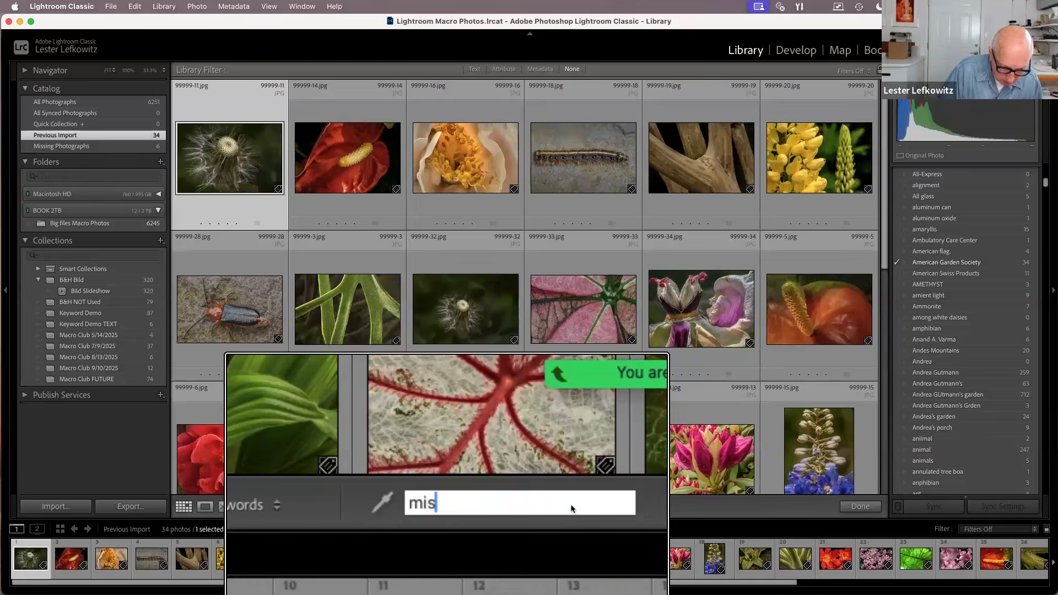
pyautogui.write('ta')
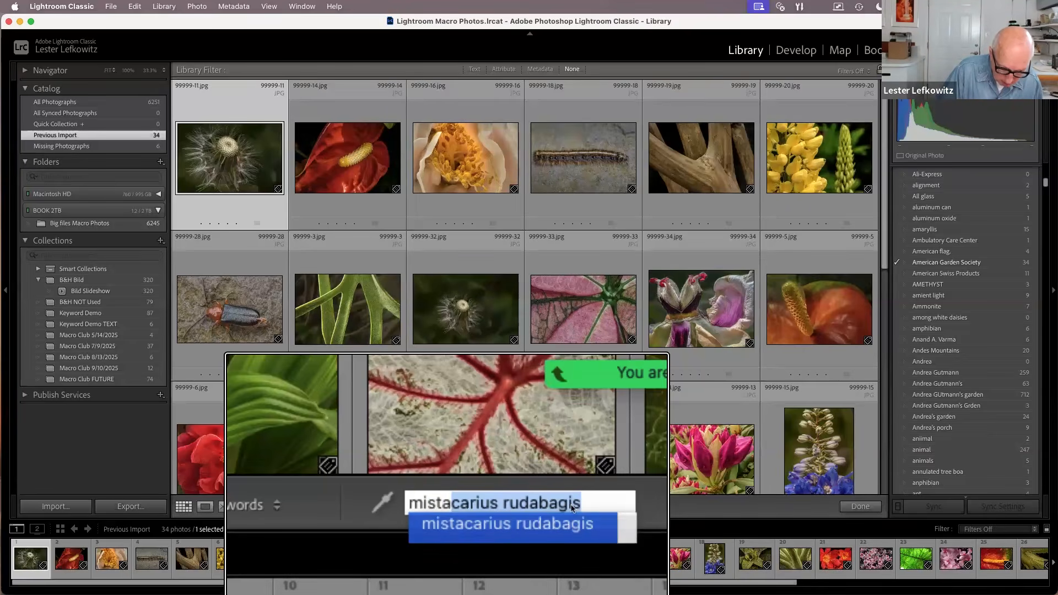
pyautogui.write('carius rud')
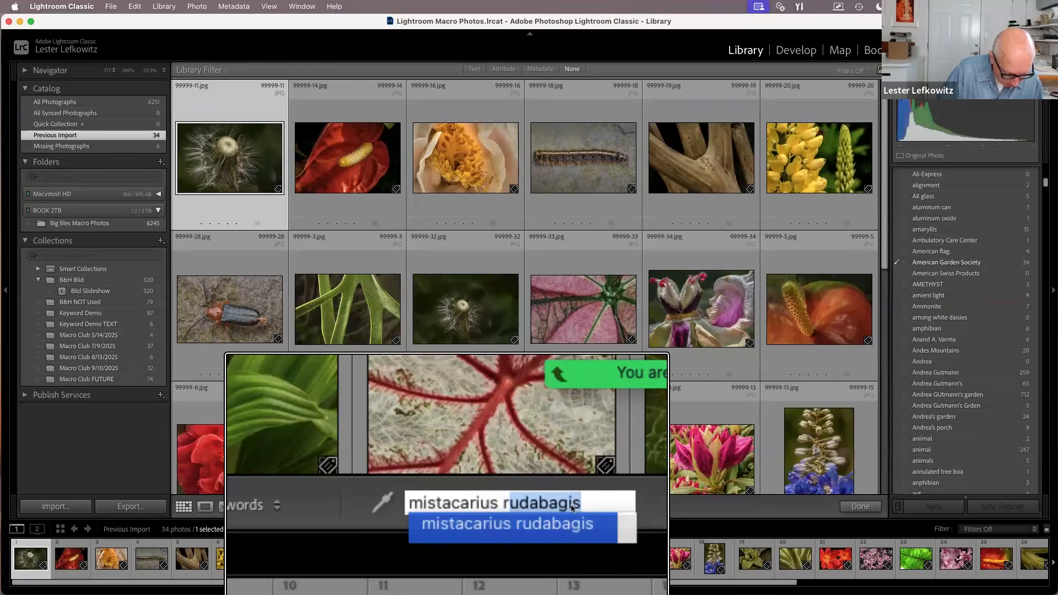
pyautogui.write('yb')
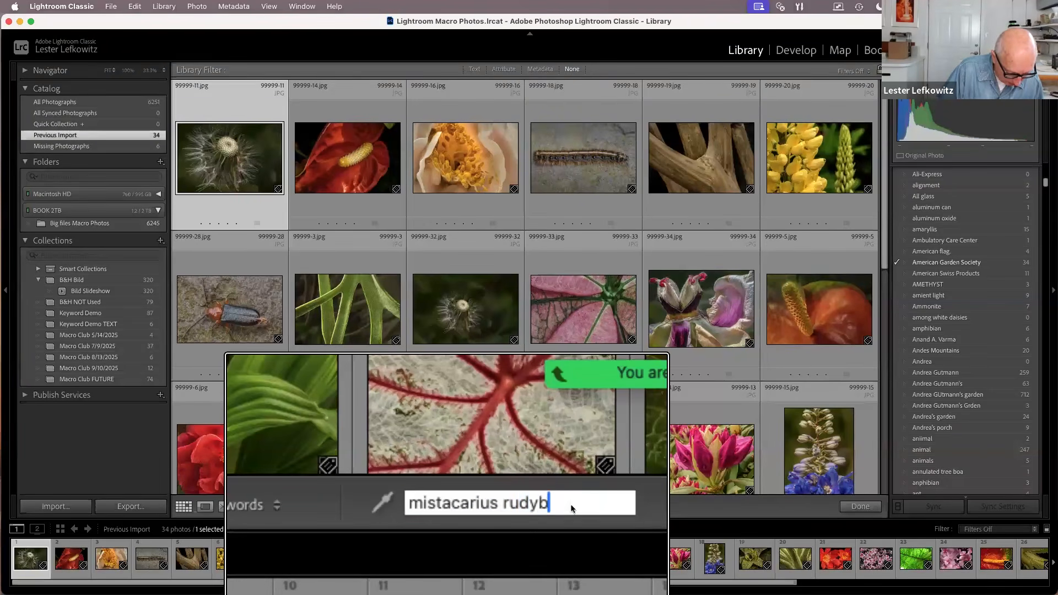
pyautogui.write('agus')
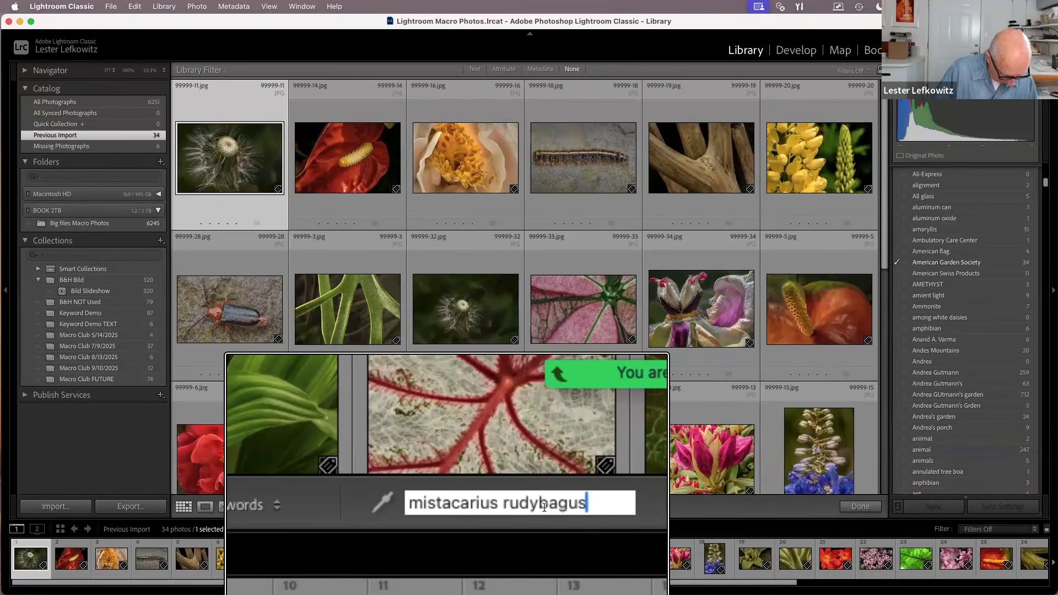
pyautogui.press('alt')
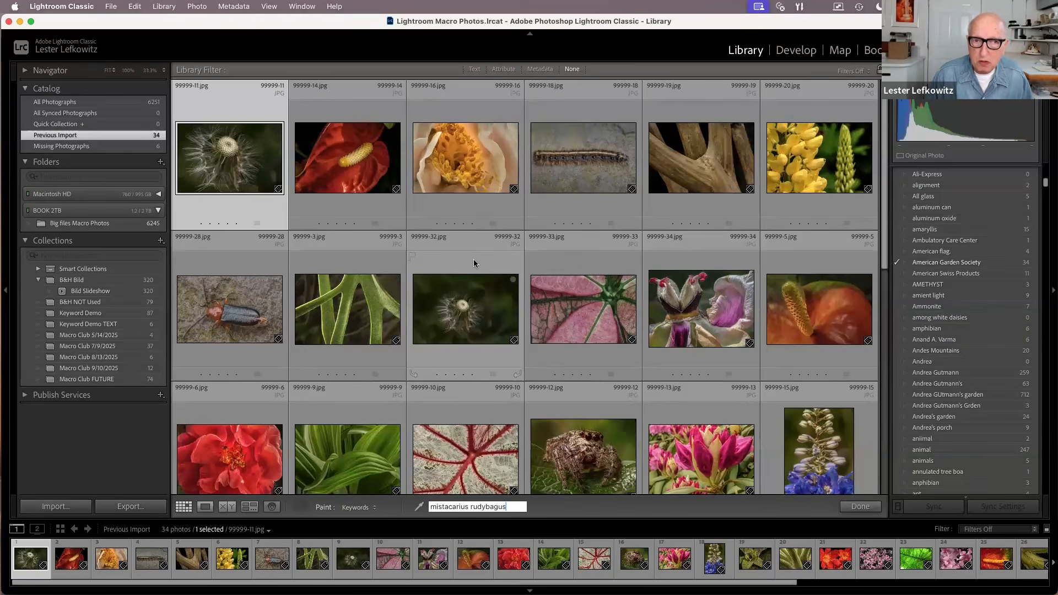
# Paint the keyword onto the caterpillar, beetle, white-and-purple flower 99999-34 and red flower 99999-6 photos
pyautogui.click(567, 201)
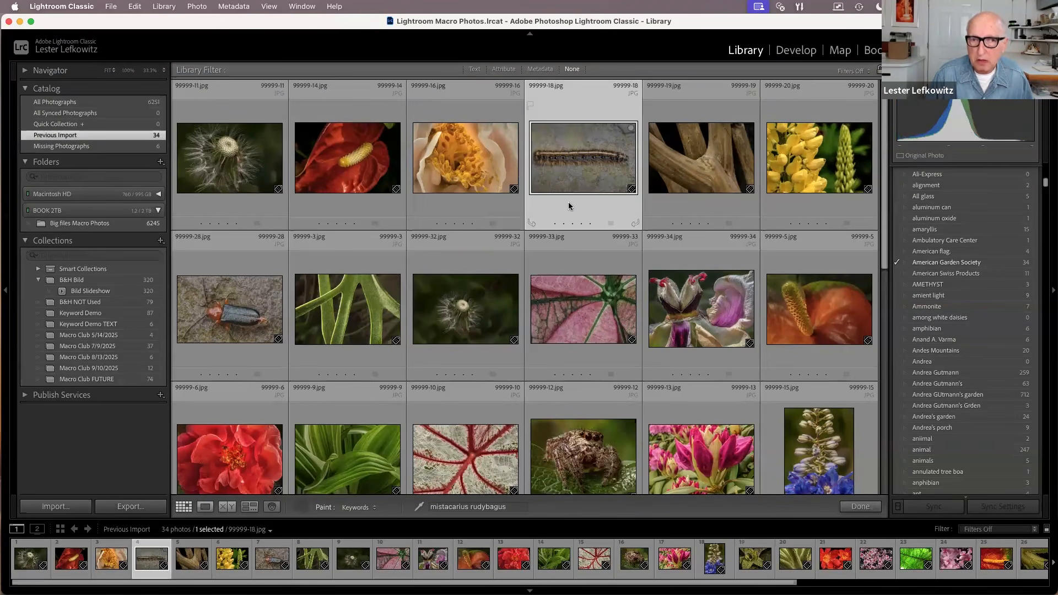
pyautogui.click(581, 162)
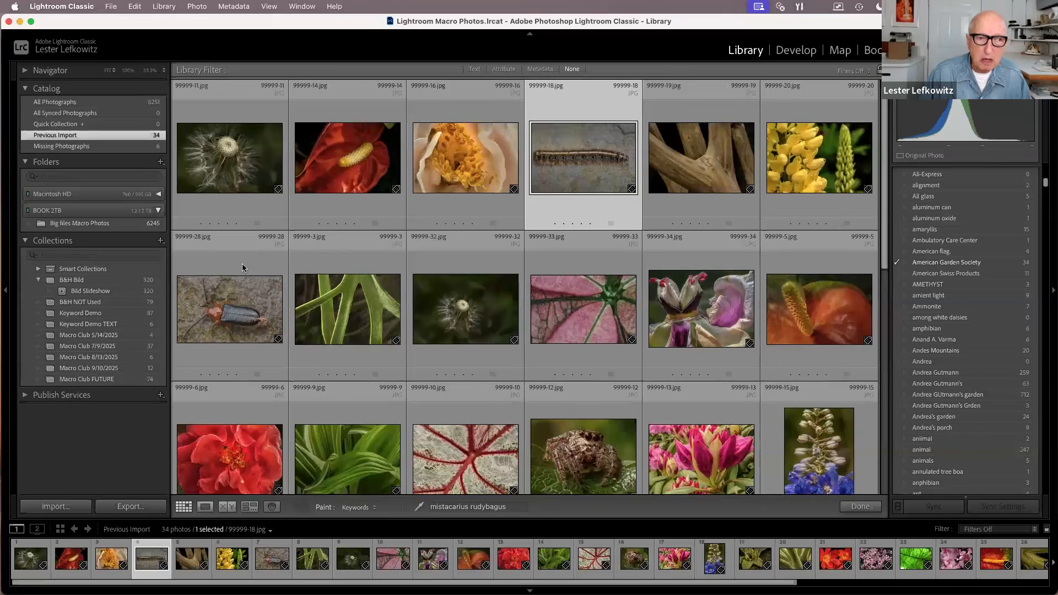
pyautogui.click(236, 305)
pyautogui.click(235, 305)
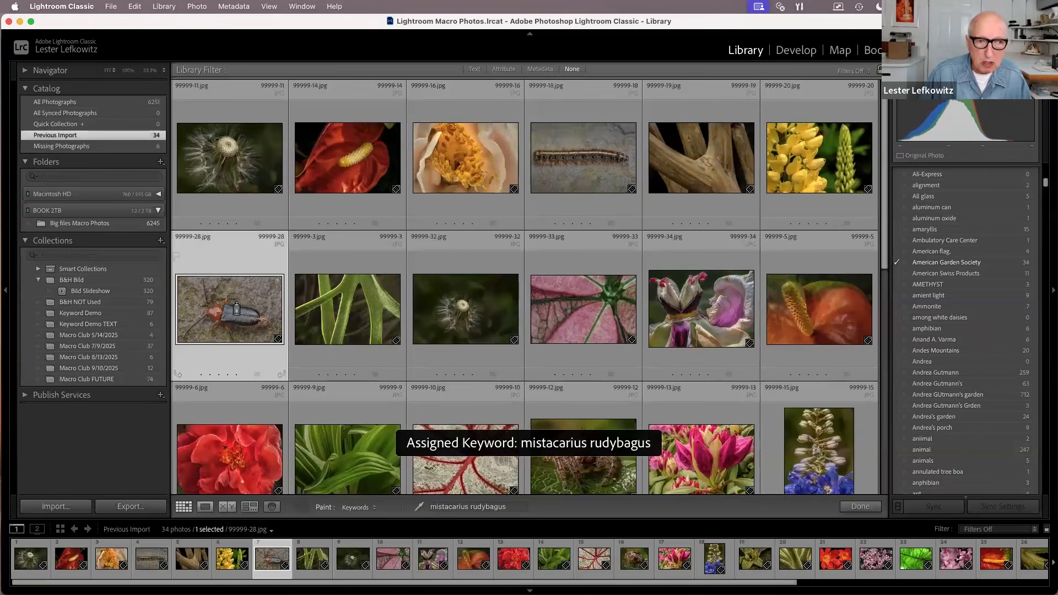
pyautogui.click(701, 274)
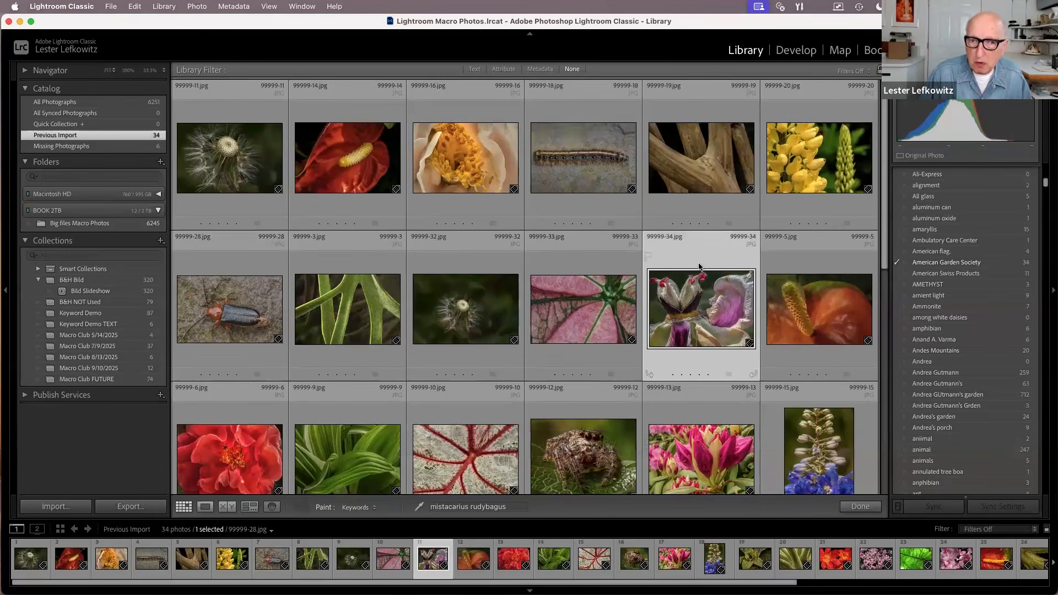
pyautogui.click(690, 302)
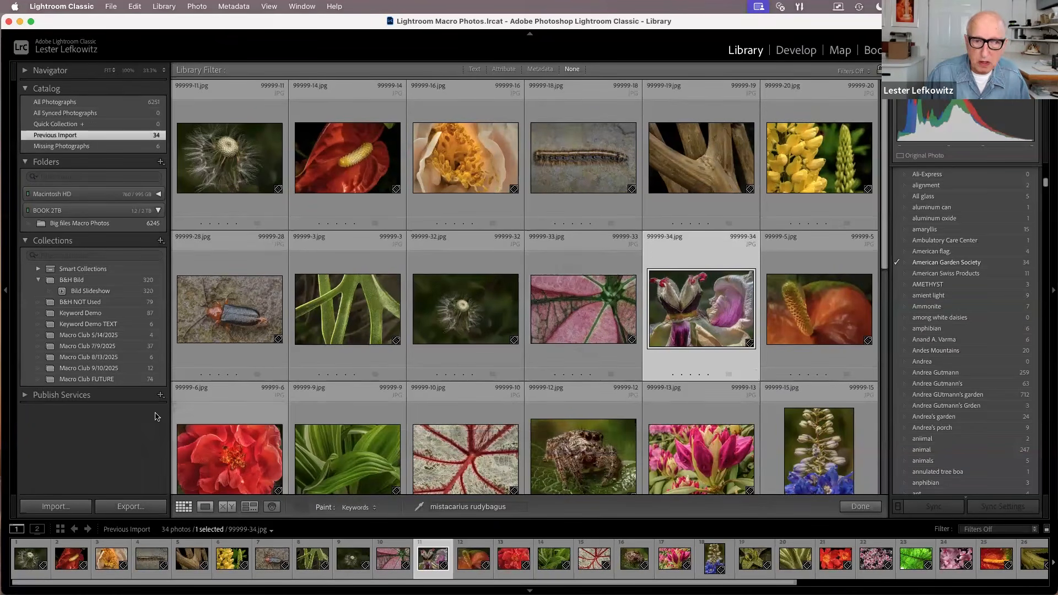
pyautogui.click(230, 413)
pyautogui.click(235, 428)
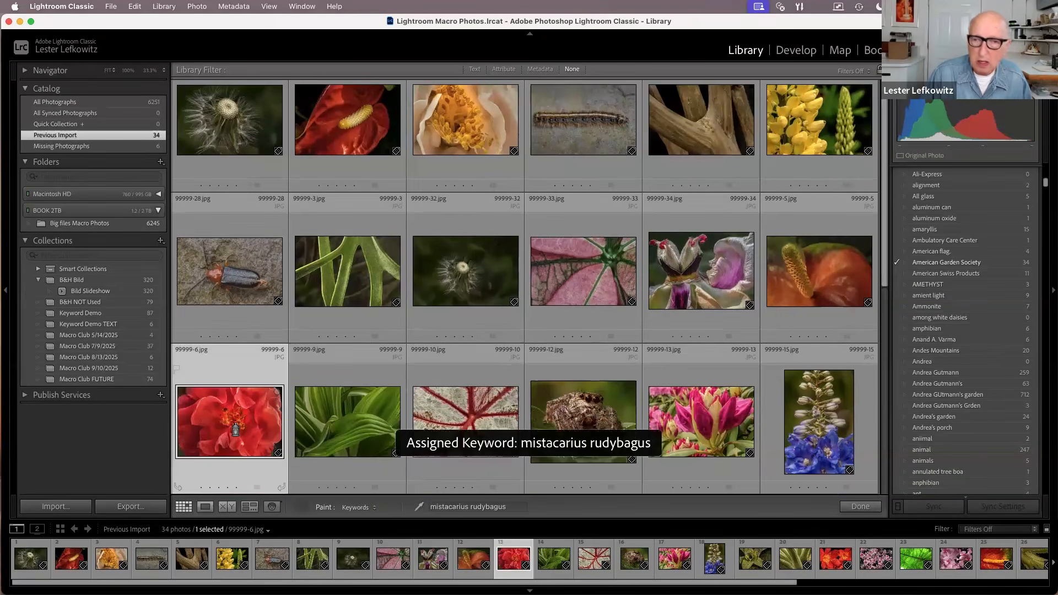
# Review the red flower's keyword tags, and select photos 99999-11, 99999-14, 99999-33 and 99999-12 together
pyautogui.scroll(15, 961, 341)
pyautogui.scroll(8, 965, 353)
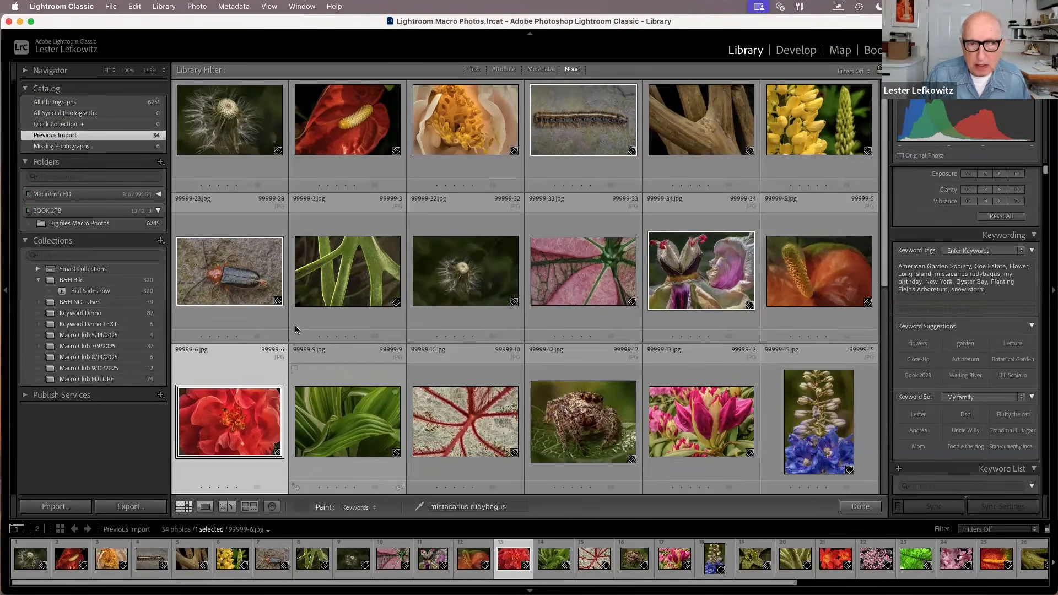
pyautogui.scroll(-5, 379, 323)
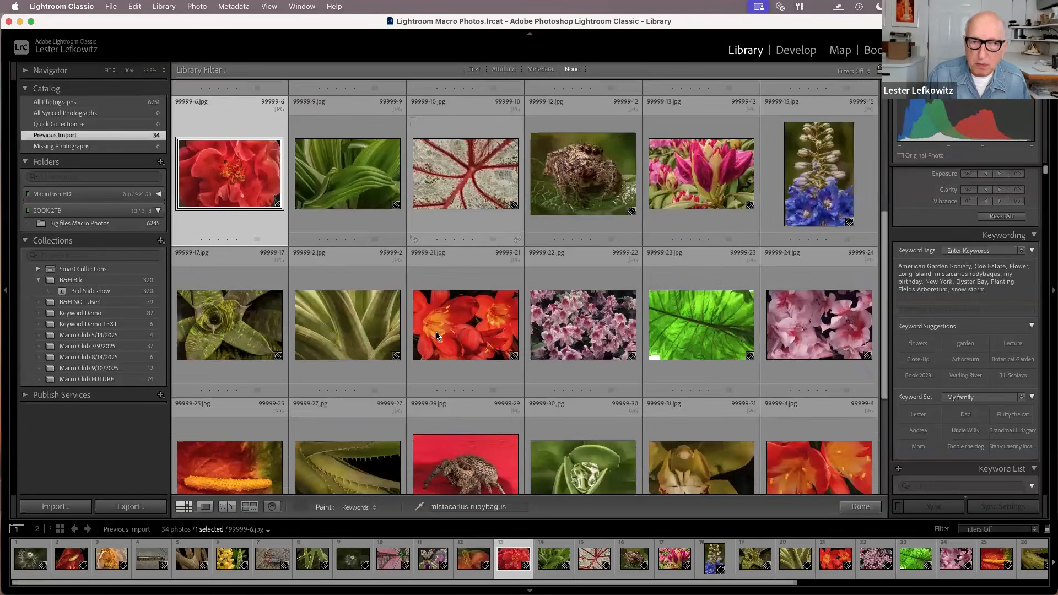
pyautogui.scroll(6, 437, 336)
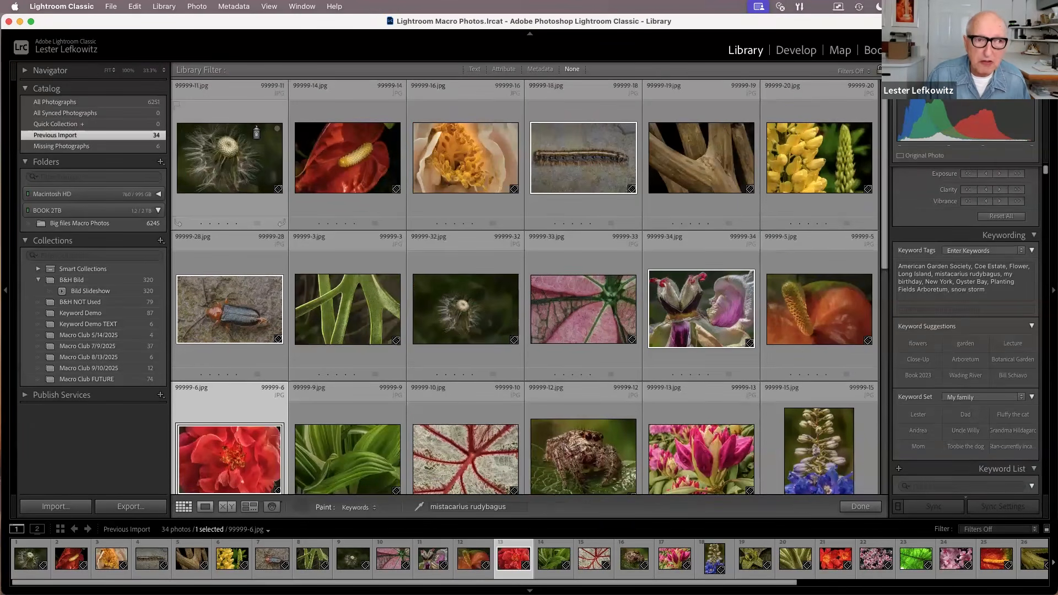
pyautogui.click(238, 119)
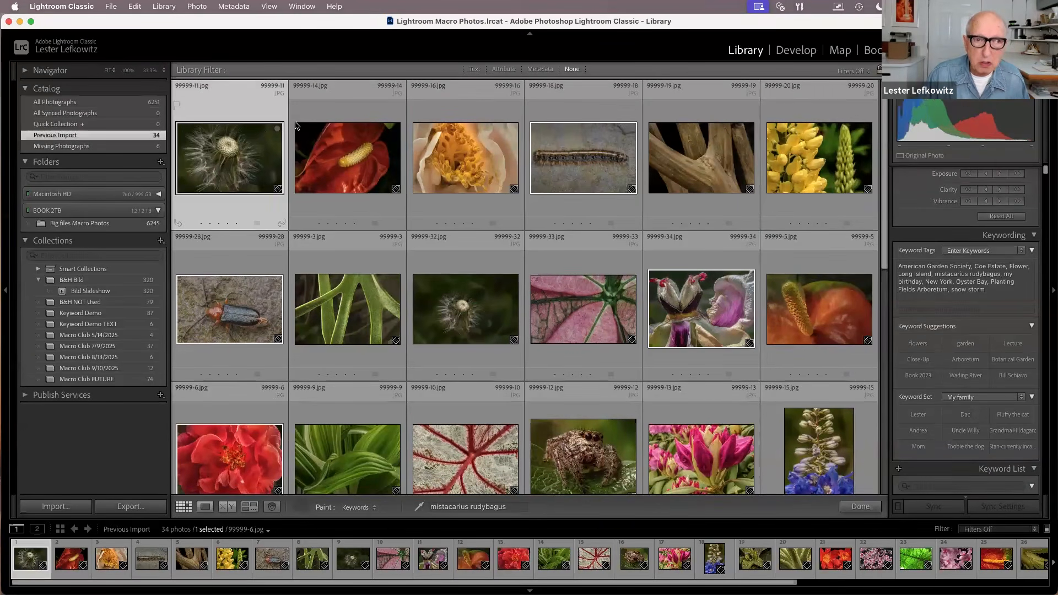
pyautogui.click(334, 121)
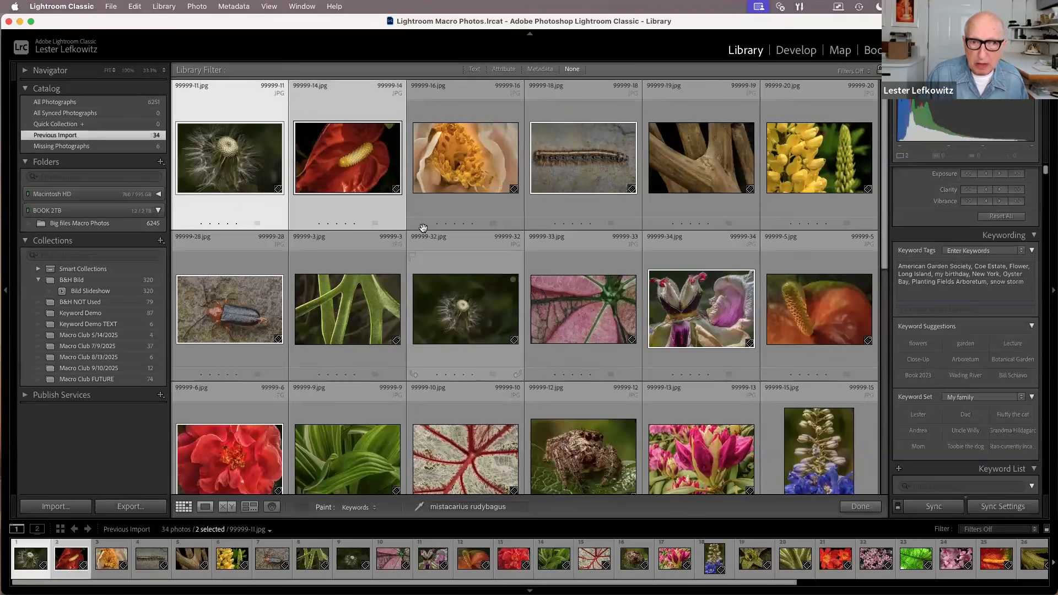
pyautogui.click(439, 245)
pyautogui.click(615, 354)
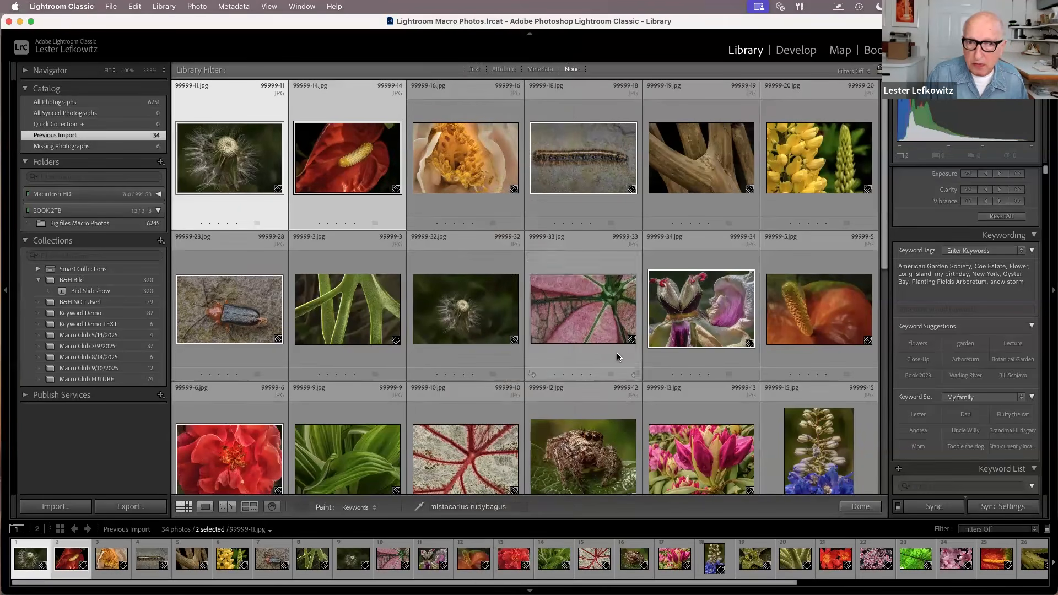
pyautogui.click(616, 352)
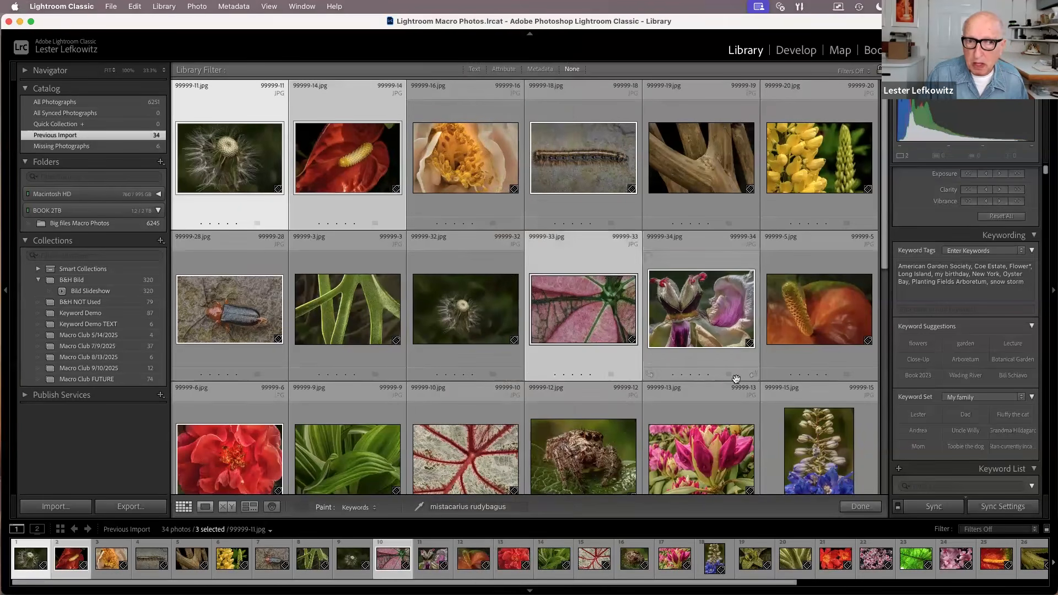
pyautogui.click(616, 407)
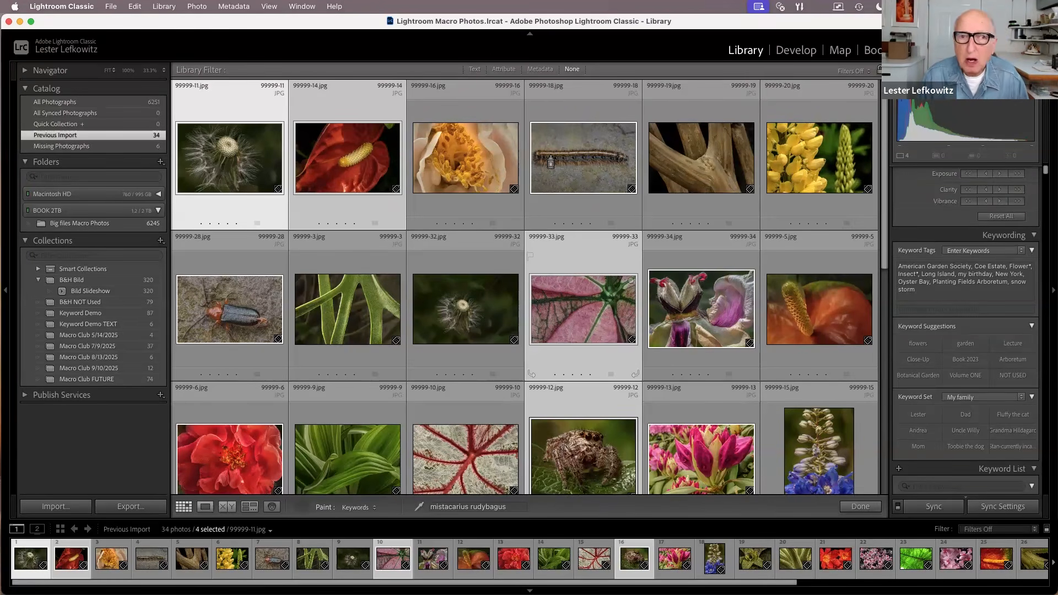
# Filter the library by filenames containing 9861 and apply that search to All Photographs
pyautogui.click(475, 70)
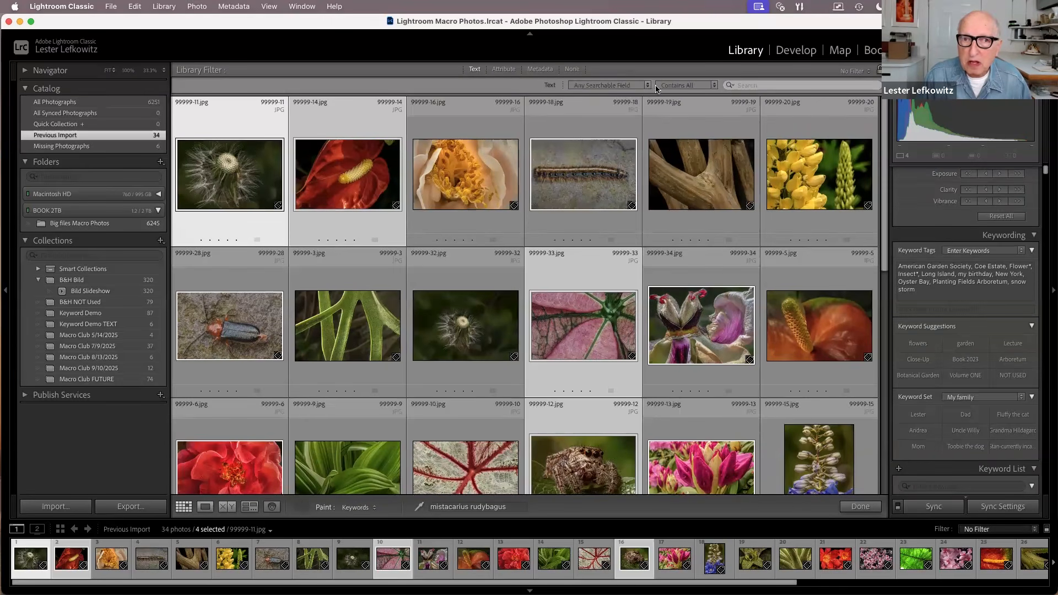
pyautogui.click(647, 86)
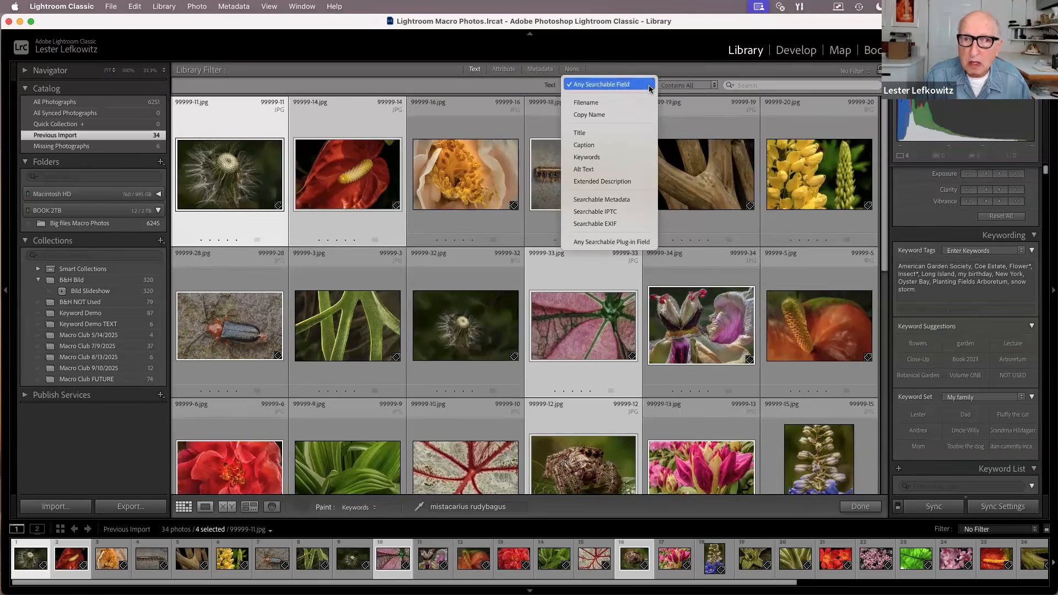
pyautogui.click(598, 102)
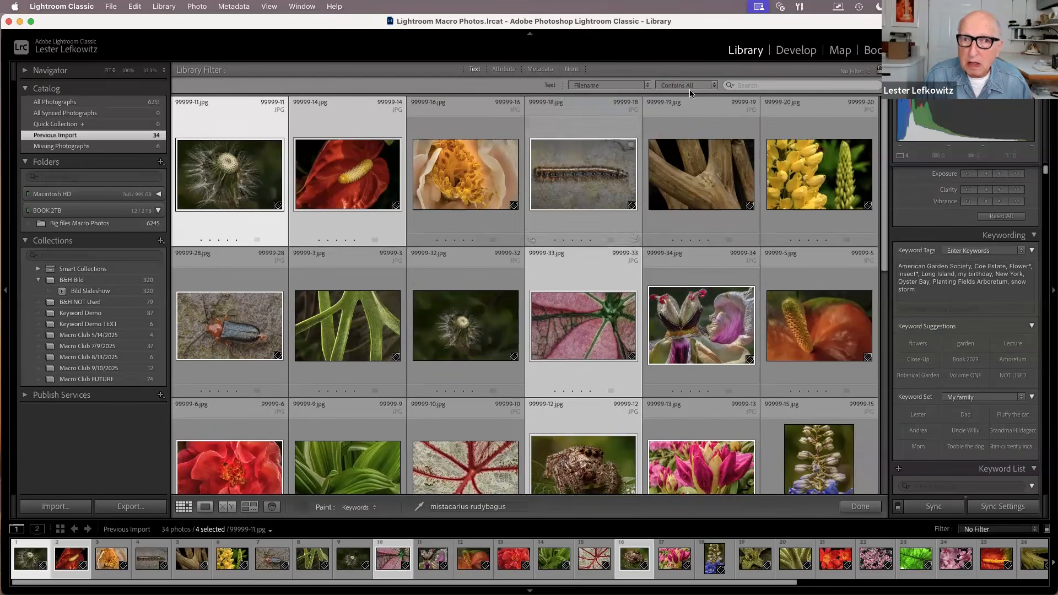
pyautogui.click(747, 87)
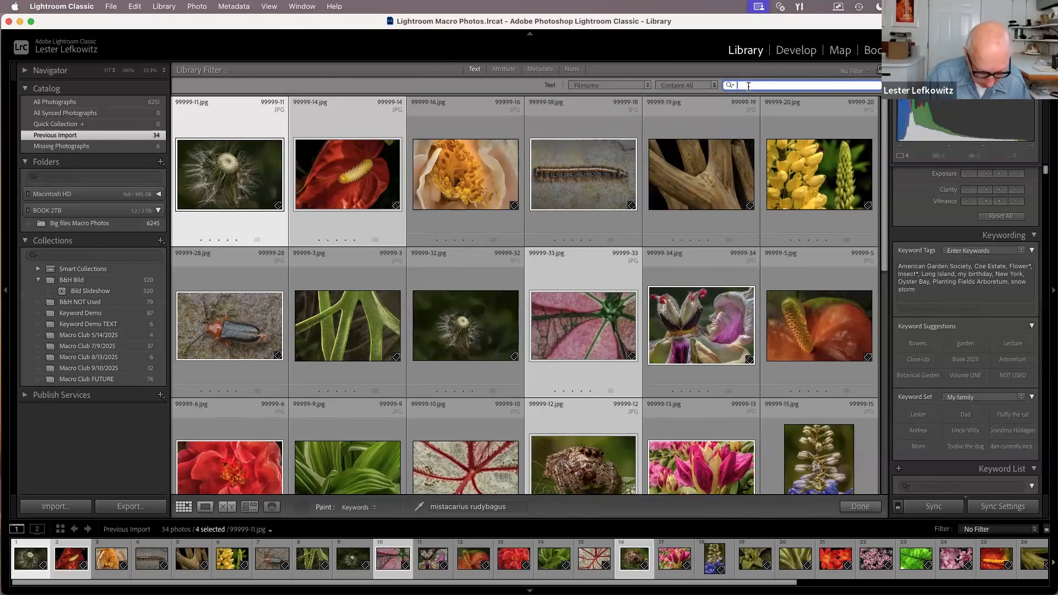
pyautogui.write('9861')
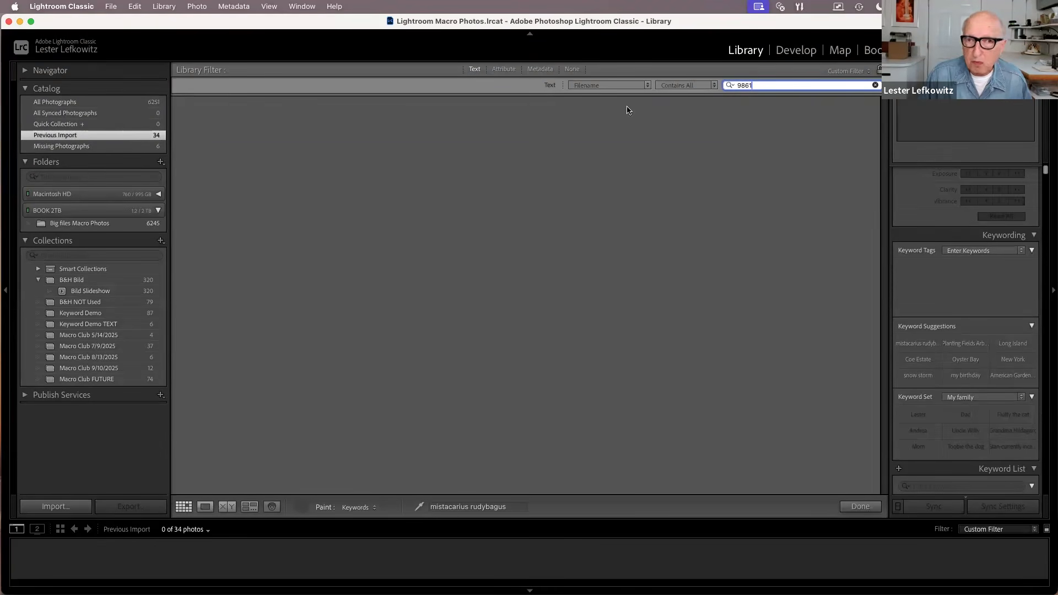
pyautogui.click(110, 105)
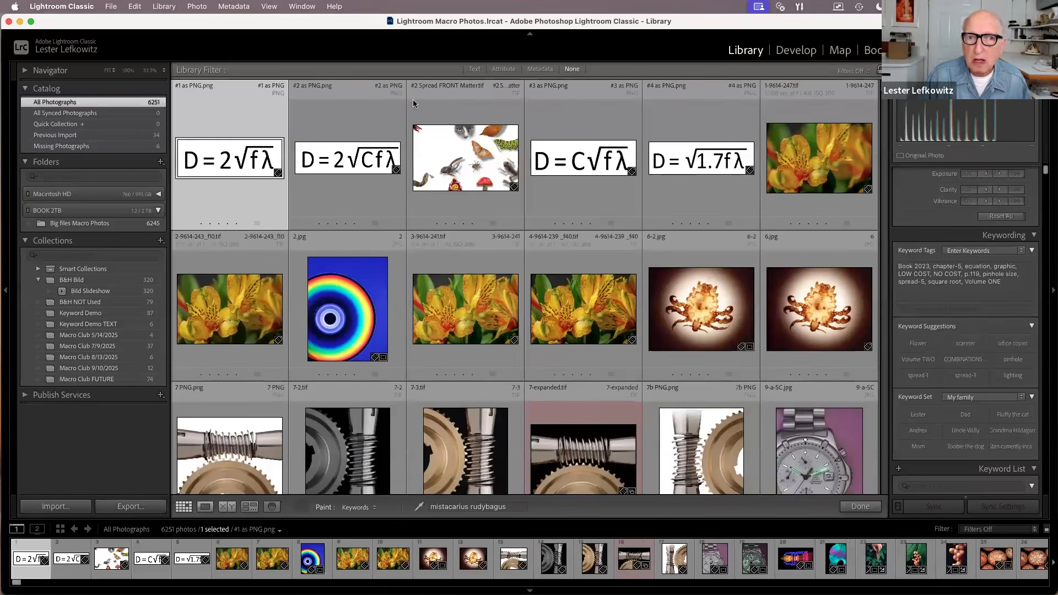
pyautogui.click(474, 69)
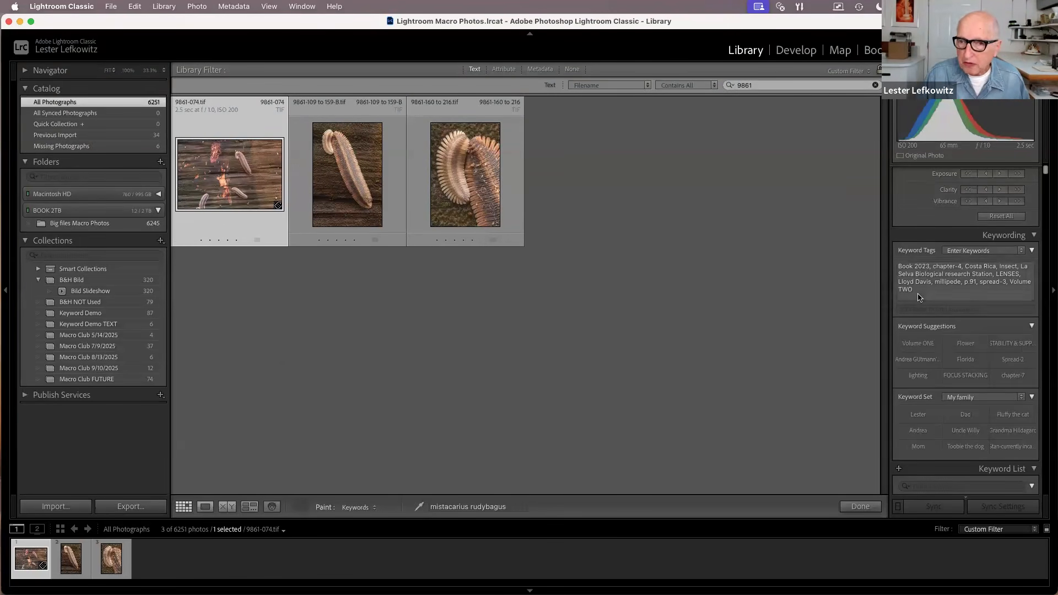
# Paint the keyword onto photo 9861-160 to 216 and check the keyword tags of the other two 9861 photos
pyautogui.click(392, 223)
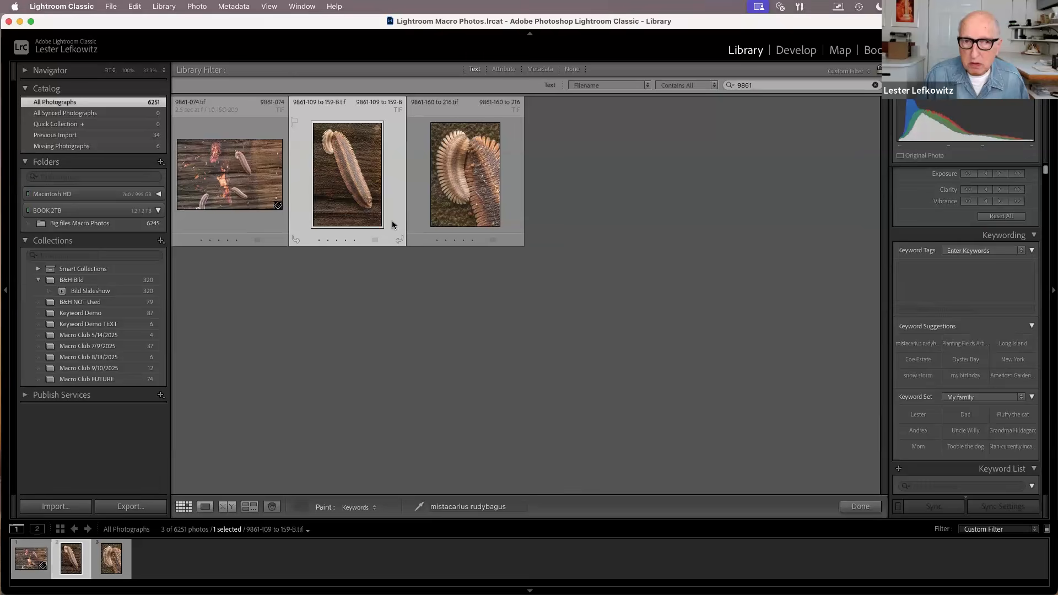
pyautogui.click(462, 223)
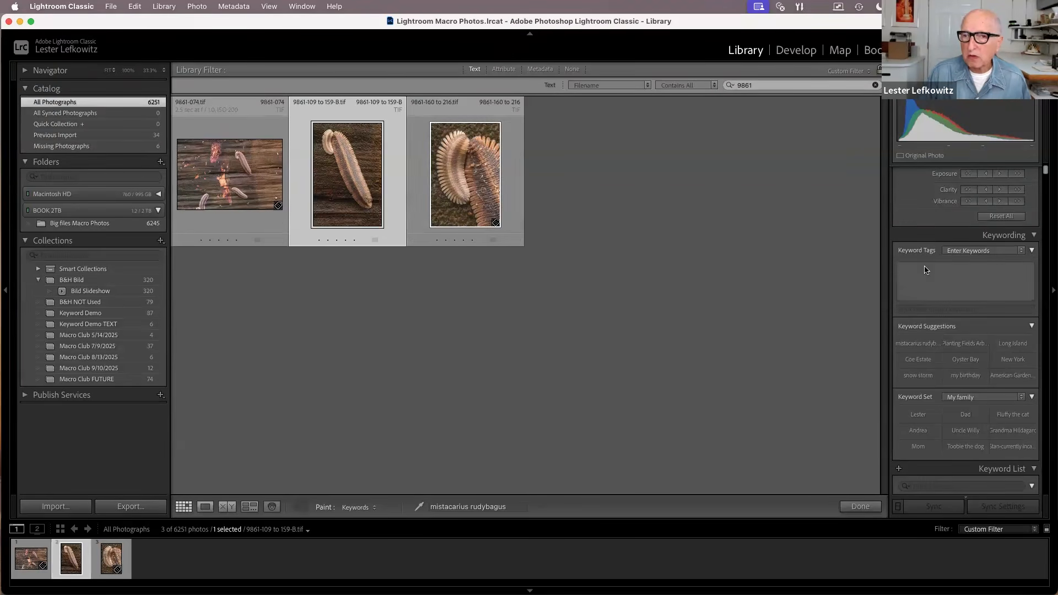
pyautogui.click(233, 229)
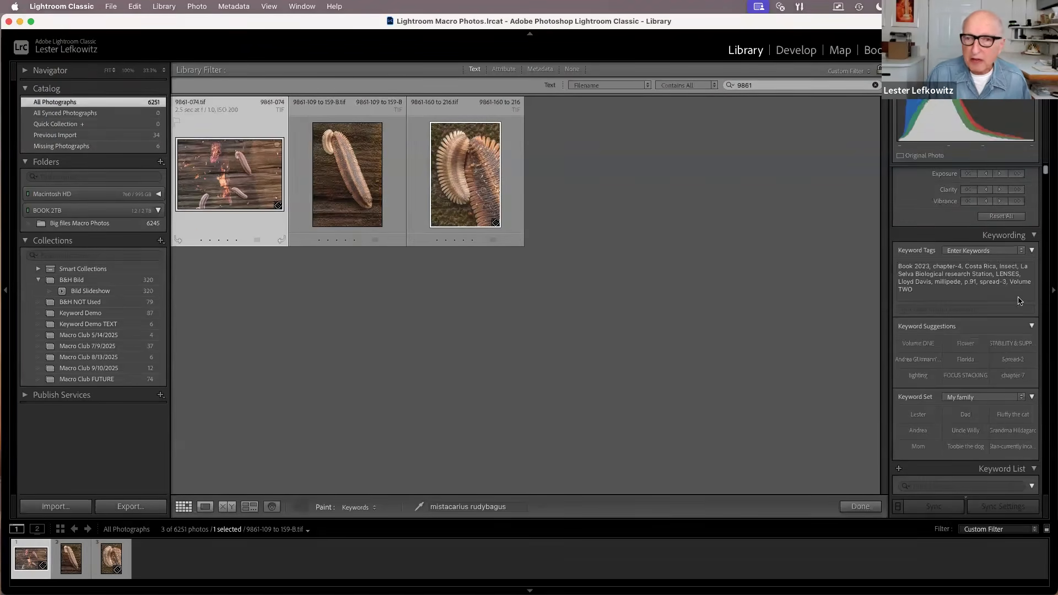
# Review the keyword tags of photo 9861-074 and view the 9861 photos enlarged one after another before returning to the grid
pyautogui.click(952, 296)
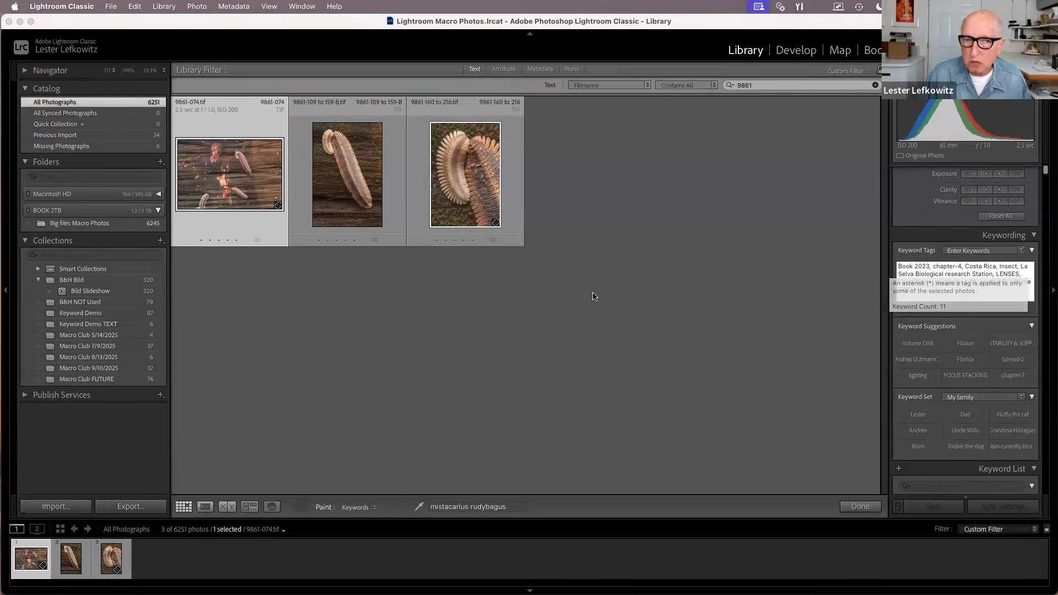
pyautogui.click(248, 230)
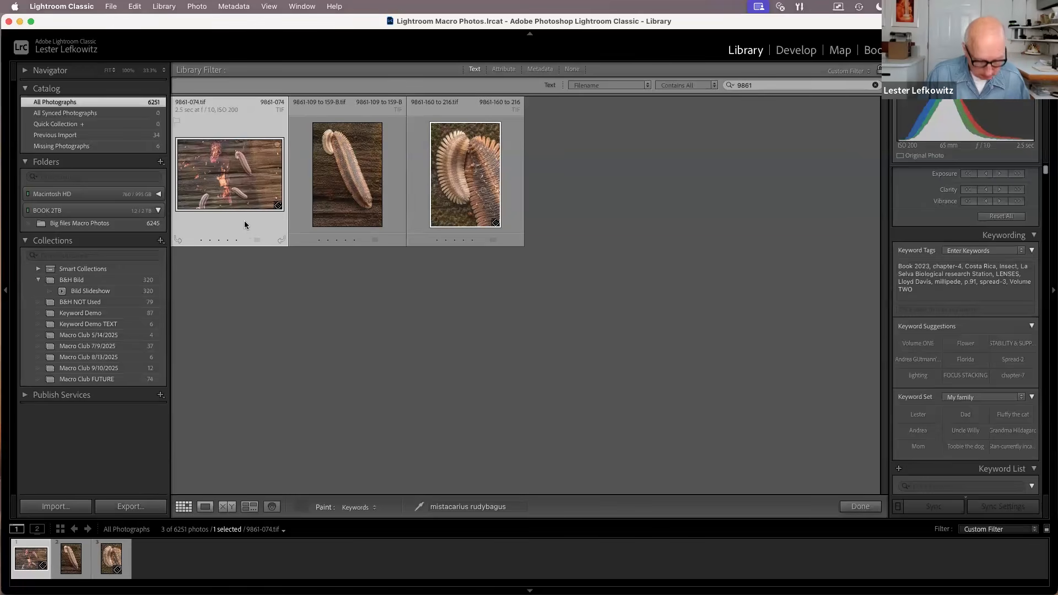
pyautogui.doubleClick(245, 224)
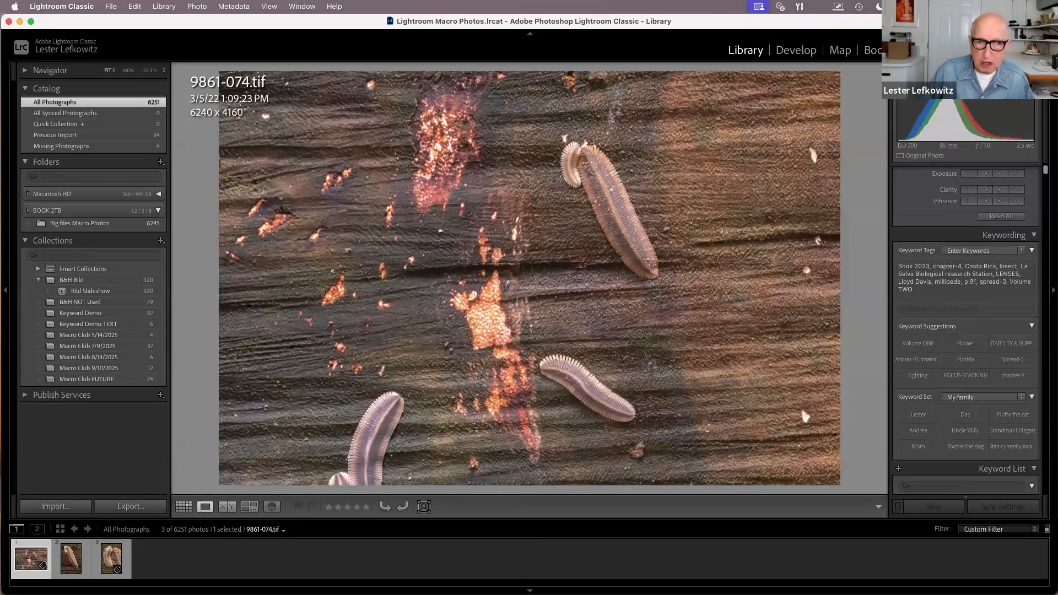
pyautogui.press('Right')
pyautogui.press('Right')
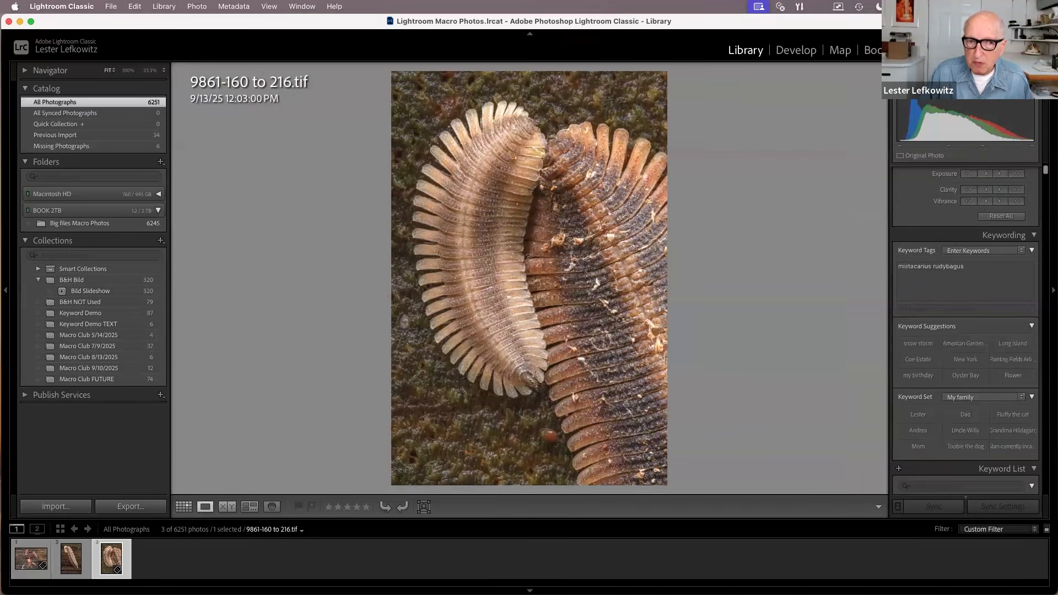
pyautogui.press('g')
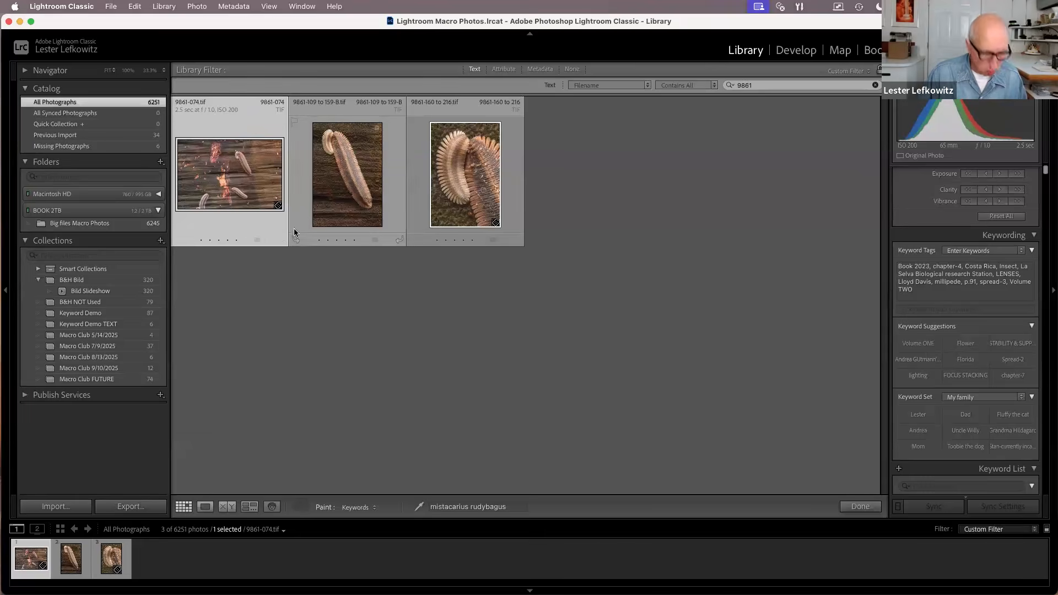
# Put the Painter away, select all three 9861 photos and synchronize the keywords of 9861-074 to the other two
pyautogui.press('shift')
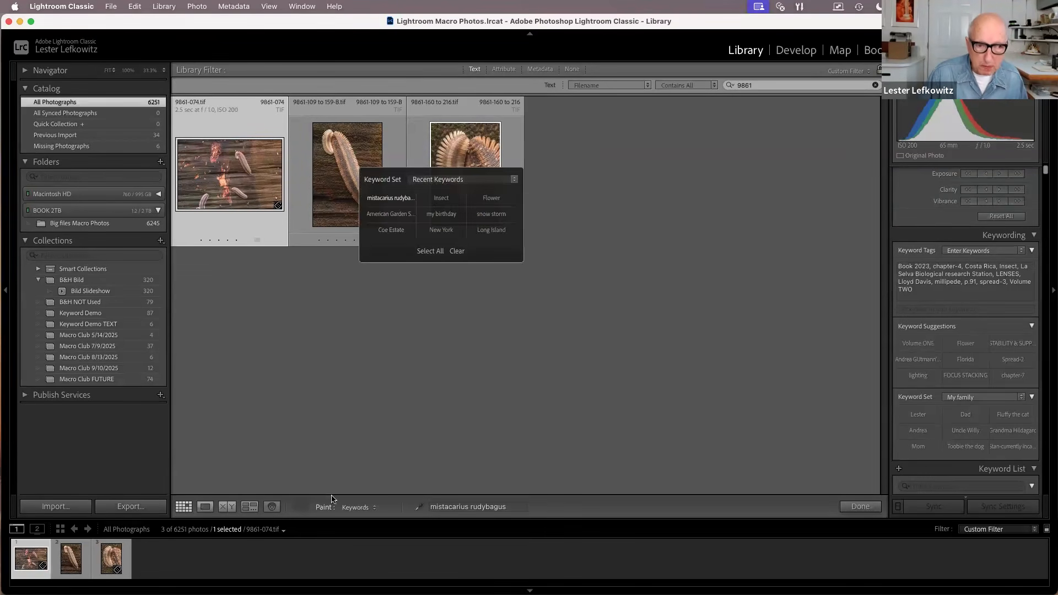
pyautogui.click(304, 506)
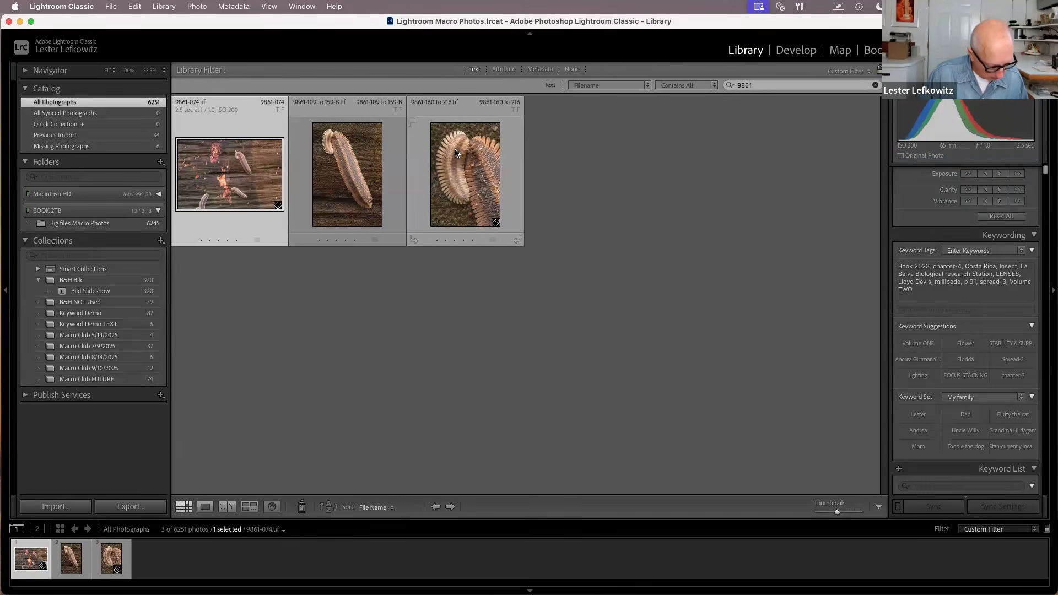
pyautogui.press('super+a')
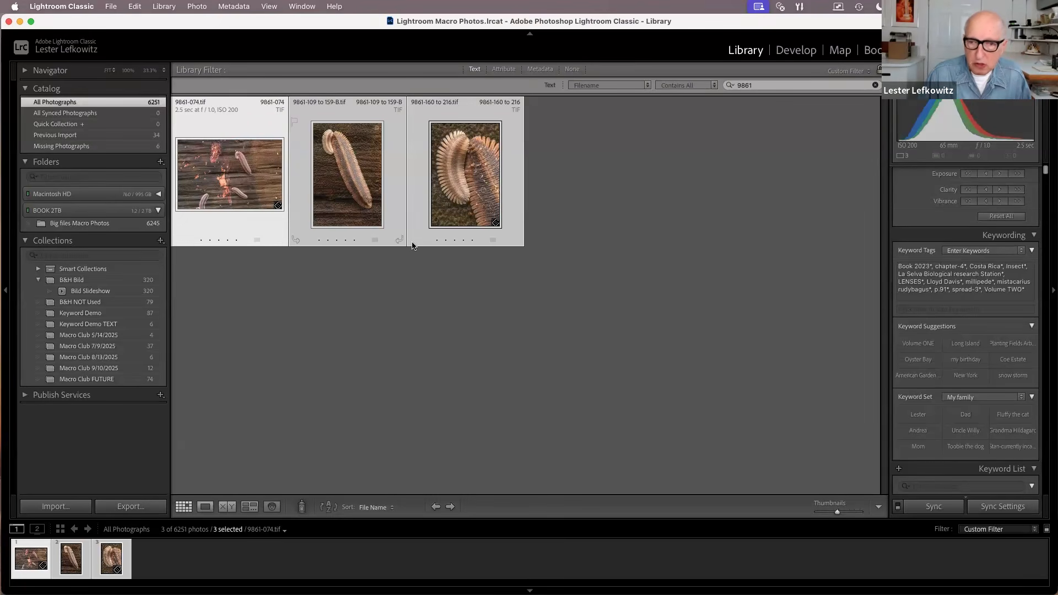
pyautogui.click(936, 511)
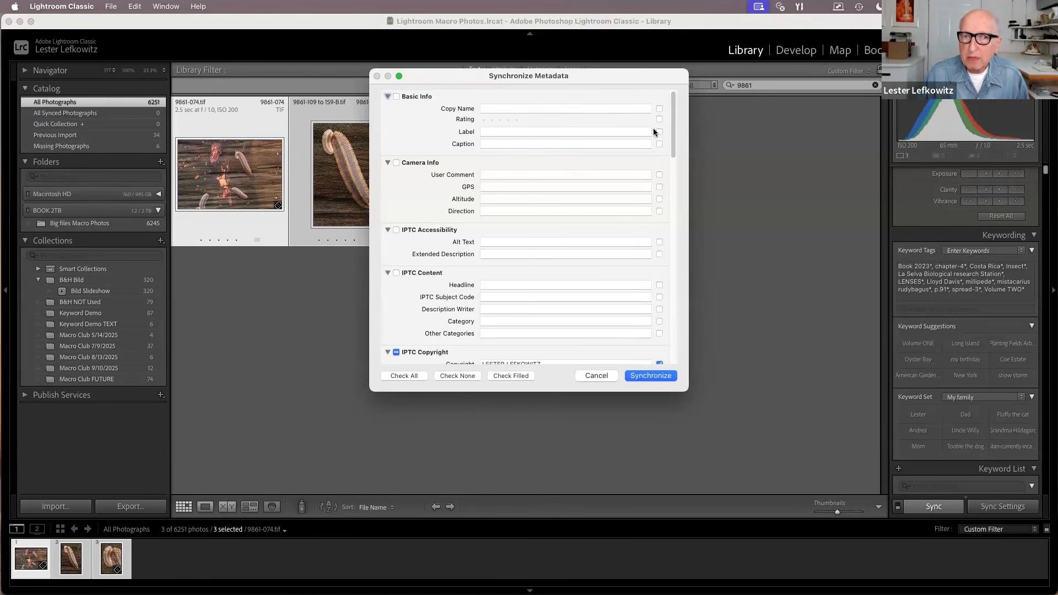
pyautogui.moveTo(673, 141); pyautogui.dragTo(669, 364)
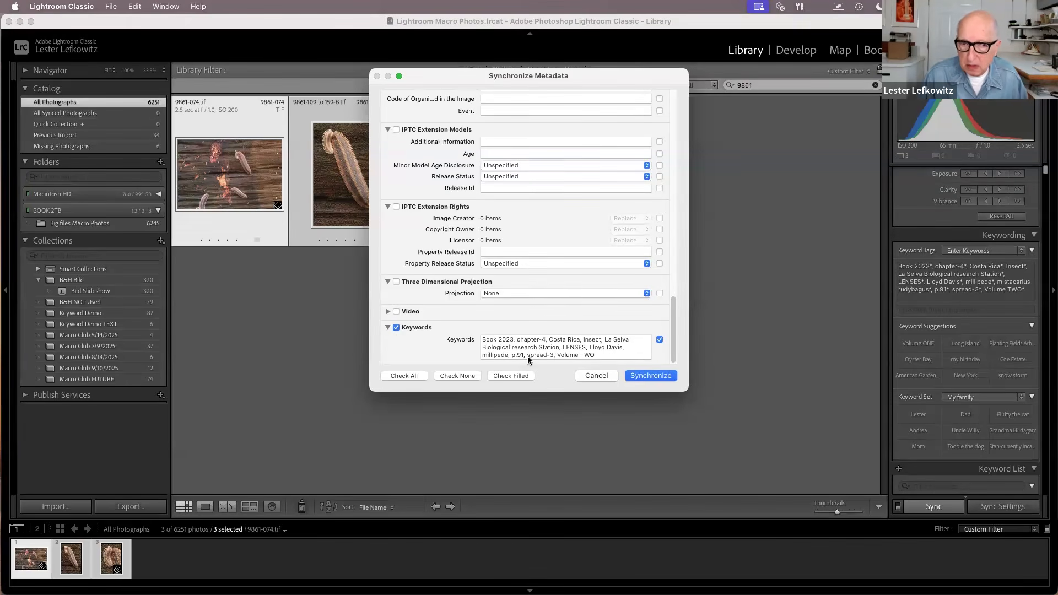
pyautogui.click(637, 376)
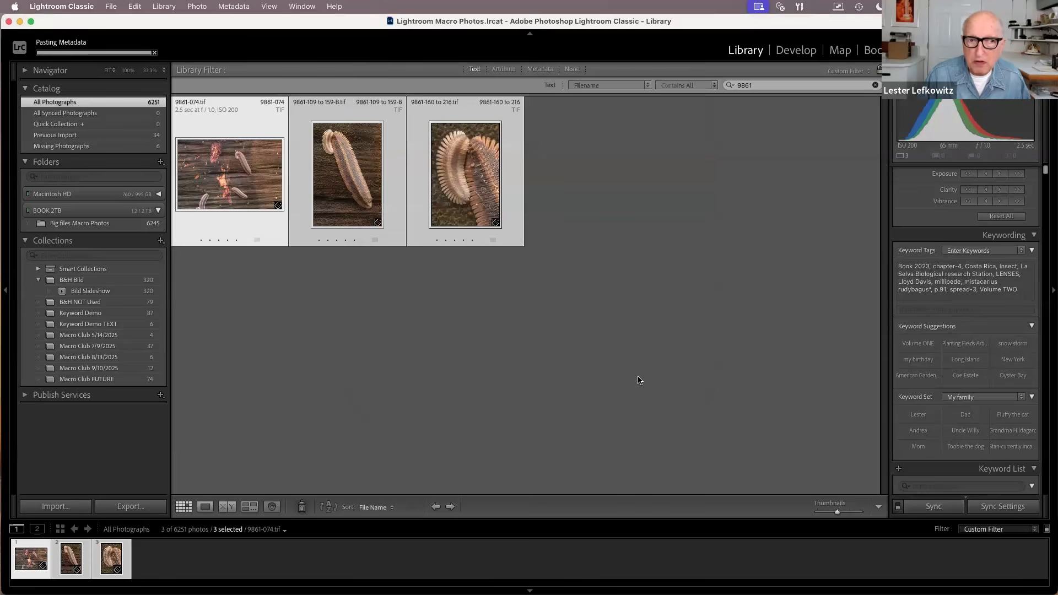
# Check the keyword tags of each of the three 9861 photos individually
pyautogui.click(392, 174)
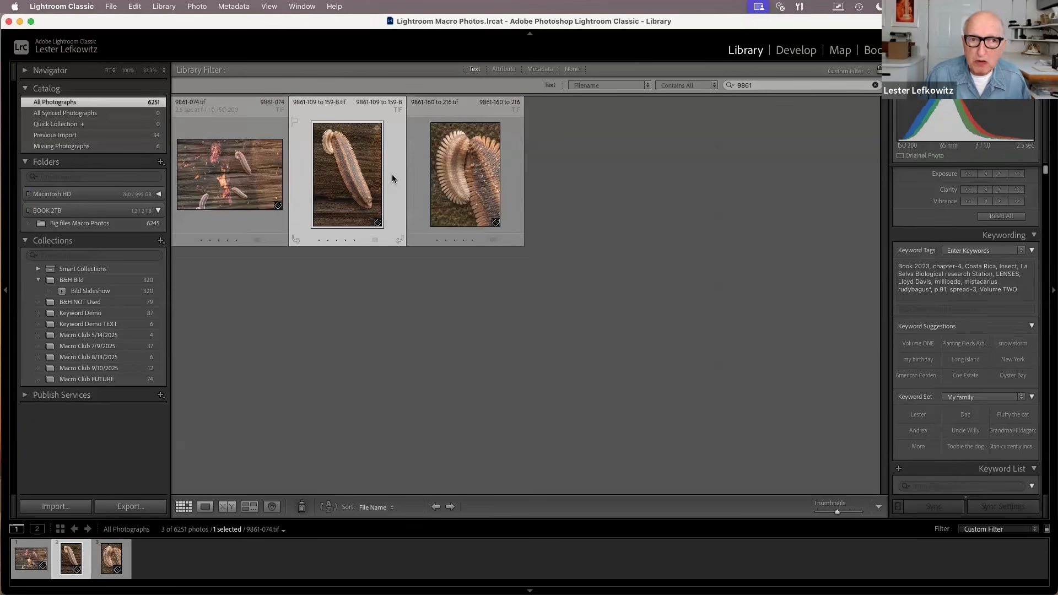
pyautogui.click(418, 189)
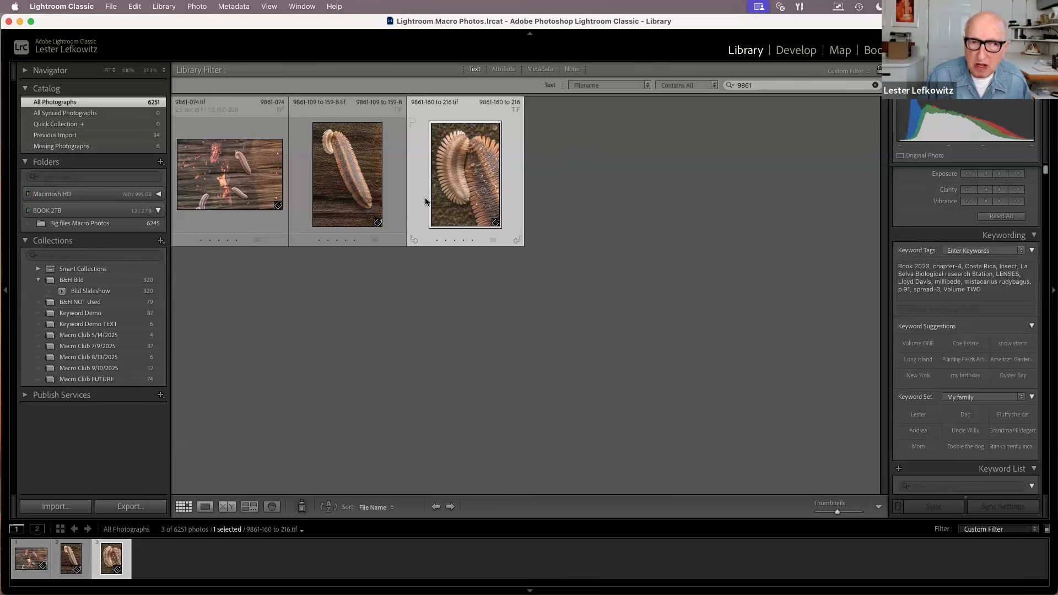
pyautogui.click(234, 219)
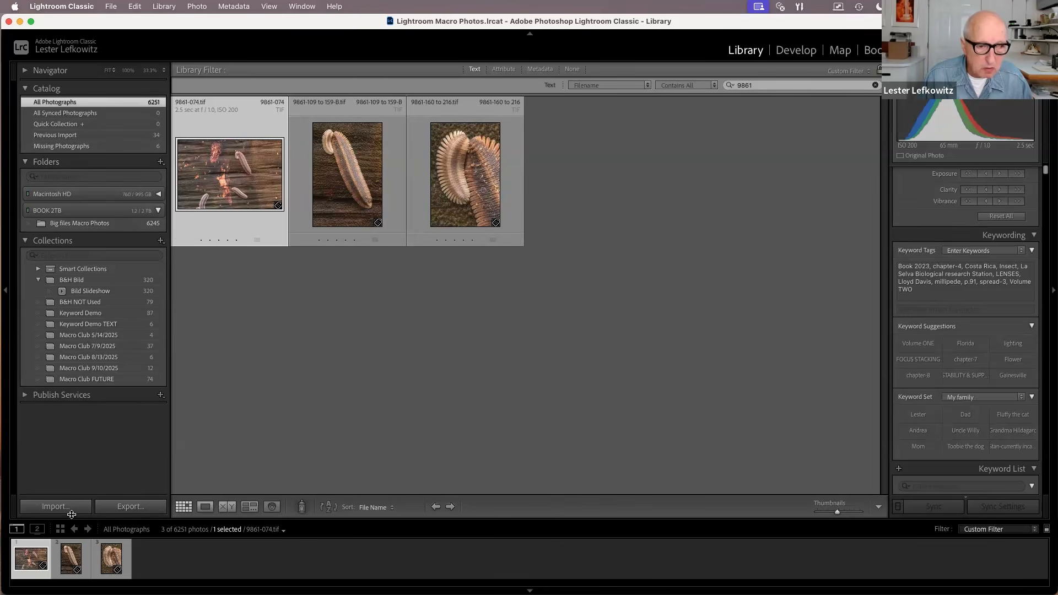
# Show the Previous Import photos, select red flower 99999-6 and view it enlarged before returning to the grid
pyautogui.click(105, 135)
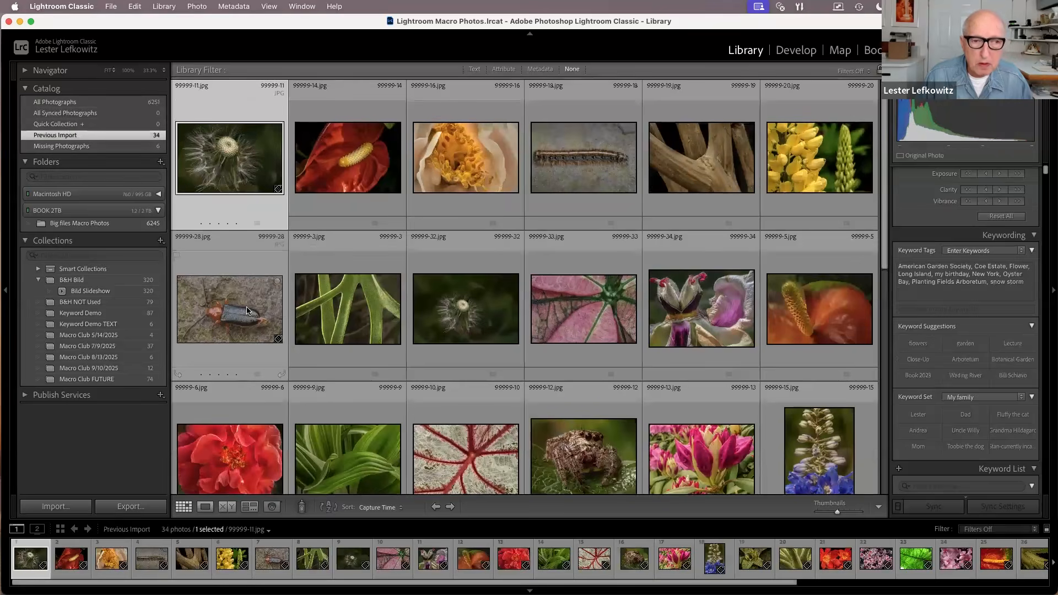
pyautogui.scroll(-3, 247, 310)
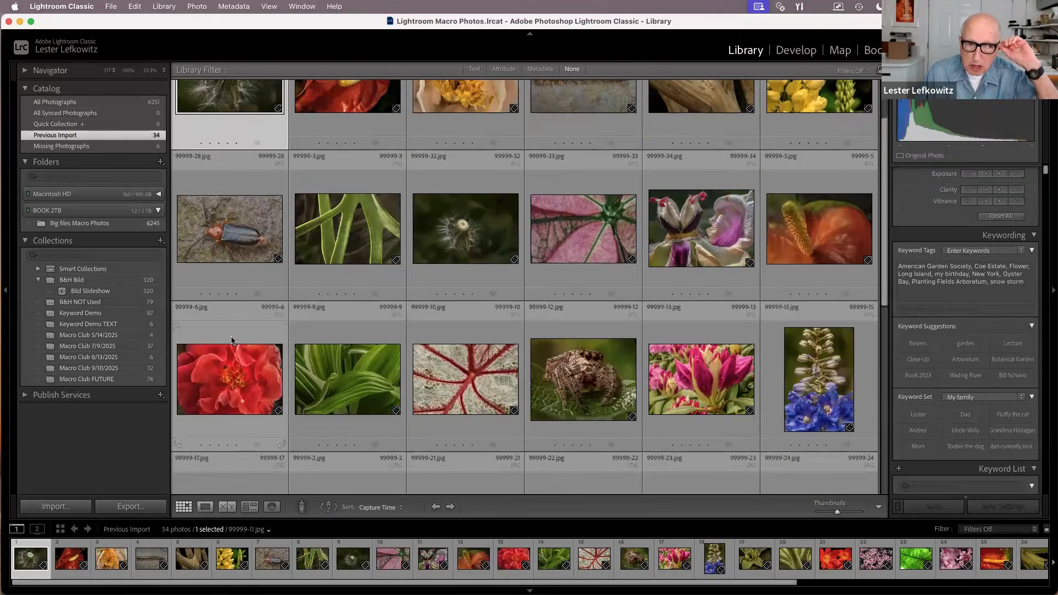
pyautogui.click(232, 352)
pyautogui.doubleClick(232, 356)
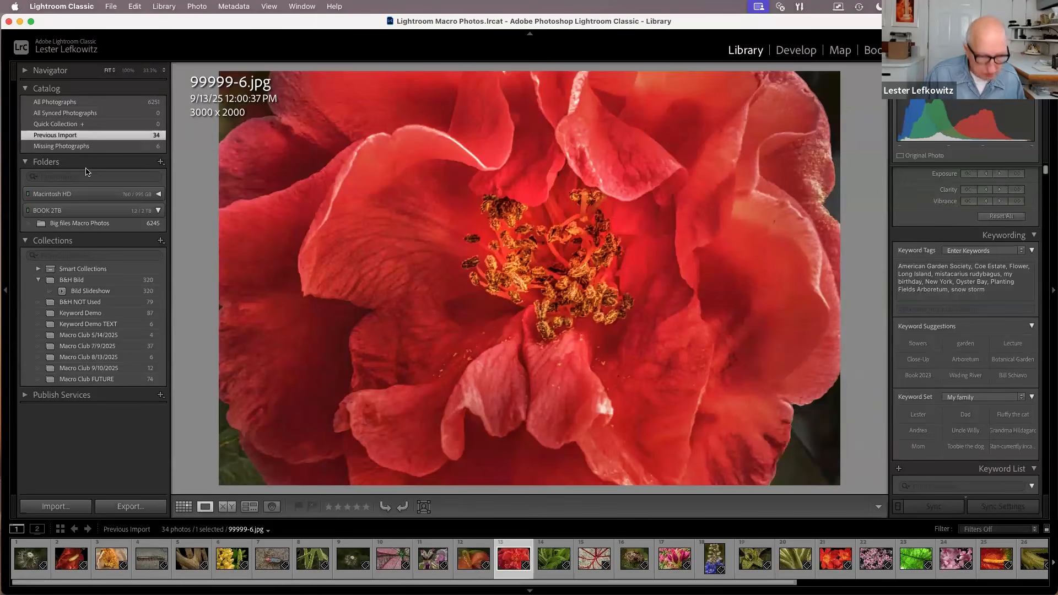
pyautogui.click(184, 507)
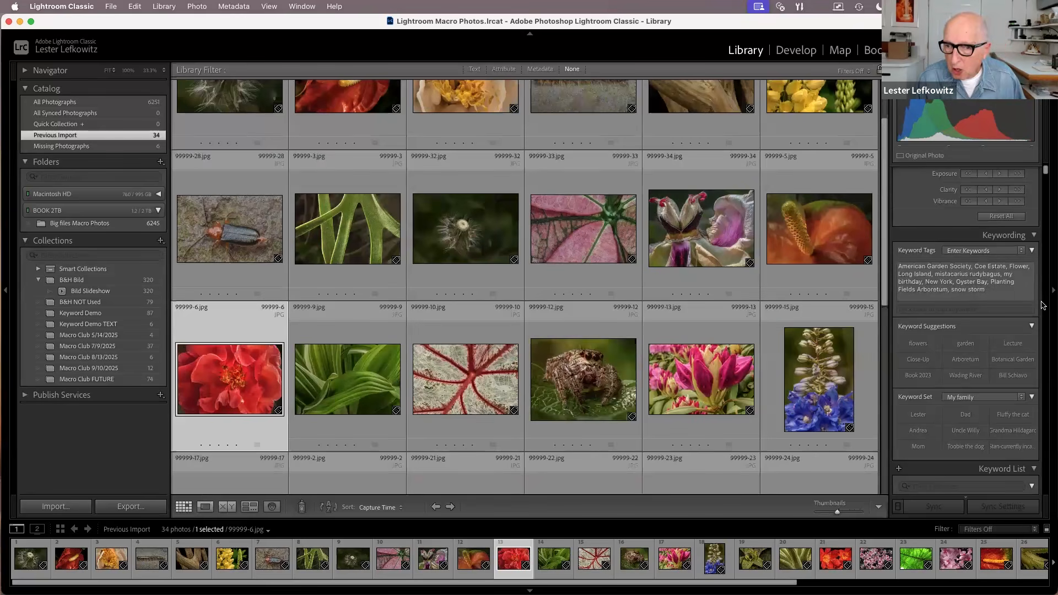
# Collapse the Keyword List and keep EXIF and IPTC as the metadata set shown for the red flower photo
pyautogui.scroll(-1, 1018, 313)
pyautogui.scroll(-5, 1018, 330)
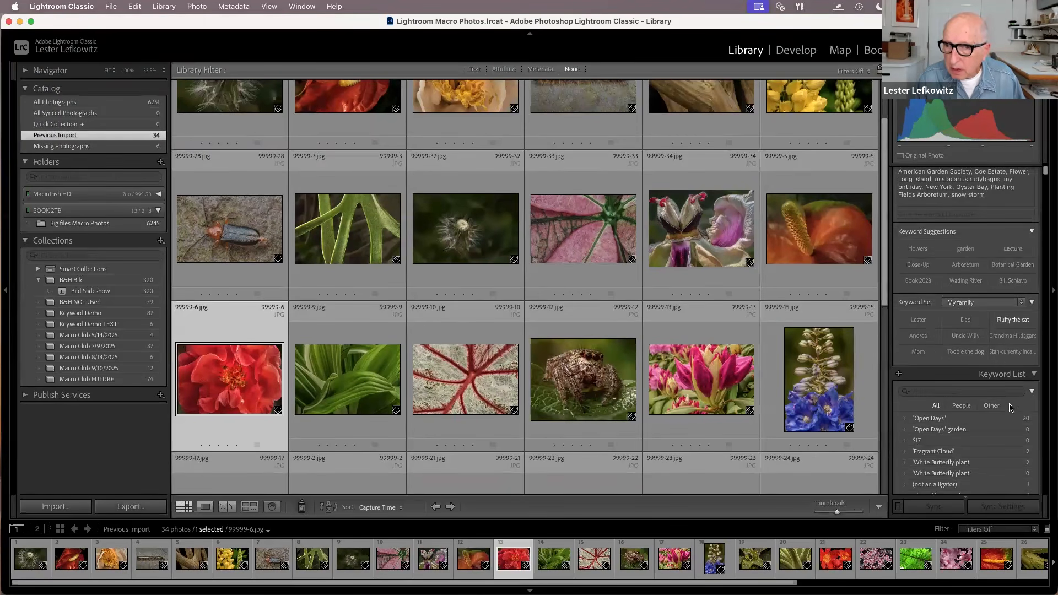
pyautogui.click(1018, 374)
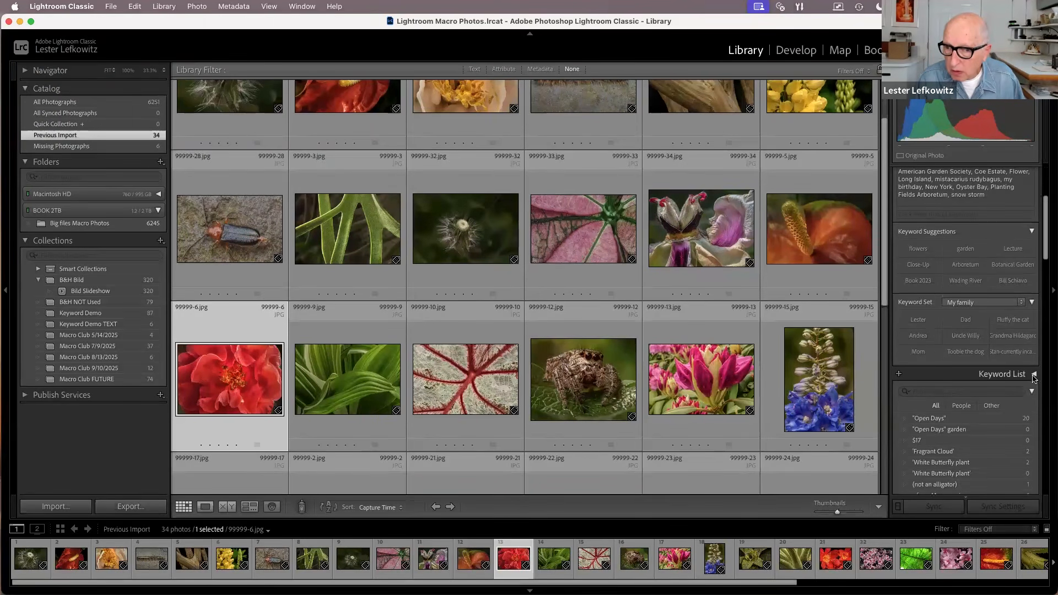
pyautogui.scroll(-3, 1013, 374)
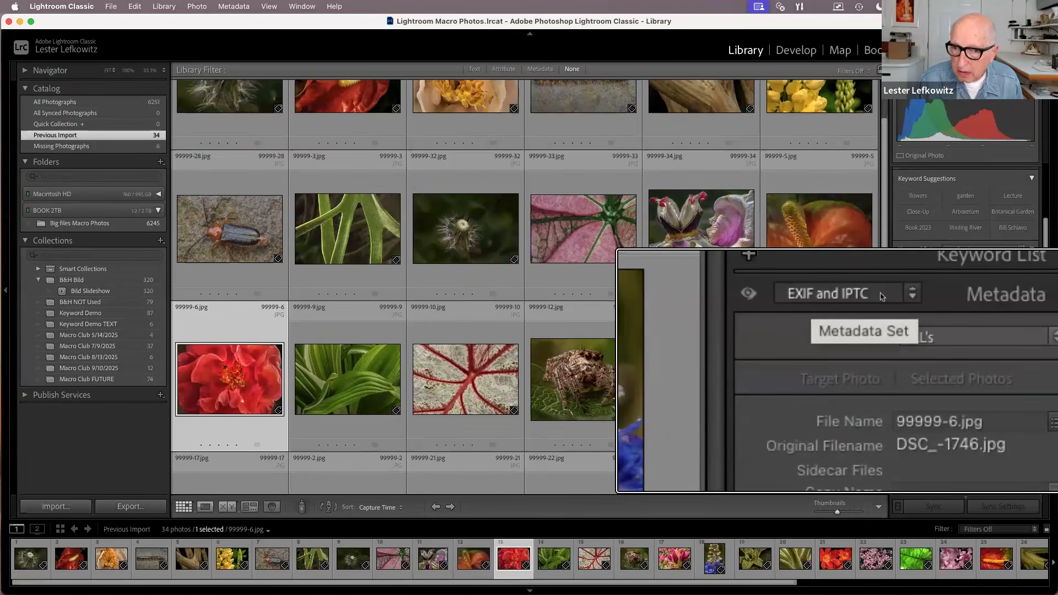
pyautogui.click(836, 298)
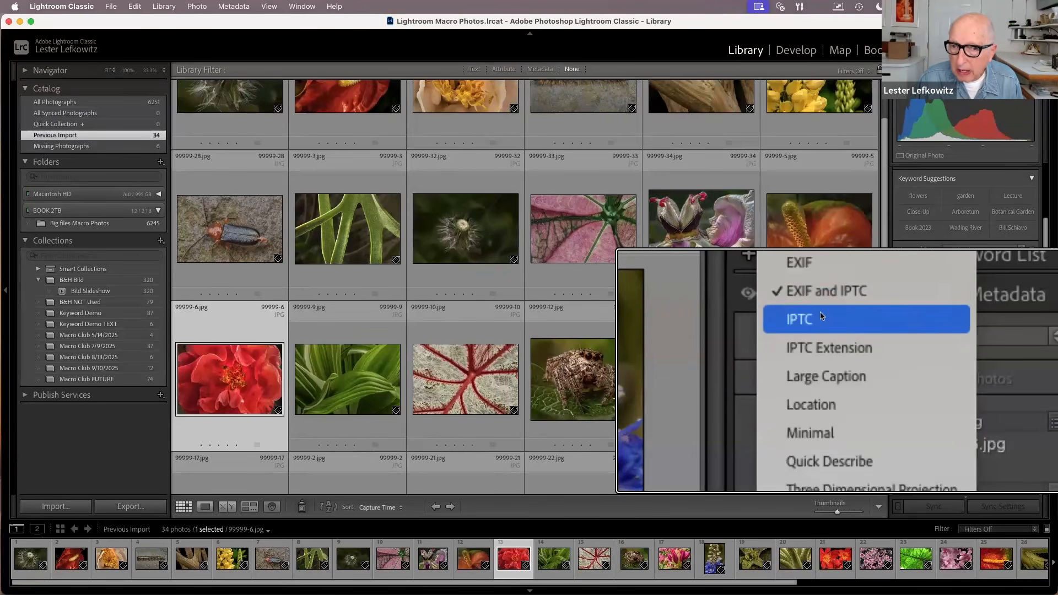
pyautogui.click(821, 293)
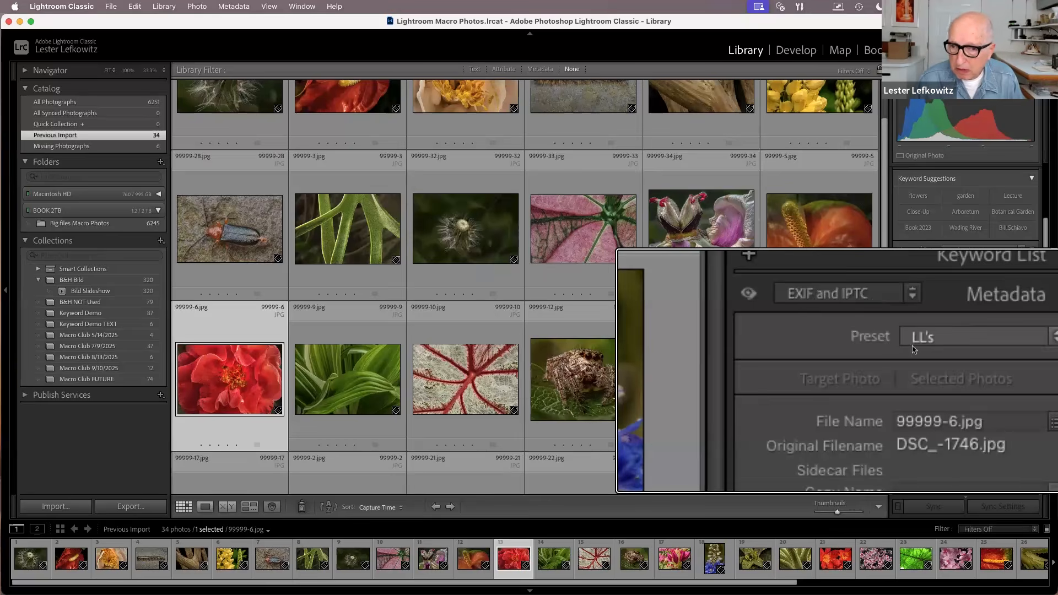
# Caption red flower photo 99999-6 with "Here is a flower discovered by George Washington while out with a walk with Martha."
pyautogui.scroll(-5, 843, 375)
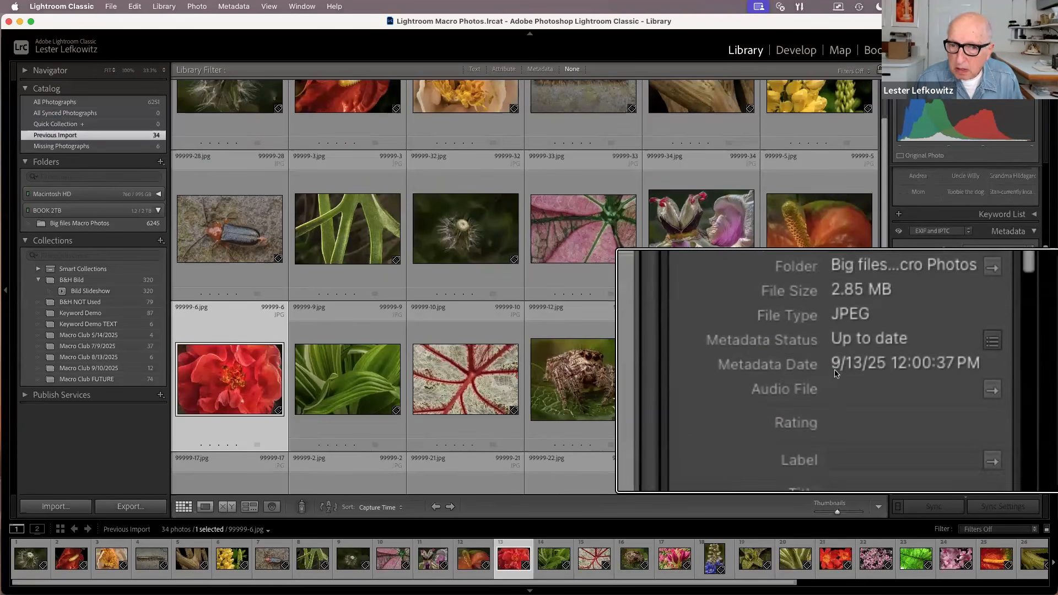
pyautogui.scroll(-2, 834, 374)
pyautogui.scroll(-4, 835, 373)
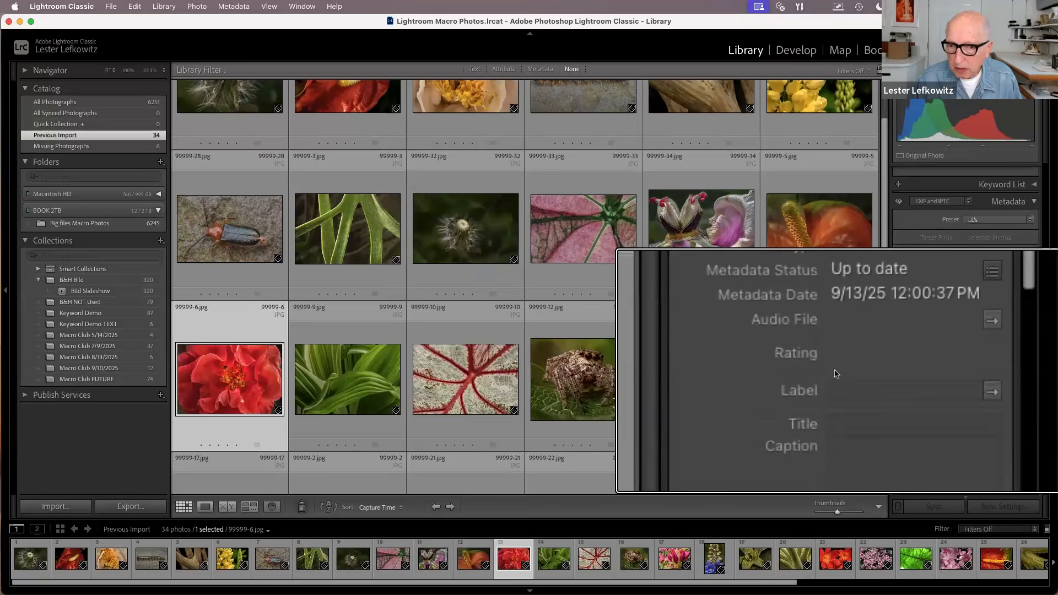
pyautogui.click(834, 373)
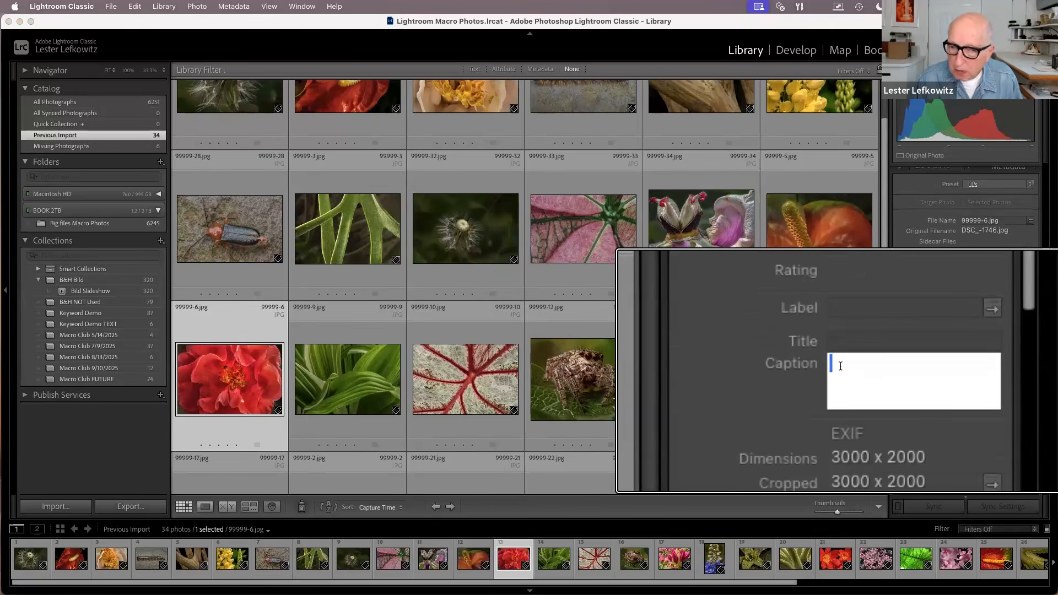
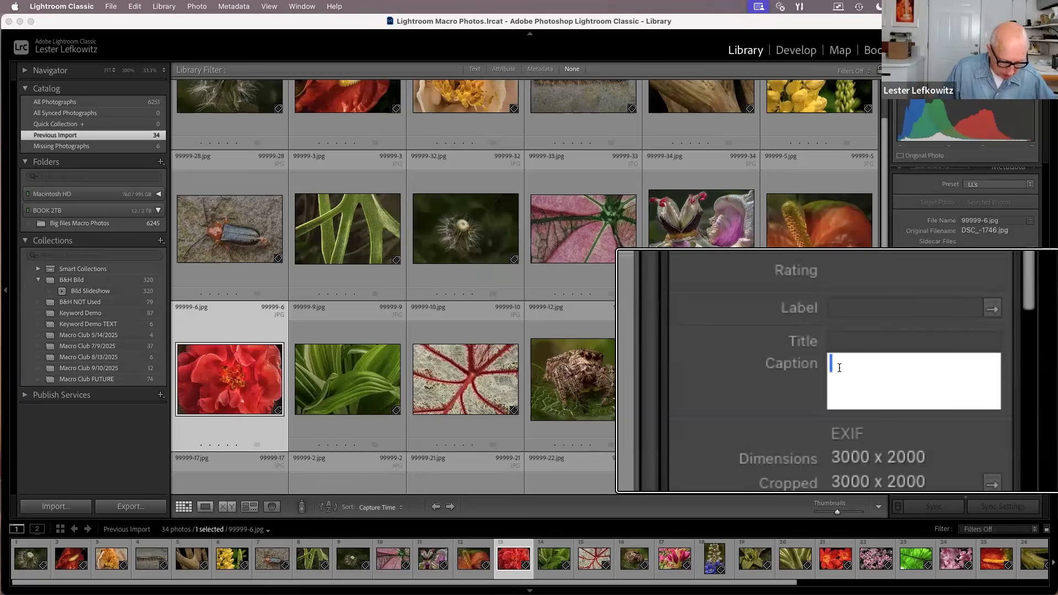
pyautogui.write('Here is a flower discovered by George Washington while out with a w')
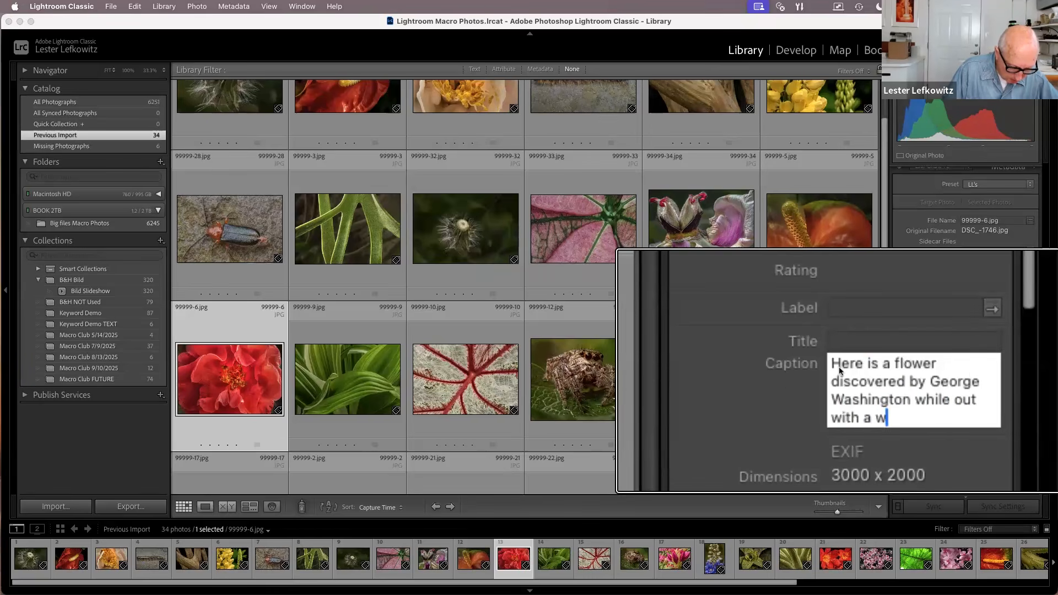
pyautogui.write('alk with Martha.')
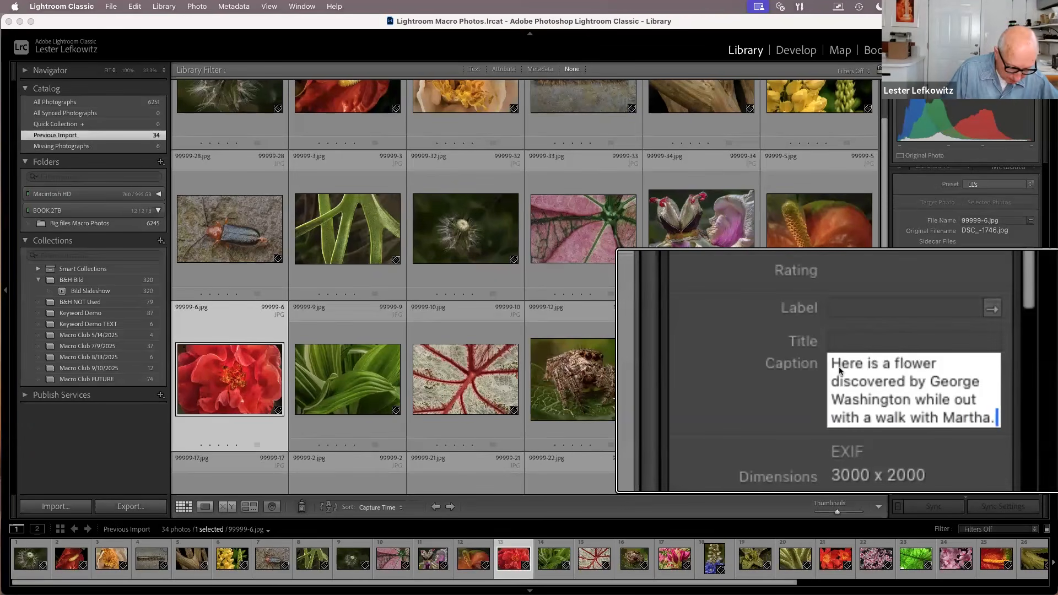
# Add to red flower photo 99999-6's caption: "It's considered an invasive specie by its neighbors who are are republicans."
pyautogui.write(' It')
pyautogui.write("'s c")
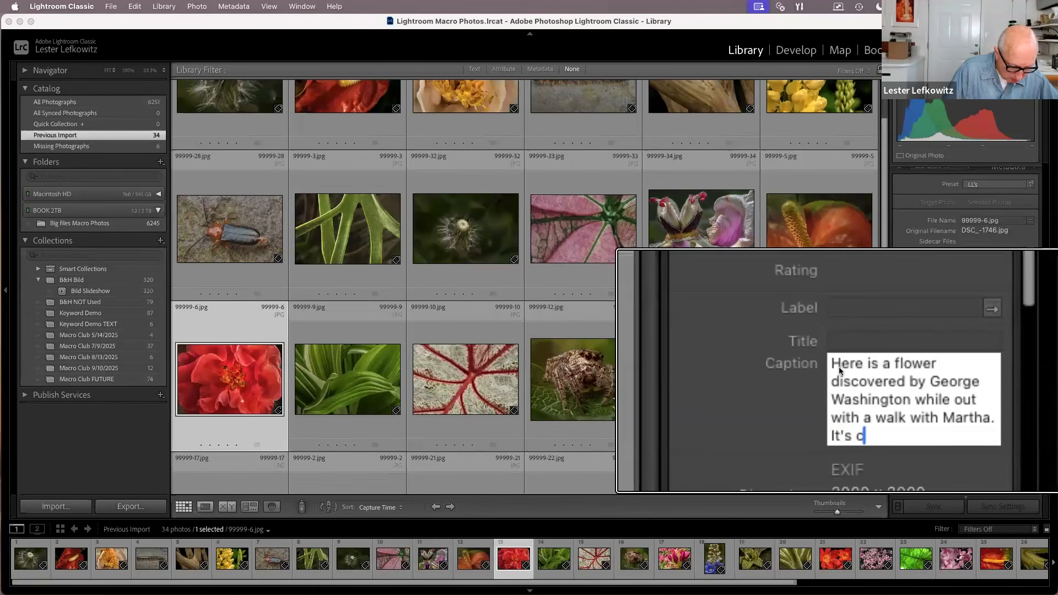
pyautogui.write('onsidered a')
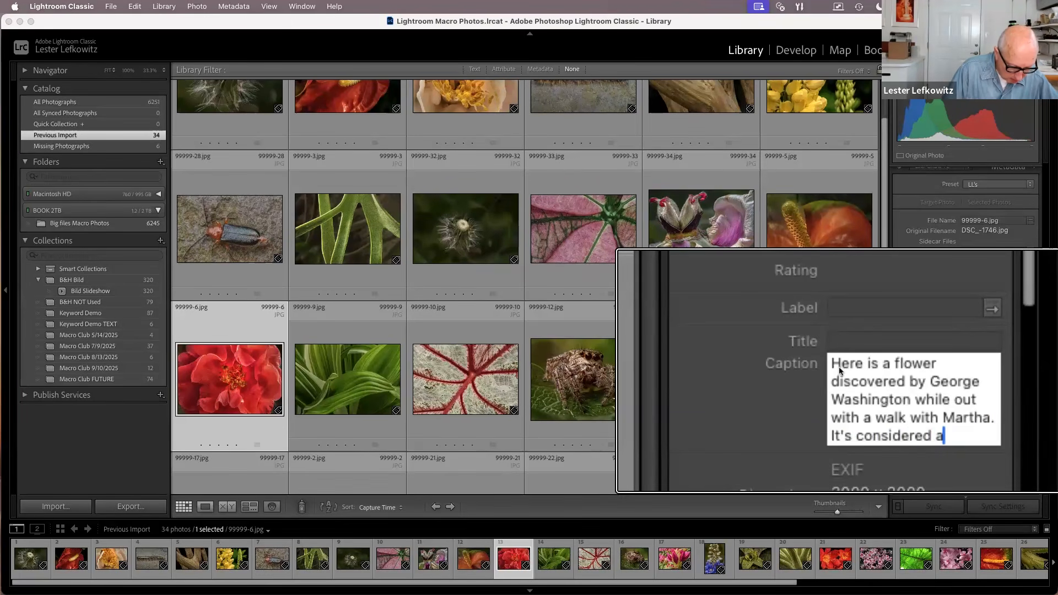
pyautogui.write('n invasiv')
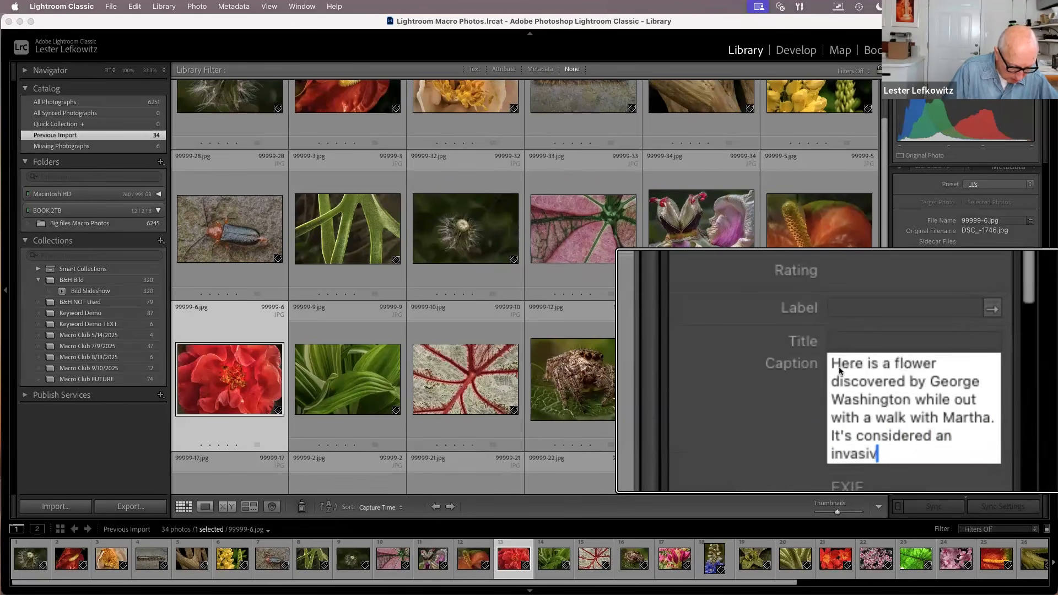
pyautogui.write('e specie')
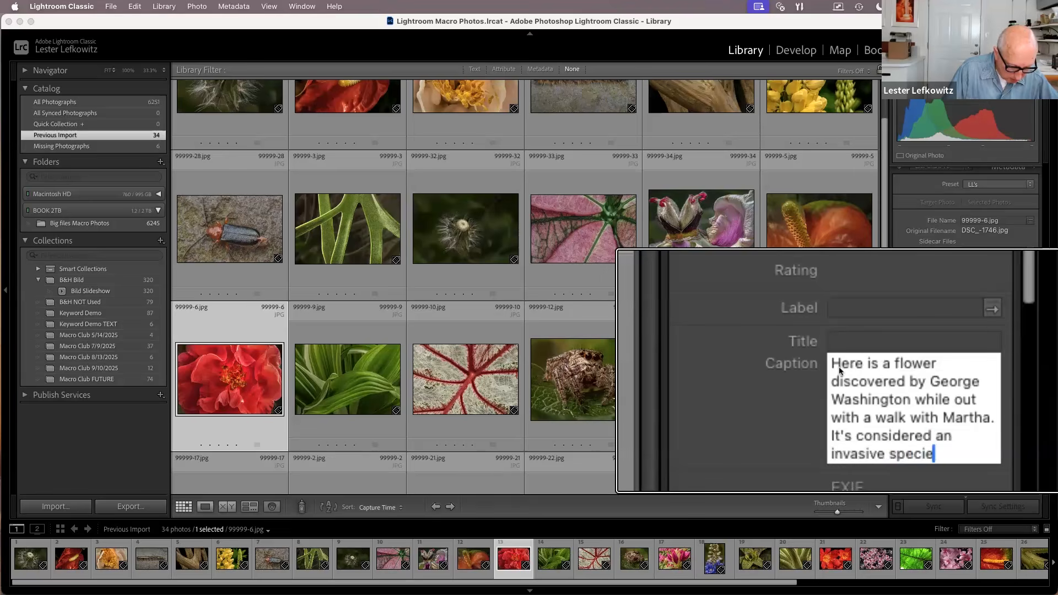
pyautogui.write(' by its ')
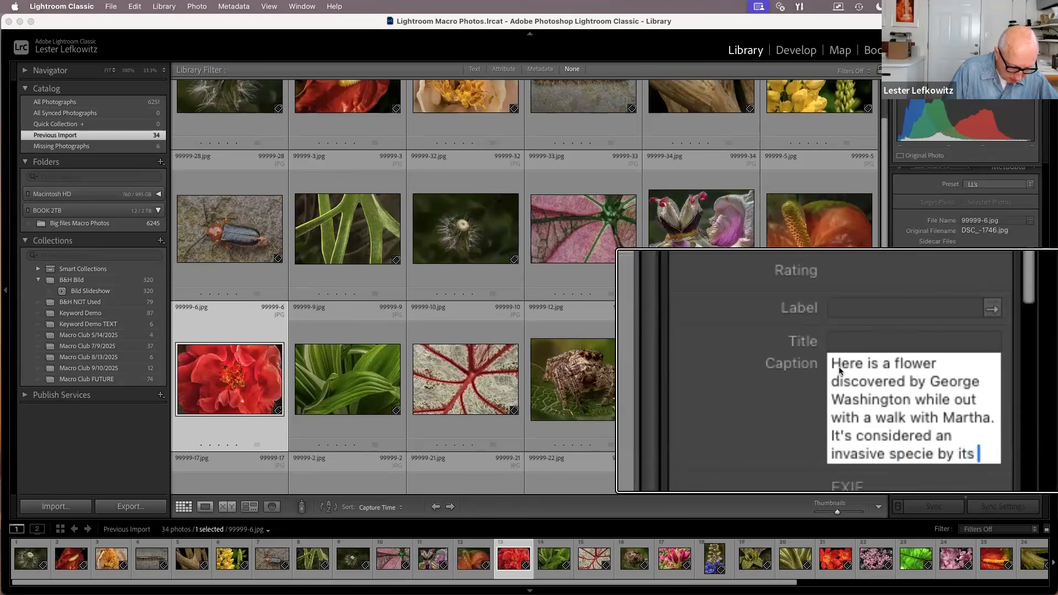
pyautogui.write('neighbors ')
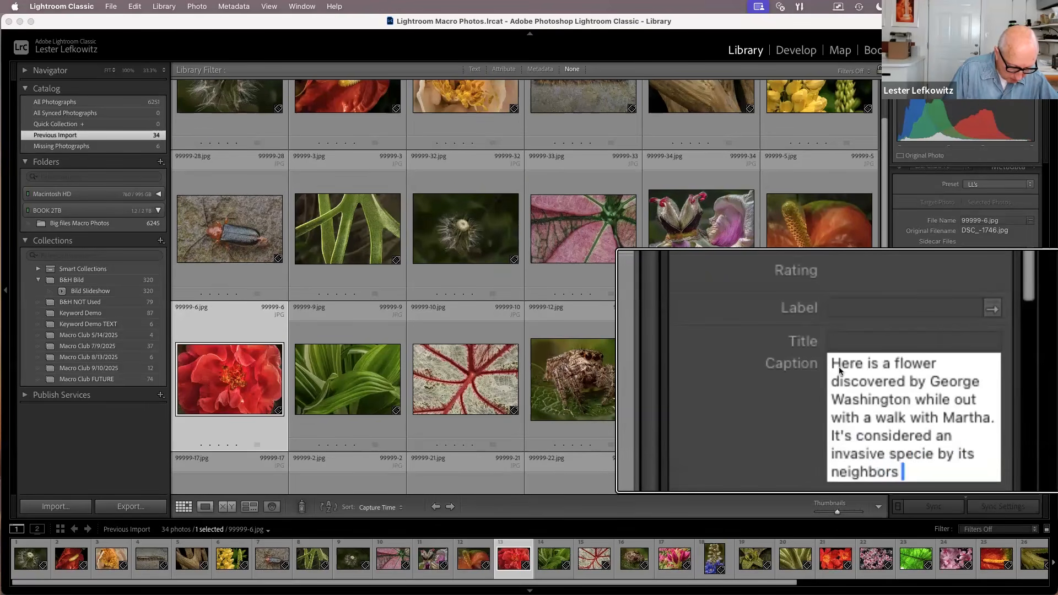
pyautogui.write('who are are ')
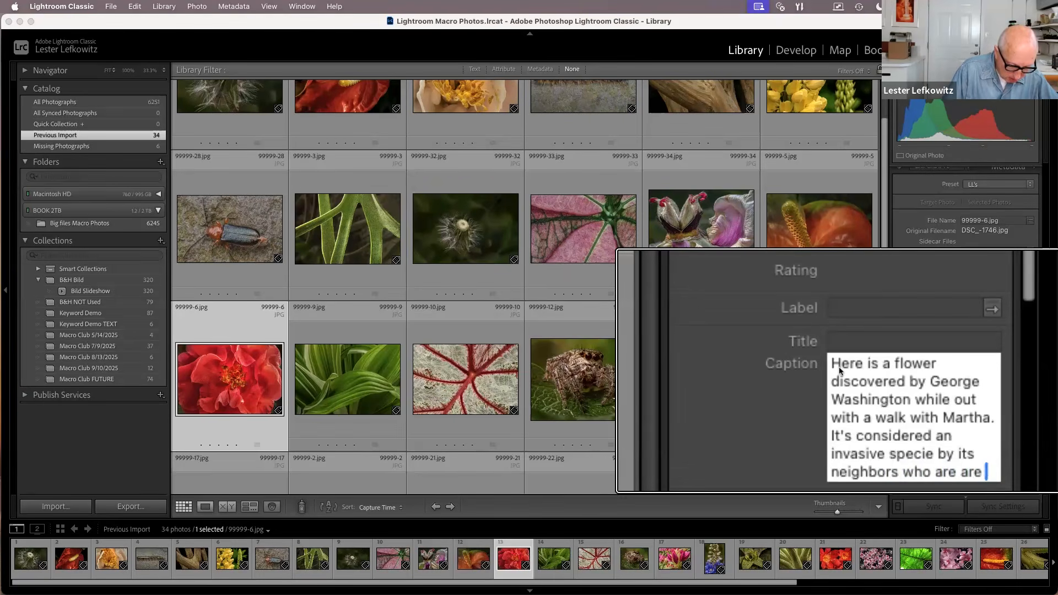
pyautogui.write('republicans.')
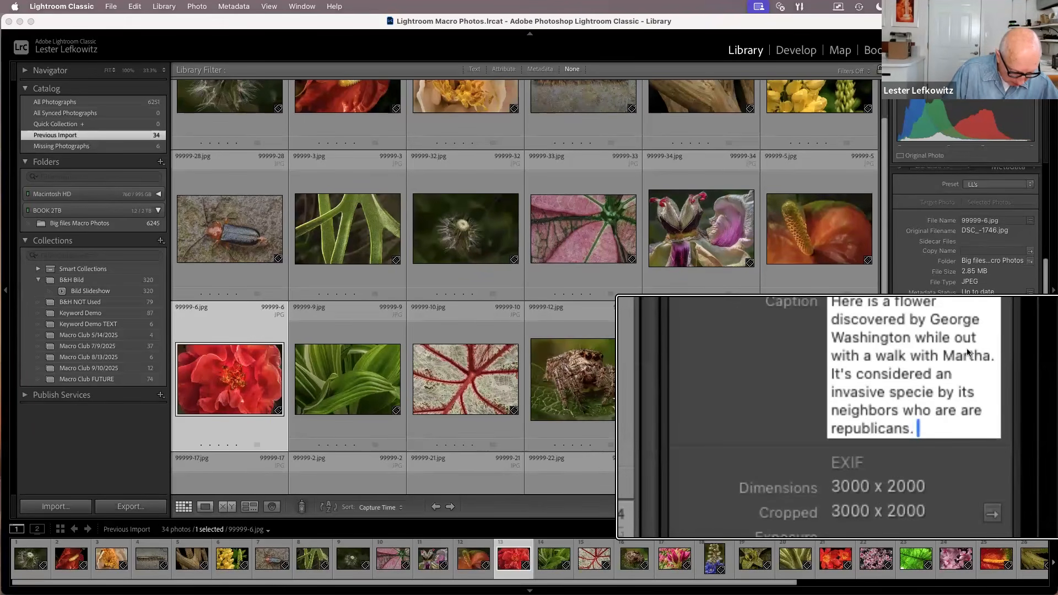
# Extend the red flower's caption with "George used a $25 focusing slide, with 3-micron steps handheld."
pyautogui.write('Geor')
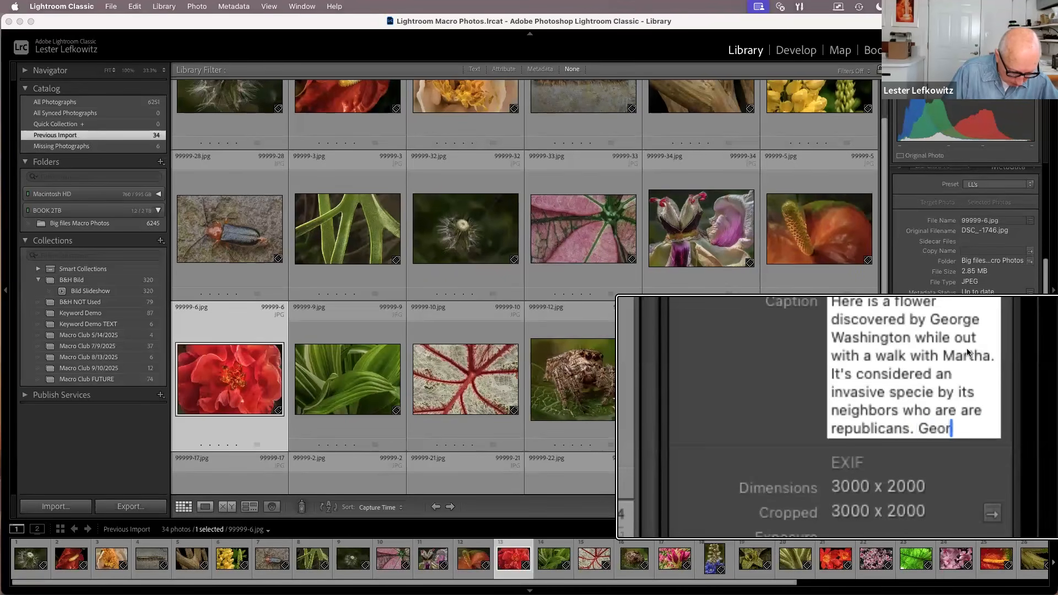
pyautogui.write('ge used a')
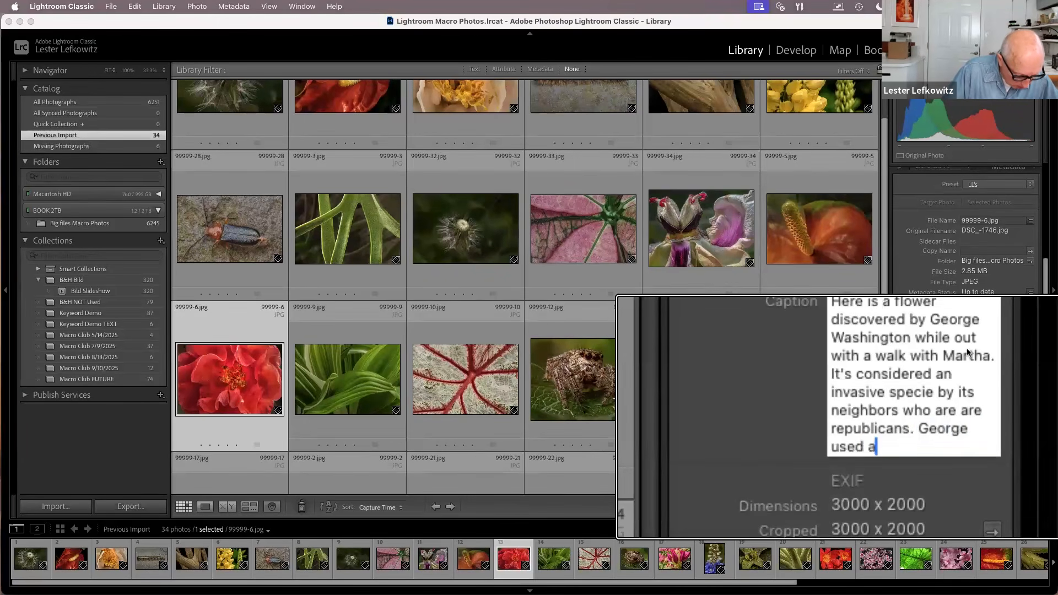
pyautogui.write(' $25 fo')
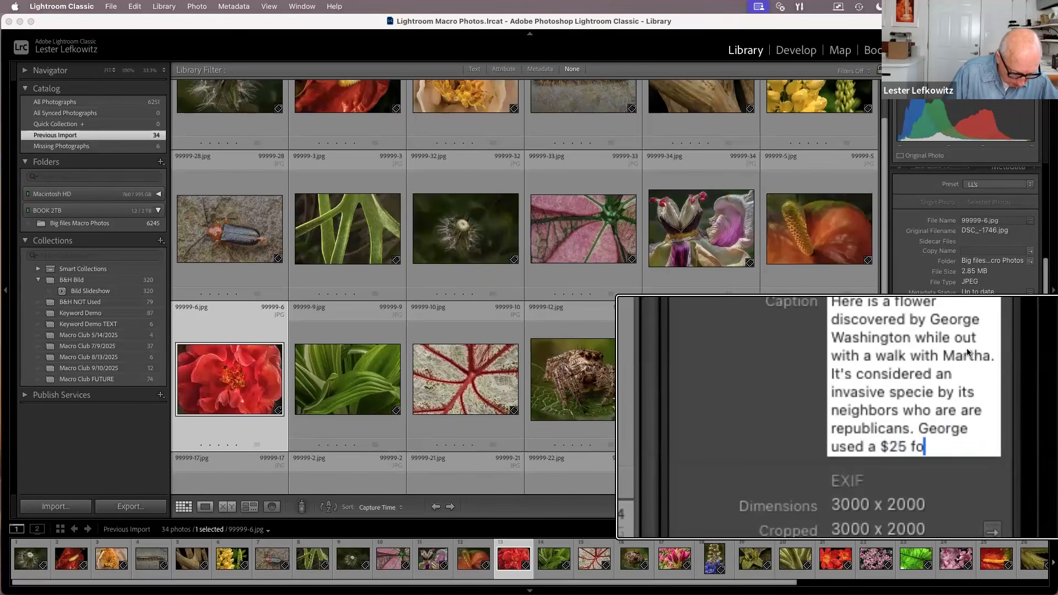
pyautogui.write('cusing slide')
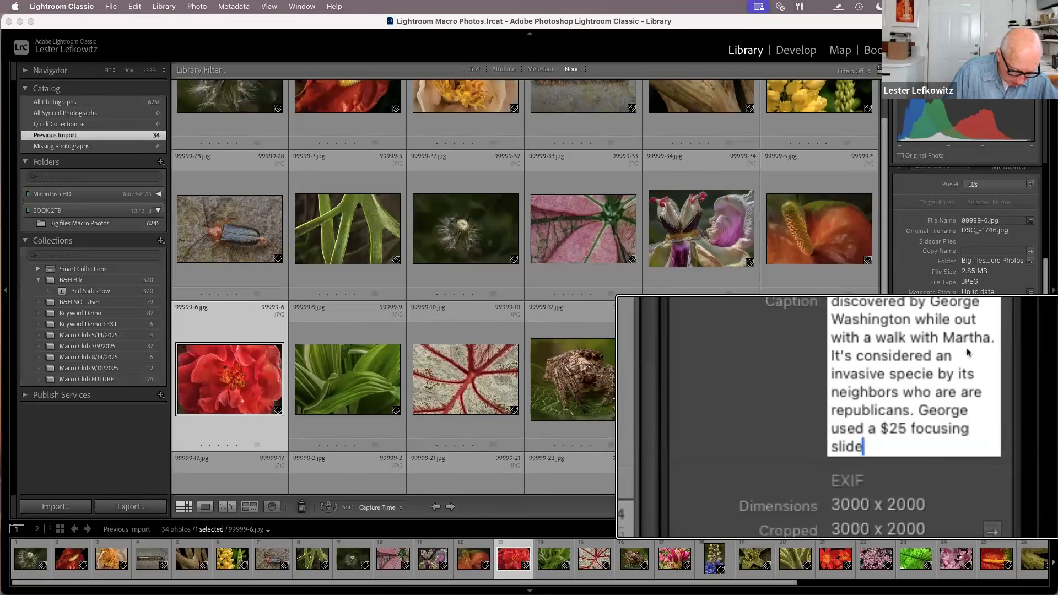
pyautogui.write(', with 3-micron')
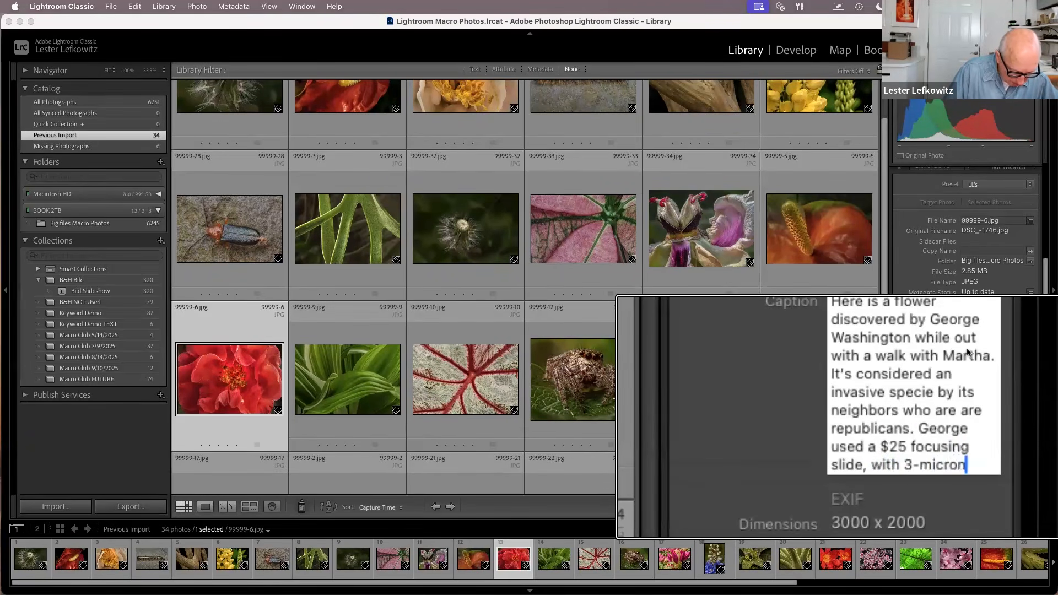
pyautogui.write(' steps handheld.')
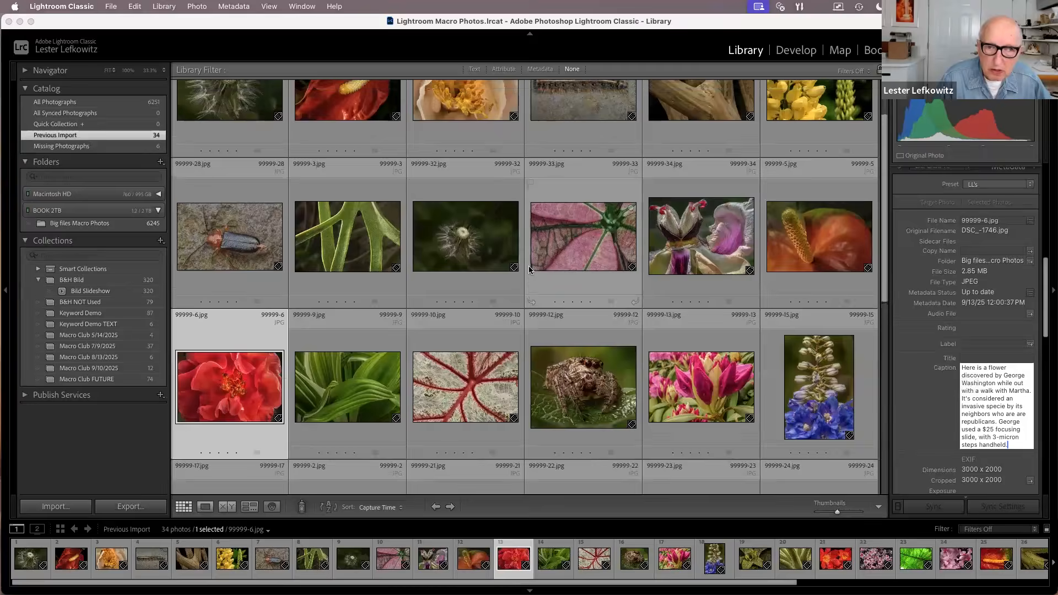
# Filter the Previous Import photos by Caption with the Contains rule and "washington", and view red flower 99999-6 enlarged before returning to the grid
pyautogui.scroll(1, 528, 265)
pyautogui.scroll(-3, 517, 264)
pyautogui.scroll(5, 518, 266)
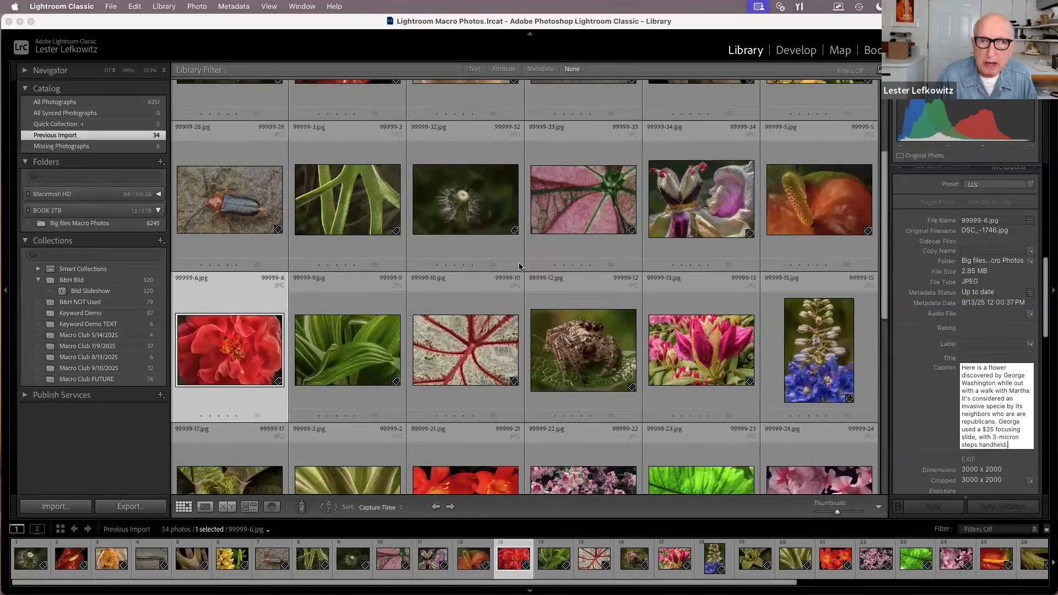
pyautogui.click(475, 72)
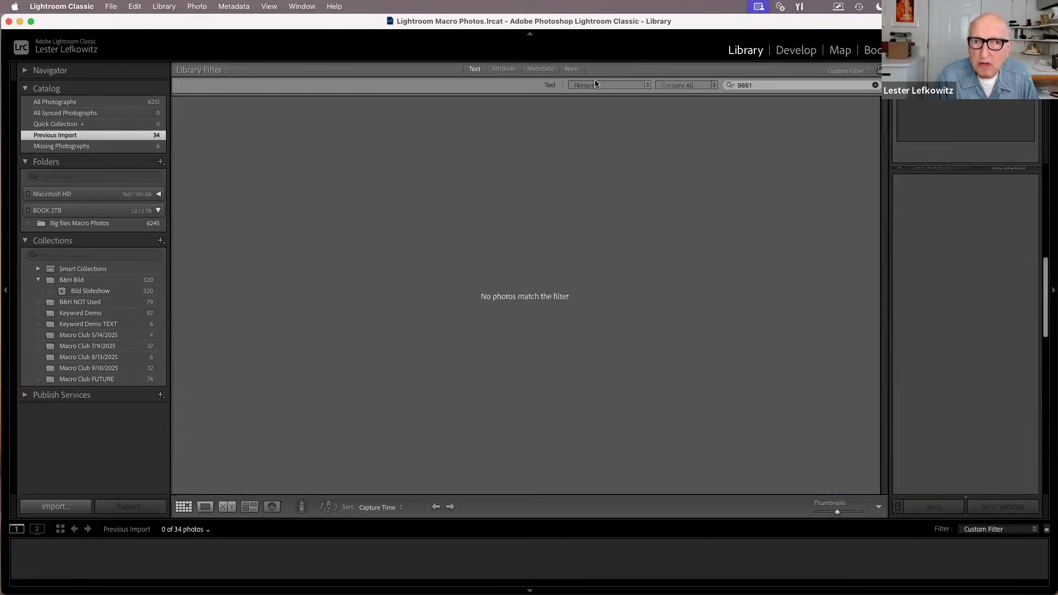
pyautogui.click(647, 87)
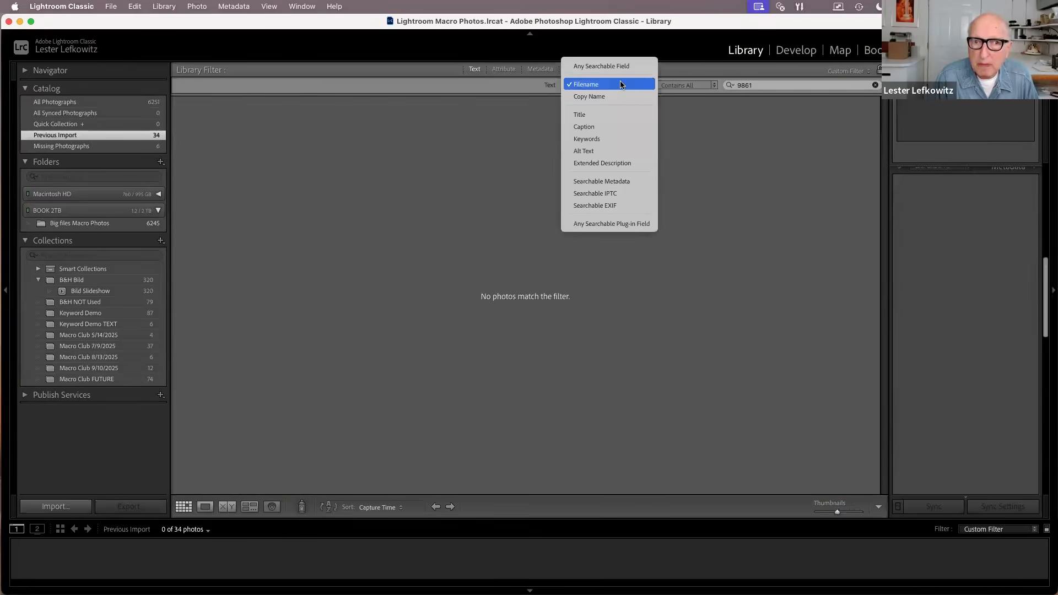
pyautogui.click(581, 127)
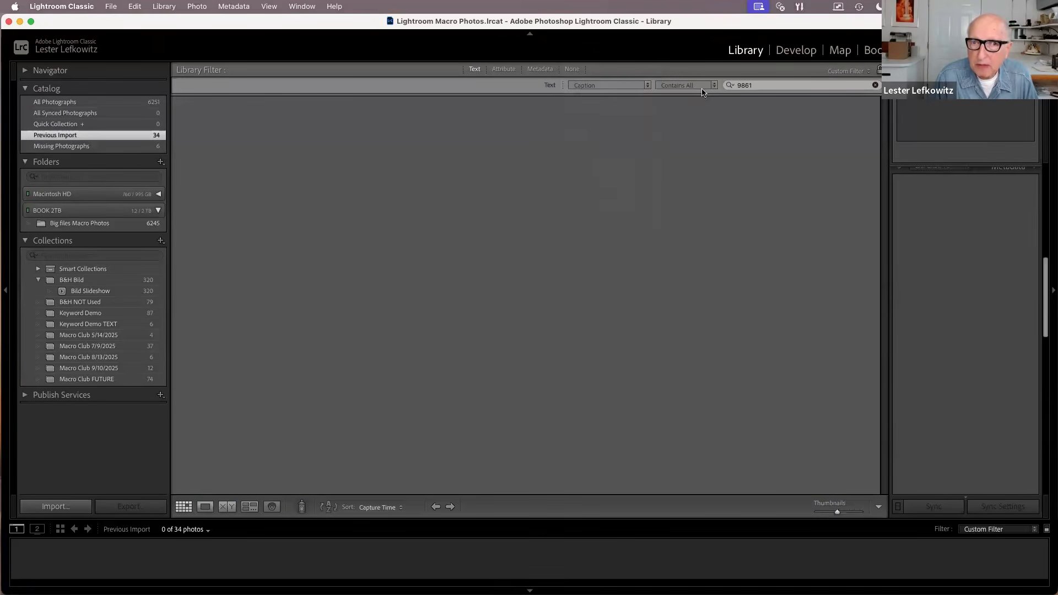
pyautogui.click(671, 72)
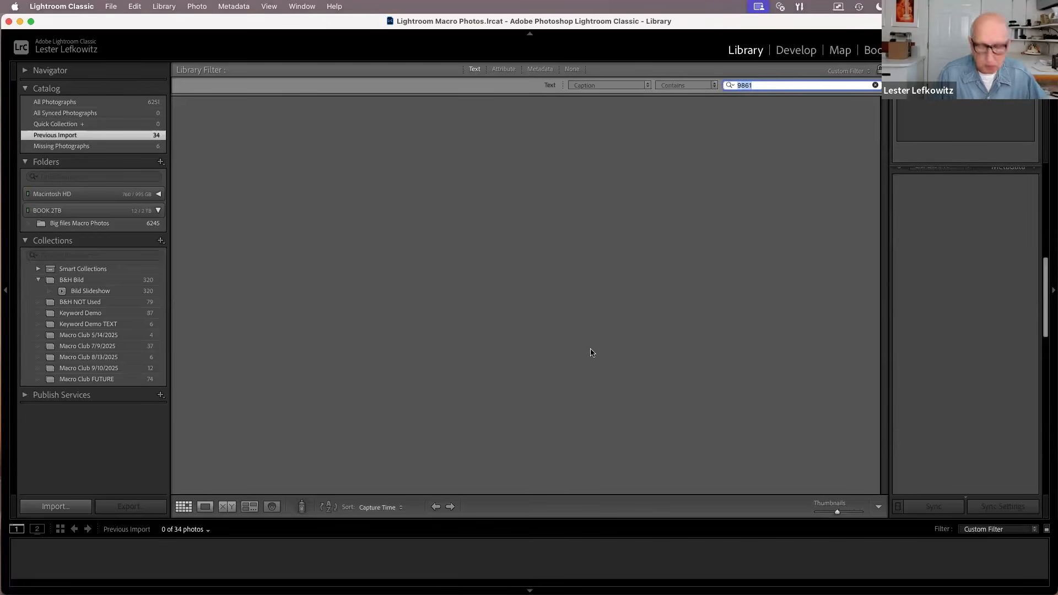
pyautogui.write('wash')
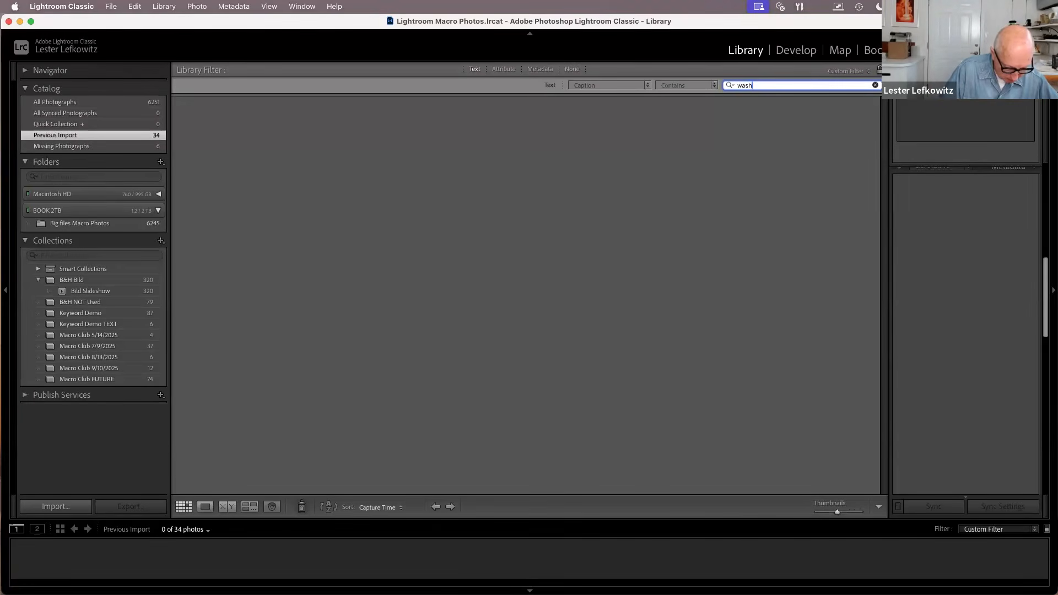
pyautogui.write('ington')
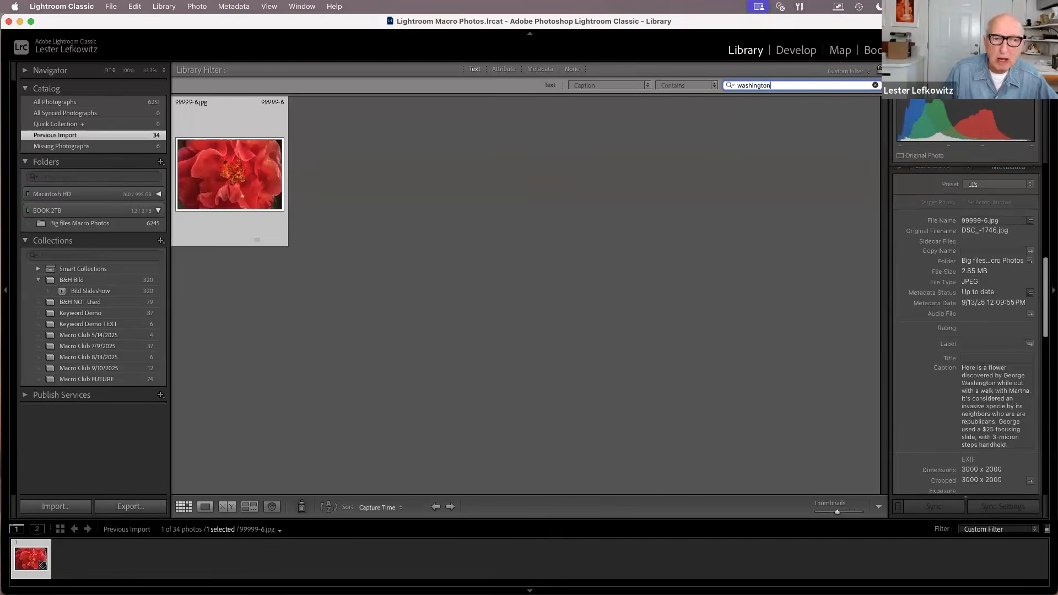
pyautogui.doubleClick(220, 226)
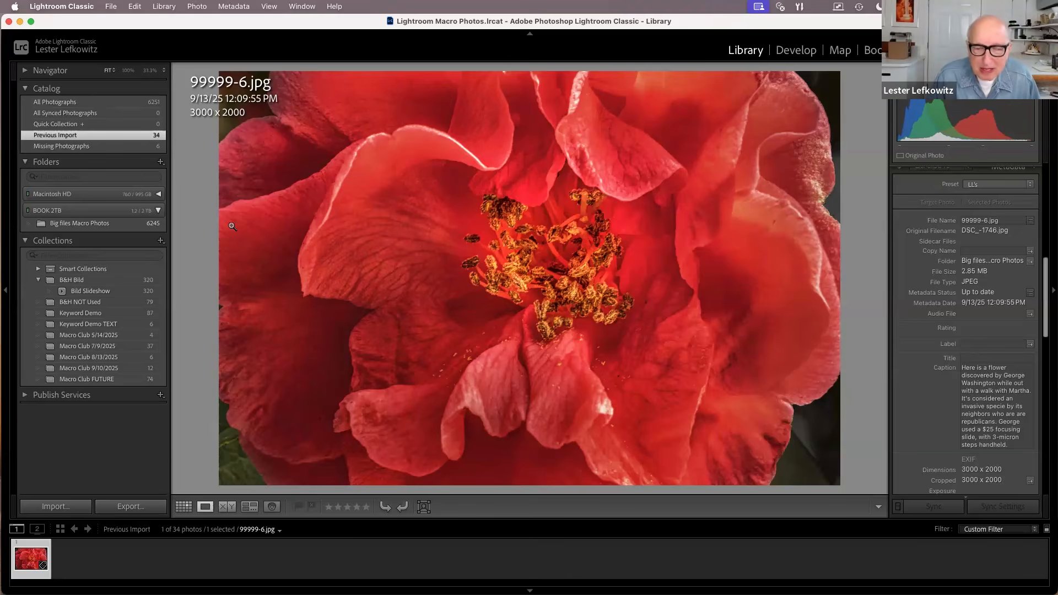
pyautogui.press('g')
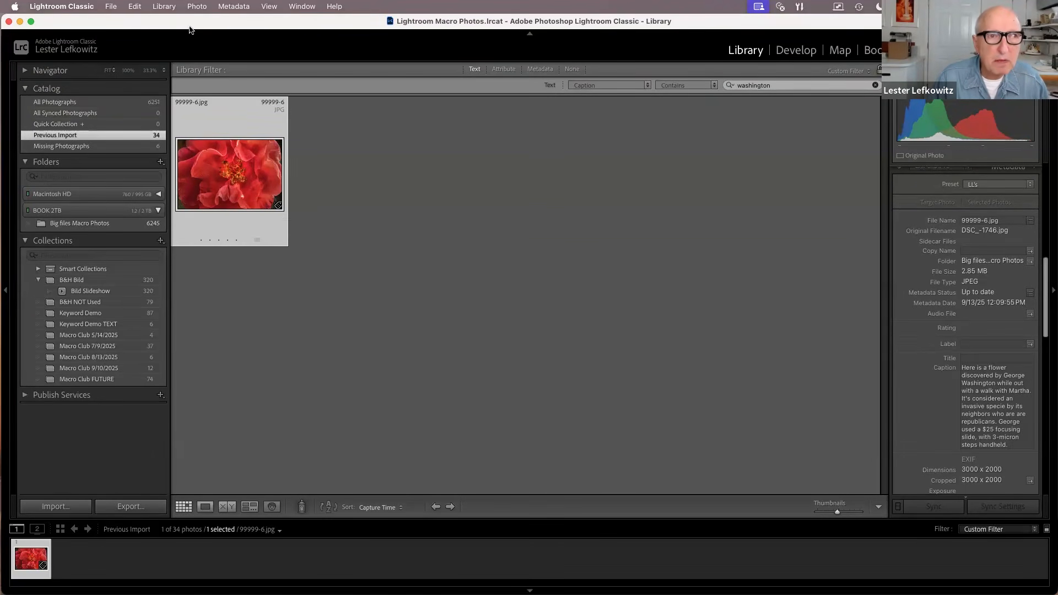
# Examine the metadata saving commands and the Presets, General and File Handling preferences, closing the preferences without changes
pyautogui.click(230, 7)
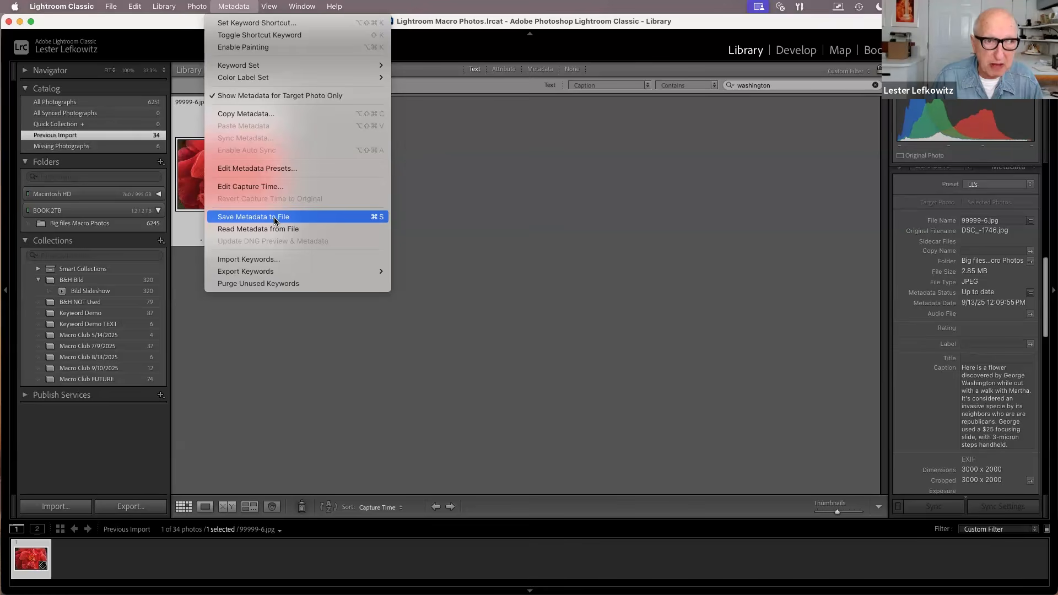
pyautogui.moveTo(163, 7)
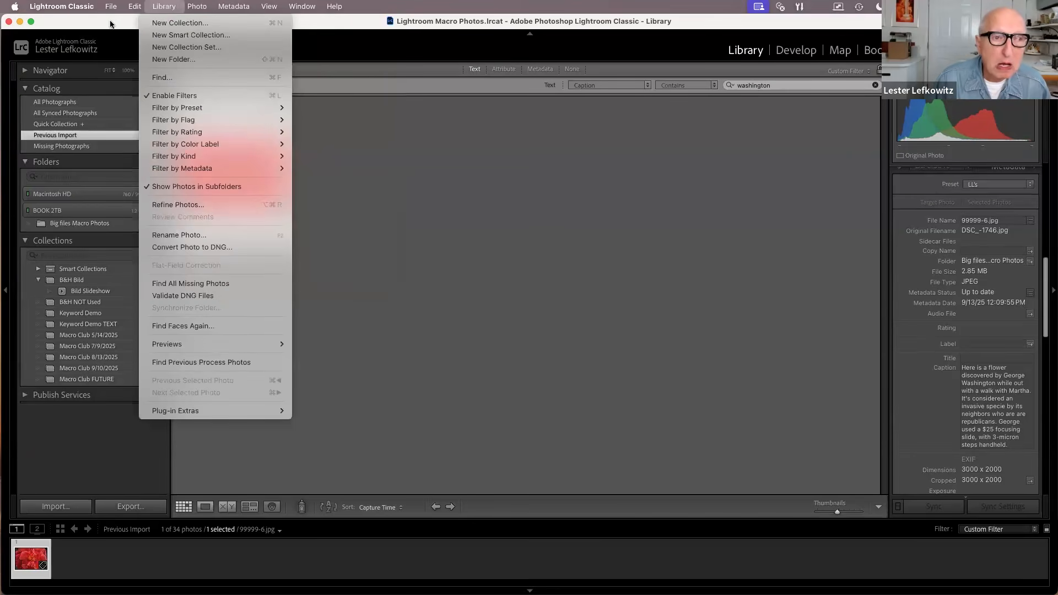
pyautogui.moveTo(109, 11)
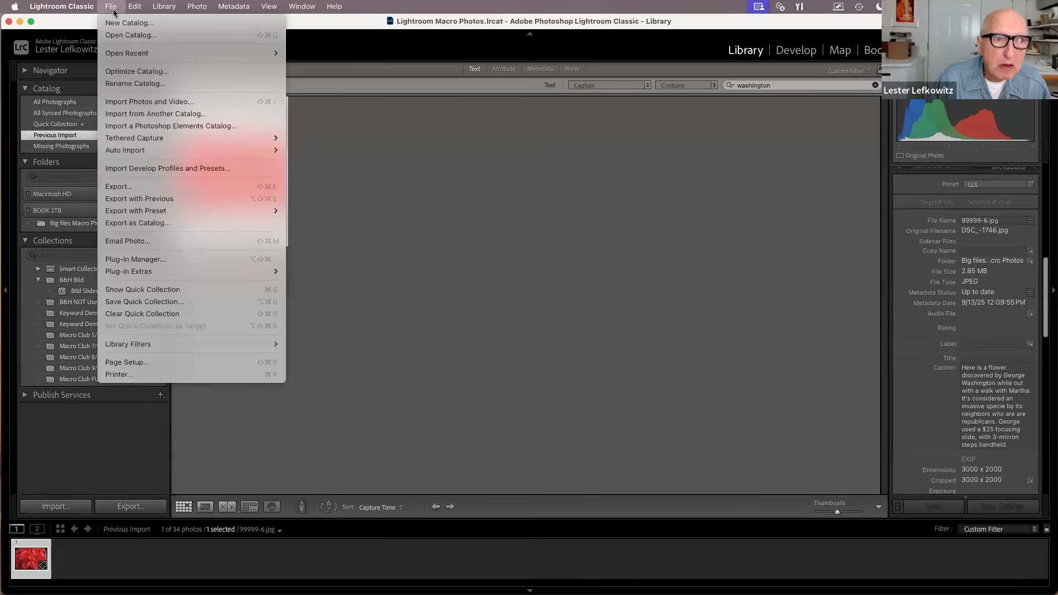
pyautogui.moveTo(71, 11)
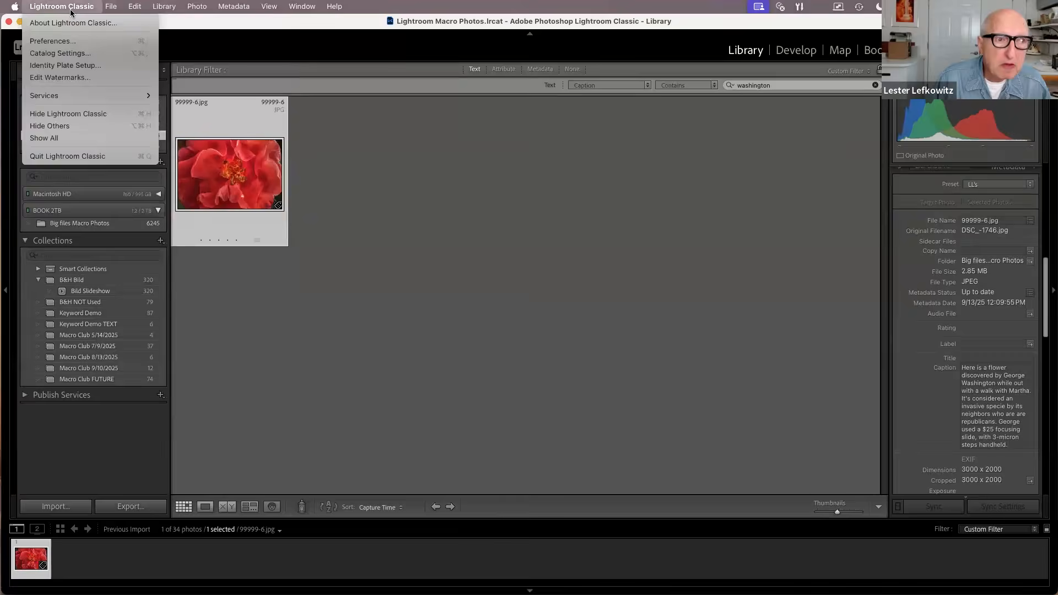
pyautogui.click(71, 42)
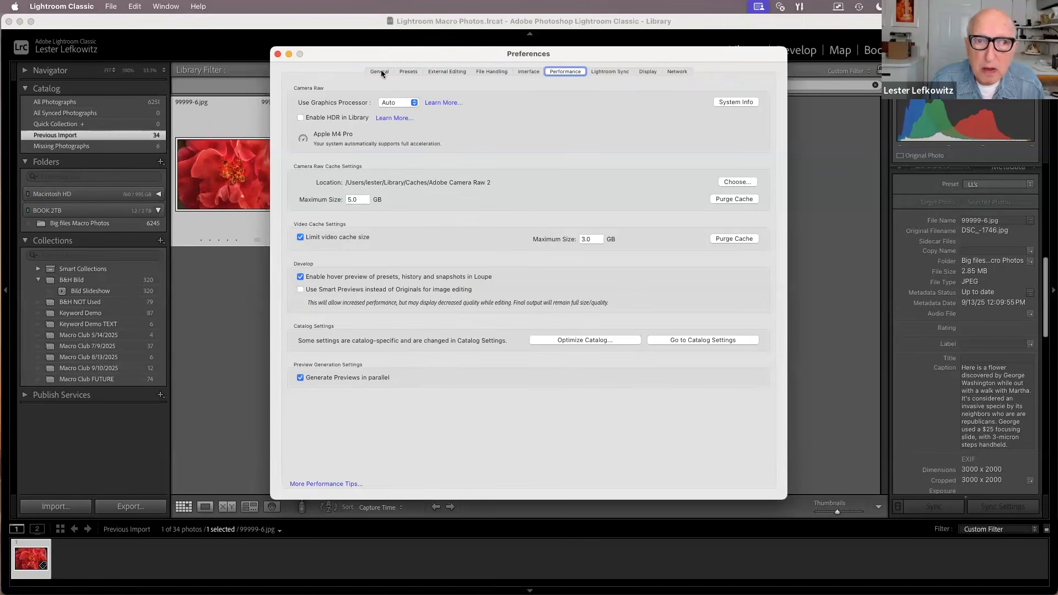
pyautogui.click(408, 72)
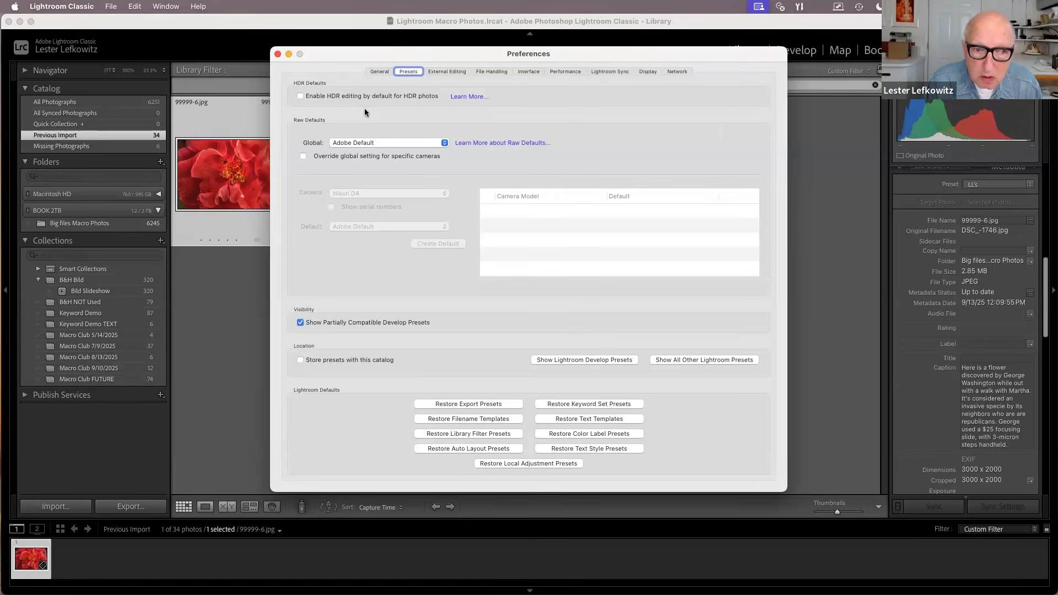
pyautogui.click(378, 72)
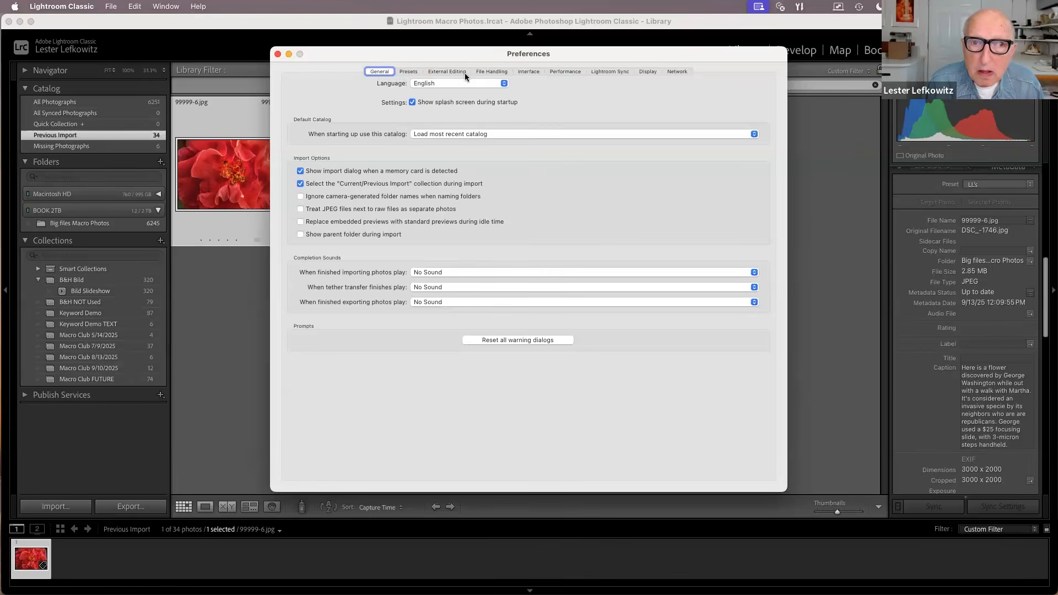
pyautogui.click(487, 71)
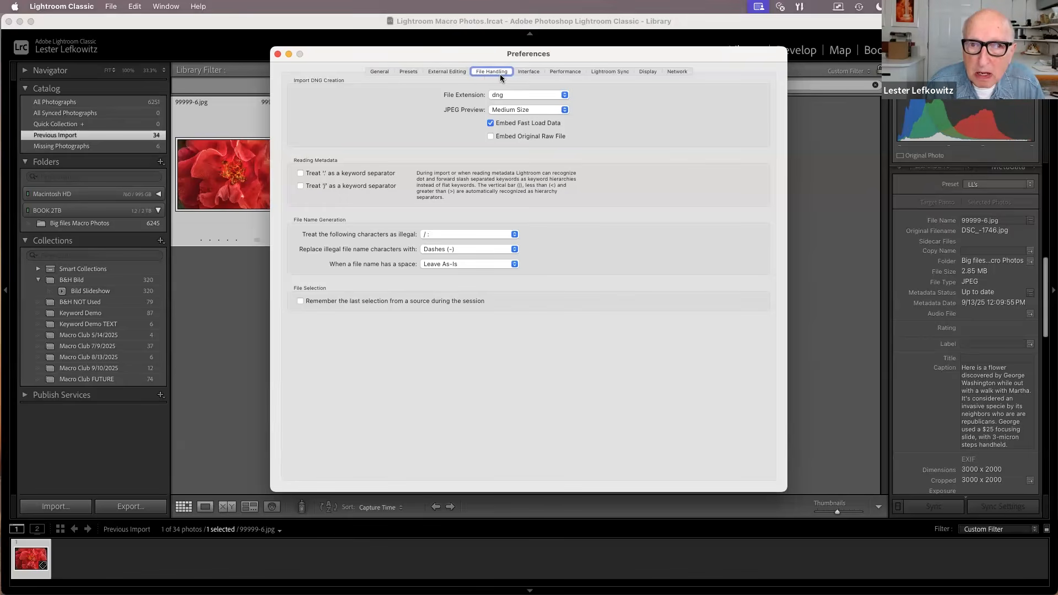
pyautogui.click(276, 54)
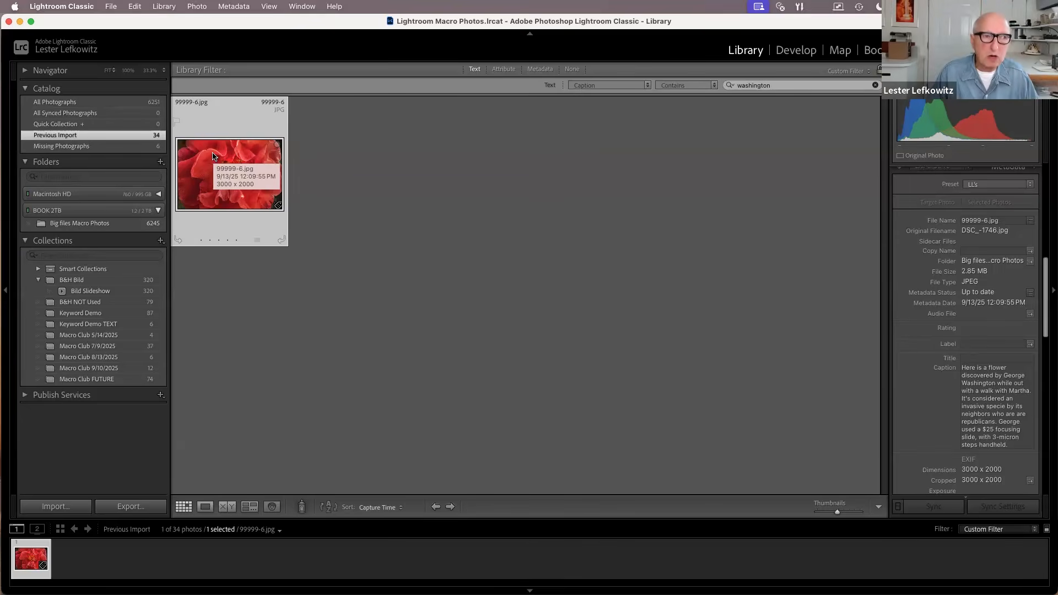
# Show All Photographs and browse the grid around the 10348 orange mushroom photos
pyautogui.click(110, 102)
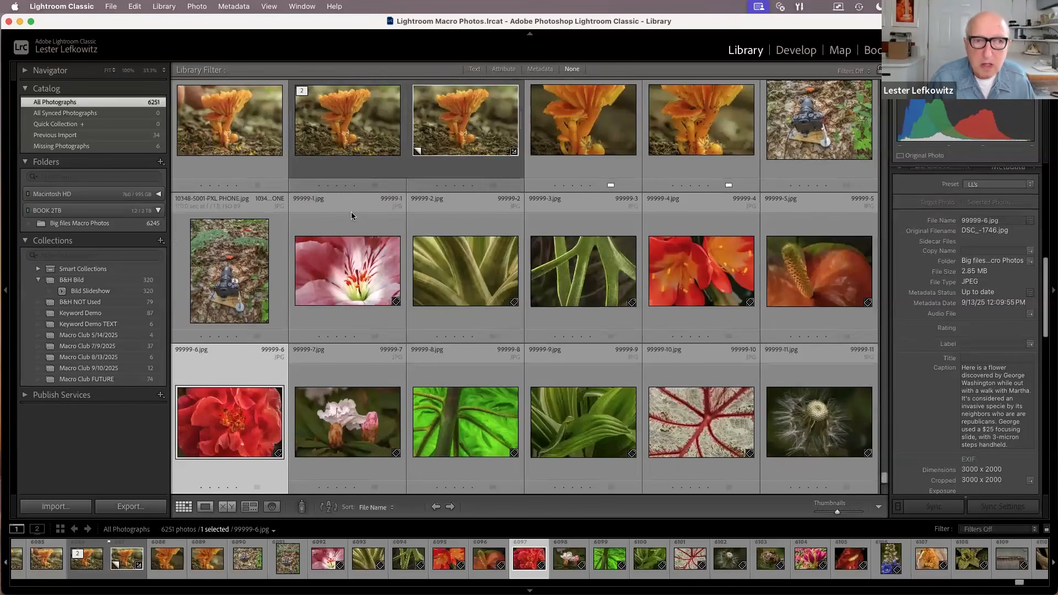
pyautogui.scroll(3, 352, 210)
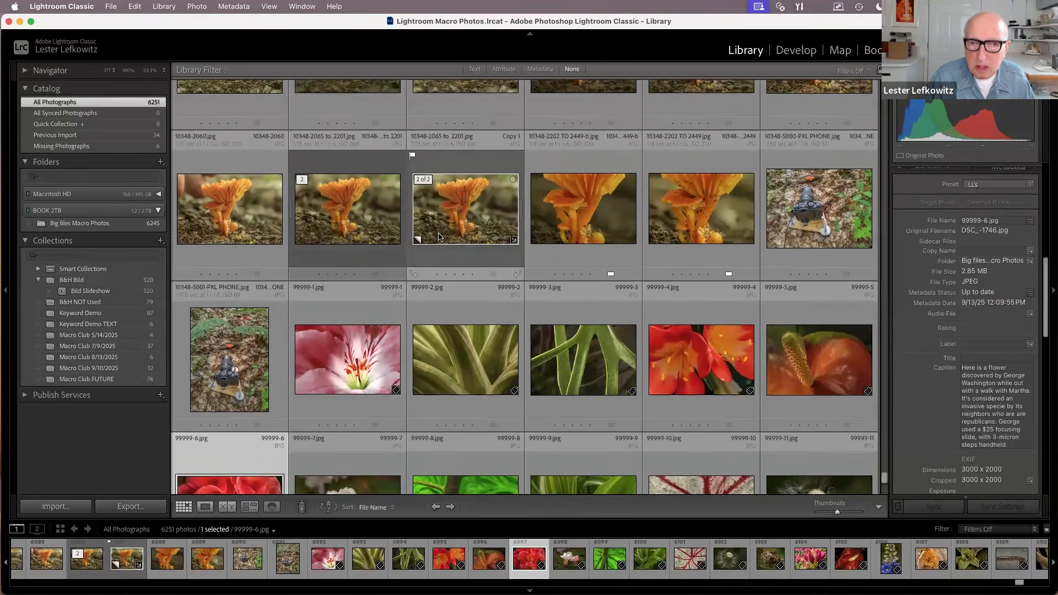
pyautogui.scroll(-1, 439, 237)
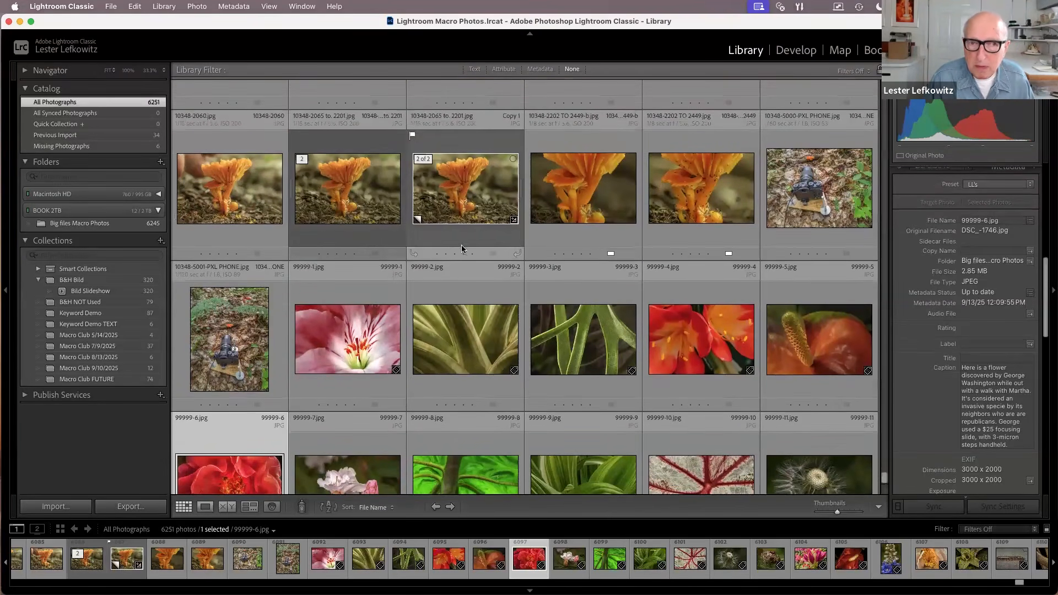
# Select the three orange mushroom photos from 10348-2065 onward plus green plant 99999-2, and examine their combined keyword tags
pyautogui.click(348, 233)
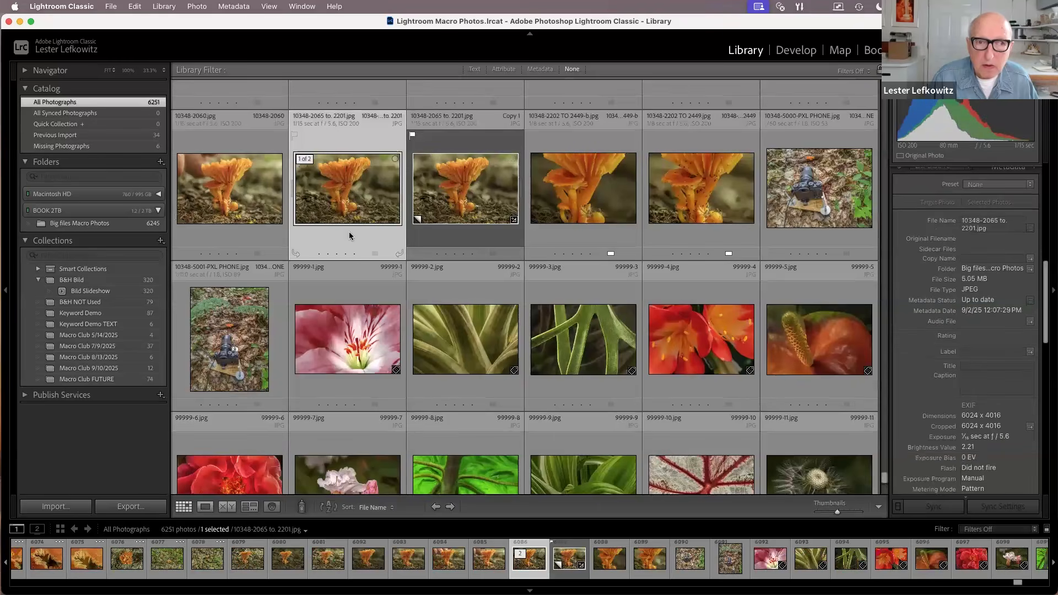
pyautogui.keyDown('shift'); pyautogui.click(554, 239); pyautogui.keyUp('shift')
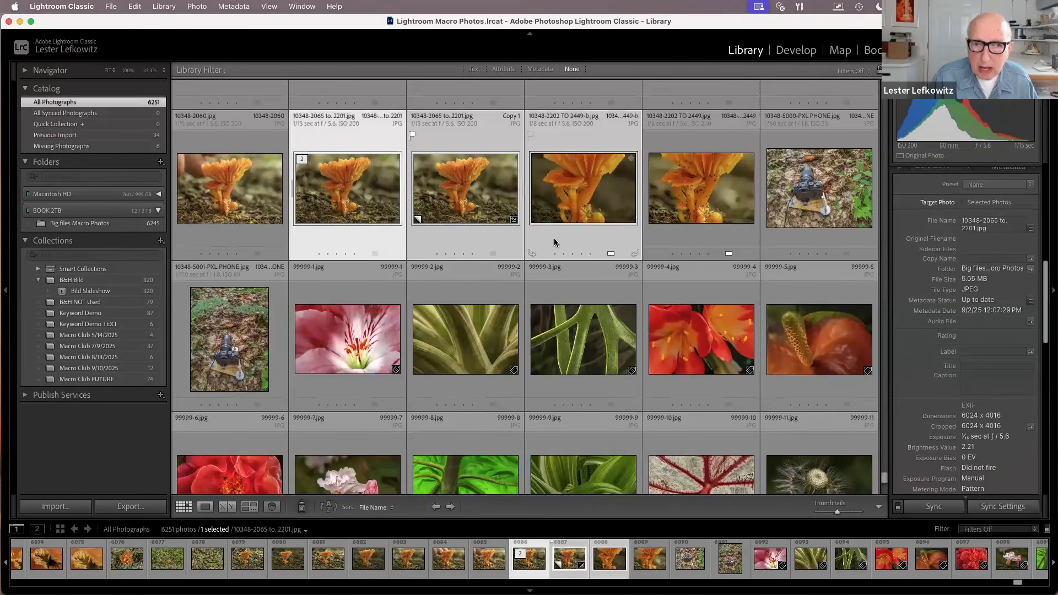
pyautogui.keyDown('super'); pyautogui.click(470, 348); pyautogui.keyUp('super')
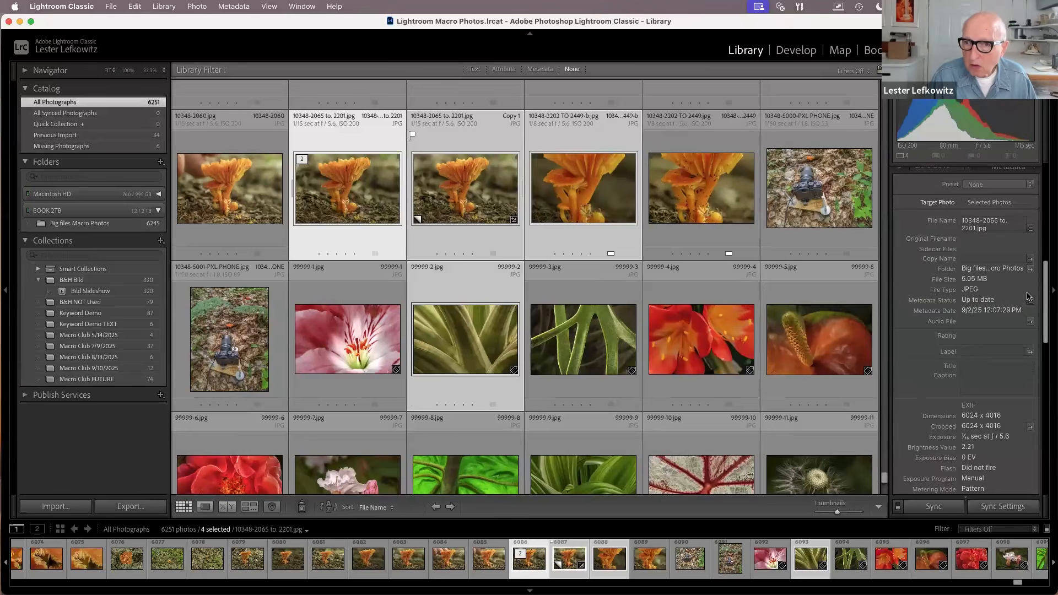
pyautogui.moveTo(1048, 284); pyautogui.dragTo(1048, 215)
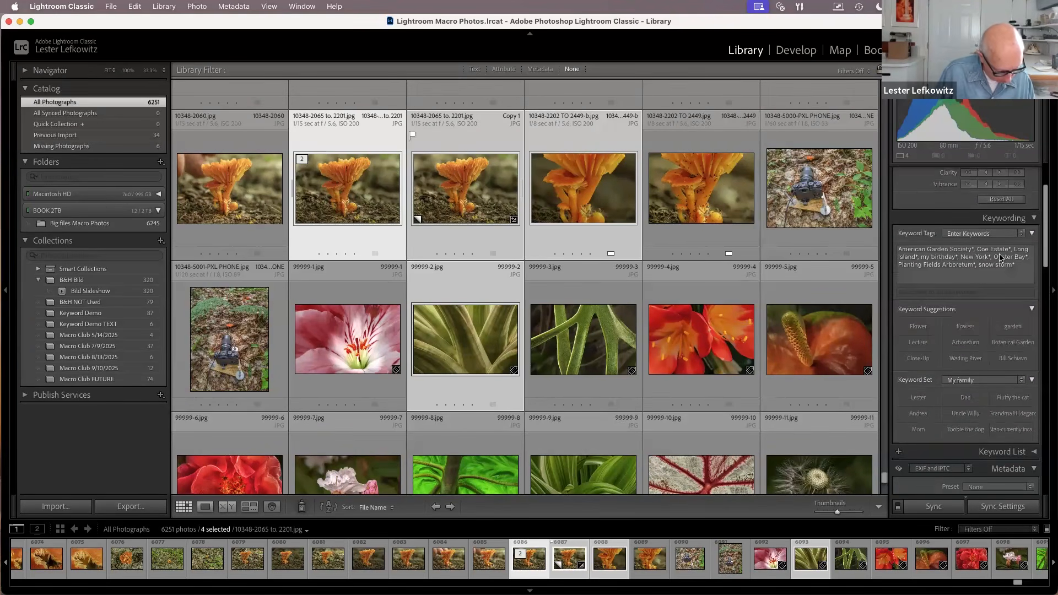
pyautogui.moveTo(1001, 258)
pyautogui.press('alt')
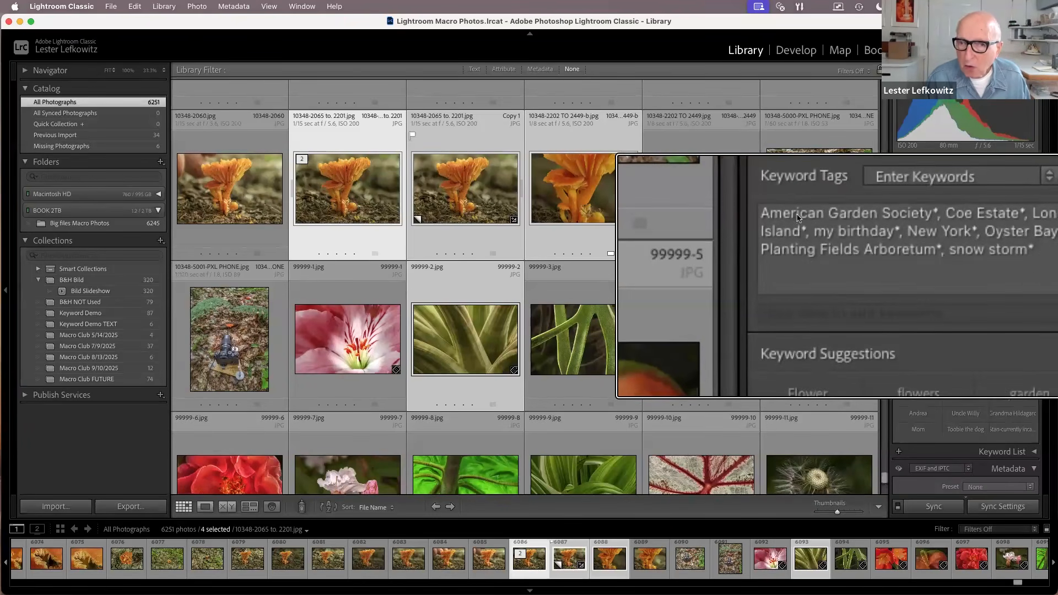
pyautogui.moveTo(896, 241)
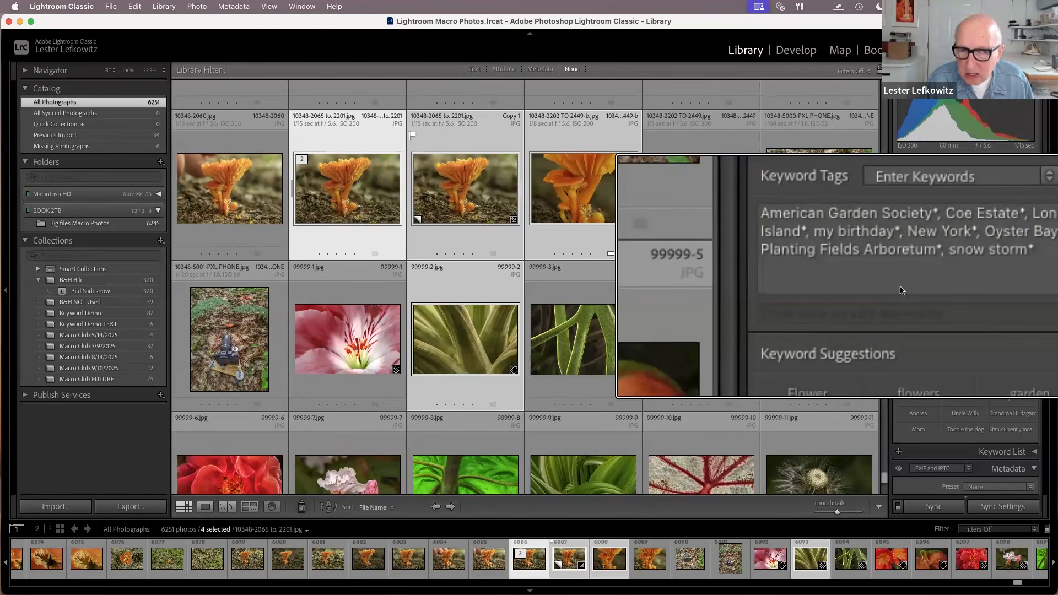
pyautogui.moveTo(904, 286)
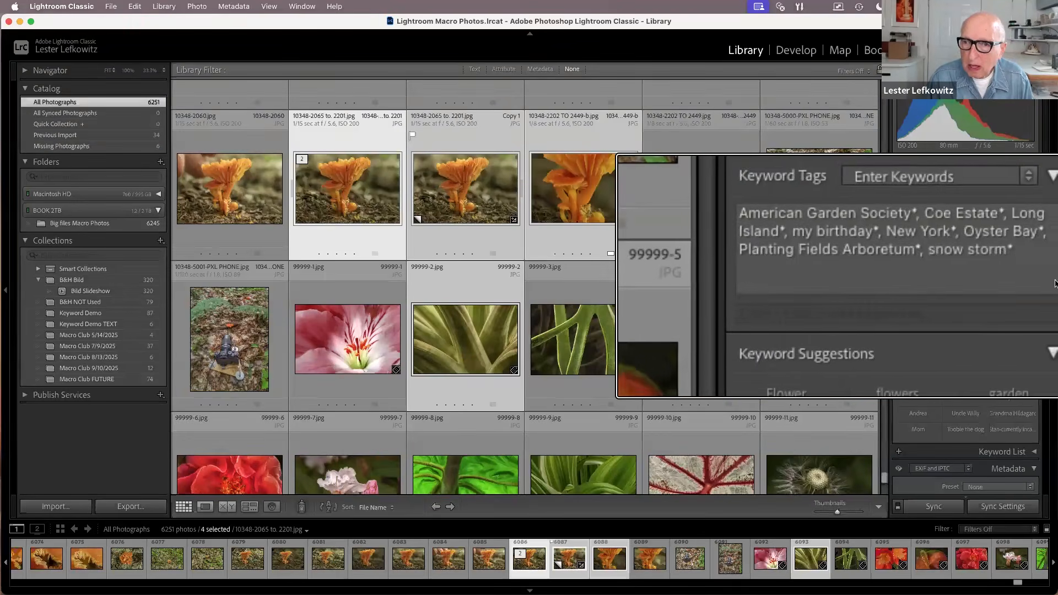
pyautogui.click(1008, 253)
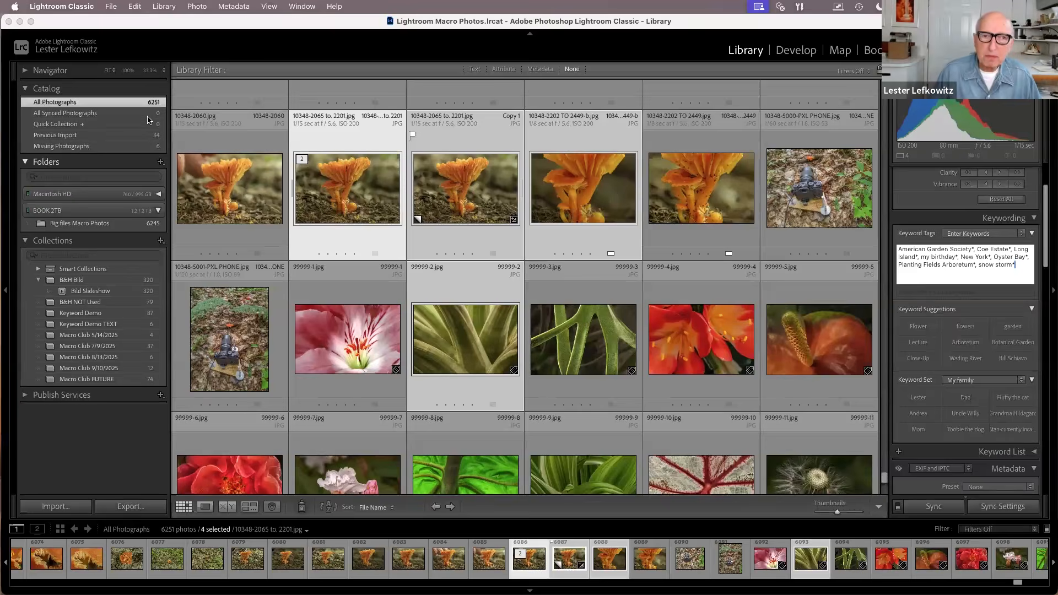
# View the orange mushroom photo 10348-2065 to. 2201 enlarged and return to the grid
pyautogui.click(328, 140)
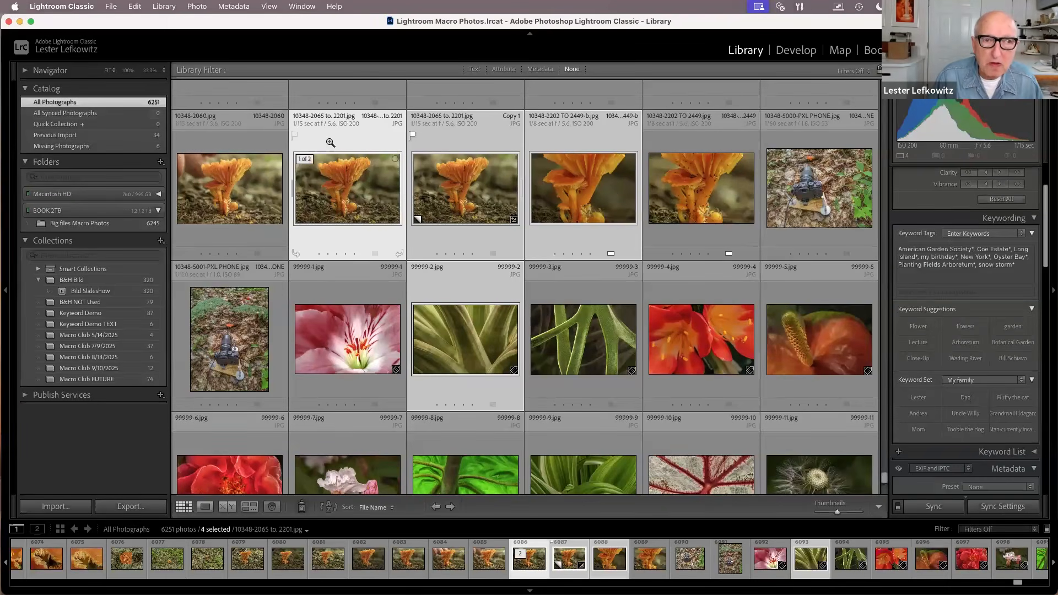
pyautogui.doubleClick(329, 144)
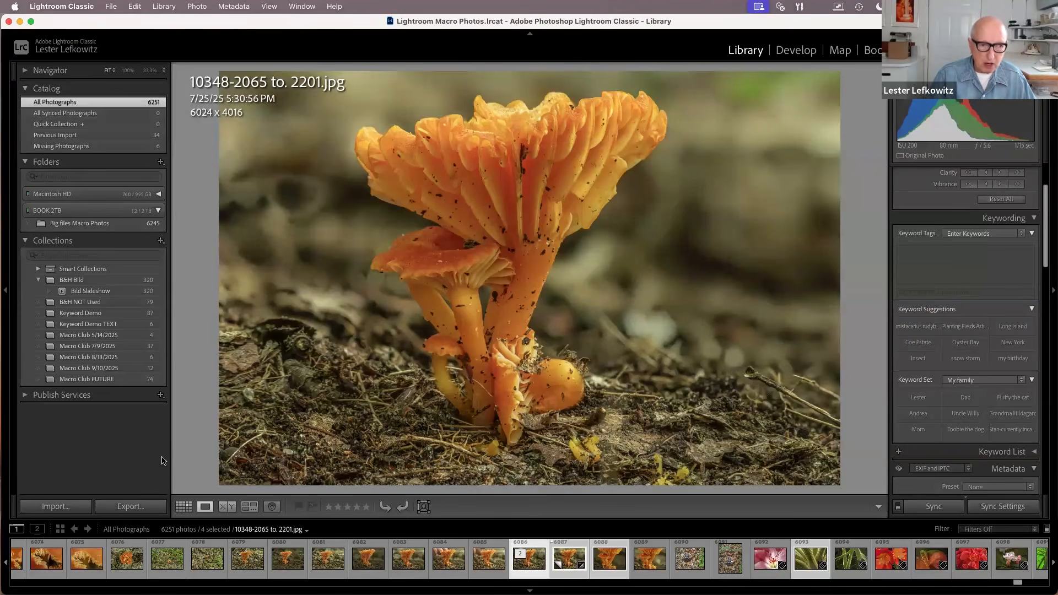
pyautogui.click(183, 506)
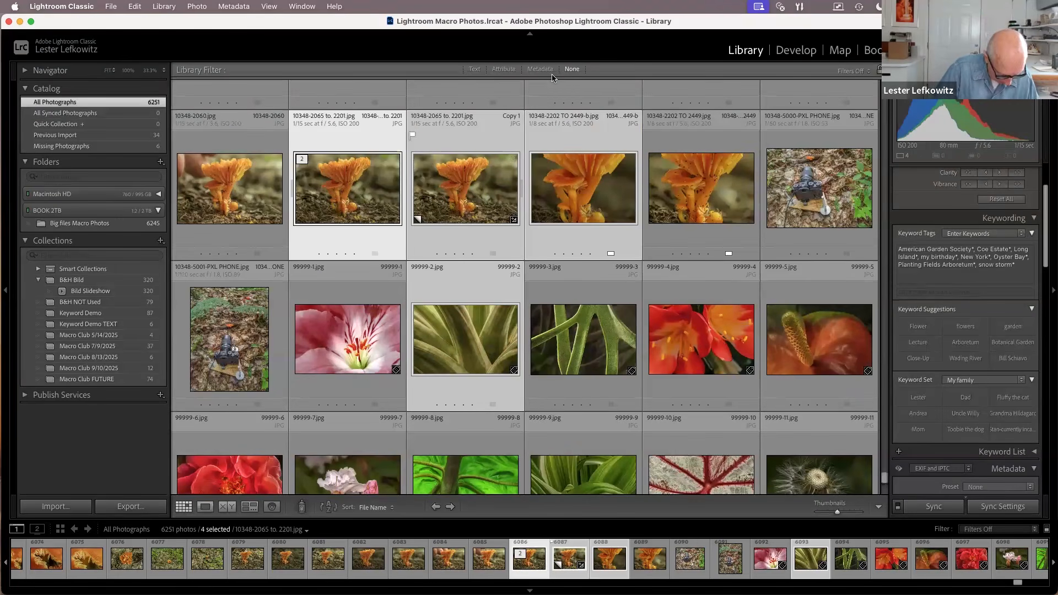
# Filter All Photographs by Keywords containing "washington" instead of by Caption, and open the list of matching rules
pyautogui.press('alt+super+8')
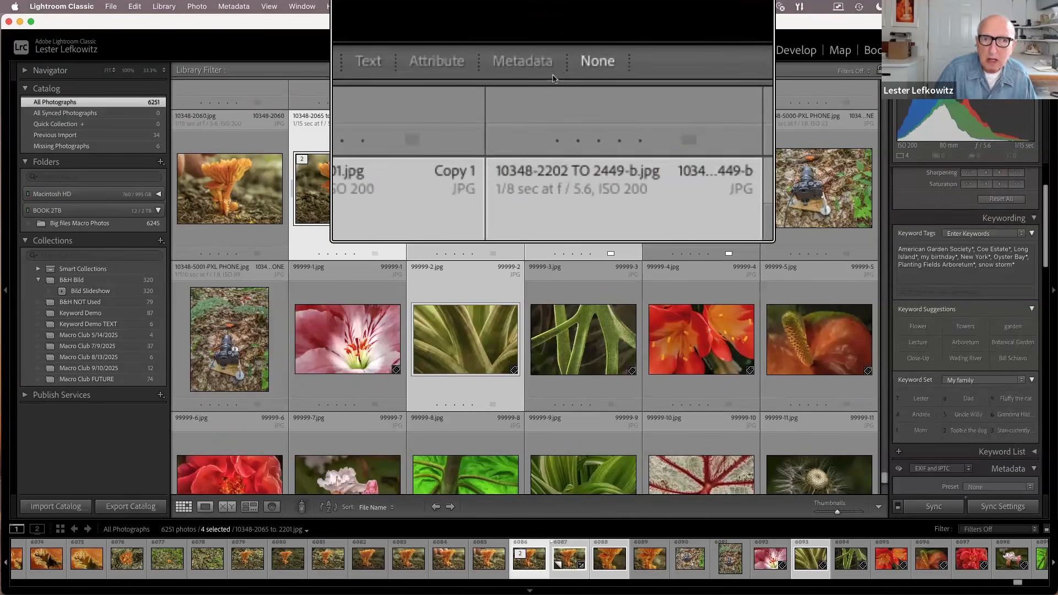
pyautogui.click(368, 62)
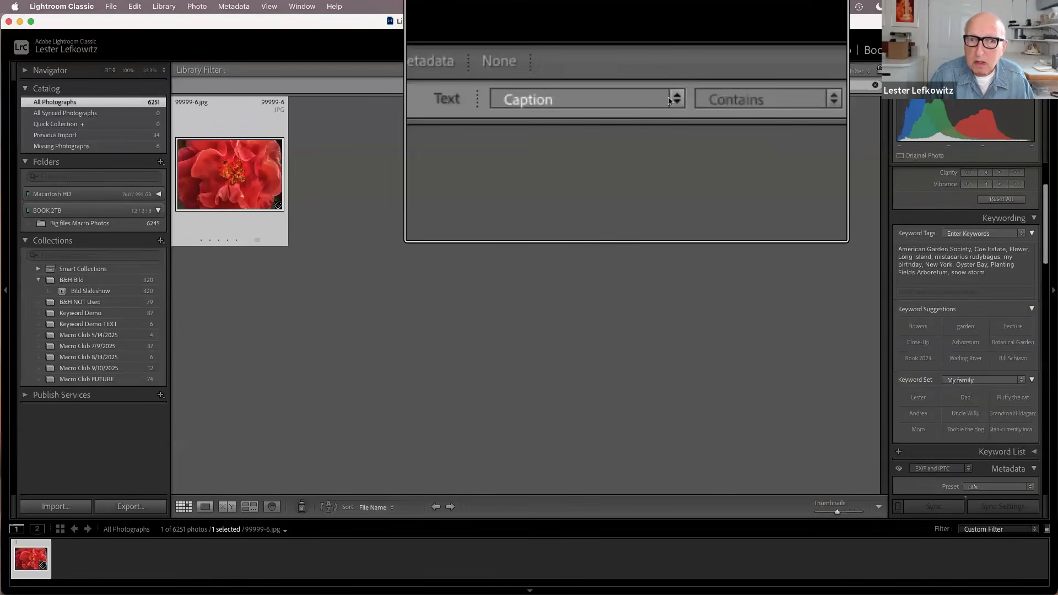
pyautogui.click(670, 101)
pyautogui.click(572, 128)
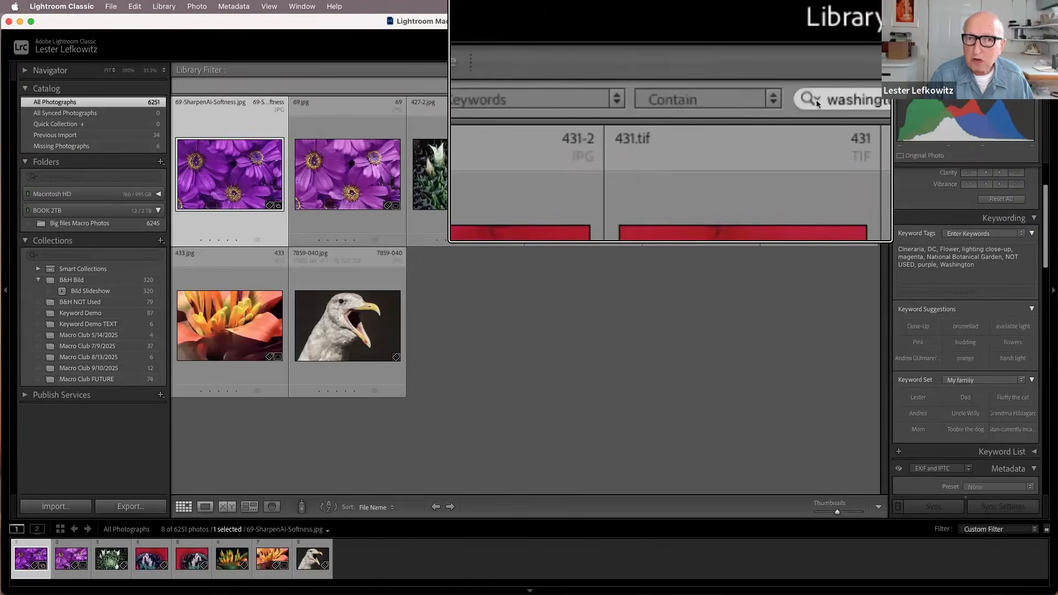
pyautogui.click(684, 100)
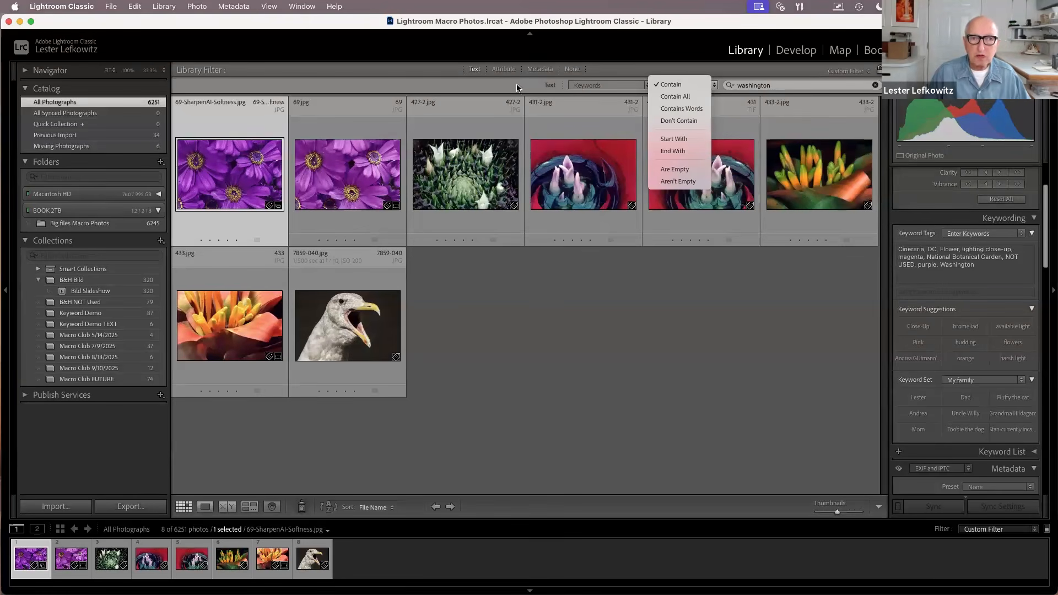
# Add the Metadata criteria to the library filter and change its Keyword column to Date
pyautogui.click(534, 73)
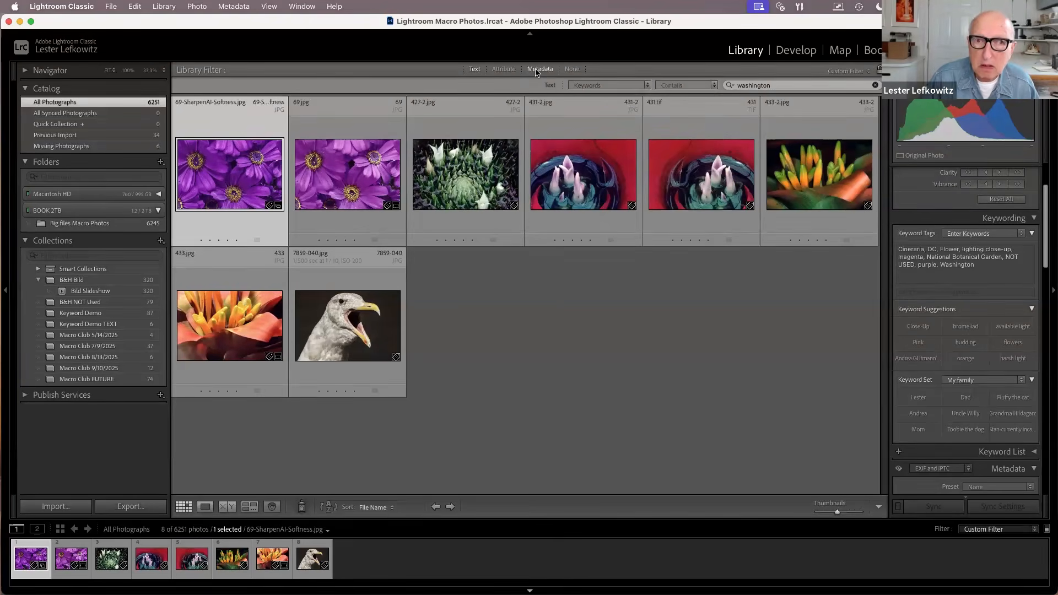
pyautogui.click(536, 71)
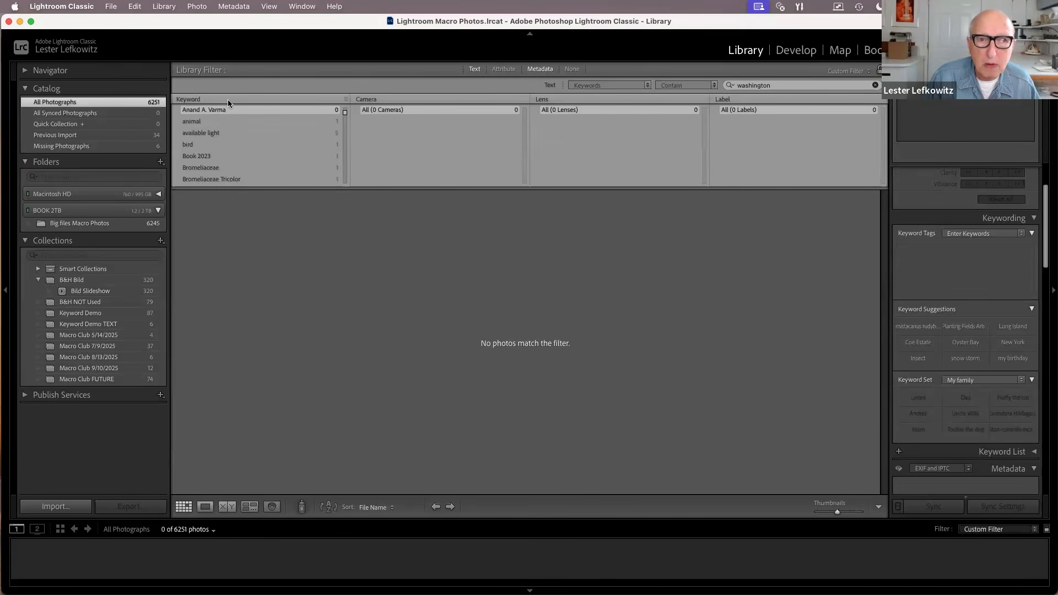
pyautogui.click(345, 100)
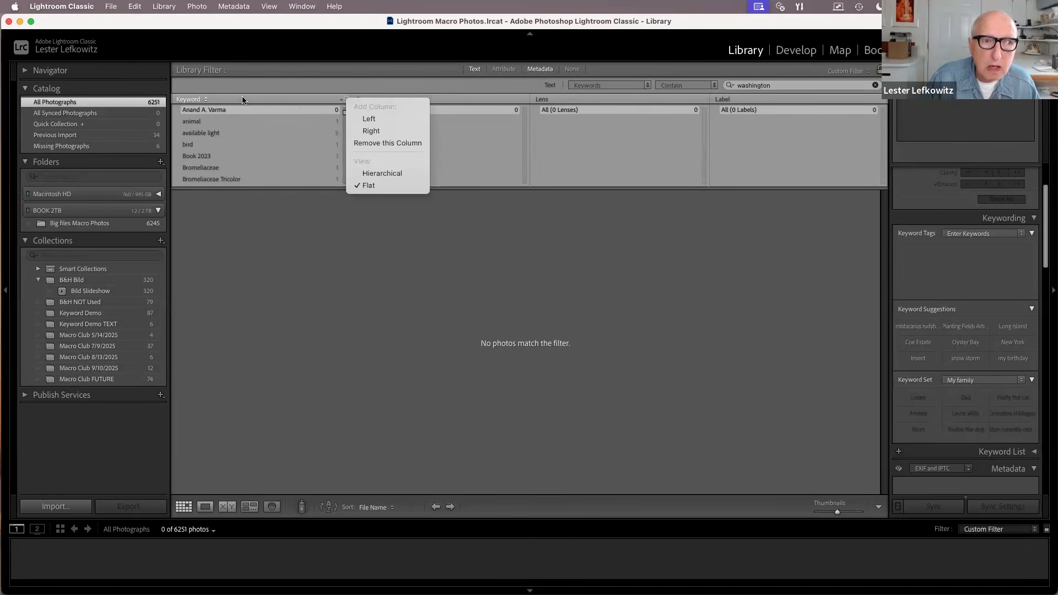
pyautogui.click(206, 101)
pyautogui.click(205, 103)
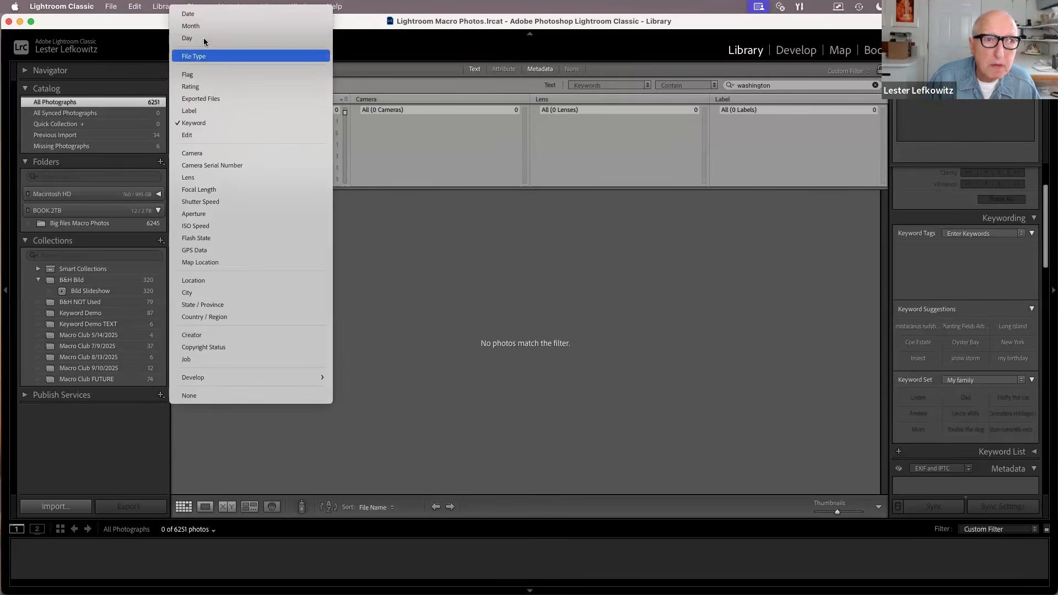
pyautogui.click(192, 14)
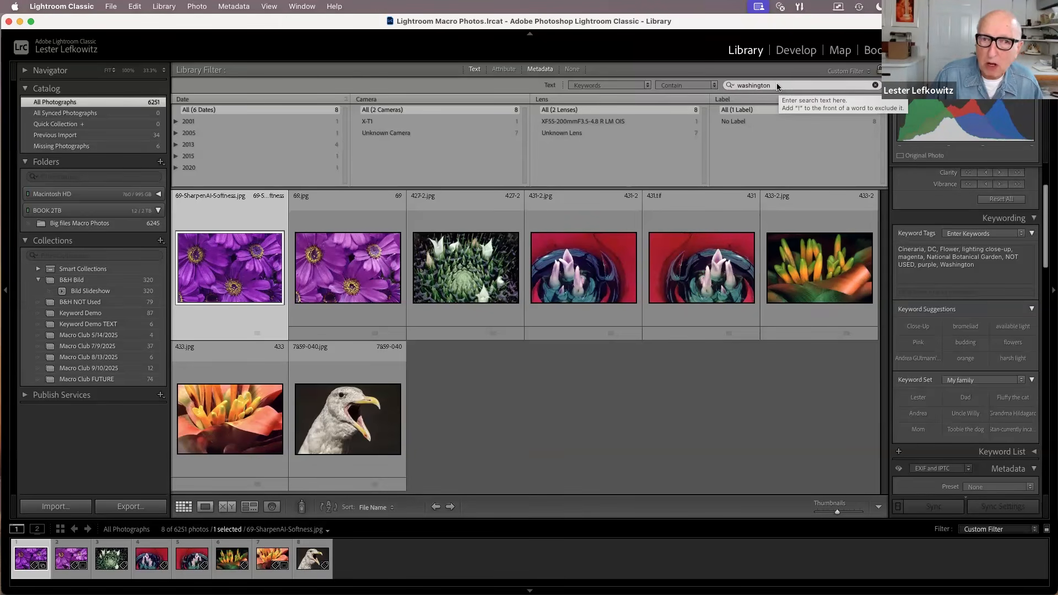
# Clear the "washington" search text and look through the filter's Date and Camera lists
pyautogui.moveTo(780, 86); pyautogui.dragTo(721, 85)
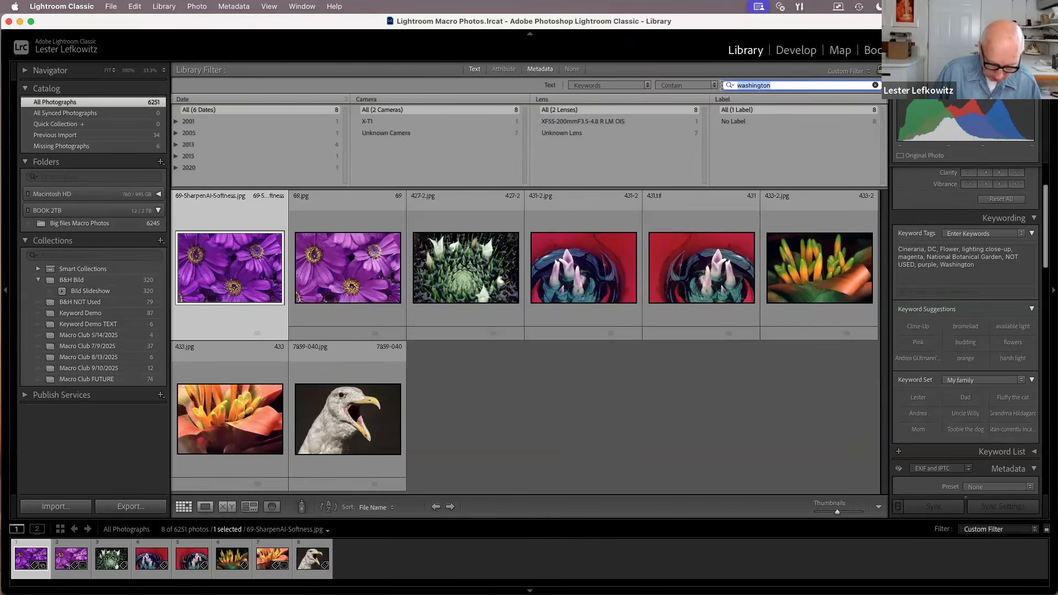
pyautogui.press('BackSpace')
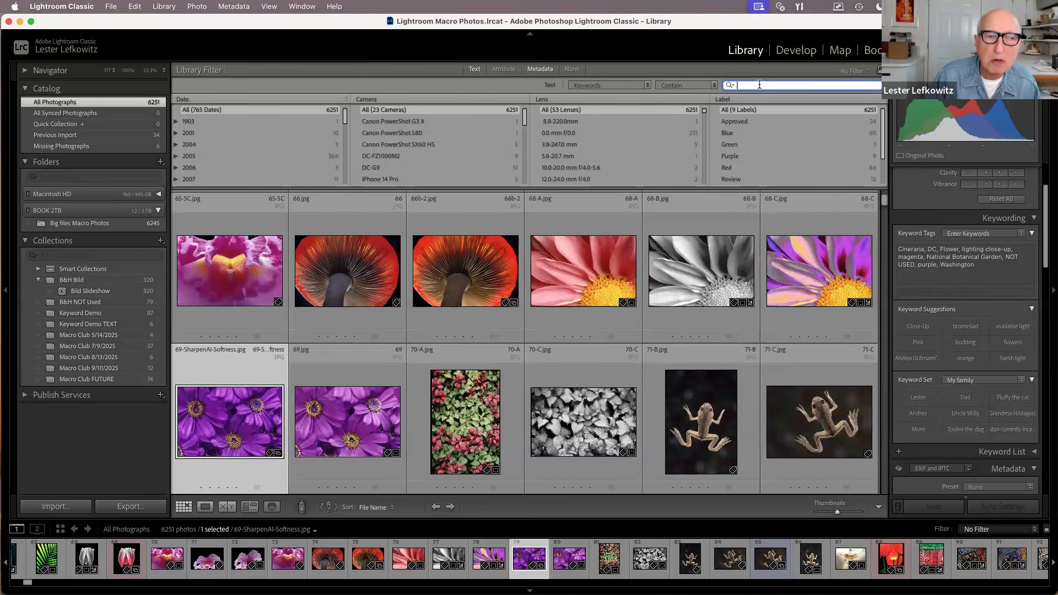
pyautogui.scroll(-4, 228, 131)
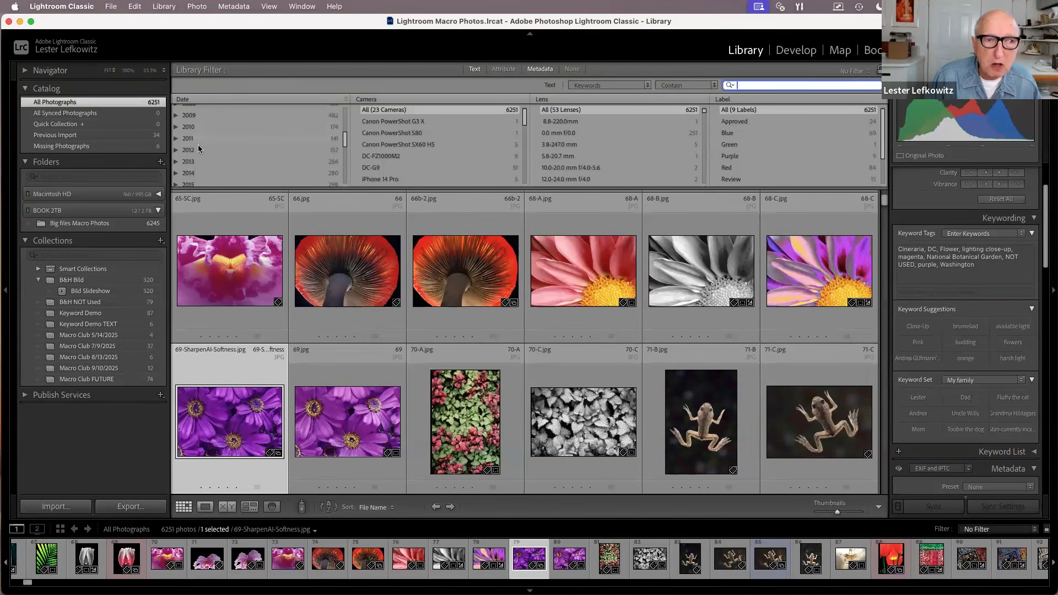
pyautogui.scroll(-3, 223, 154)
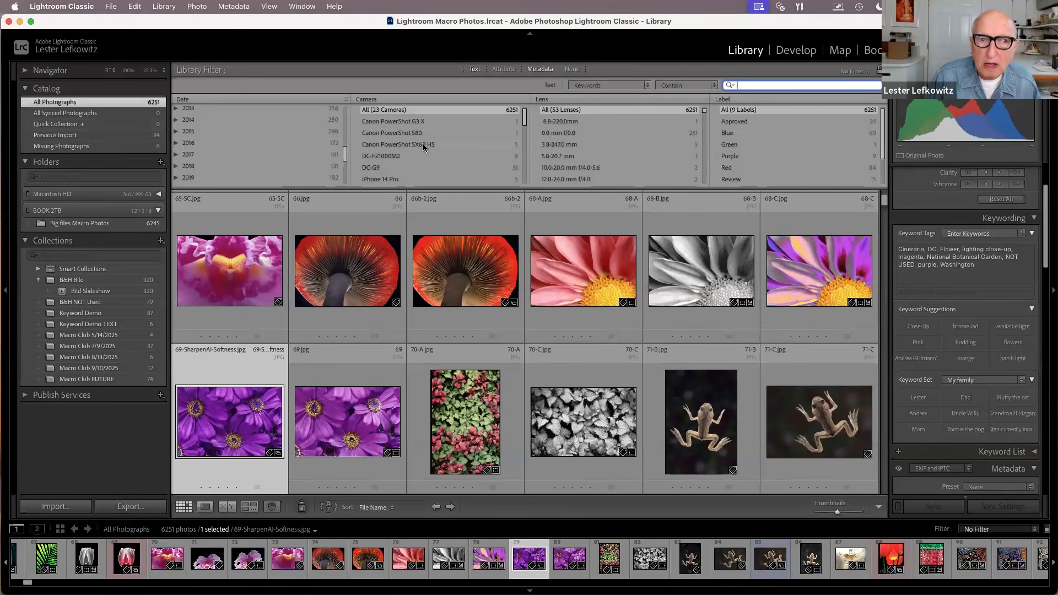
pyautogui.scroll(-2, 422, 144)
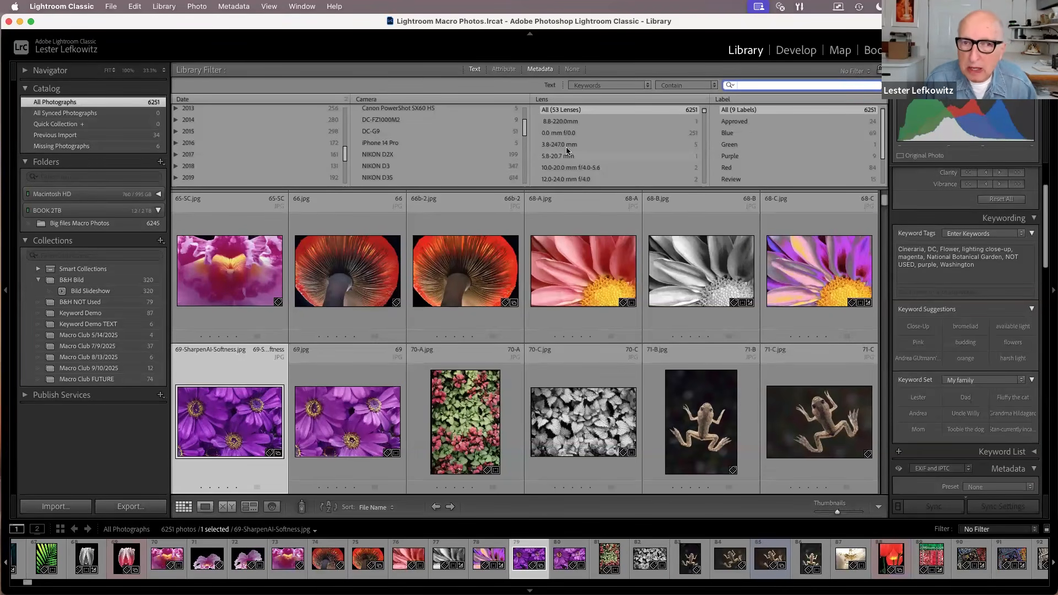
# Filter All Photographs by the 55.0-300.0 mm f/4.5-5.6 lens
pyautogui.scroll(-1, 571, 152)
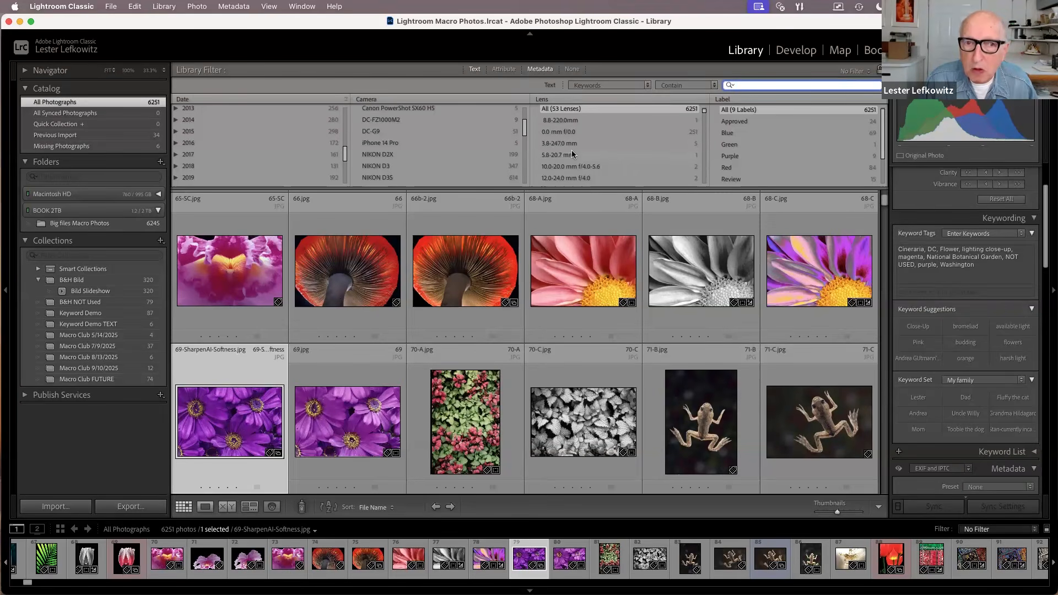
pyautogui.scroll(-3, 571, 153)
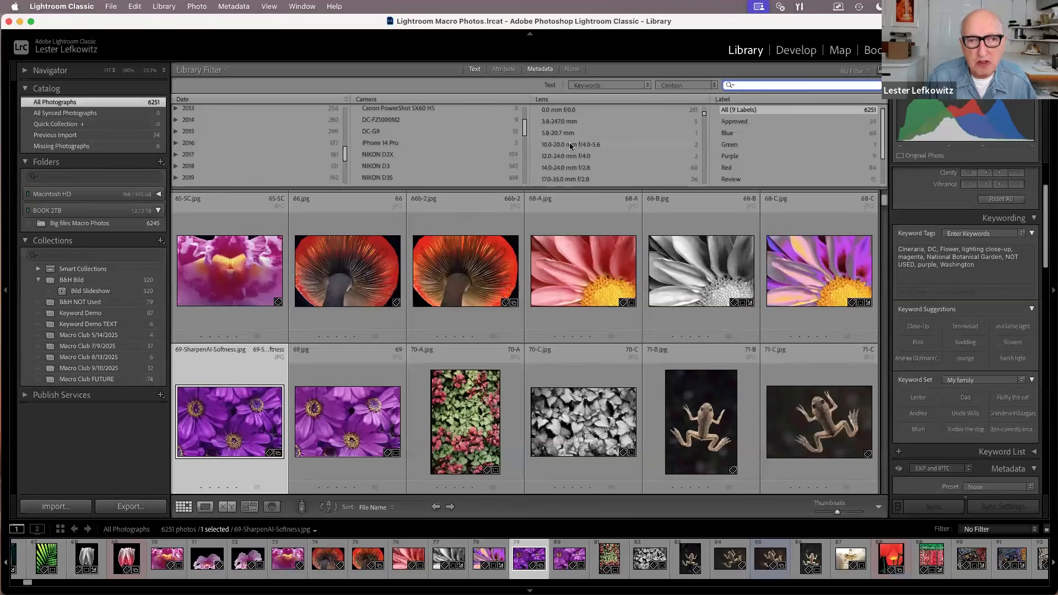
pyautogui.scroll(-2, 570, 143)
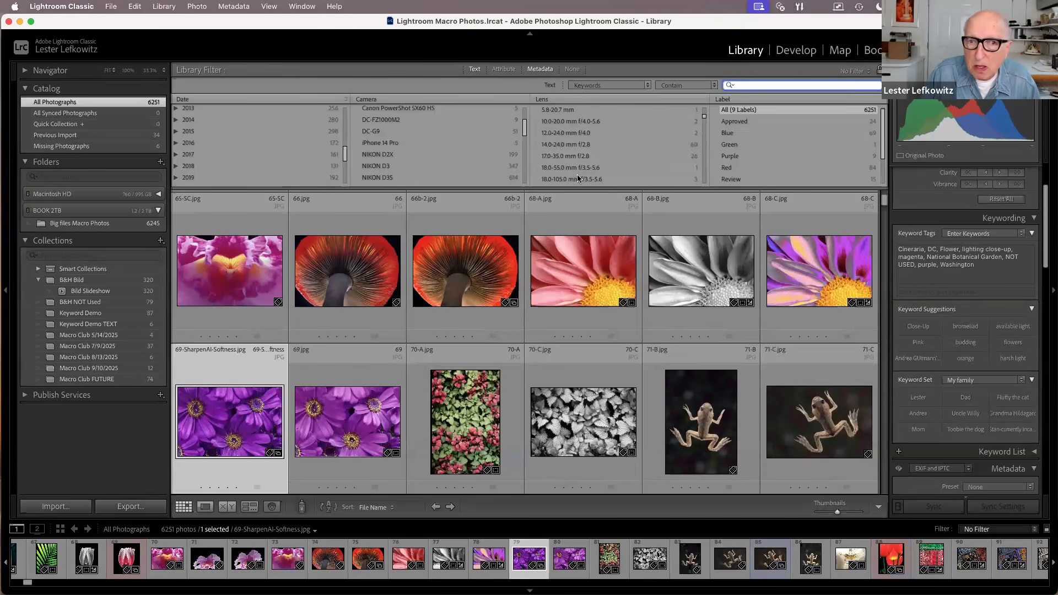
pyautogui.scroll(-5, 592, 169)
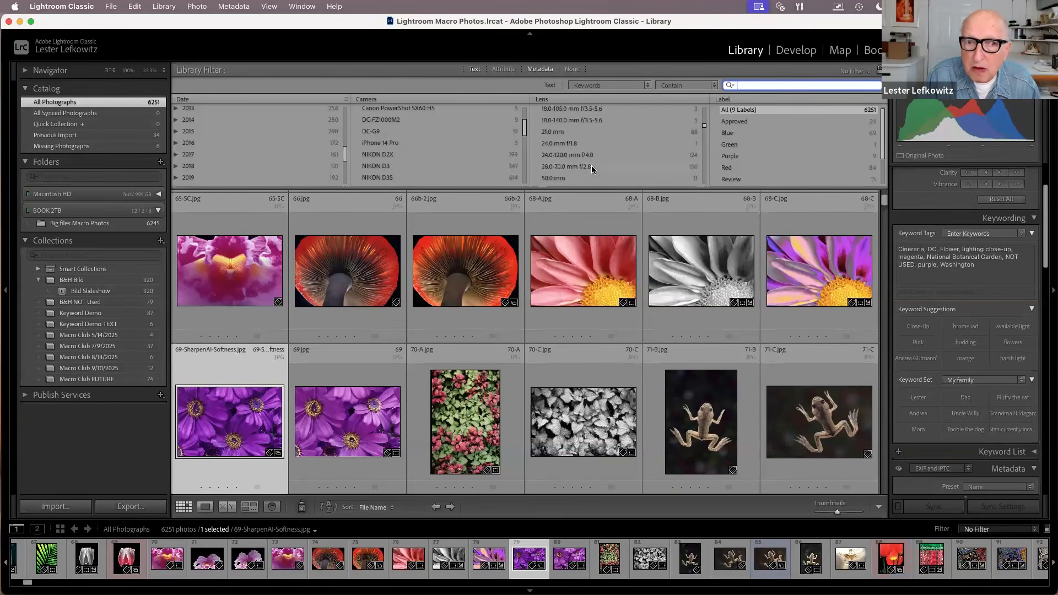
pyautogui.scroll(-1, 591, 166)
pyautogui.scroll(-3, 590, 165)
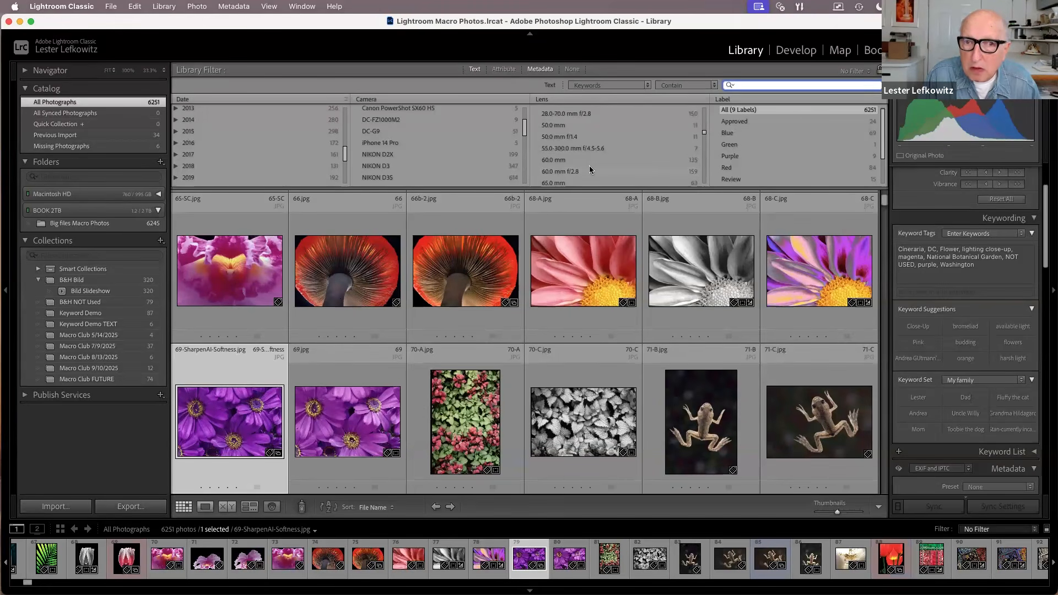
pyautogui.click(567, 149)
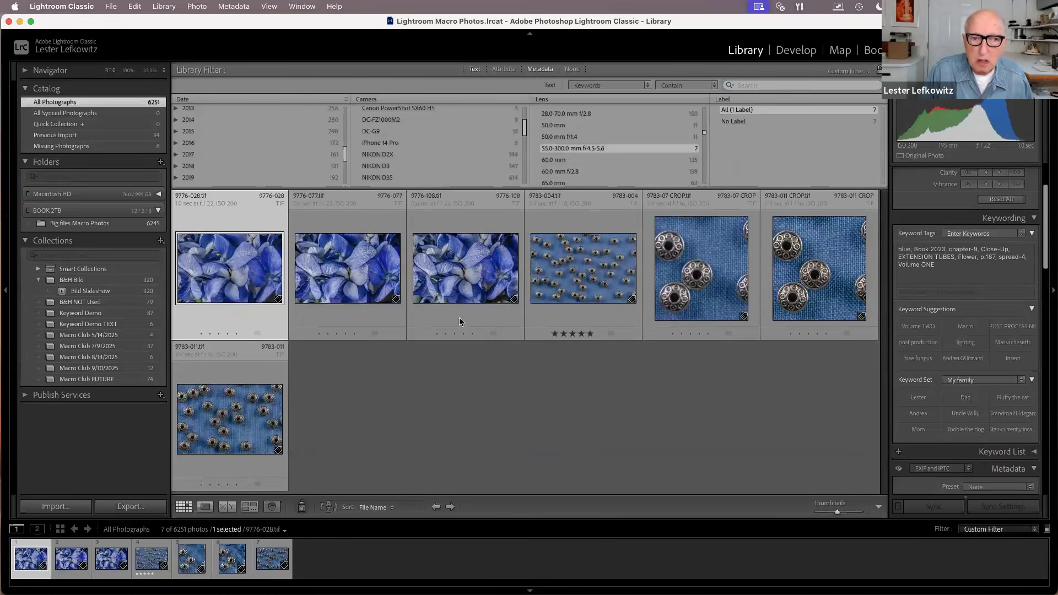
# View the blue flower photo 9776-108.tif enlarged and return to the filtered grid
pyautogui.doubleClick(465, 302)
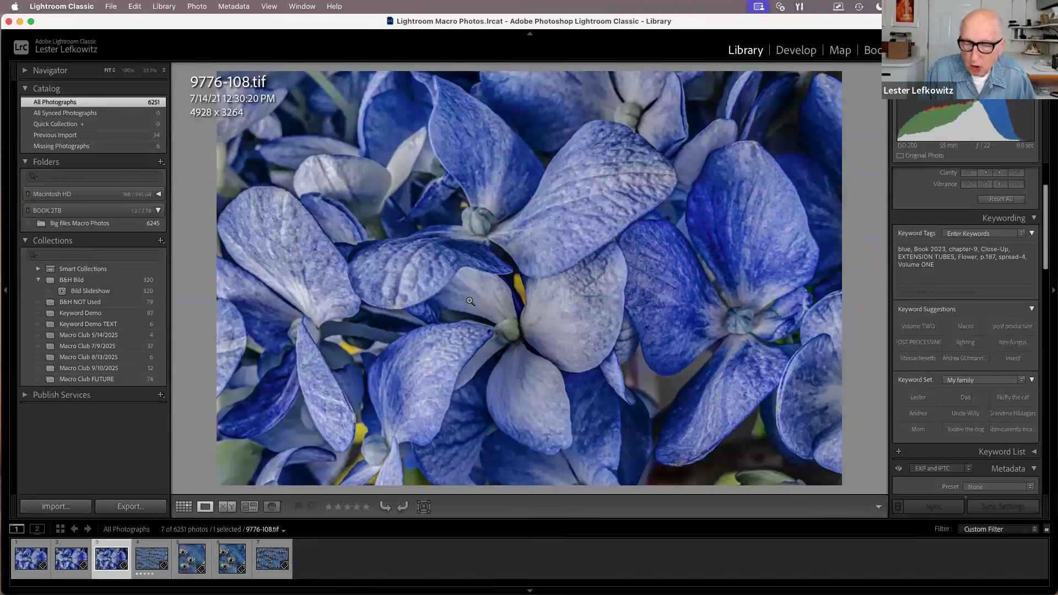
pyautogui.doubleClick(471, 300)
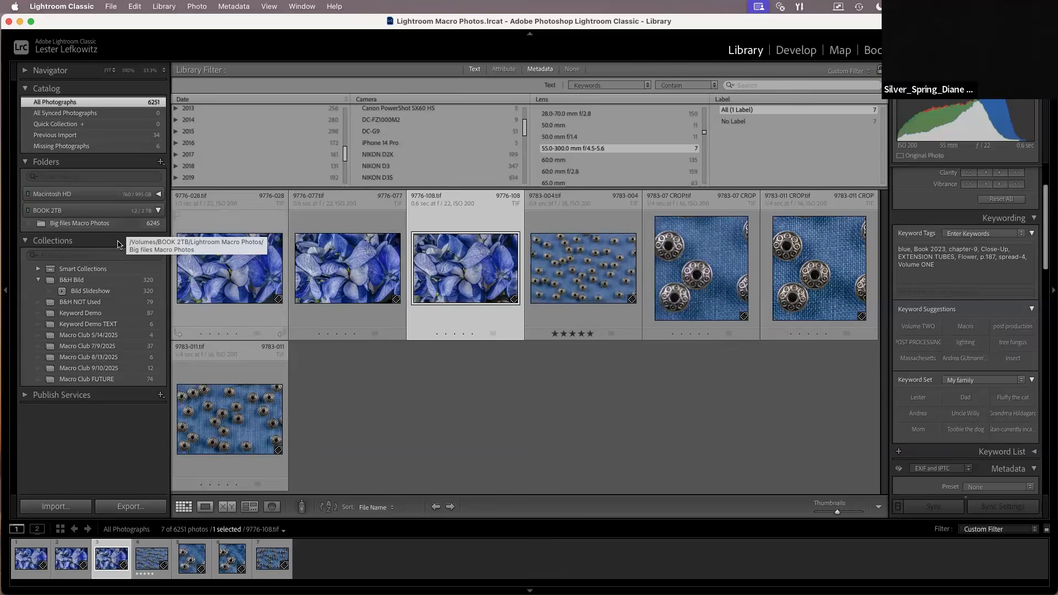
# Select the blue flower photo 9776-028.tif and try to move it into a collection
pyautogui.click(221, 282)
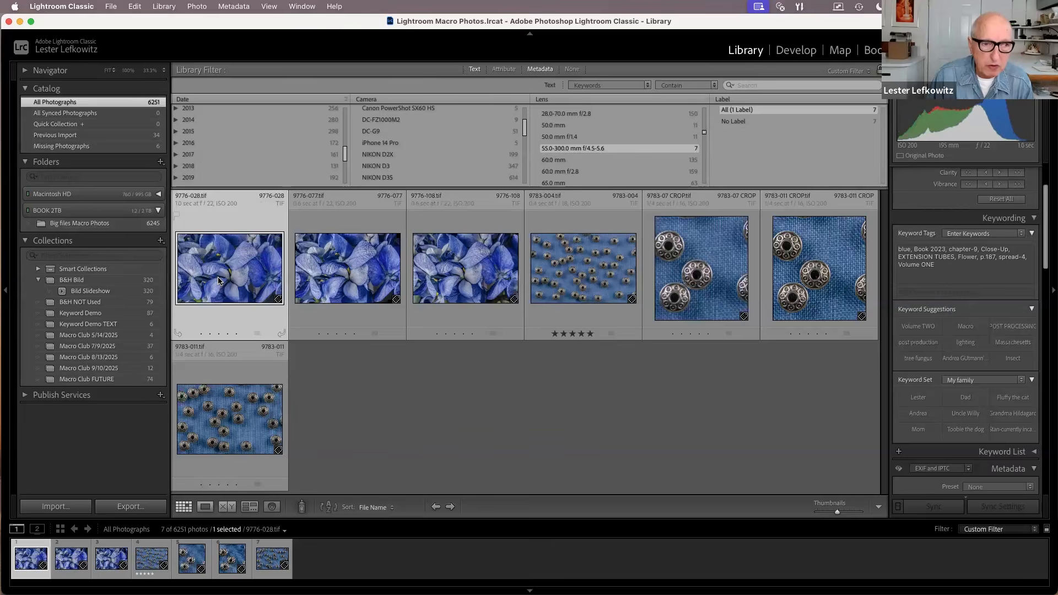
pyautogui.moveTo(219, 279); pyautogui.dragTo(128, 304)
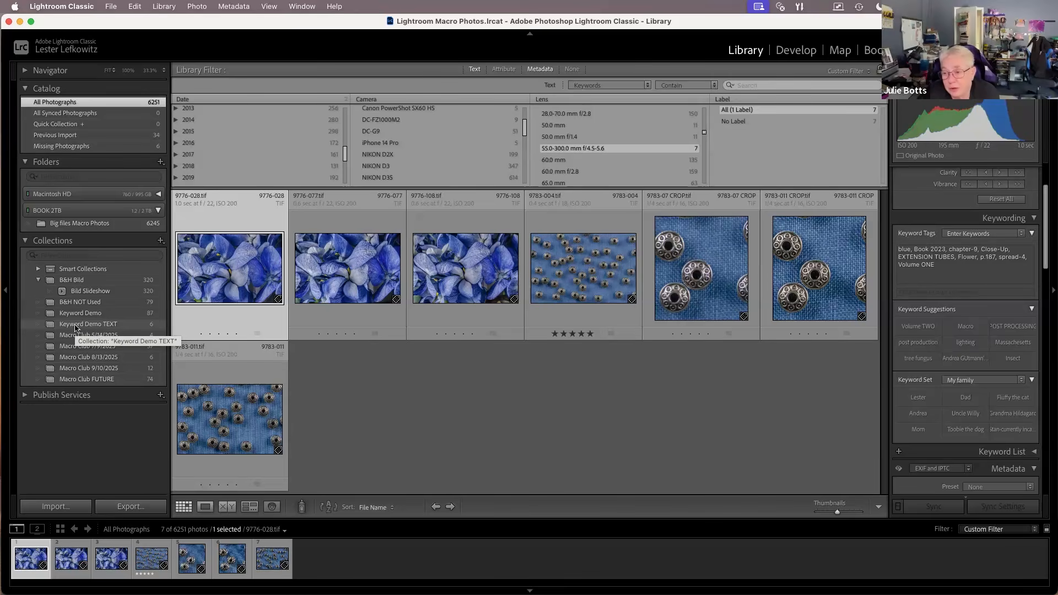
# Show the photos of the Big files Macro Photos folder
pyautogui.click(91, 224)
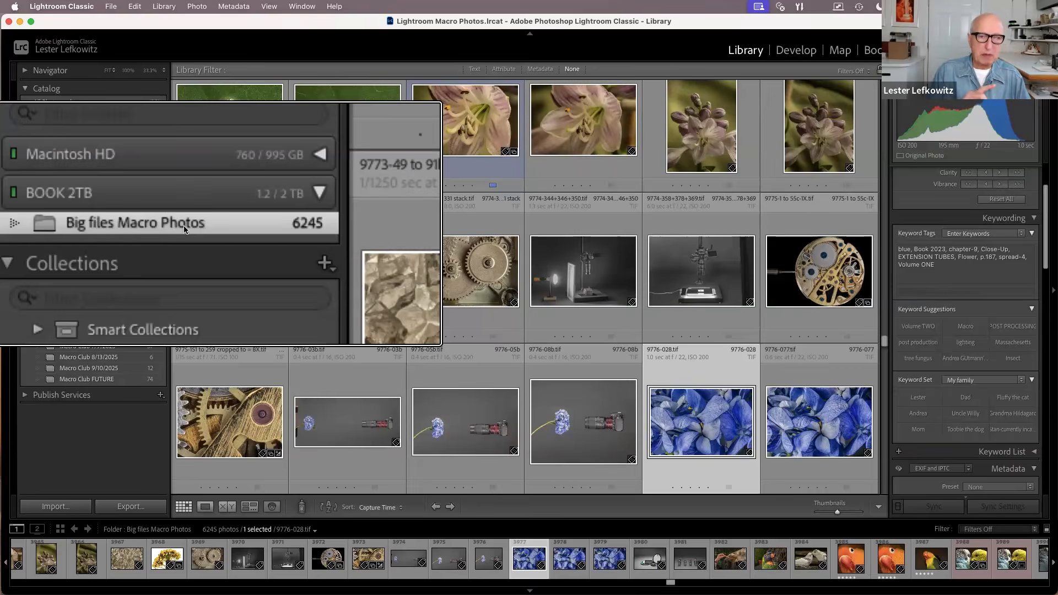
pyautogui.moveTo(184, 230)
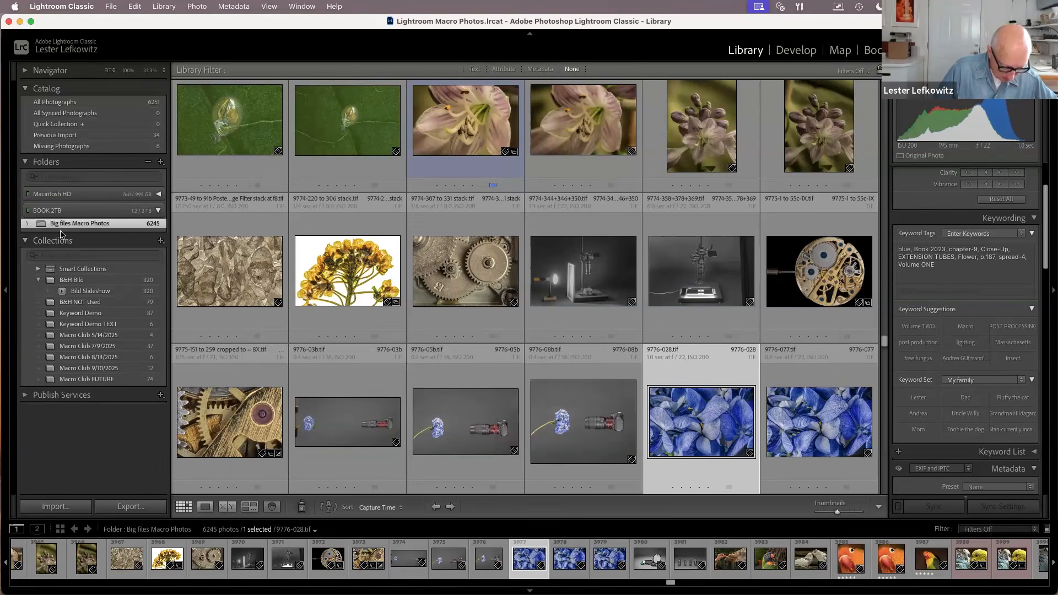
pyautogui.scroll(5, 60, 234)
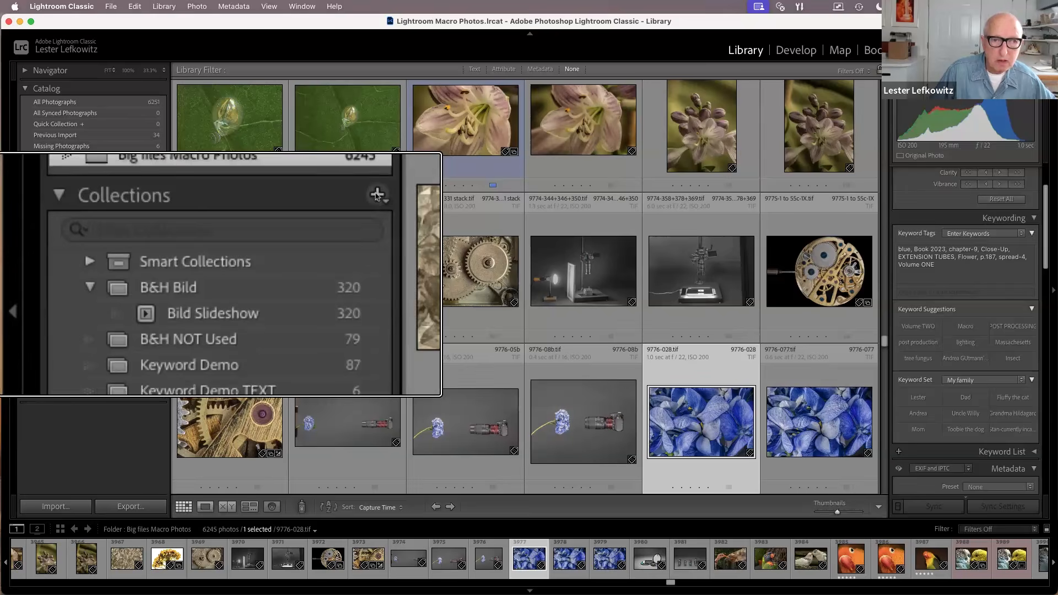
# Create a new collection titled with a first name in the possessive followed by "Fantastic Crystals"
pyautogui.click(376, 195)
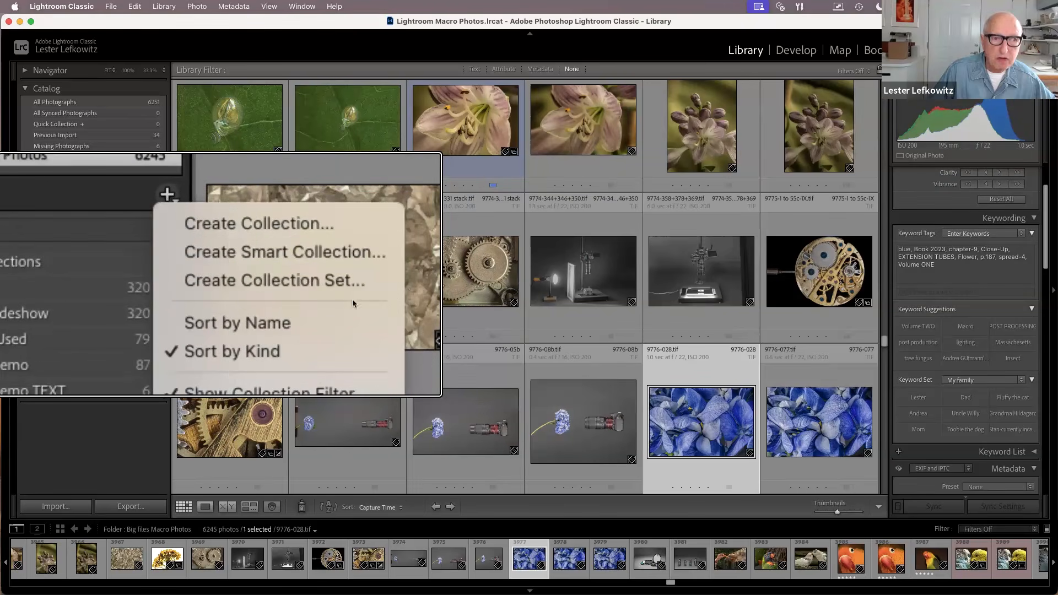
pyautogui.click(256, 223)
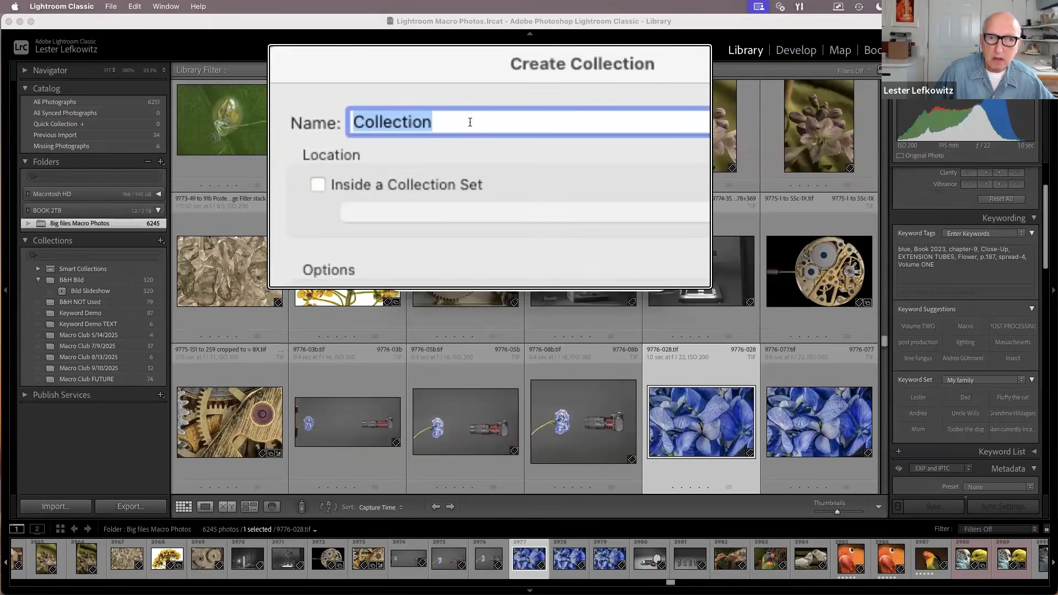
pyautogui.write('Har')
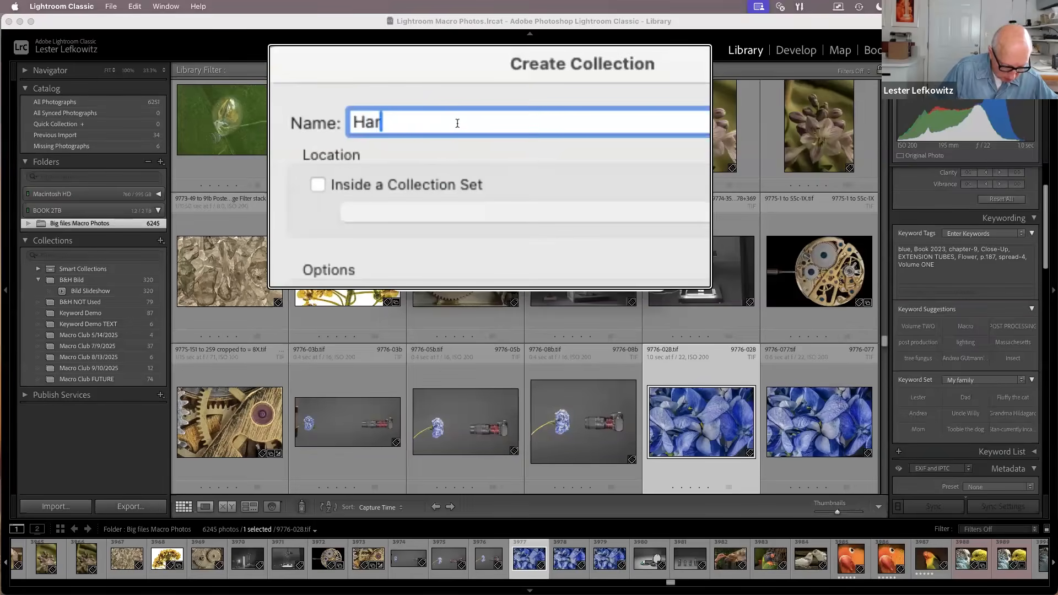
pyautogui.write("old's Fa")
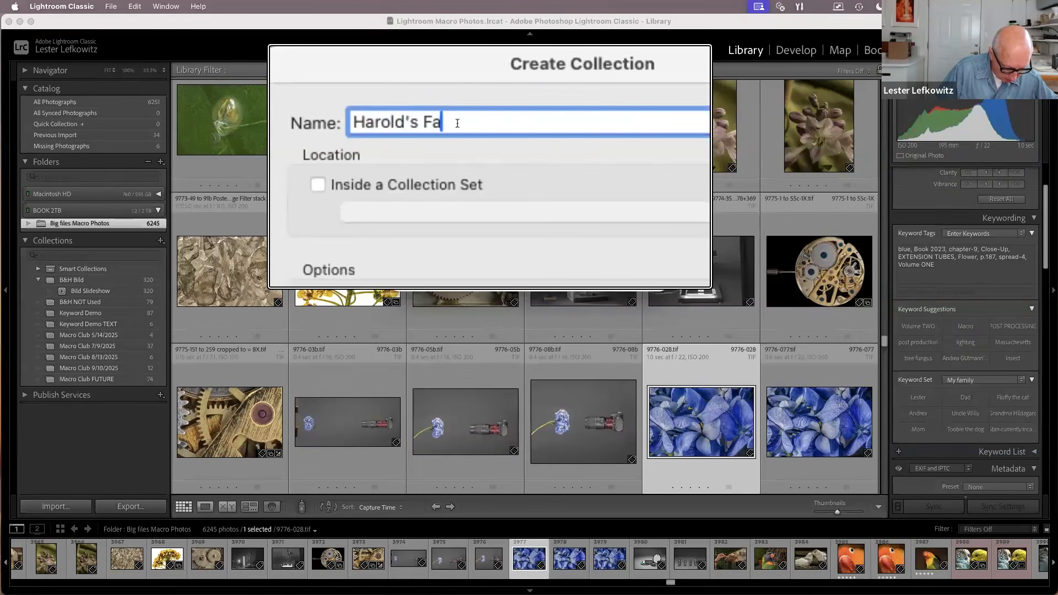
pyautogui.write('ntastic ')
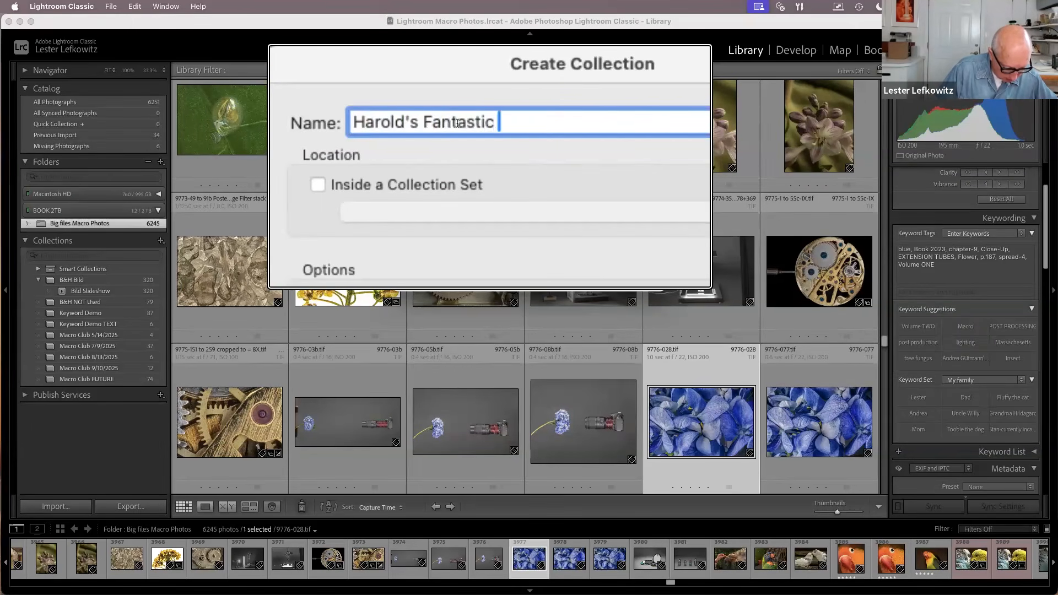
pyautogui.write('Crystals')
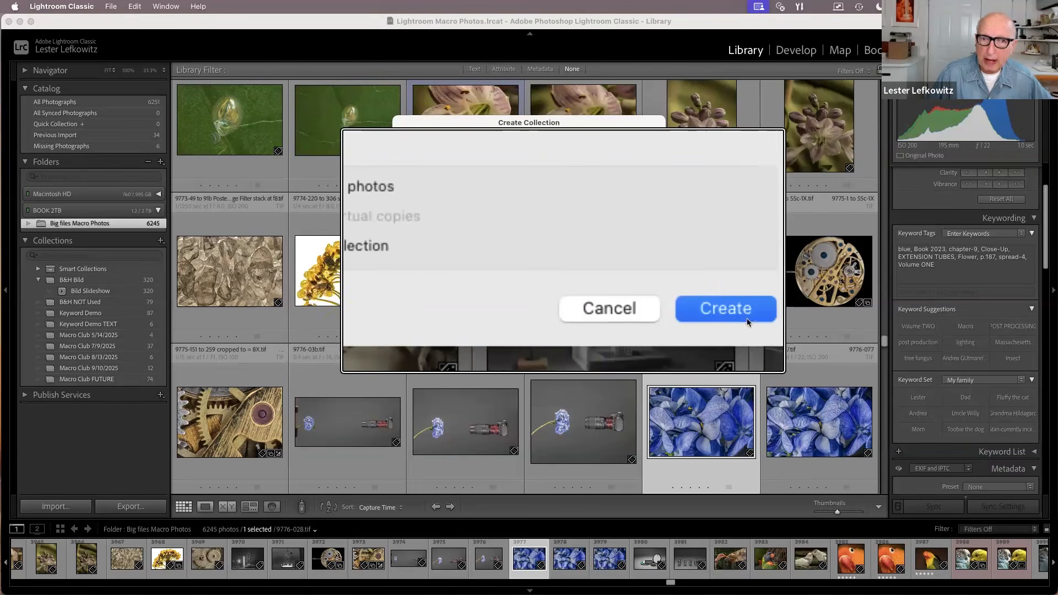
pyautogui.click(726, 318)
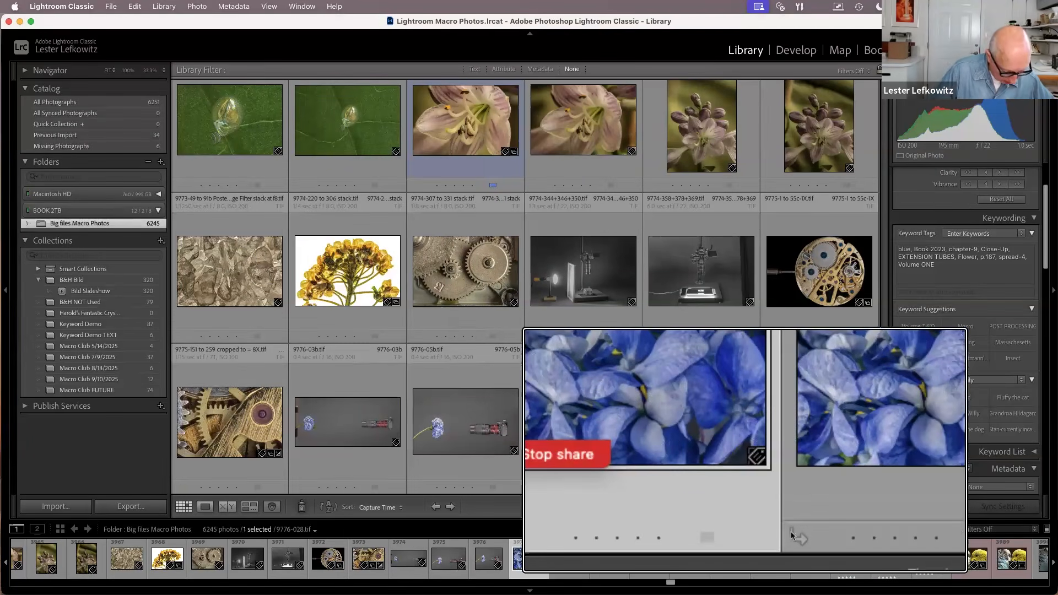
# Add the gear and watch photos 9774-307 to 331 stack.tif, 9775-1 to 55c-1X.tif and 9775-151 to 259 cropped to = 8X.tif to the Fantastic Crystals collection
pyautogui.scroll(-5, 792, 535)
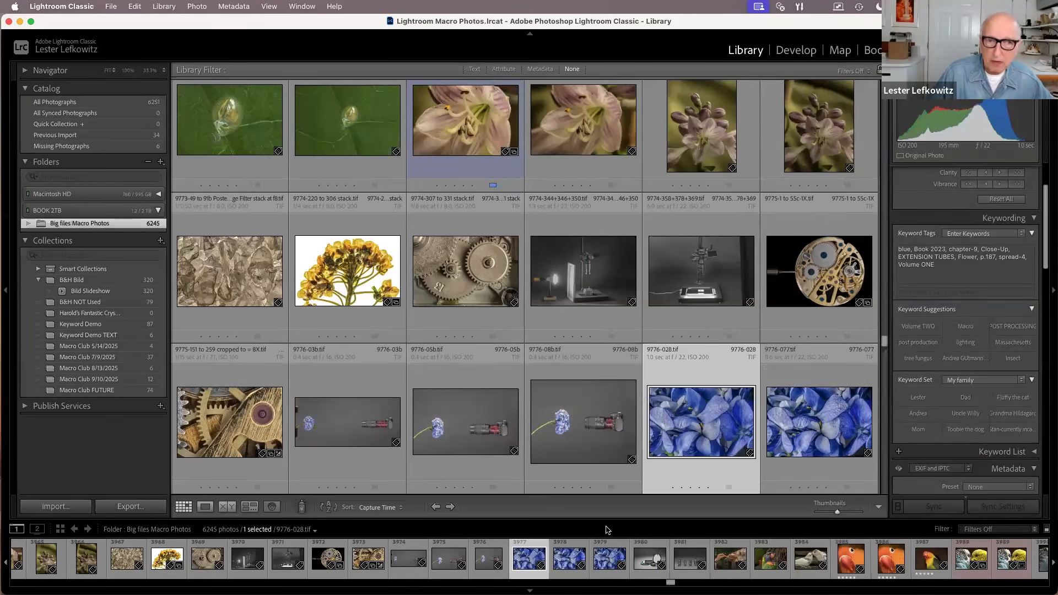
pyautogui.click(462, 301)
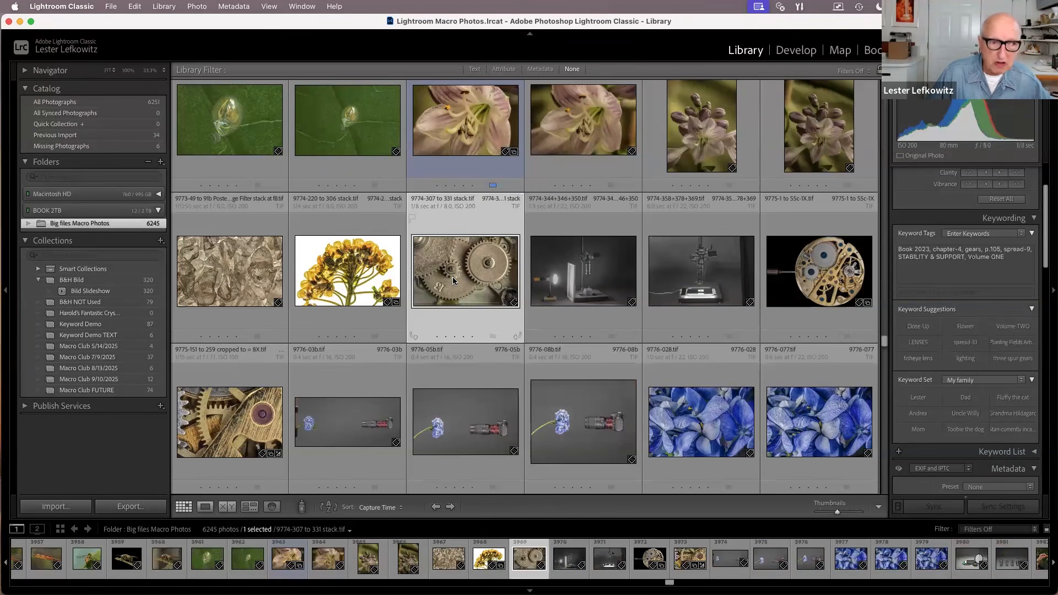
pyautogui.moveTo(448, 274); pyautogui.dragTo(99, 315)
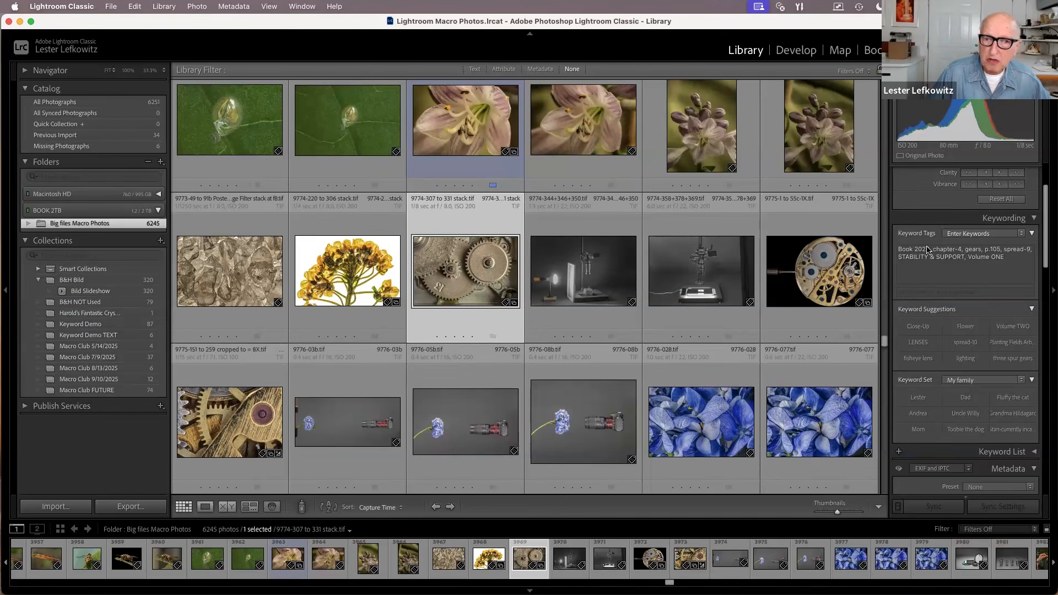
pyautogui.moveTo(820, 275); pyautogui.dragTo(122, 312)
pyautogui.moveTo(225, 421); pyautogui.dragTo(133, 313)
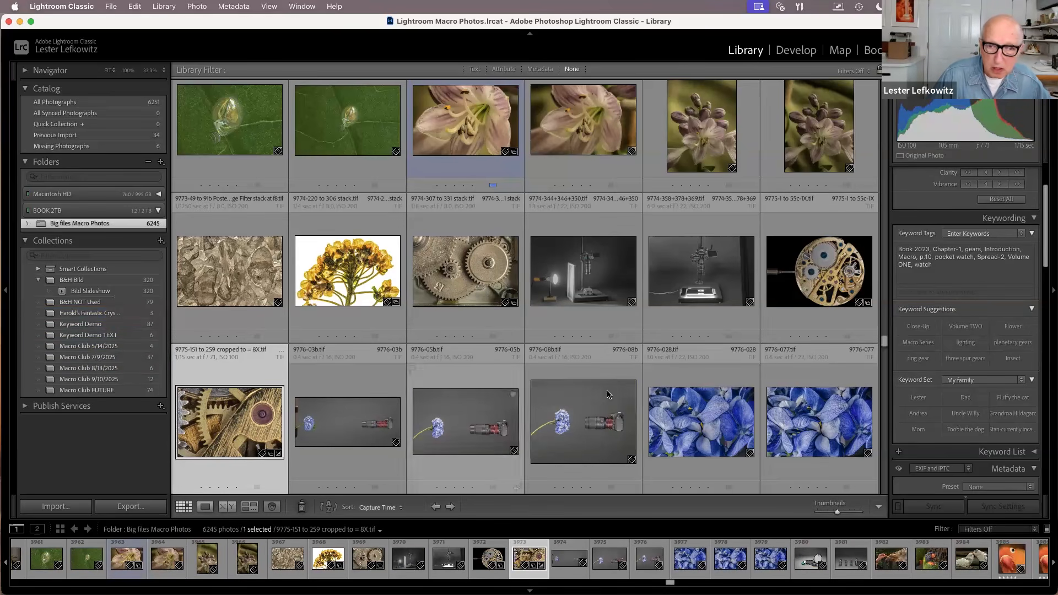
# Add the blue flower photo 9776-028.tif to the Fantastic Crystals collection and remove it again from inside the collection
pyautogui.click(704, 401)
pyautogui.moveTo(478, 395); pyautogui.dragTo(132, 318)
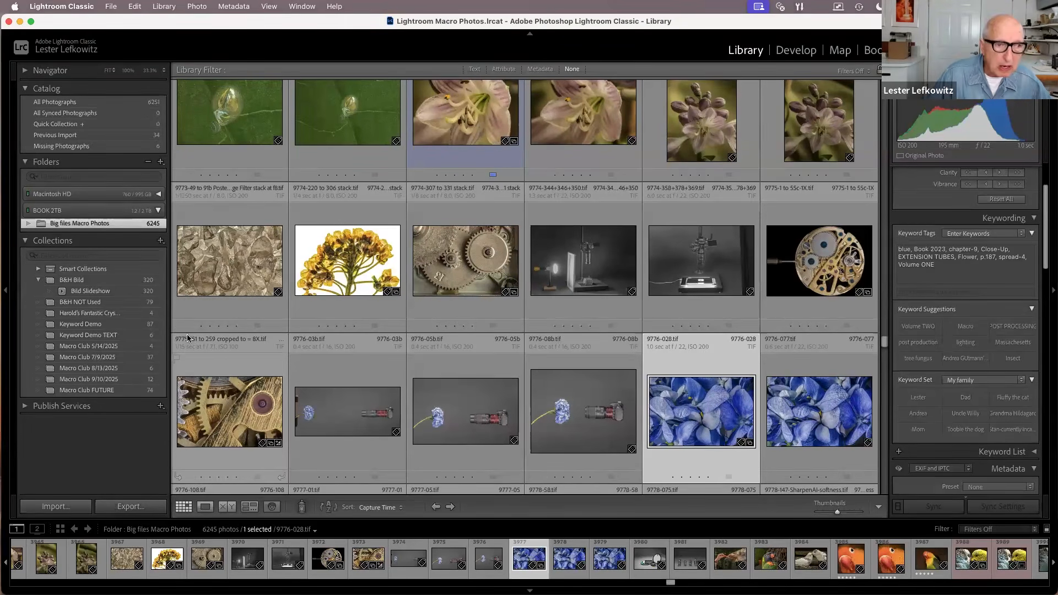
pyautogui.click(97, 313)
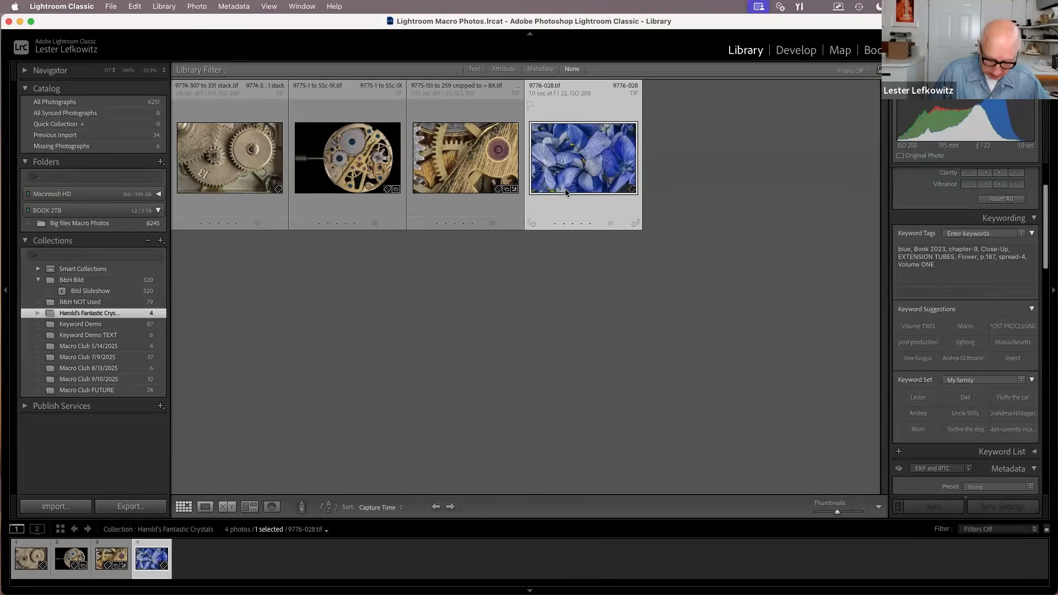
pyautogui.press('Delete')
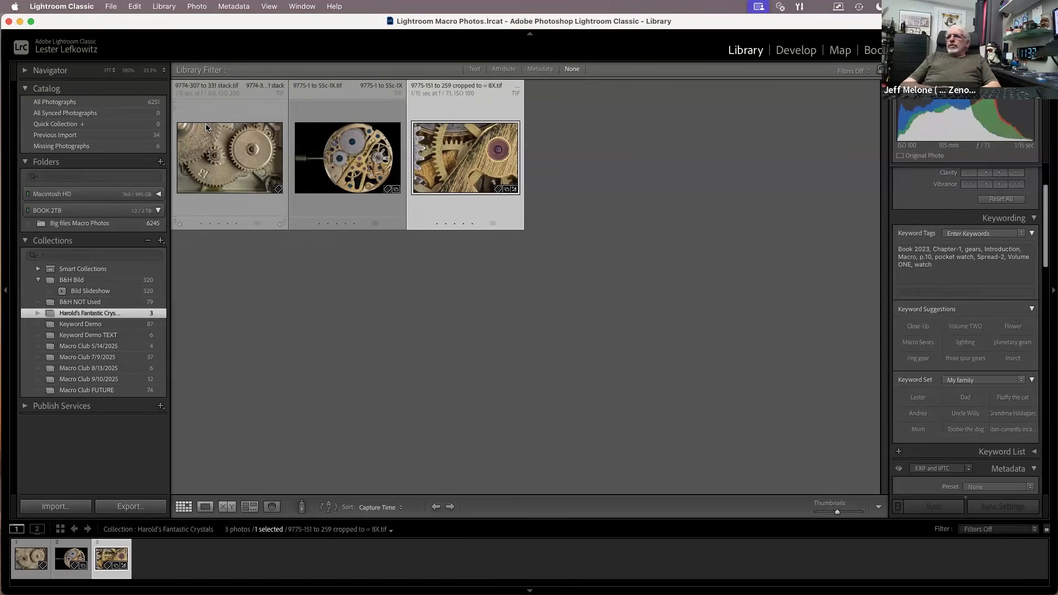
# From All Photographs, add the bird photos 9778-154 CROP.tif and 9778-075.tif to the Fantastic Crystals collection
pyautogui.click(122, 102)
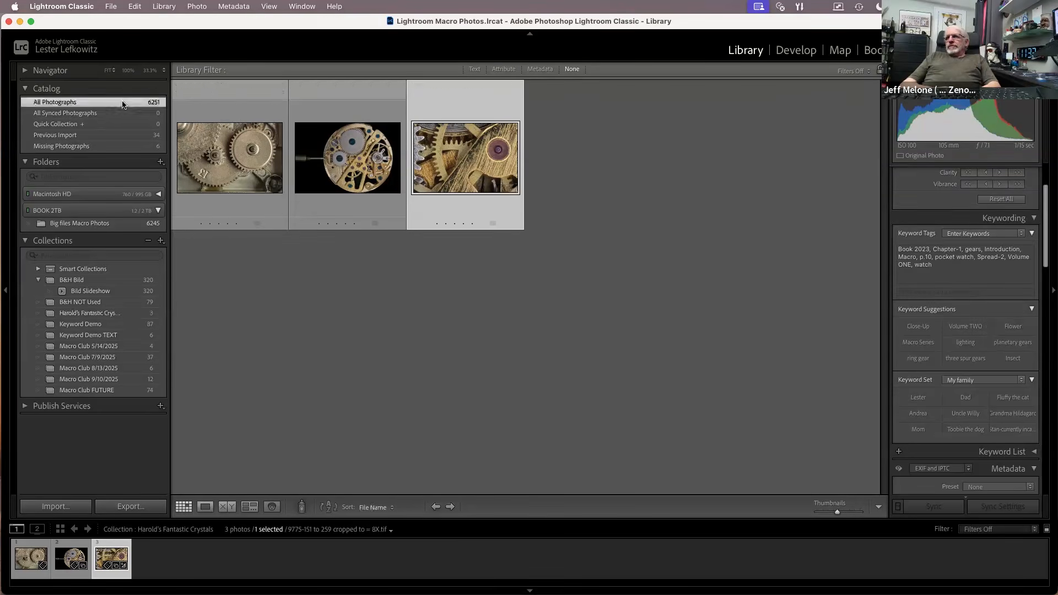
pyautogui.scroll(-10, 384, 296)
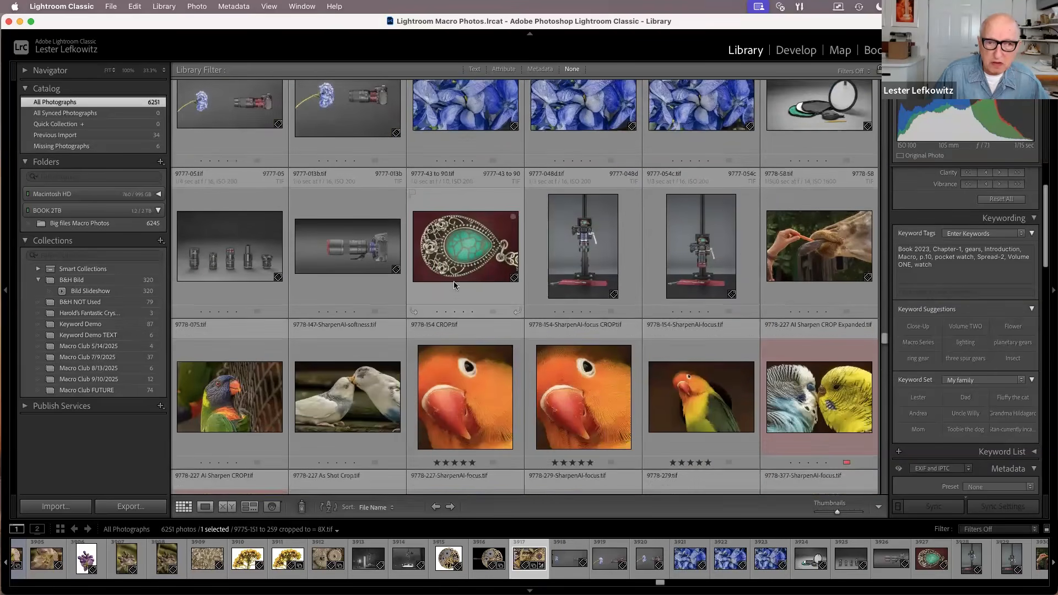
pyautogui.scroll(-2, 454, 283)
pyautogui.click(456, 359)
pyautogui.moveTo(361, 359); pyautogui.dragTo(125, 313)
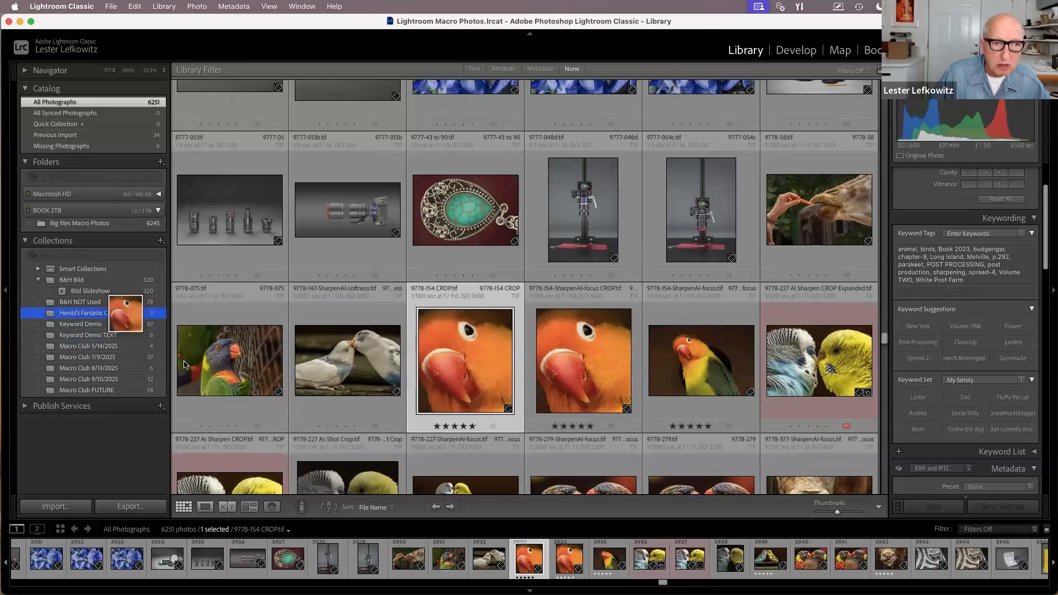
pyautogui.click(238, 368)
pyautogui.moveTo(238, 369); pyautogui.dragTo(131, 314)
# Open the Fantastic Crystals collection and remove the pocket watch photo 9775-1 to 55c-1X.tif from it
pyautogui.click(131, 312)
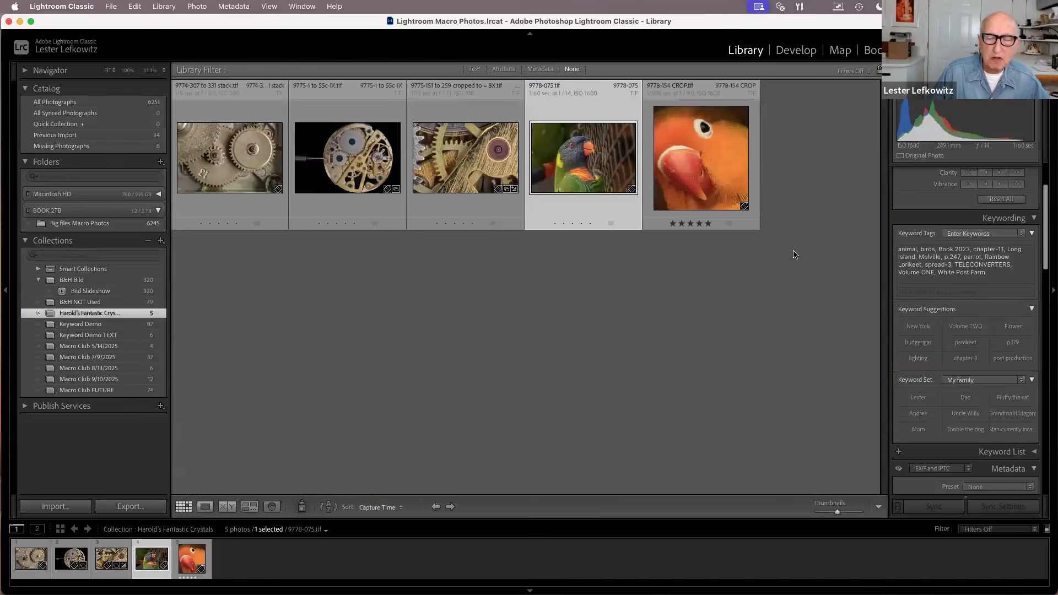
pyautogui.click(353, 201)
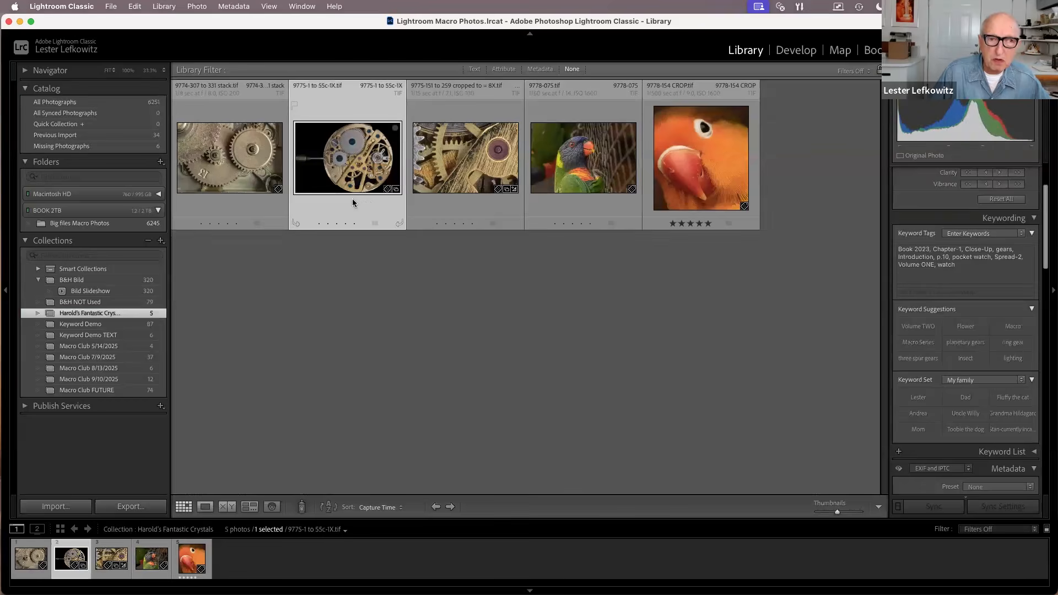
pyautogui.press('Delete')
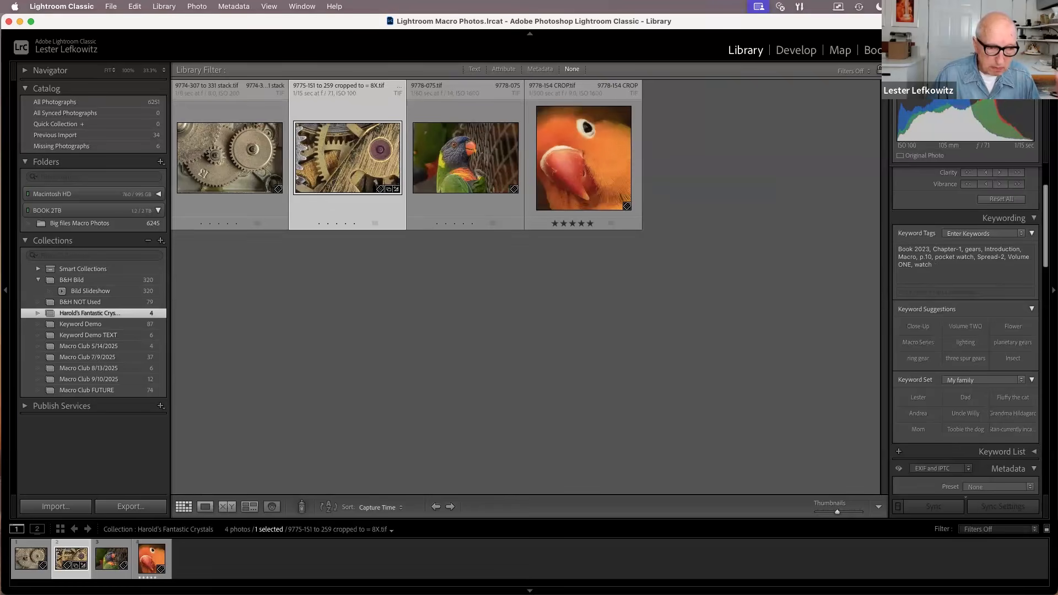
# Open the Macro Club 9/10/2025 collection and view the close-up of the mayfly's yellow eyes enlarged, returning to the grid
pyautogui.click(100, 379)
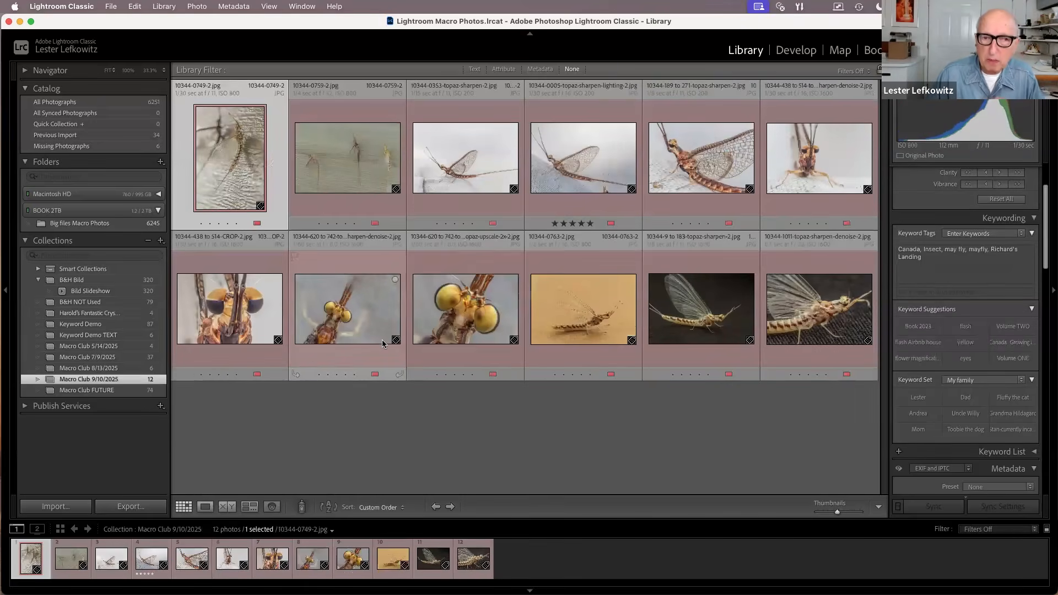
pyautogui.click(447, 361)
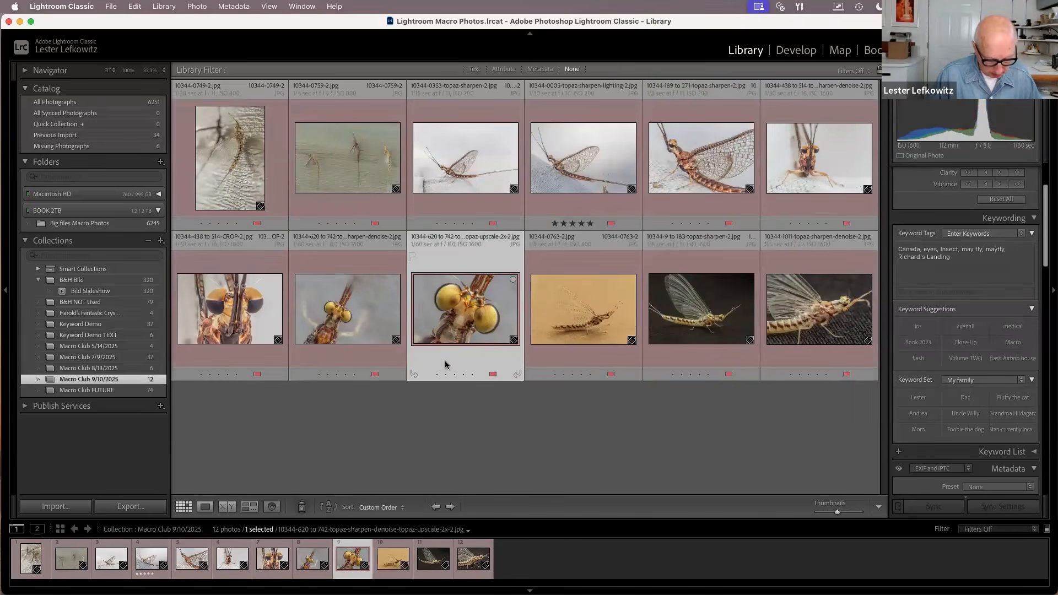
pyautogui.doubleClick(446, 364)
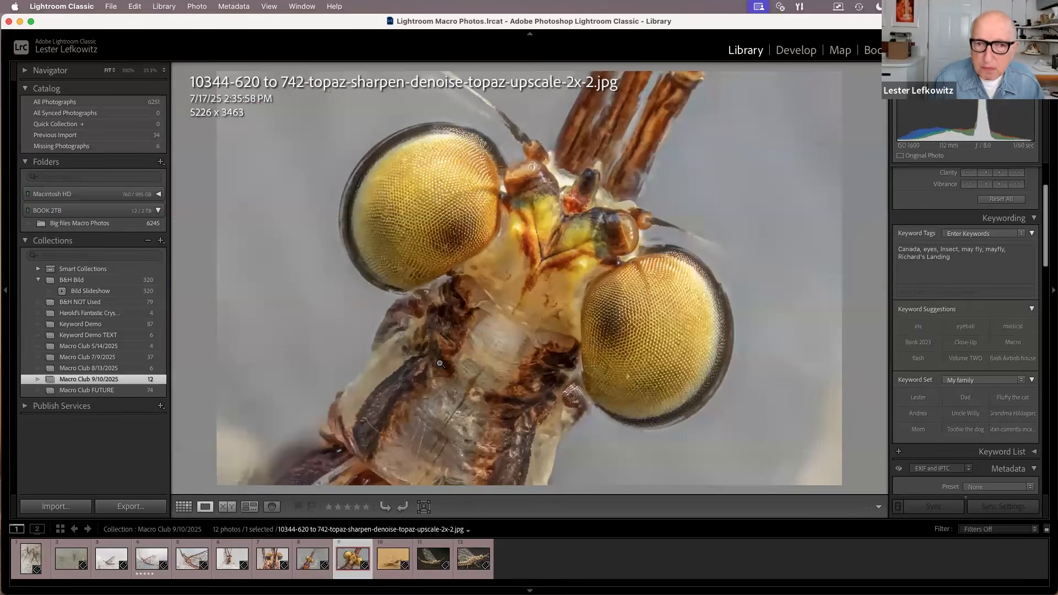
pyautogui.press('g')
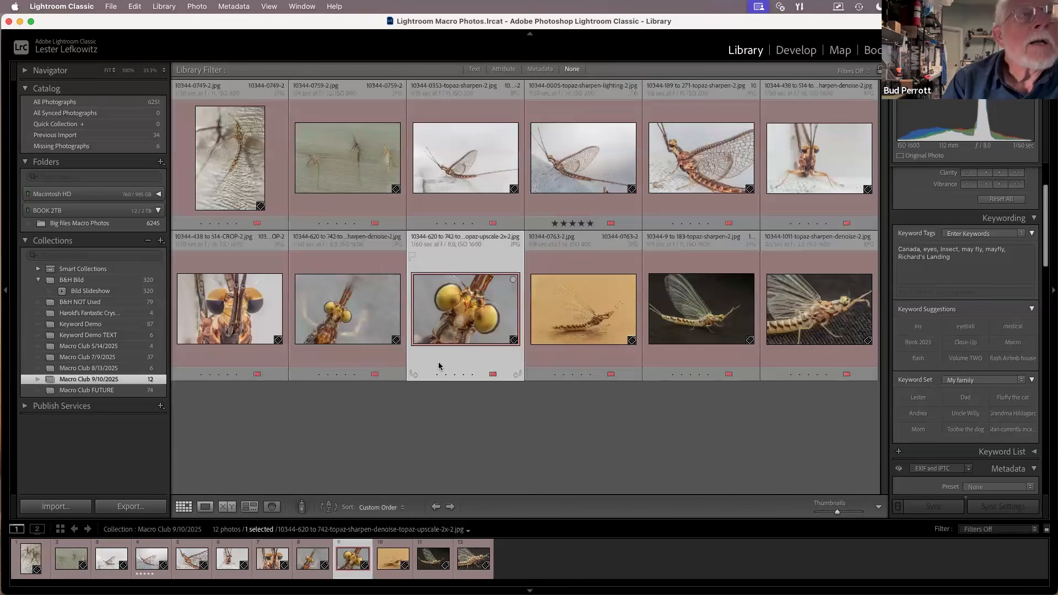
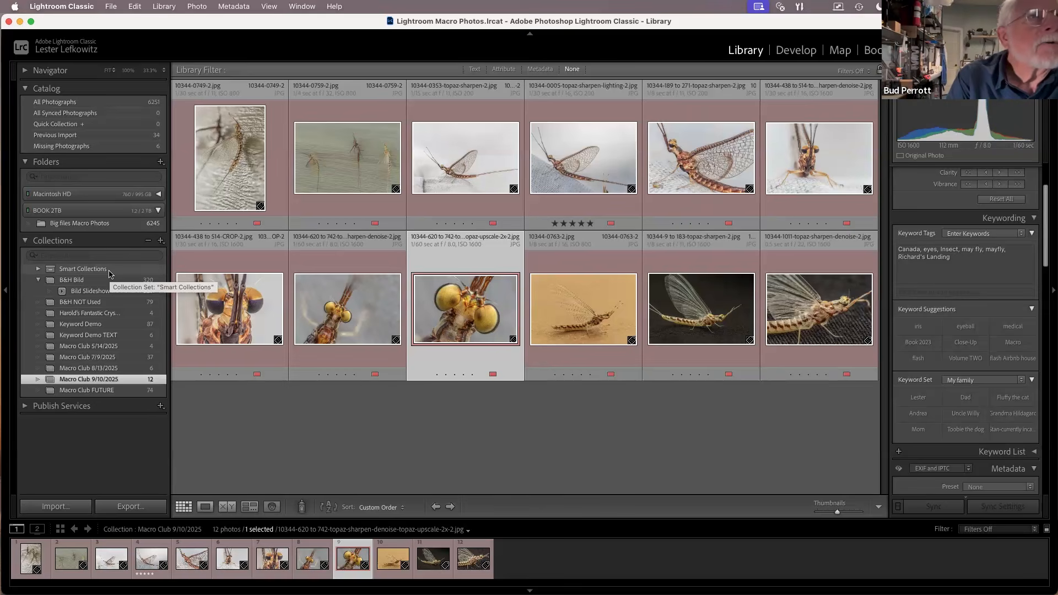
# Open the Fantastic Crystals collection and look through the commands available for it
pyautogui.click(98, 314)
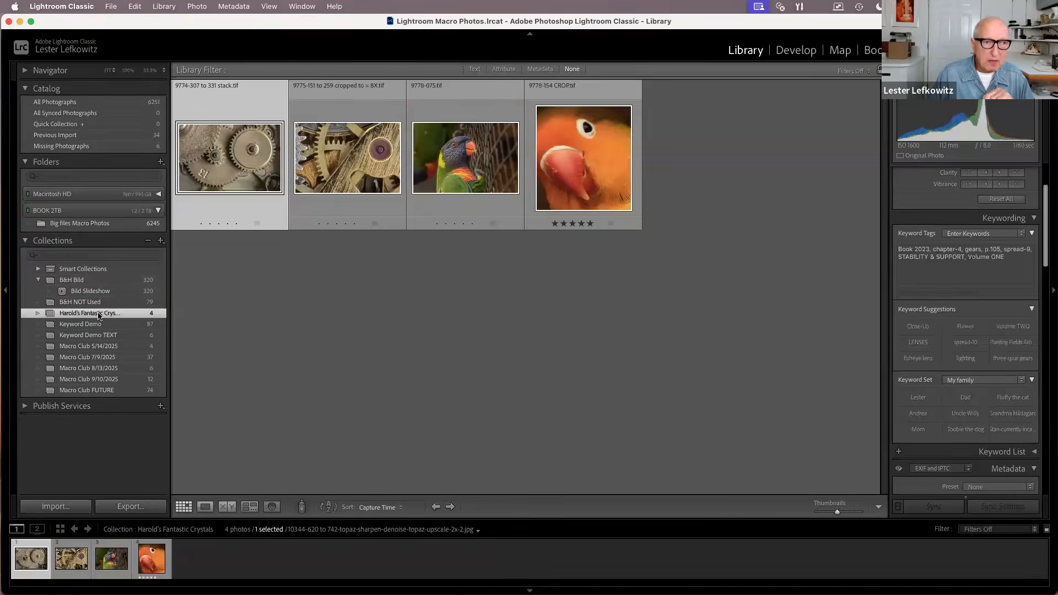
pyautogui.rightClick(99, 315)
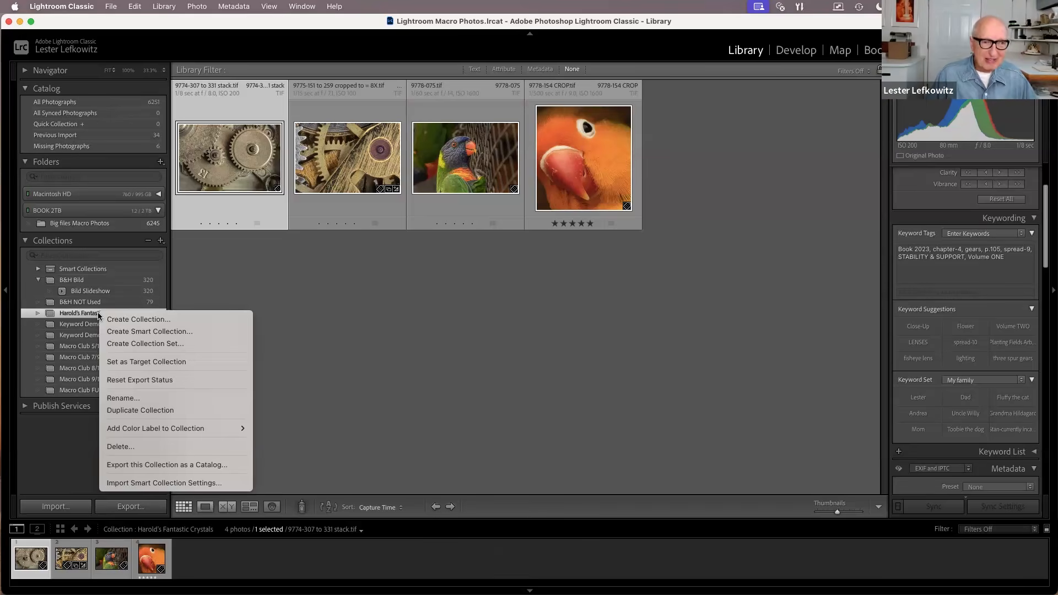
pyautogui.click(408, 291)
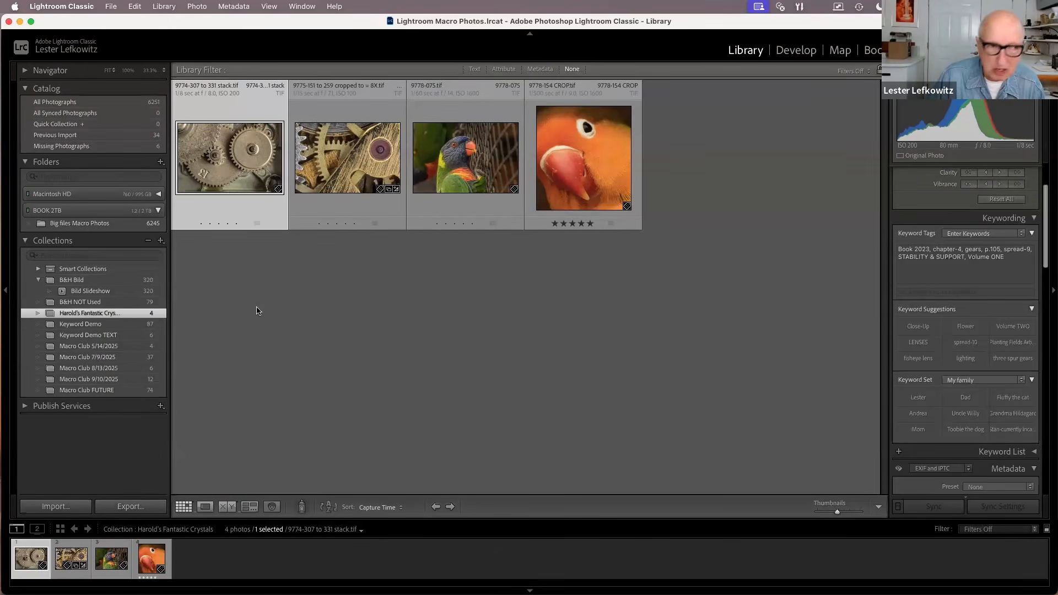
# From All Photographs, add the photos 2.jpg, 6-2.jpg and 9-a-SC.jpg to the Quick Collection
pyautogui.click(64, 126)
pyautogui.click(65, 103)
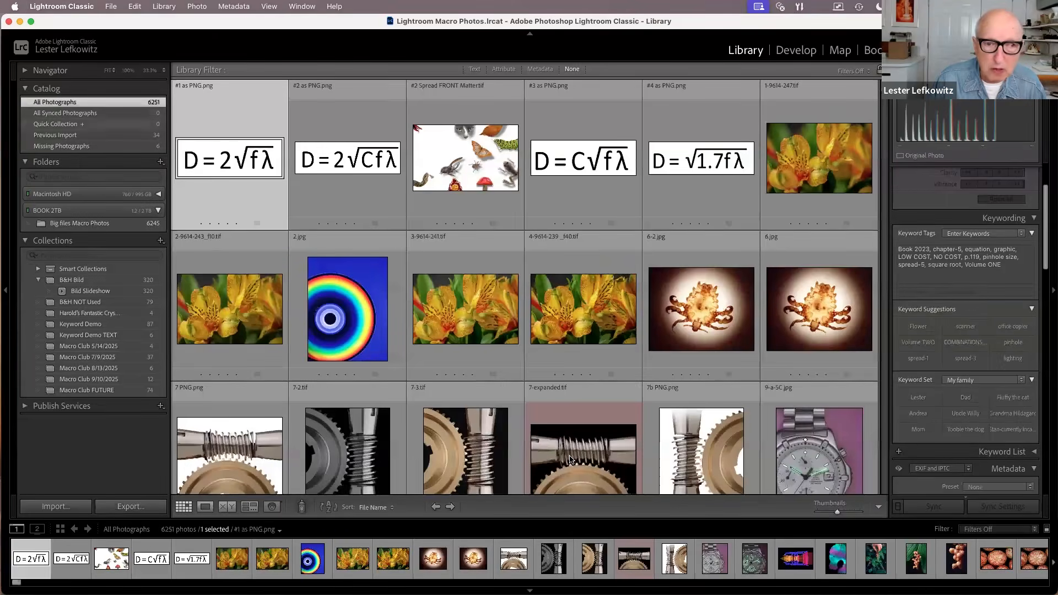
pyautogui.click(378, 338)
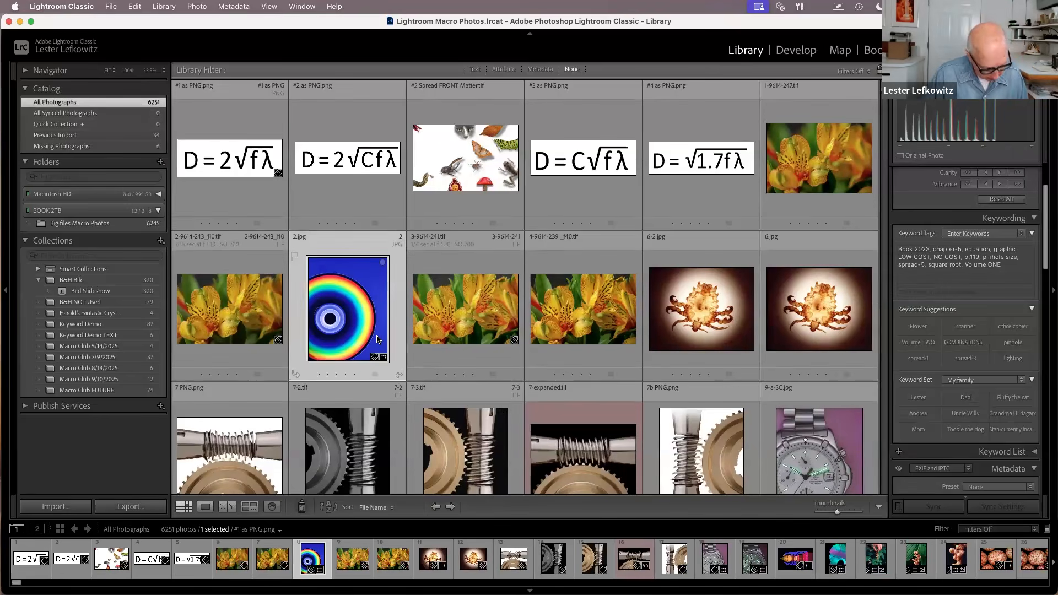
pyautogui.press('b')
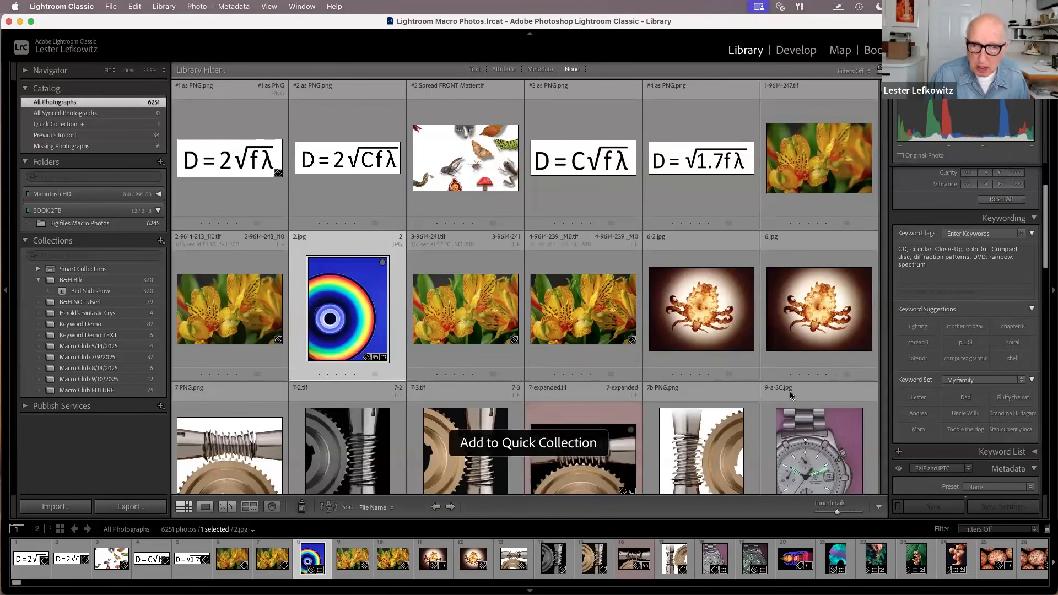
pyautogui.click(708, 337)
pyautogui.press('b')
pyautogui.click(825, 475)
pyautogui.press('b')
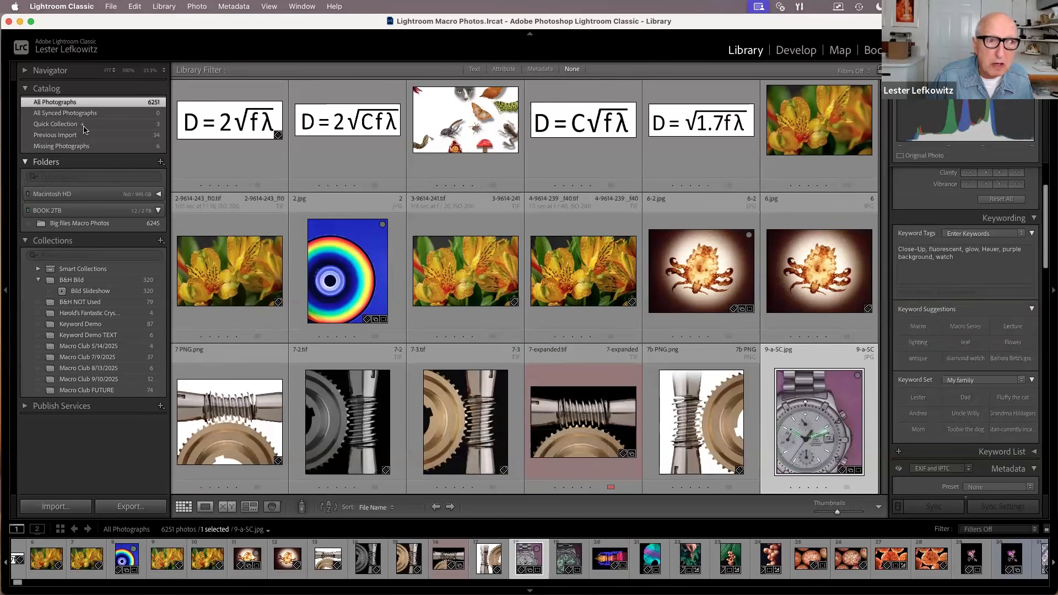
# Create a collection named test that includes all three photos from the Quick Collection
pyautogui.click(100, 131)
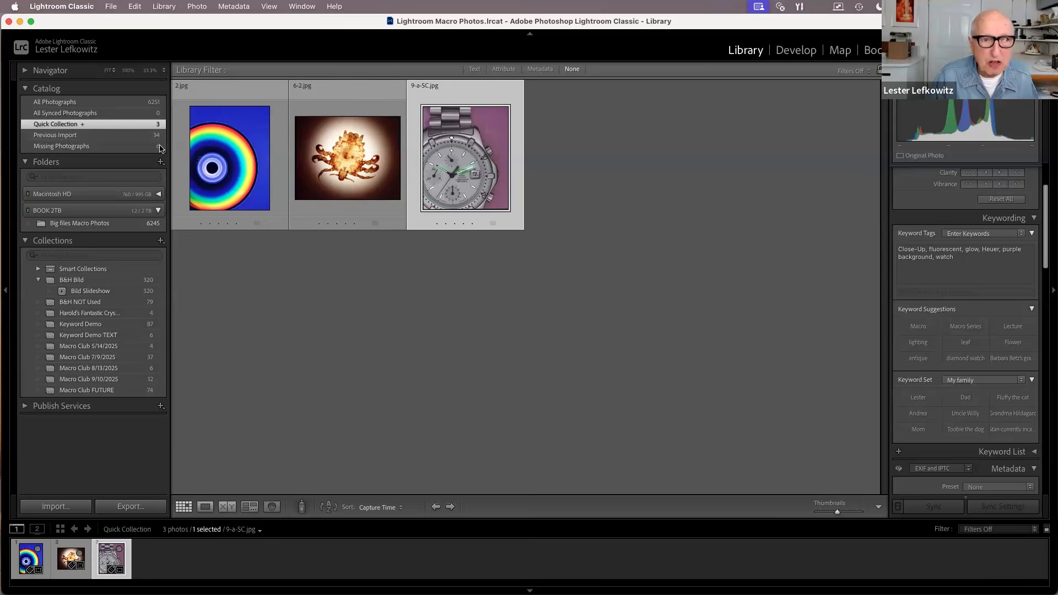
pyautogui.click(210, 153)
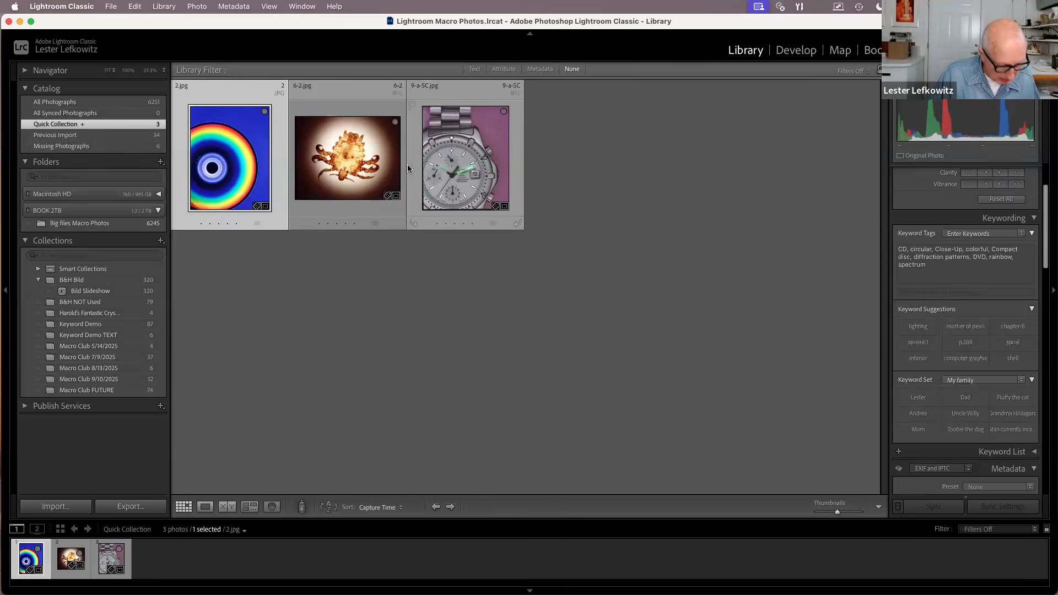
pyautogui.press('super+a')
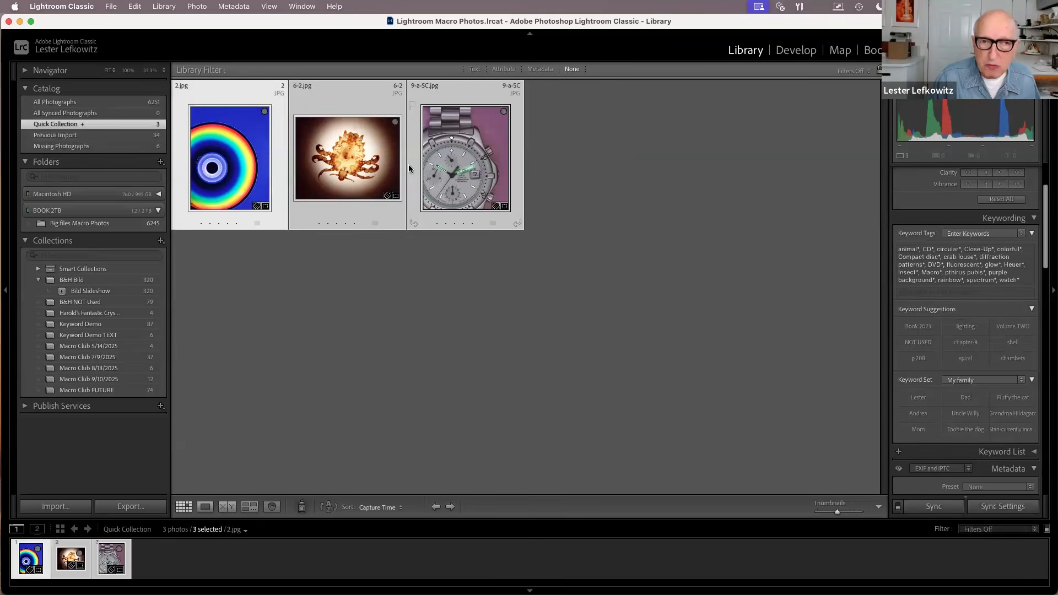
pyautogui.click(160, 241)
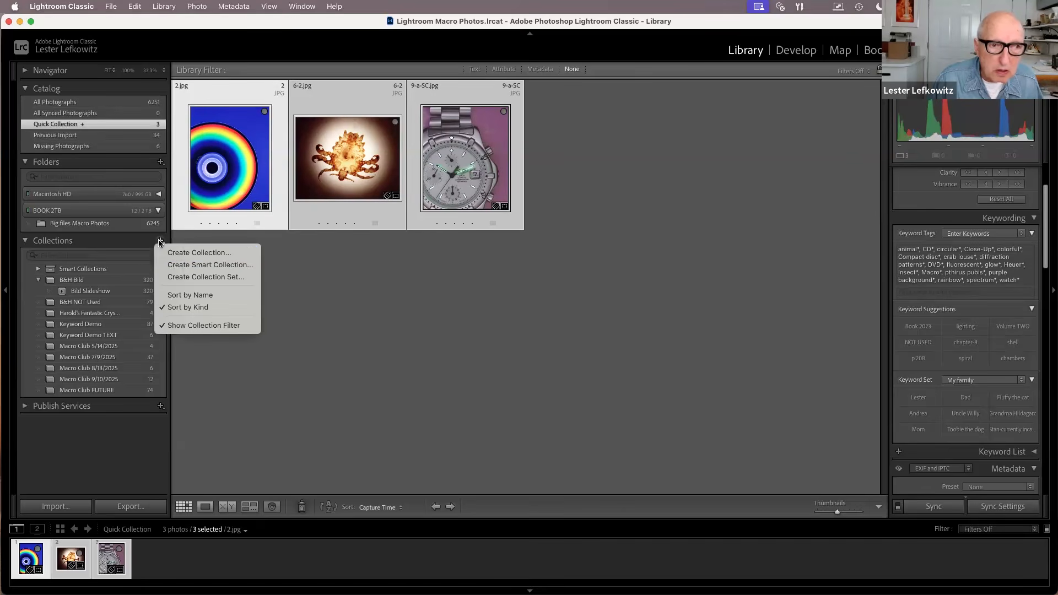
pyautogui.click(183, 255)
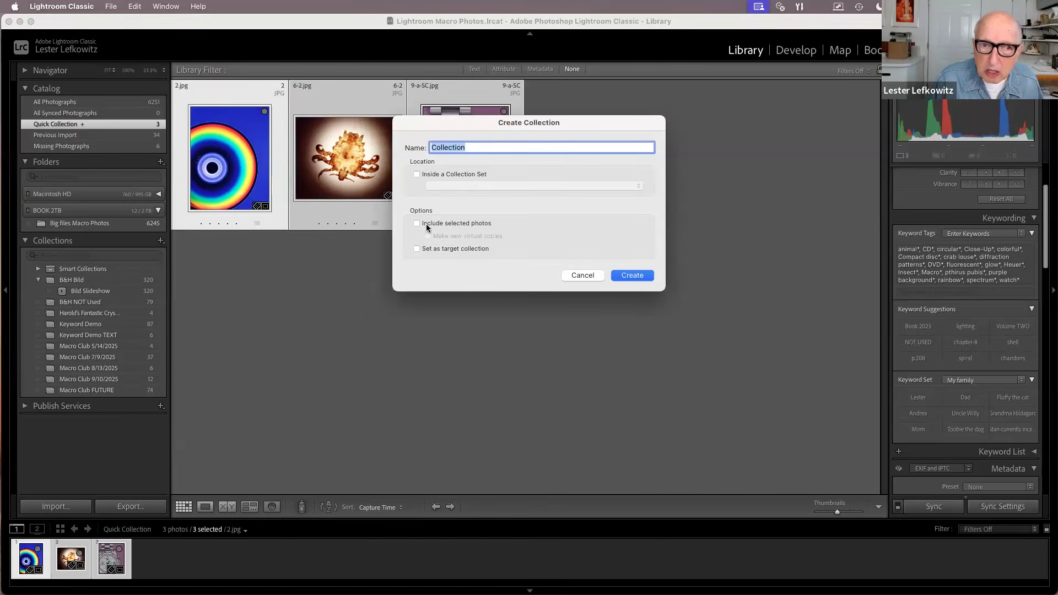
pyautogui.click(418, 222)
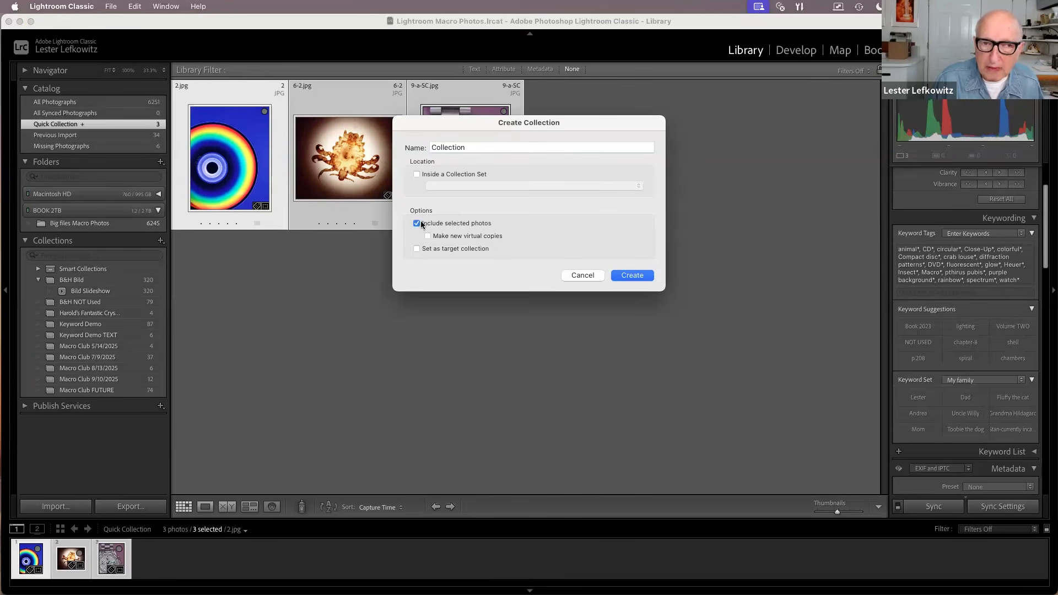
pyautogui.doubleClick(470, 147)
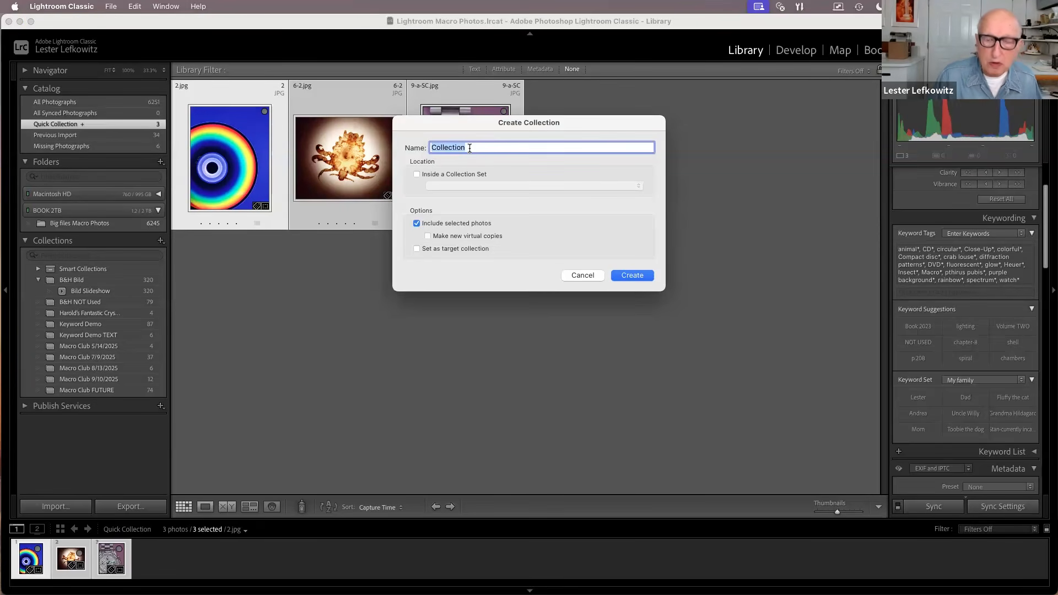
pyautogui.write('test')
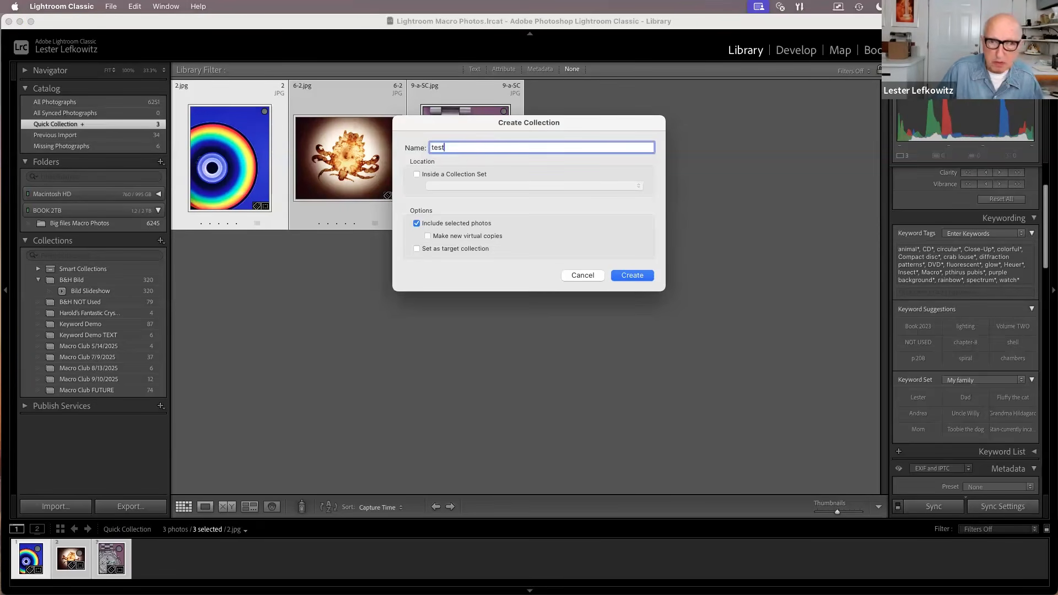
pyautogui.click(623, 275)
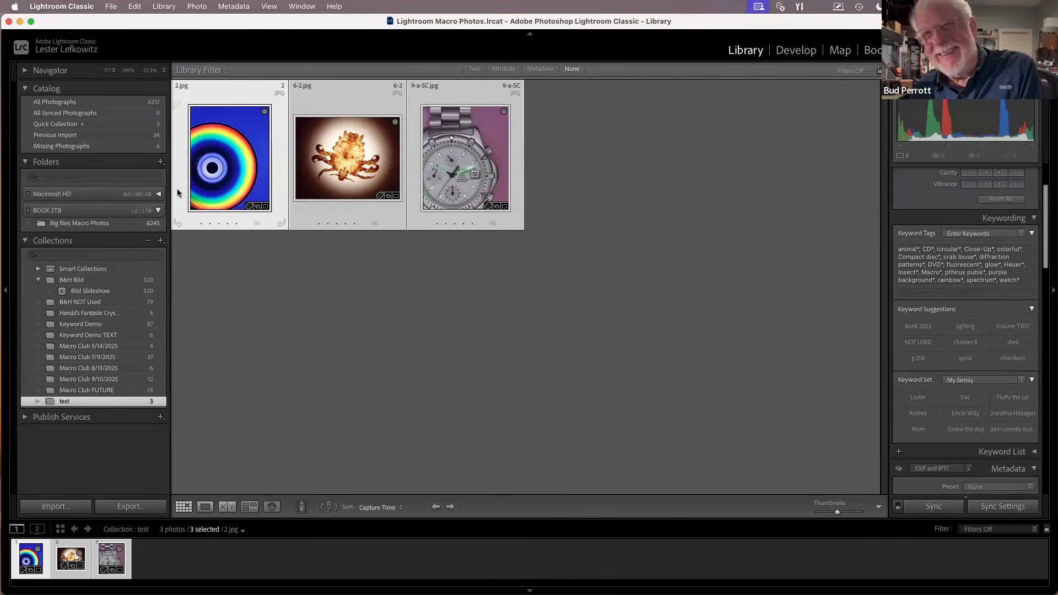
# Find the open tulip photo 358-C2.jpg in All Photographs and view it enlarged, returning to the grid
pyautogui.click(108, 114)
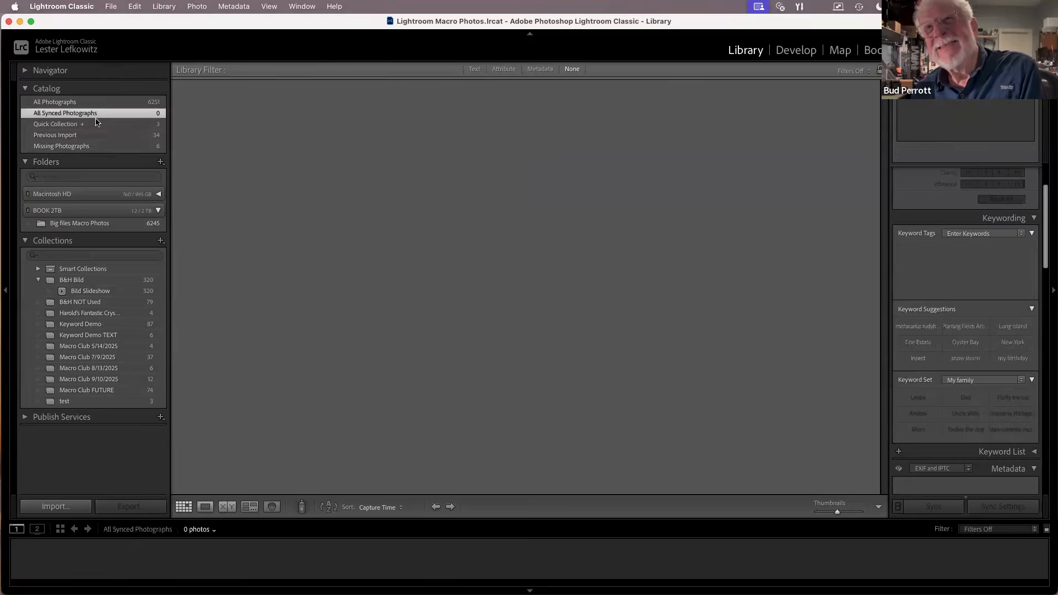
pyautogui.click(88, 103)
pyautogui.scroll(-6, 365, 271)
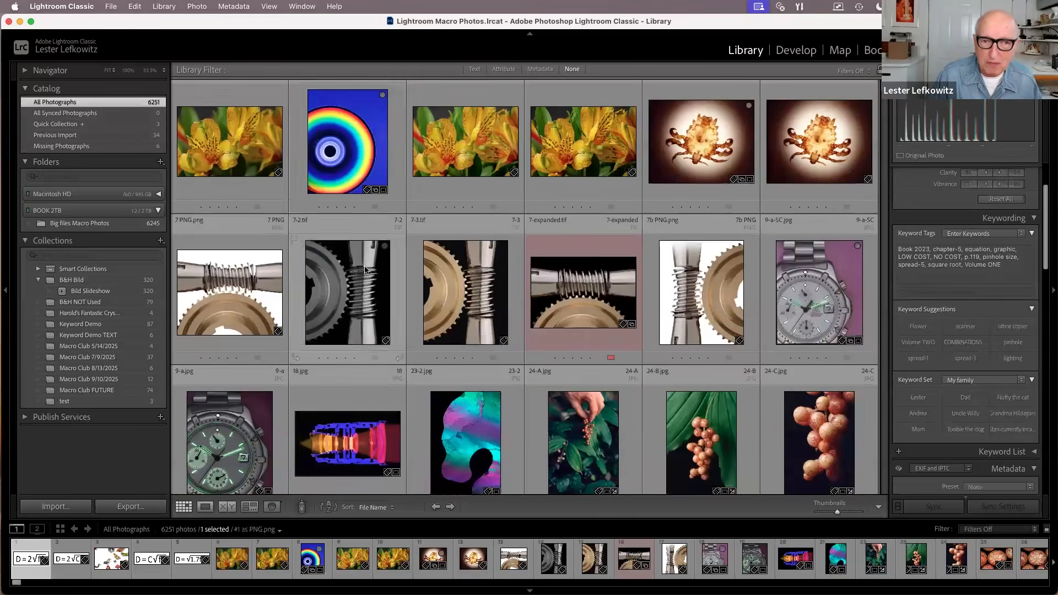
pyautogui.scroll(-10, 365, 271)
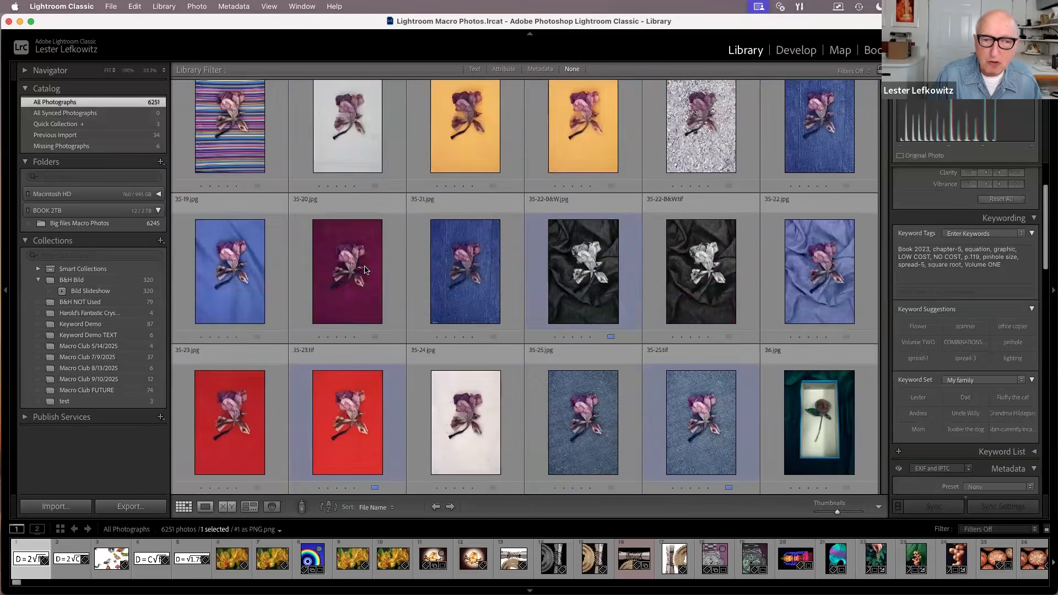
pyautogui.scroll(-2, 365, 267)
pyautogui.scroll(-2, 368, 270)
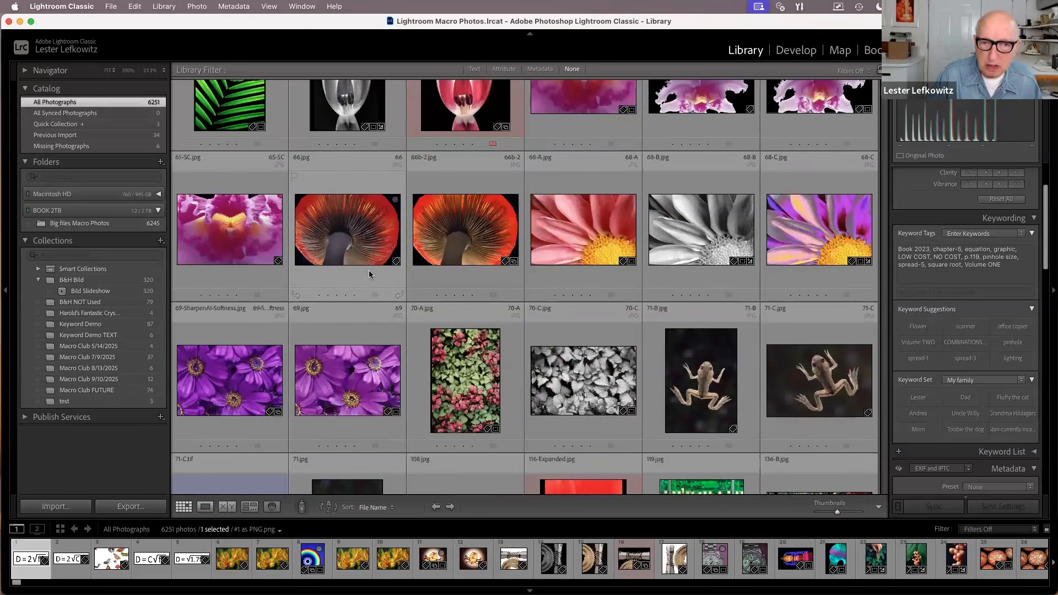
pyautogui.scroll(-8, 368, 270)
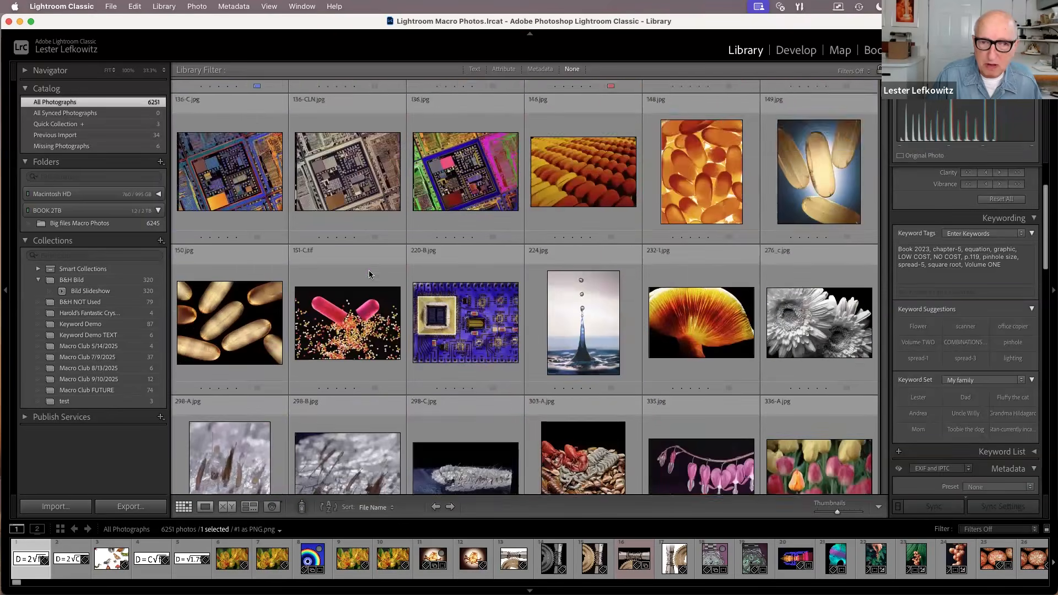
pyautogui.scroll(-6, 369, 270)
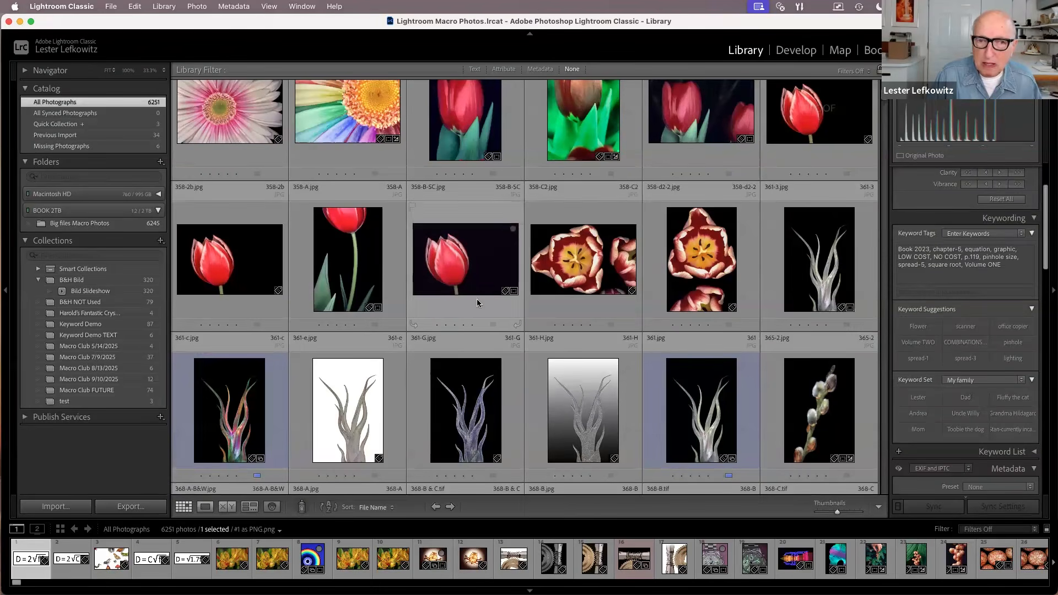
pyautogui.click(561, 302)
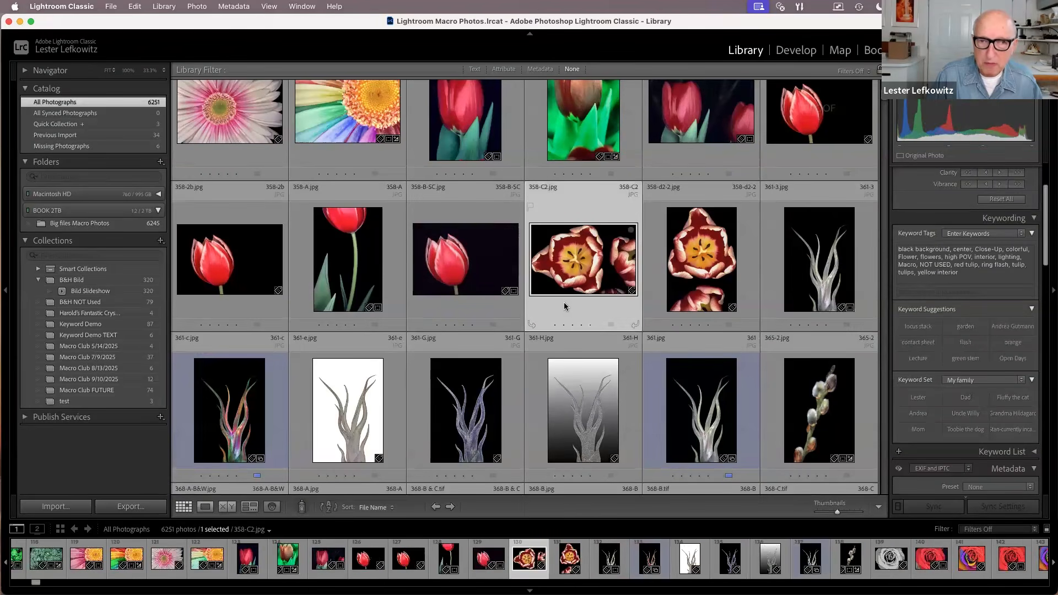
pyautogui.doubleClick(564, 302)
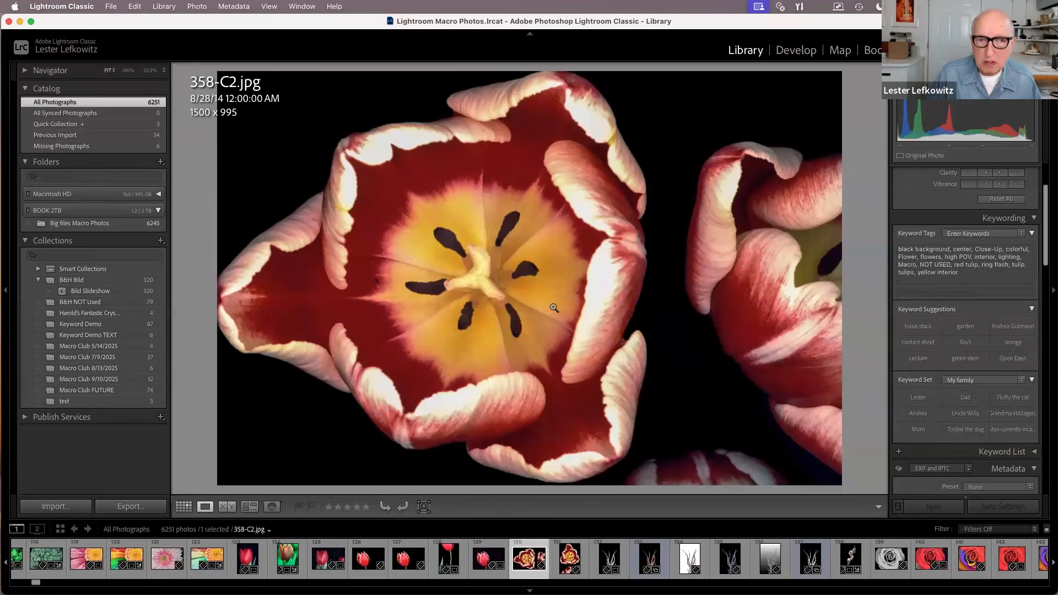
pyautogui.doubleClick(518, 294)
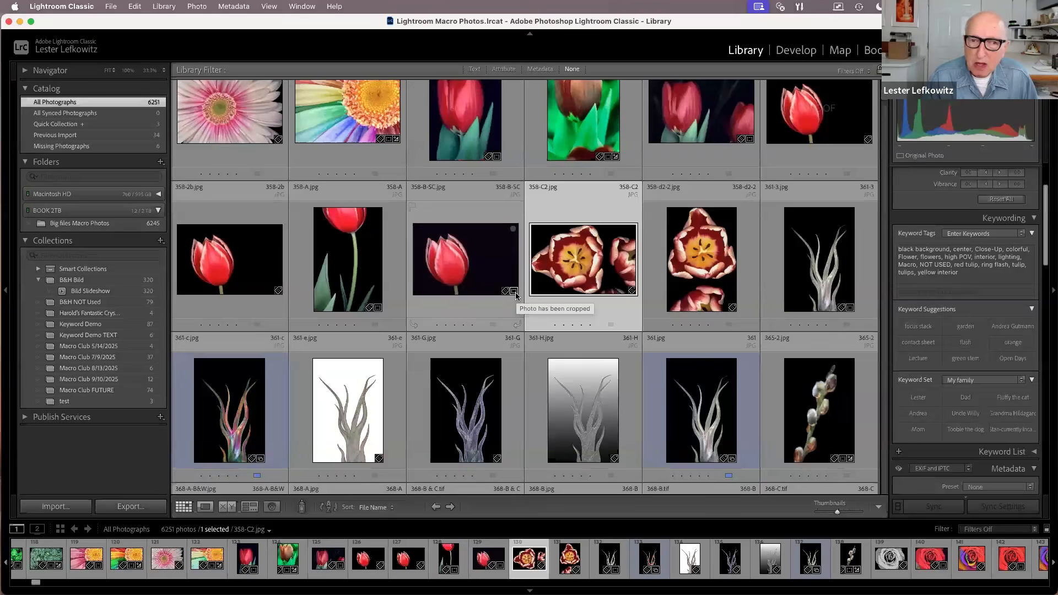
# Create a virtual copy of the tulip photo 358-C2.jpg and convert the copy to black and white, returning to the Library
pyautogui.rightClick(572, 267)
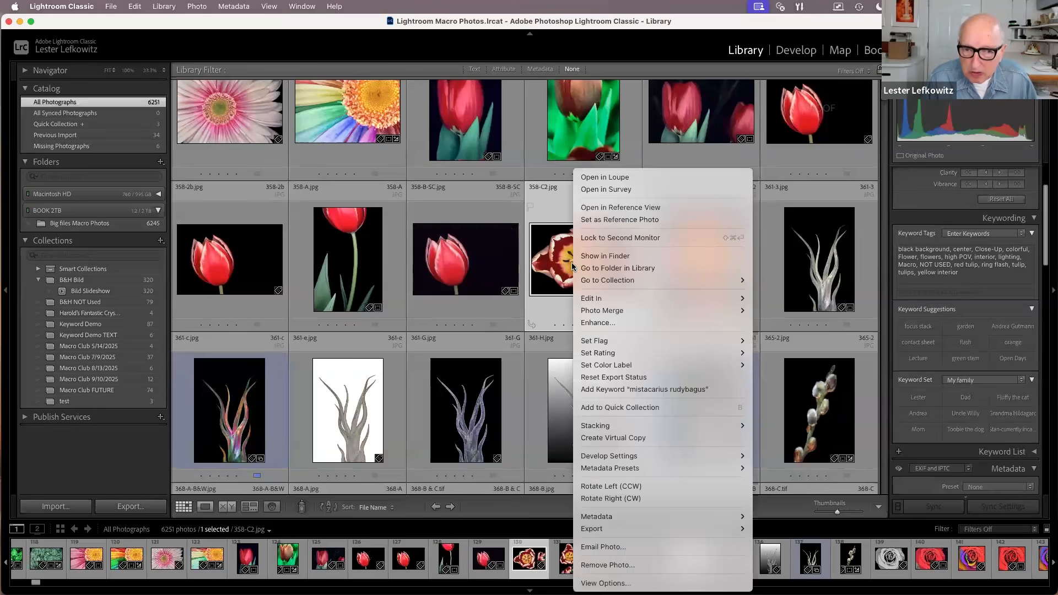
pyautogui.click(597, 438)
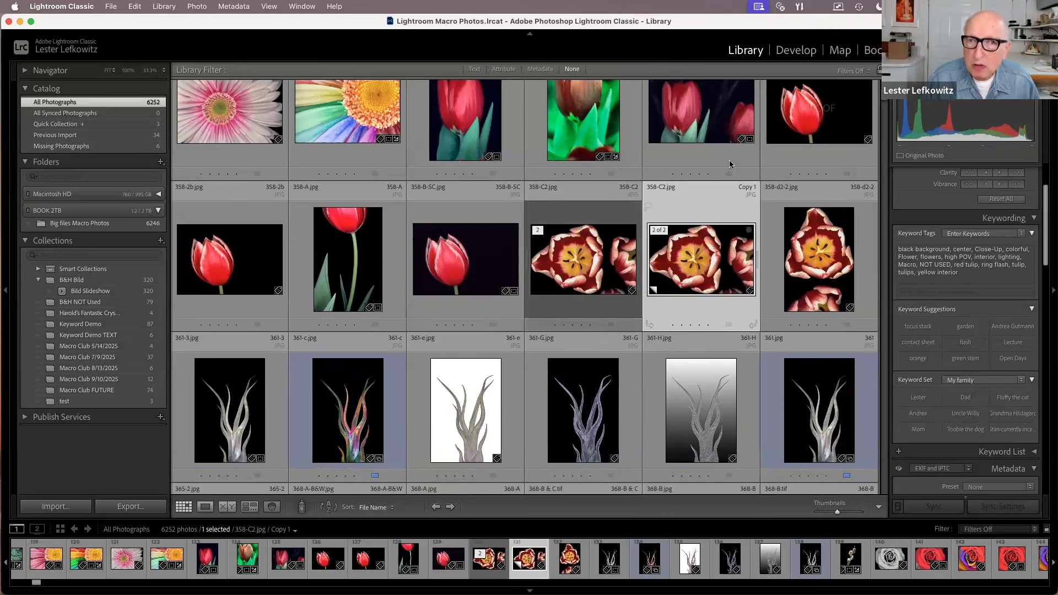
pyautogui.click(795, 54)
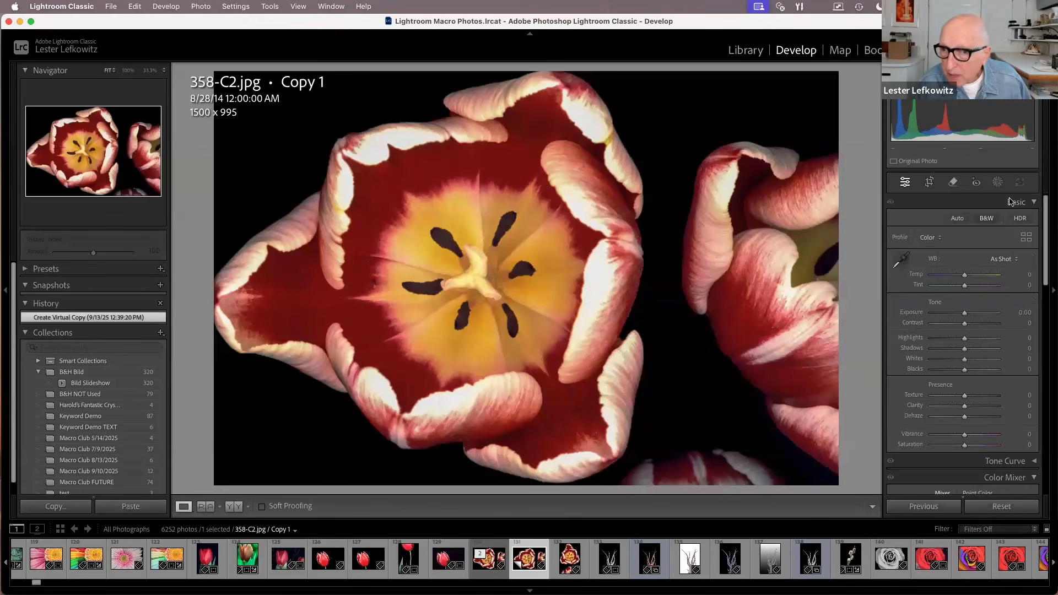
pyautogui.click(987, 219)
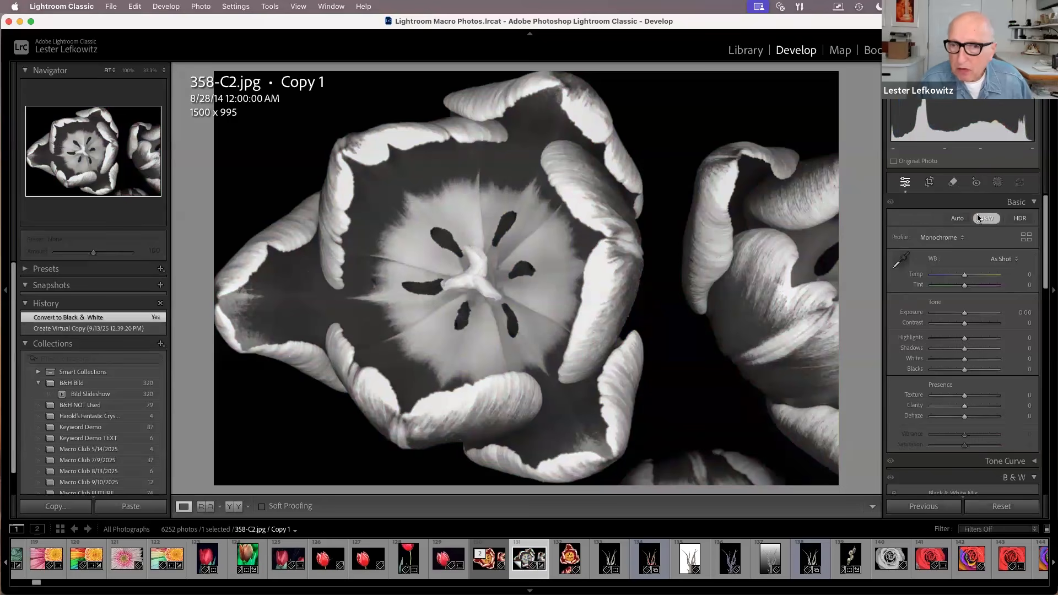
pyautogui.click(745, 50)
# Compare the original 358-C2.jpg with its black-and-white virtual copy in the grid
pyautogui.click(578, 226)
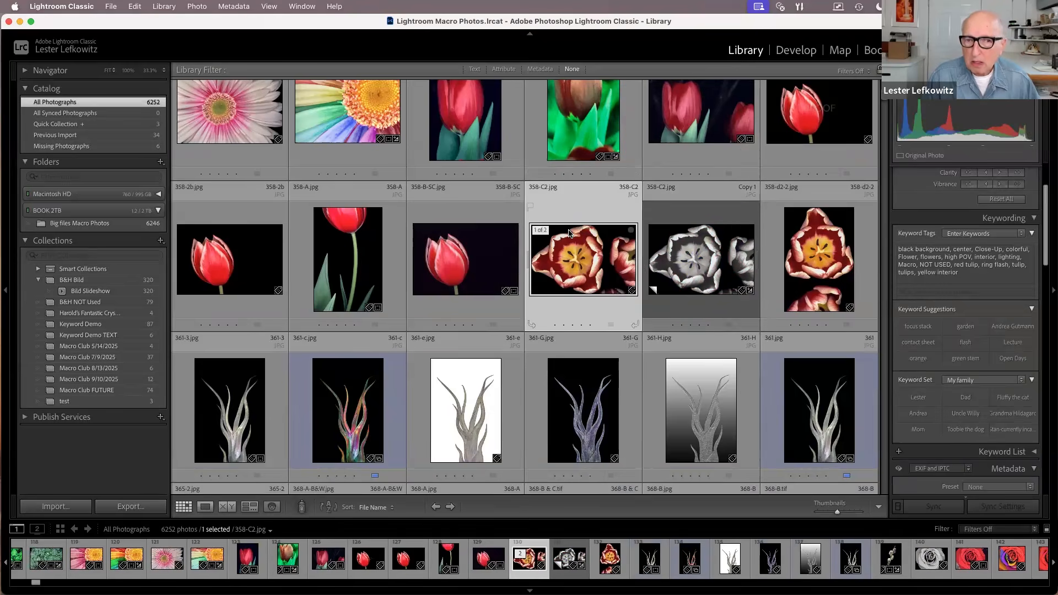
pyautogui.click(692, 228)
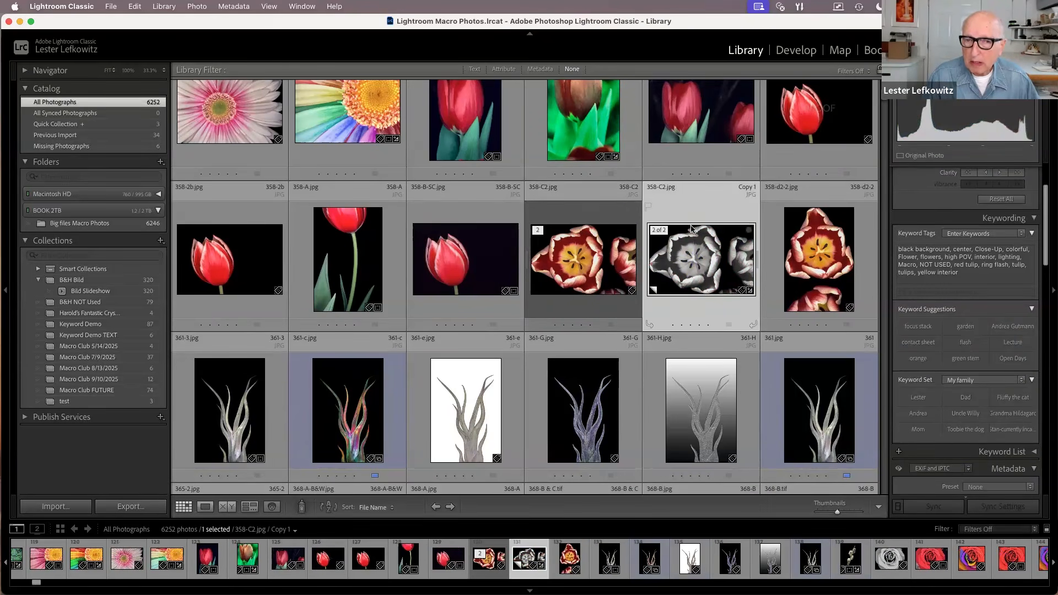
pyautogui.click(580, 219)
pyautogui.click(722, 226)
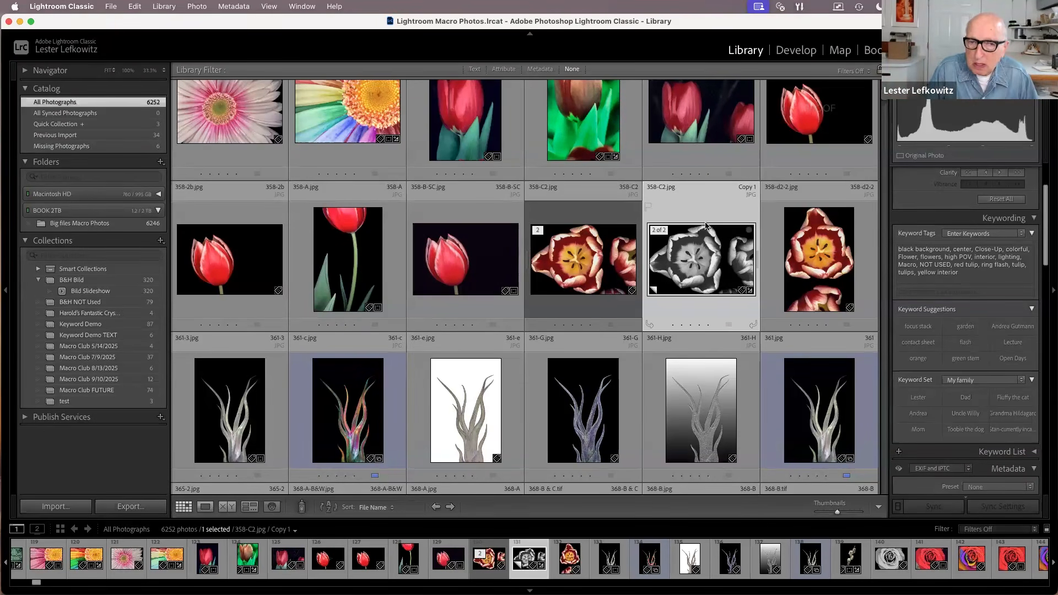
# Create another virtual copy of the original 358-C2.jpg and set its Temp to -100, returning to the Library
pyautogui.rightClick(575, 249)
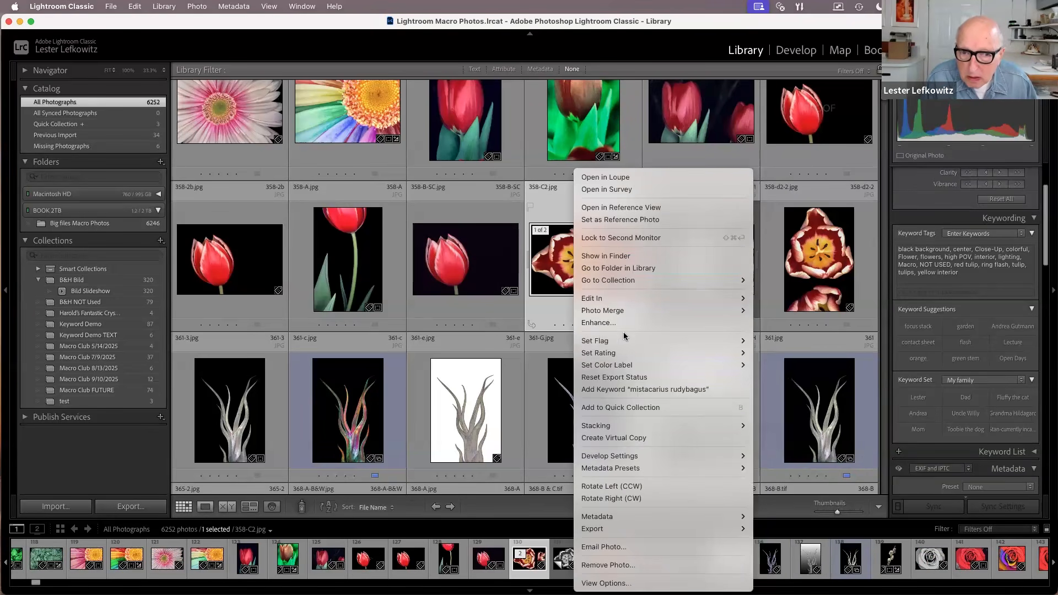
pyautogui.click(613, 438)
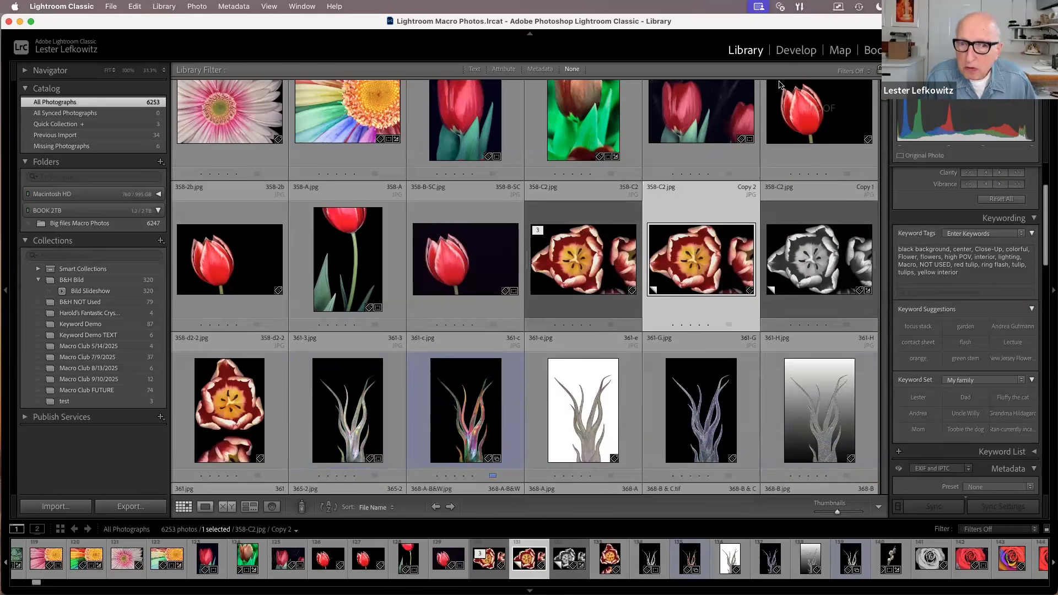
pyautogui.click(587, 229)
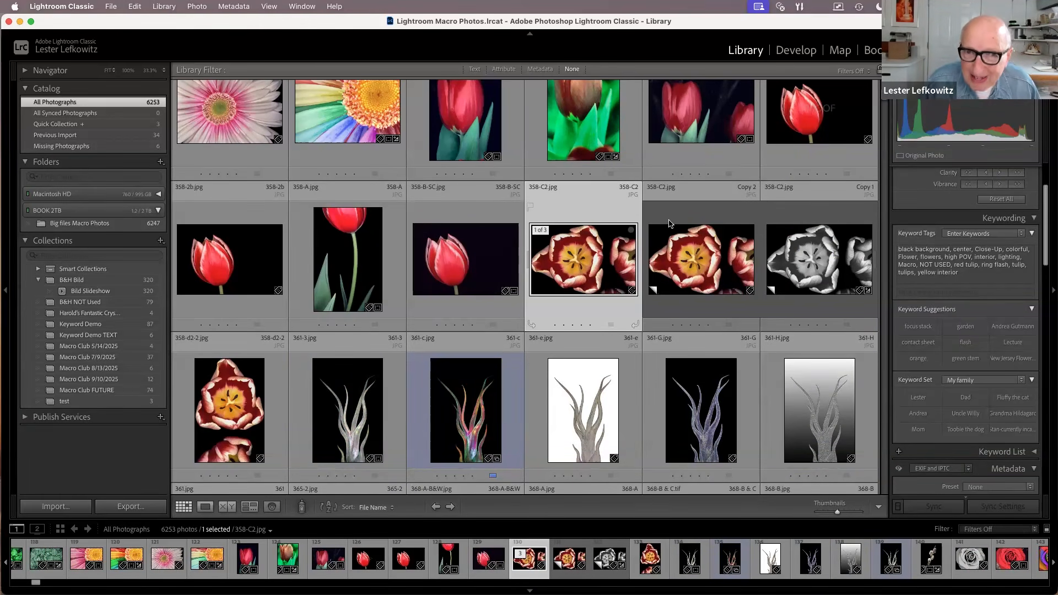
pyautogui.click(692, 223)
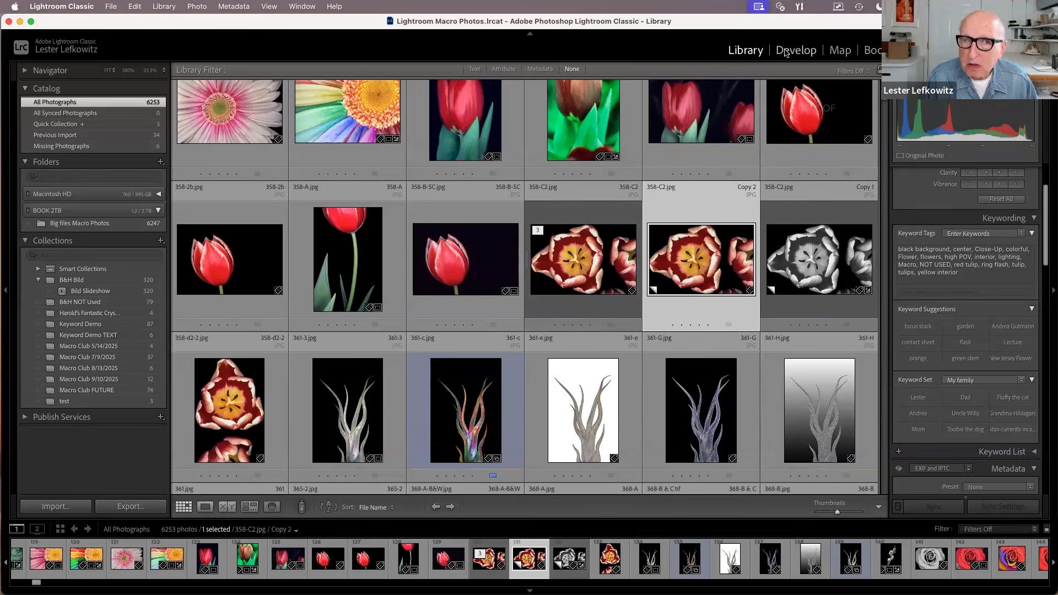
pyautogui.click(785, 51)
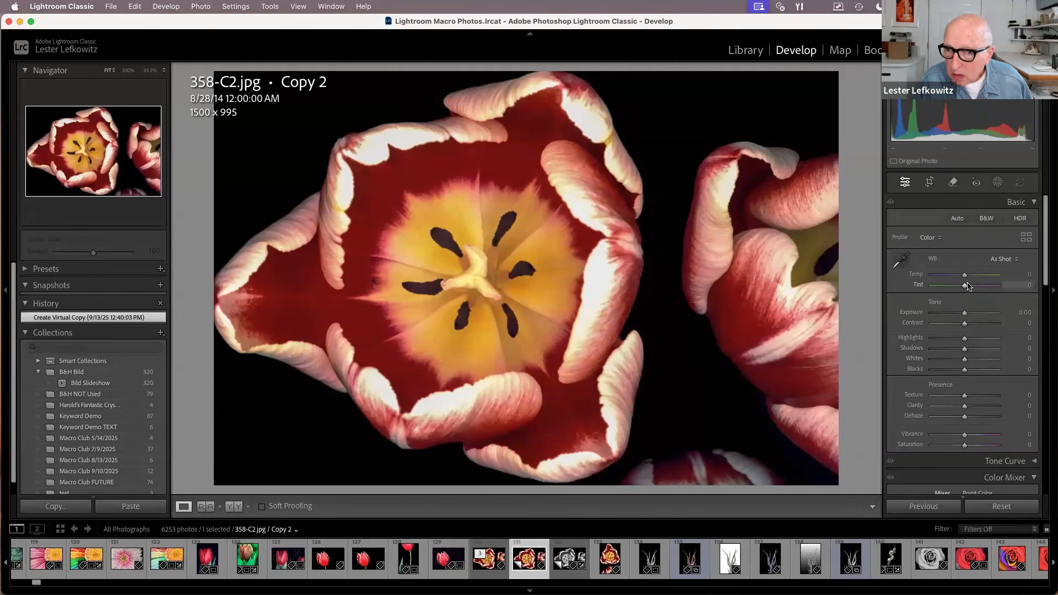
pyautogui.moveTo(964, 275); pyautogui.dragTo(931, 285)
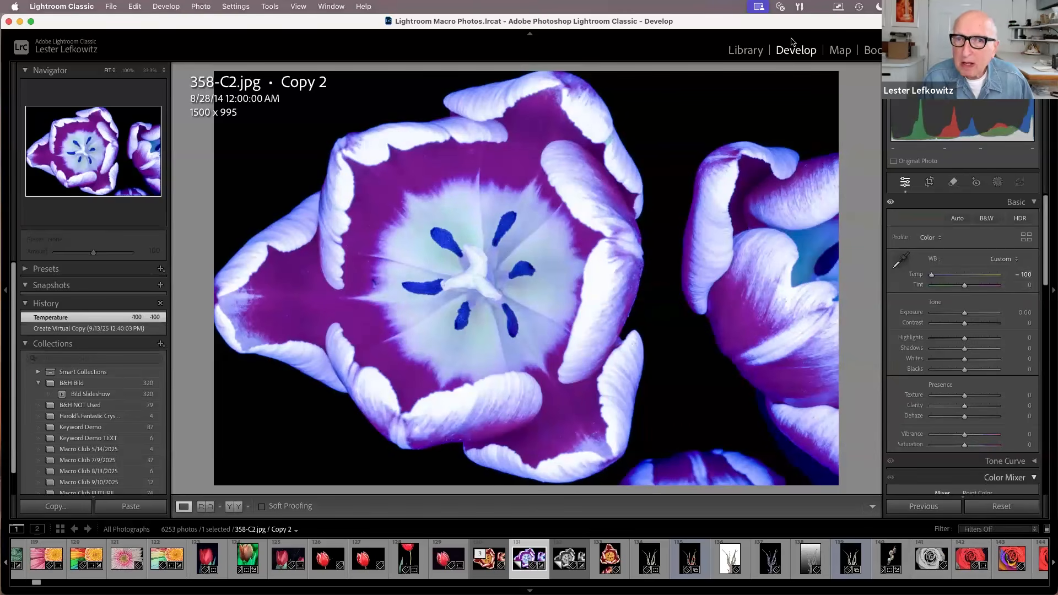
pyautogui.click(750, 54)
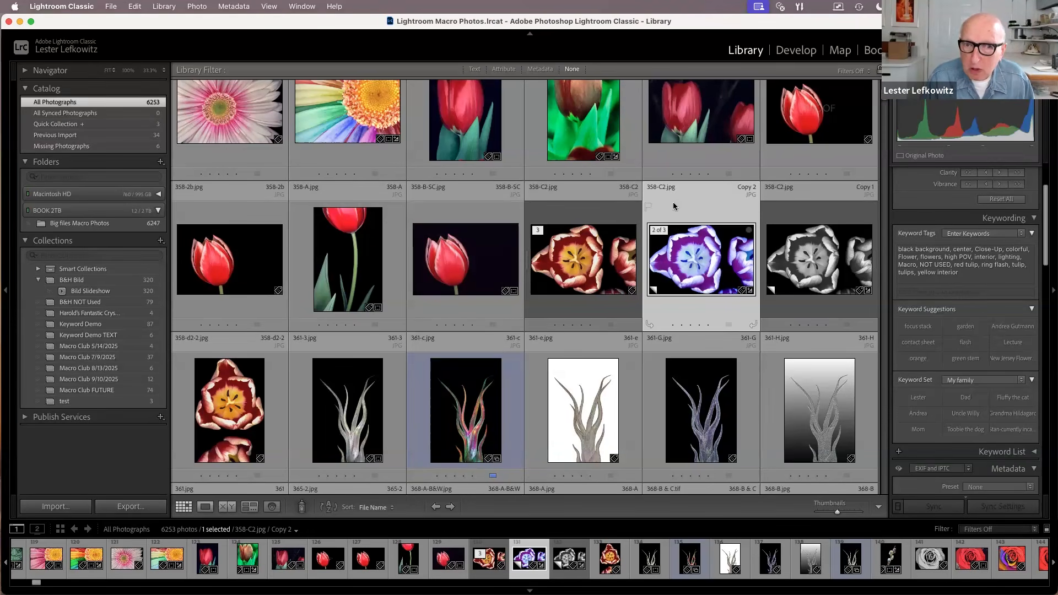
# Add the blue-tinted virtual copy of 358-C2.jpg to the Fantastic Crystals collection and open that collection
pyautogui.moveTo(684, 245); pyautogui.dragTo(135, 319)
pyautogui.click(134, 316)
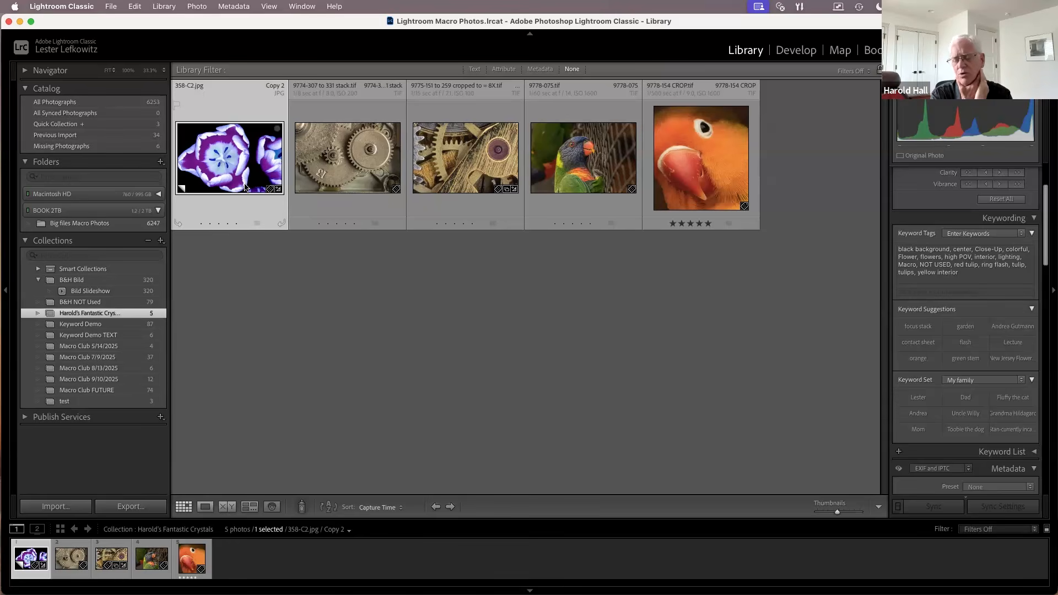
# Return to All Photographs and look at the available sort orders for the grid
pyautogui.click(117, 103)
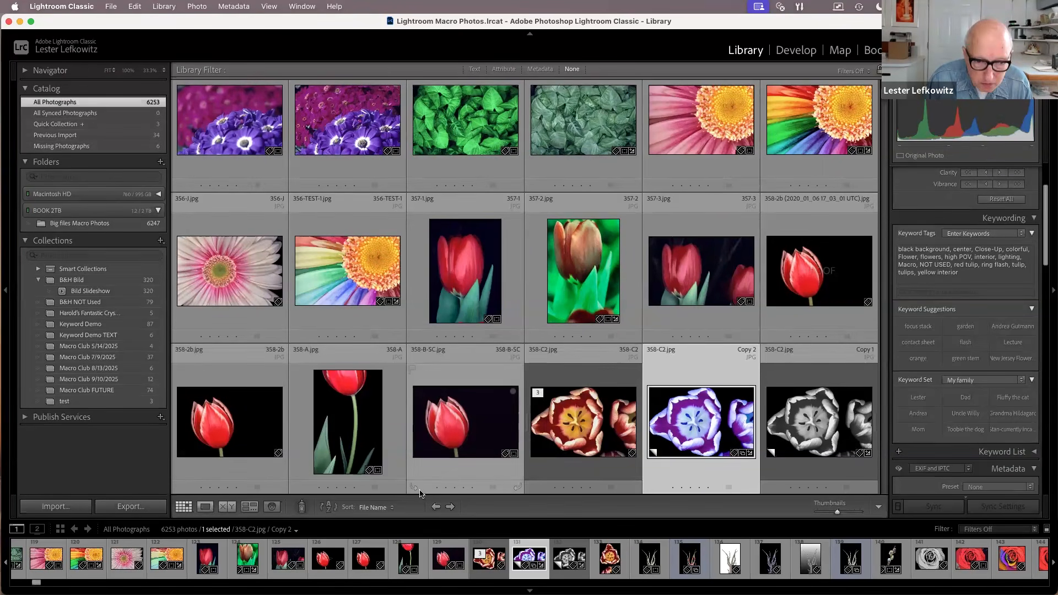
pyautogui.click(393, 509)
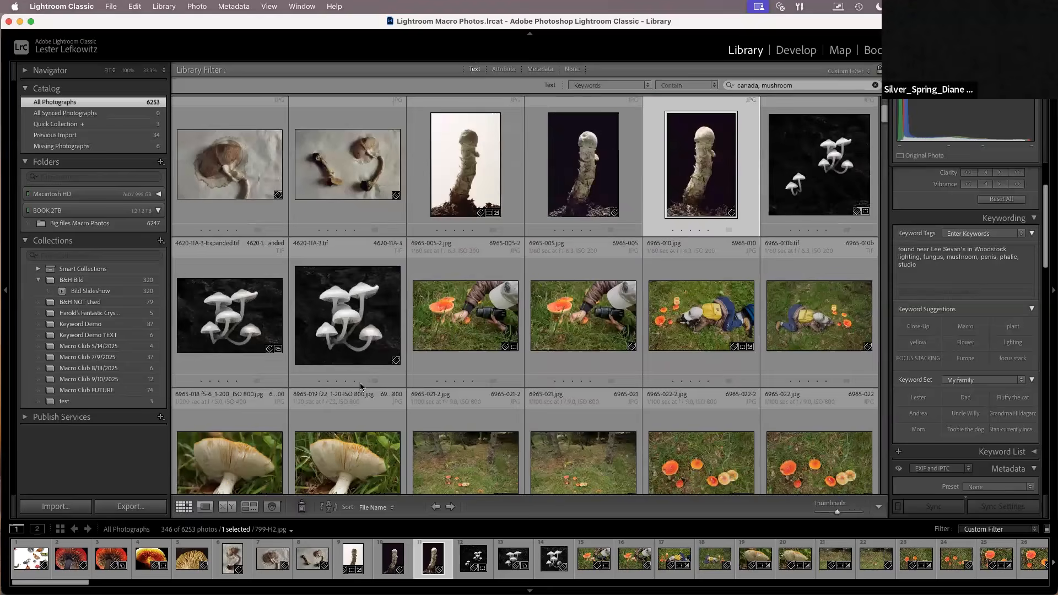
# View 4620-11A-3.tif enlarged, return to the grid and browse through the rest of the filtered photos
pyautogui.doubleClick(337, 352)
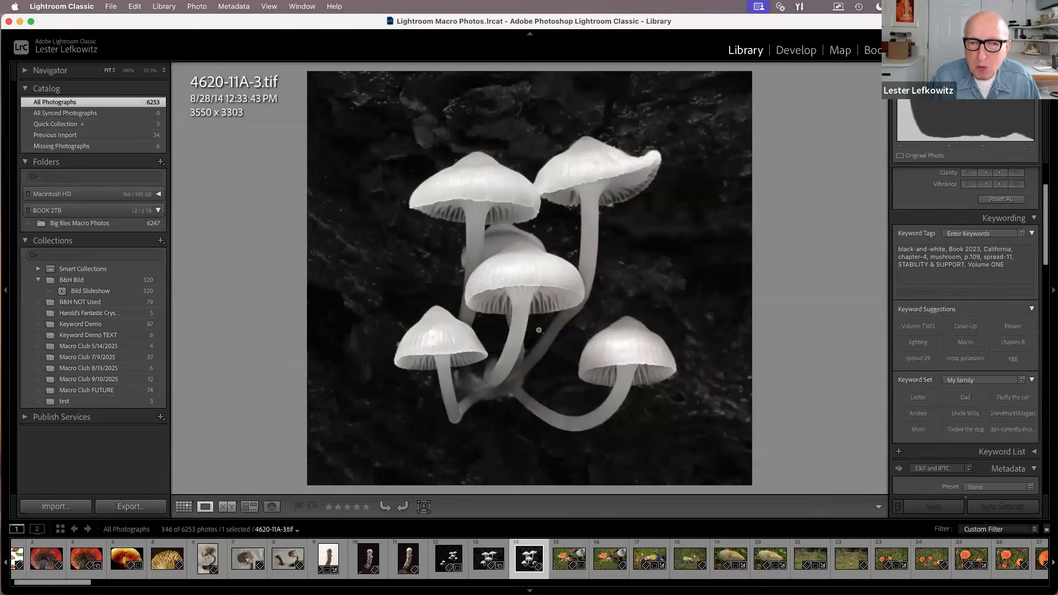
pyautogui.press('g')
pyautogui.scroll(-5, 614, 310)
pyautogui.moveTo(883, 122); pyautogui.dragTo(881, 311)
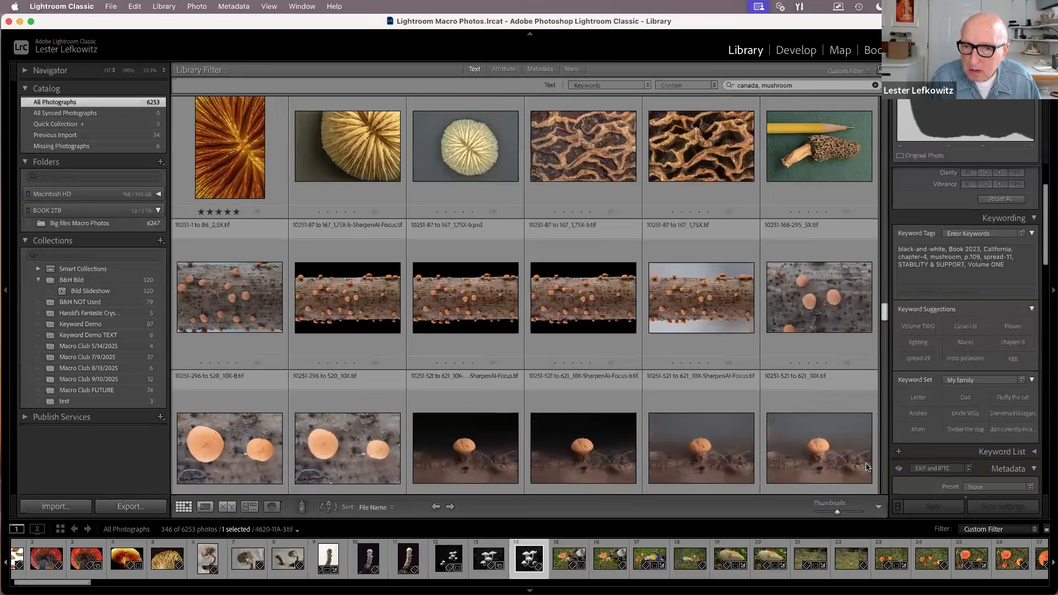
pyautogui.scroll(-10, 867, 477)
pyautogui.scroll(10, 867, 481)
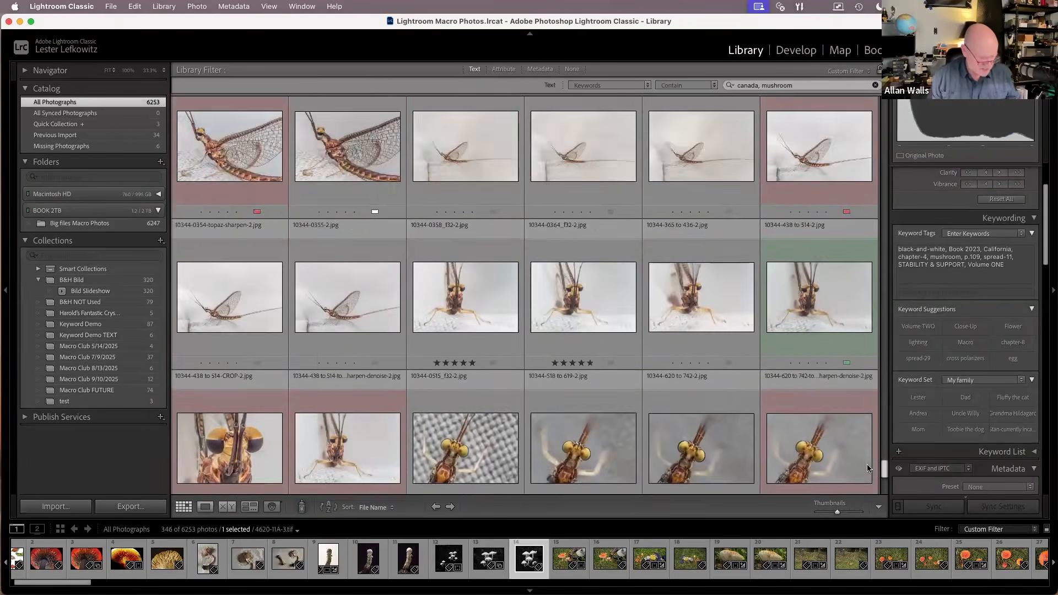
pyautogui.scroll(8, 867, 438)
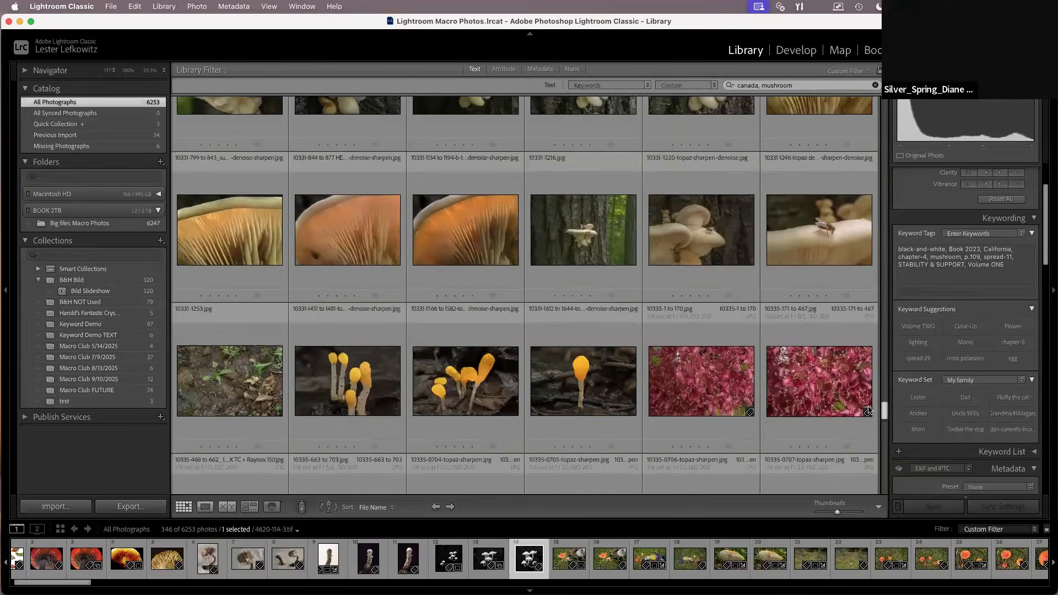
pyautogui.moveTo(867, 406); pyautogui.dragTo(868, 387)
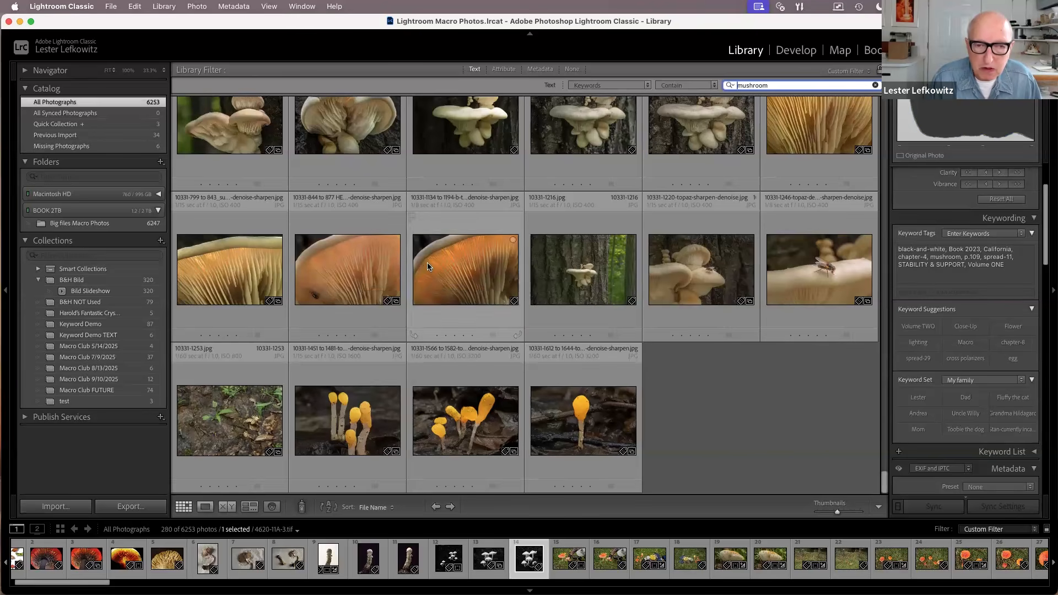
# View the orange gill photo 10331-1134 to 1194-b-topaz-denoise-sharpen.jpg enlarged, then return to the mushroom photos in the grid
pyautogui.click(463, 283)
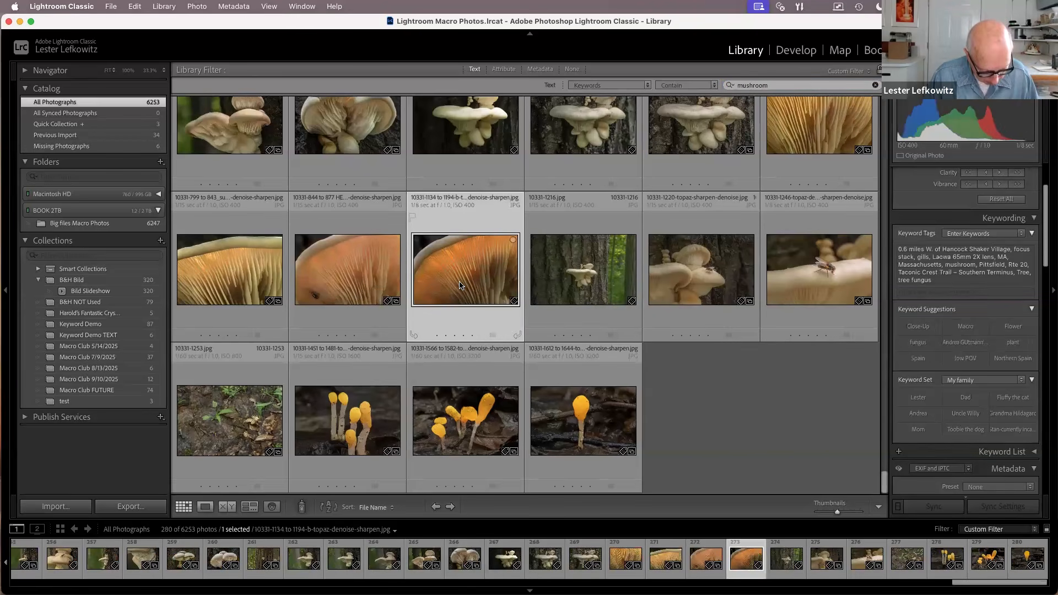
pyautogui.doubleClick(463, 284)
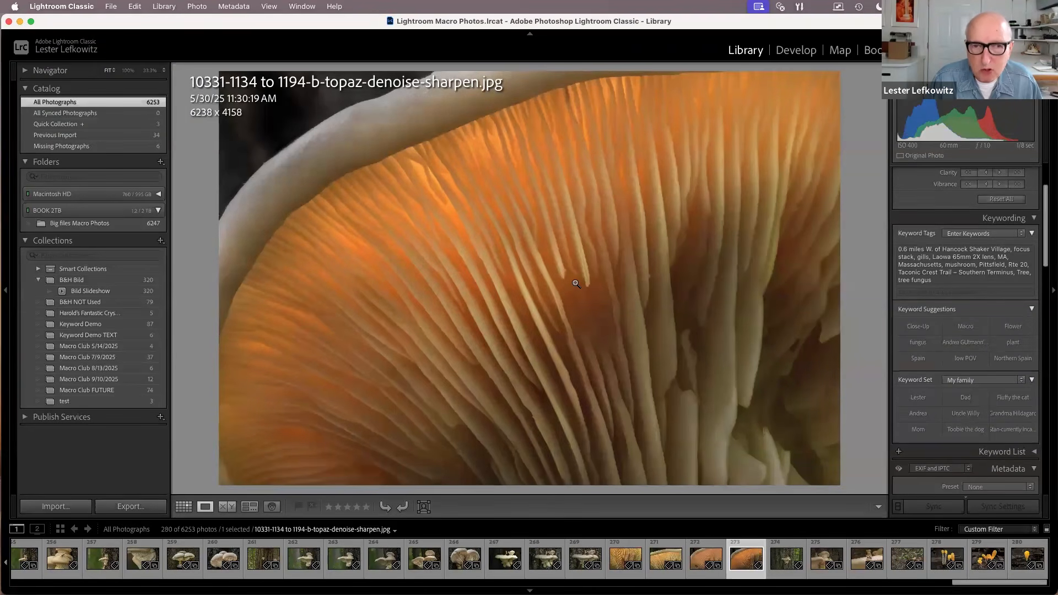
pyautogui.press('g')
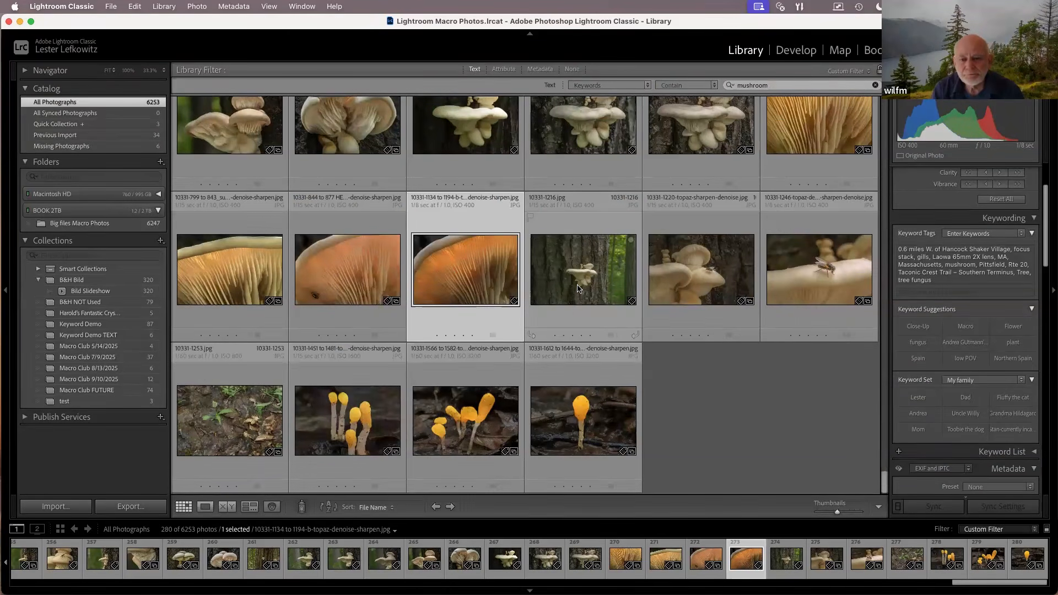
pyautogui.scroll(3, 579, 286)
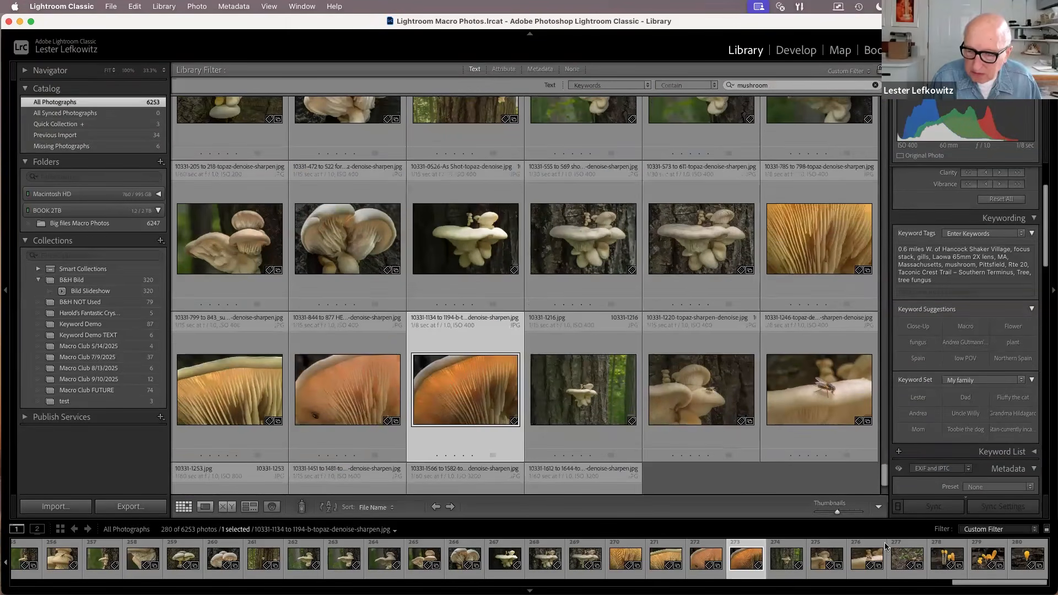
# Switch to the PowerPoint presentation about the cost of using Adobe AI for Photoshop and Lightroom
pyautogui.moveTo(943, 587)
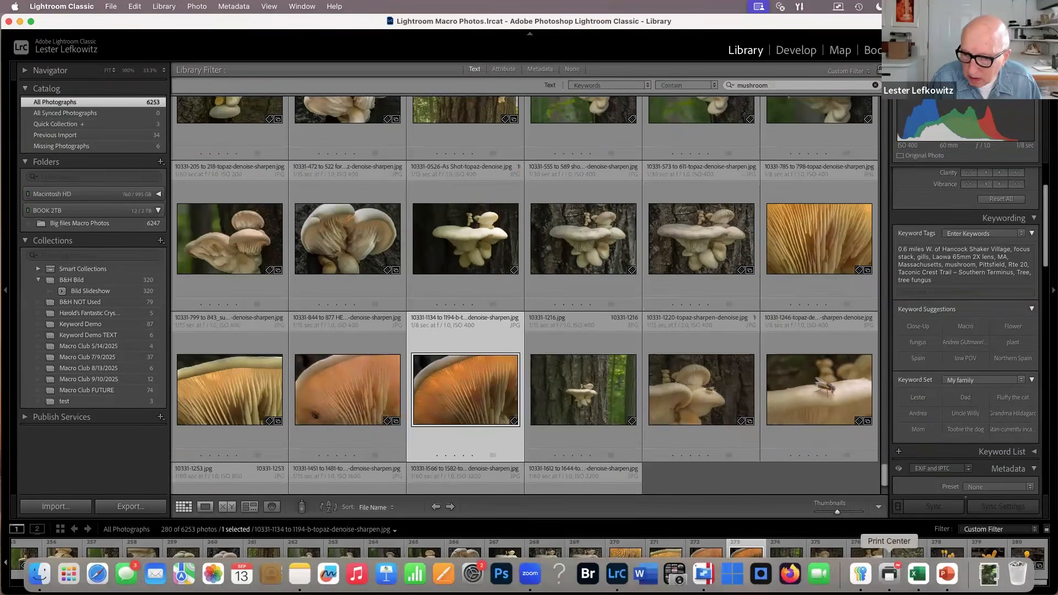
pyautogui.click(947, 578)
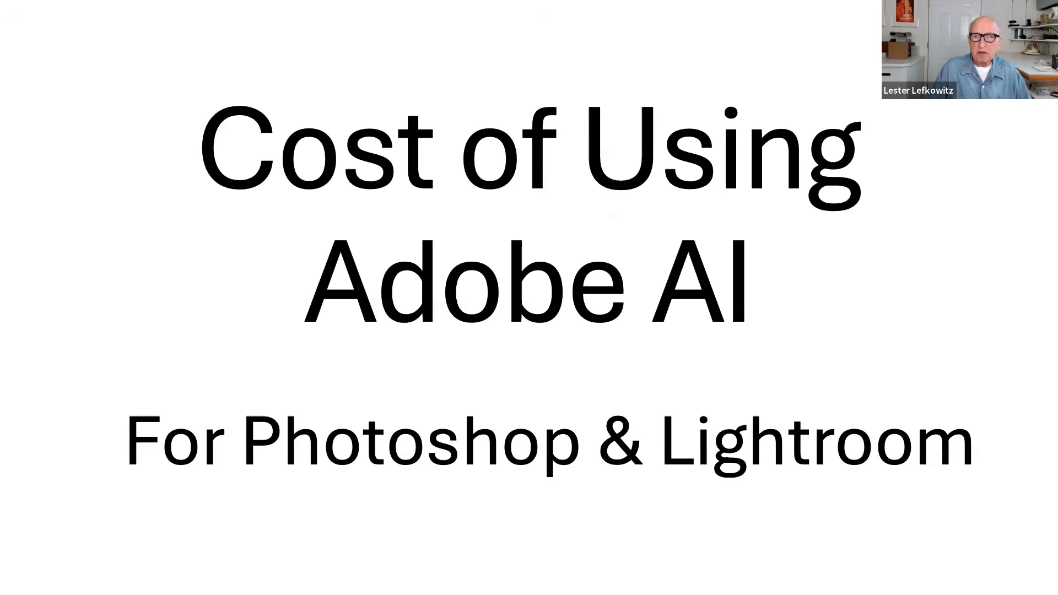
pyautogui.click(708, 419)
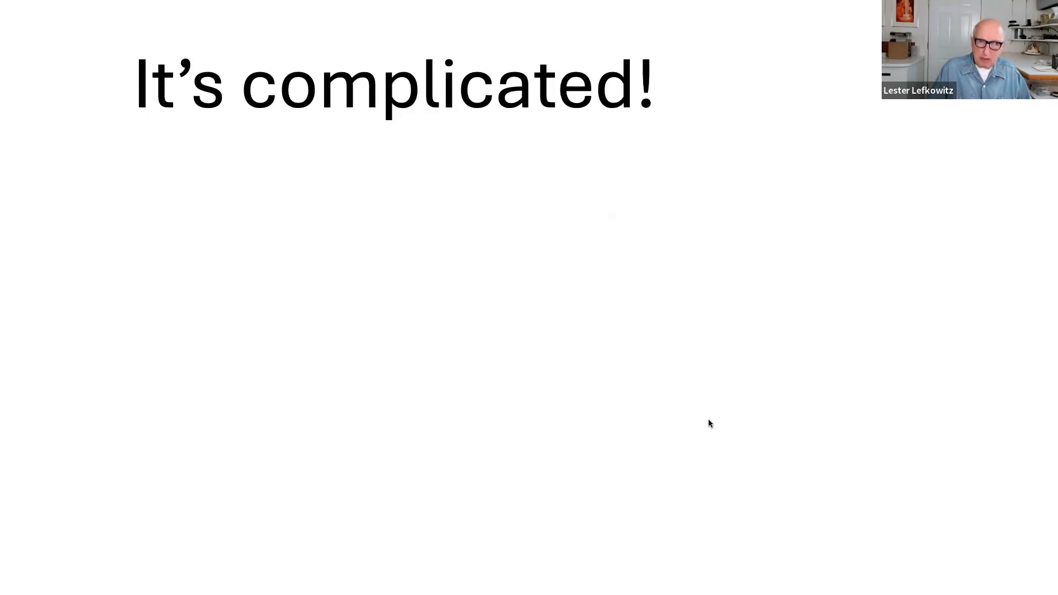
pyautogui.click(708, 420)
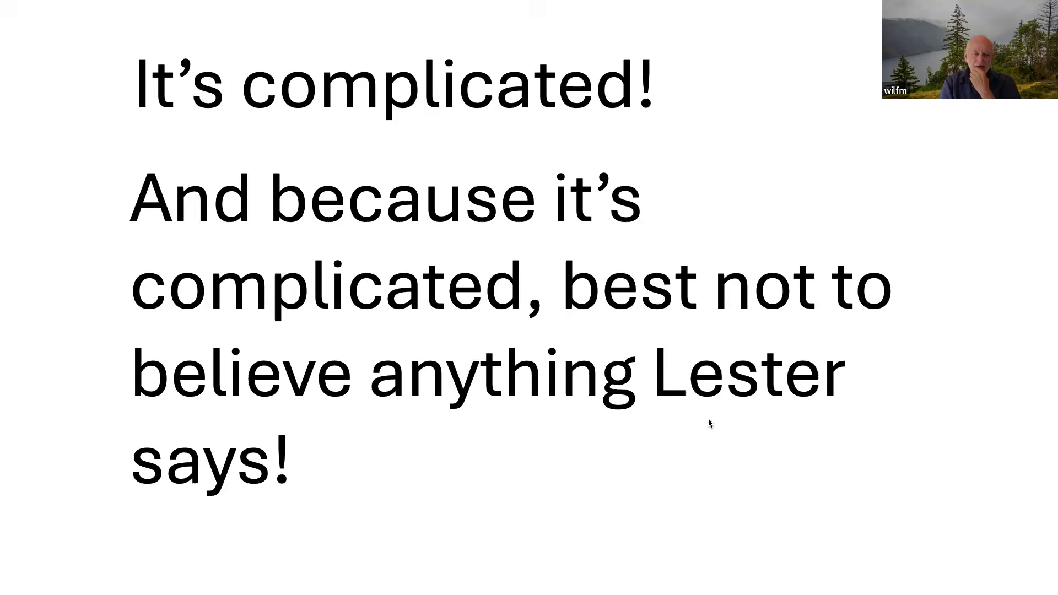
pyautogui.click(708, 420)
pyautogui.click(709, 420)
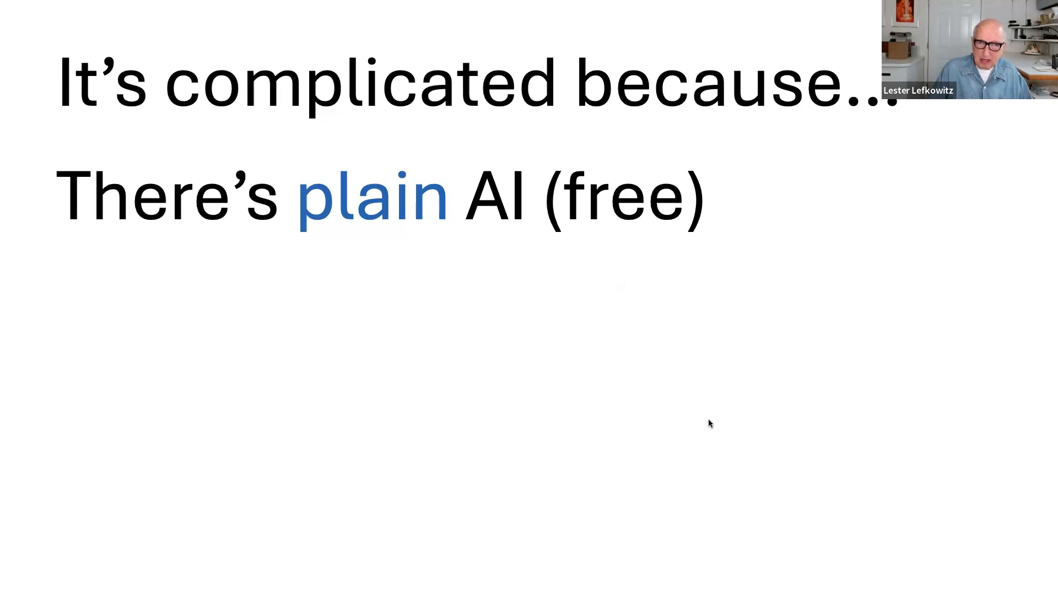
pyautogui.click(708, 423)
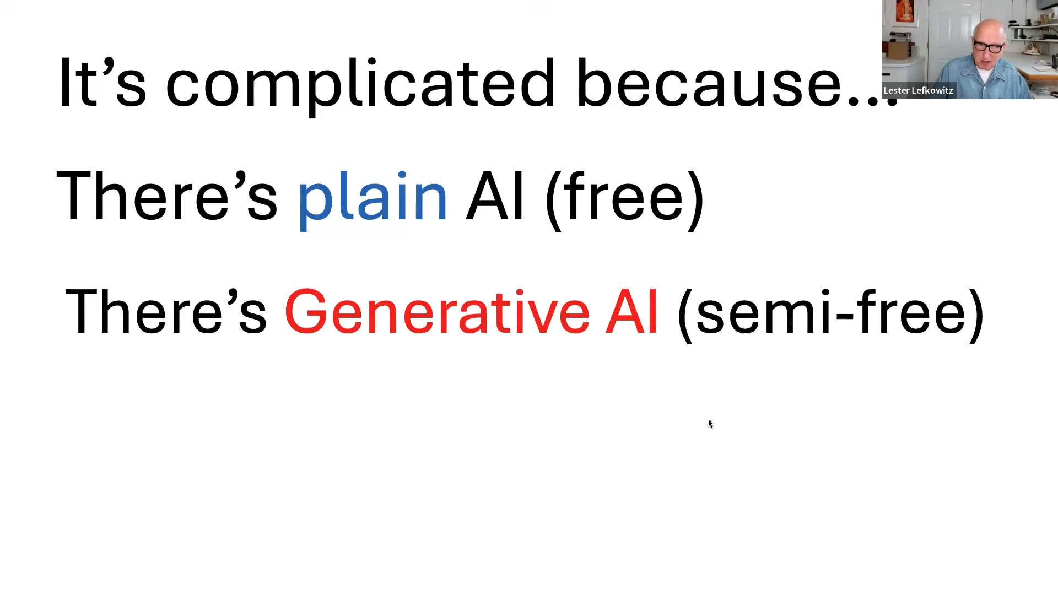